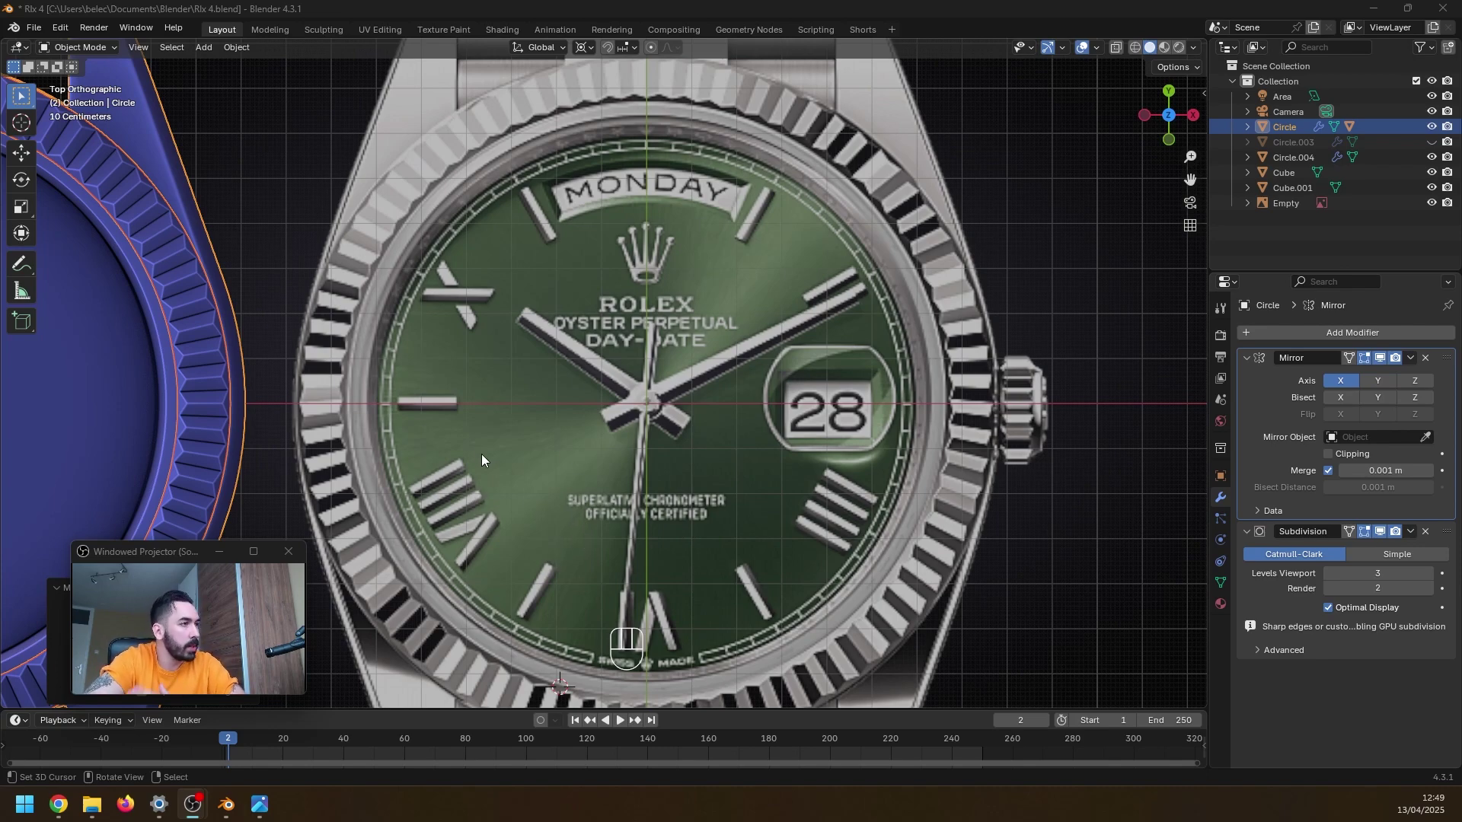
# - Snap the 3D cursor to the world origin and set the transform pivot point to 3D Cursor
pyautogui.keyDown('shift'); pyautogui.moveTo(681, 266); pyautogui.dragTo(635, 309, button='middle'); pyautogui.keyUp('shift')
pyautogui.scroll(-4, 609, 434)
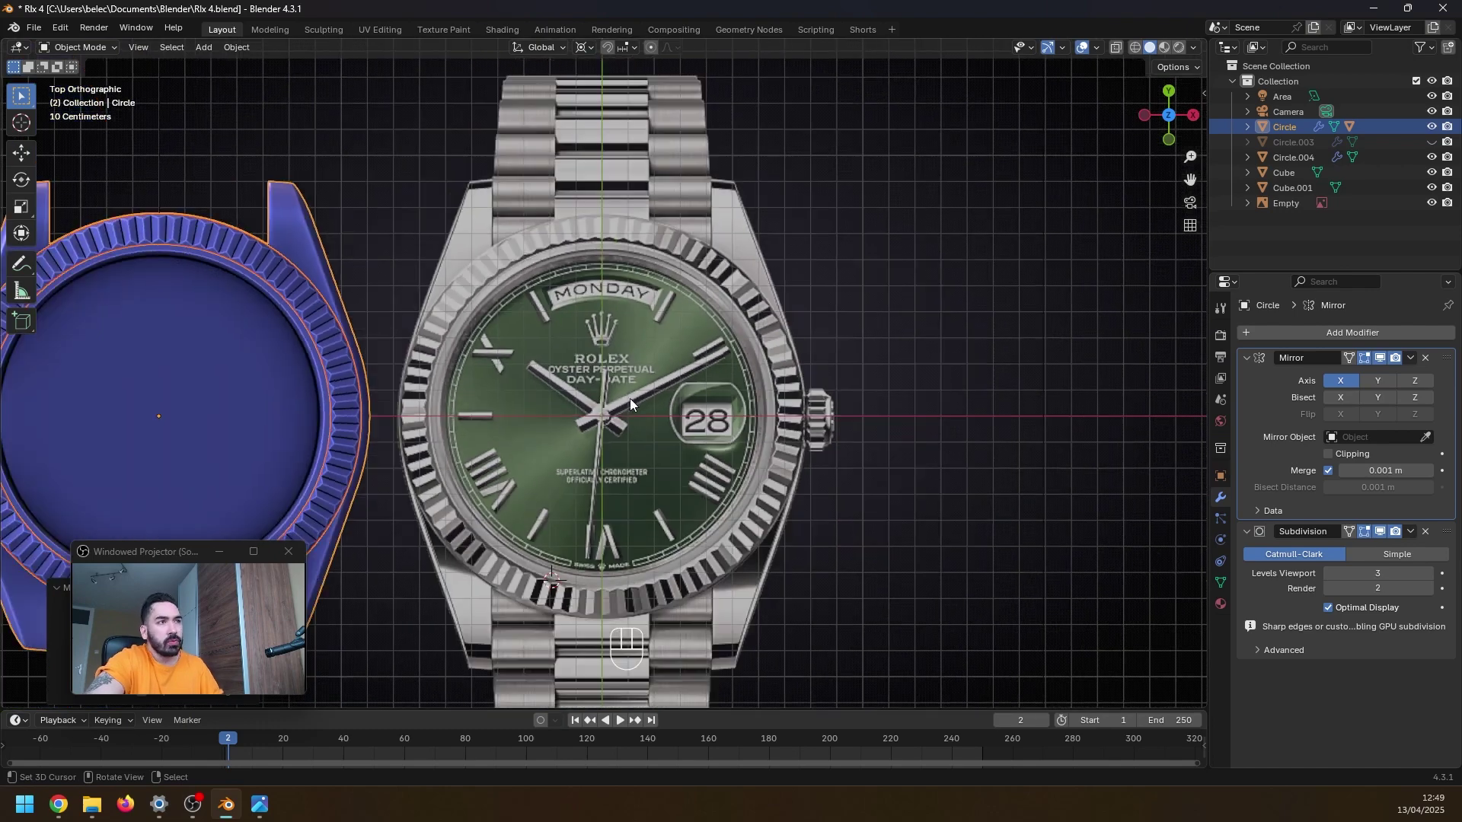
pyautogui.click(629, 399)
pyautogui.scroll(3, 625, 445)
pyautogui.scroll(2, 629, 431)
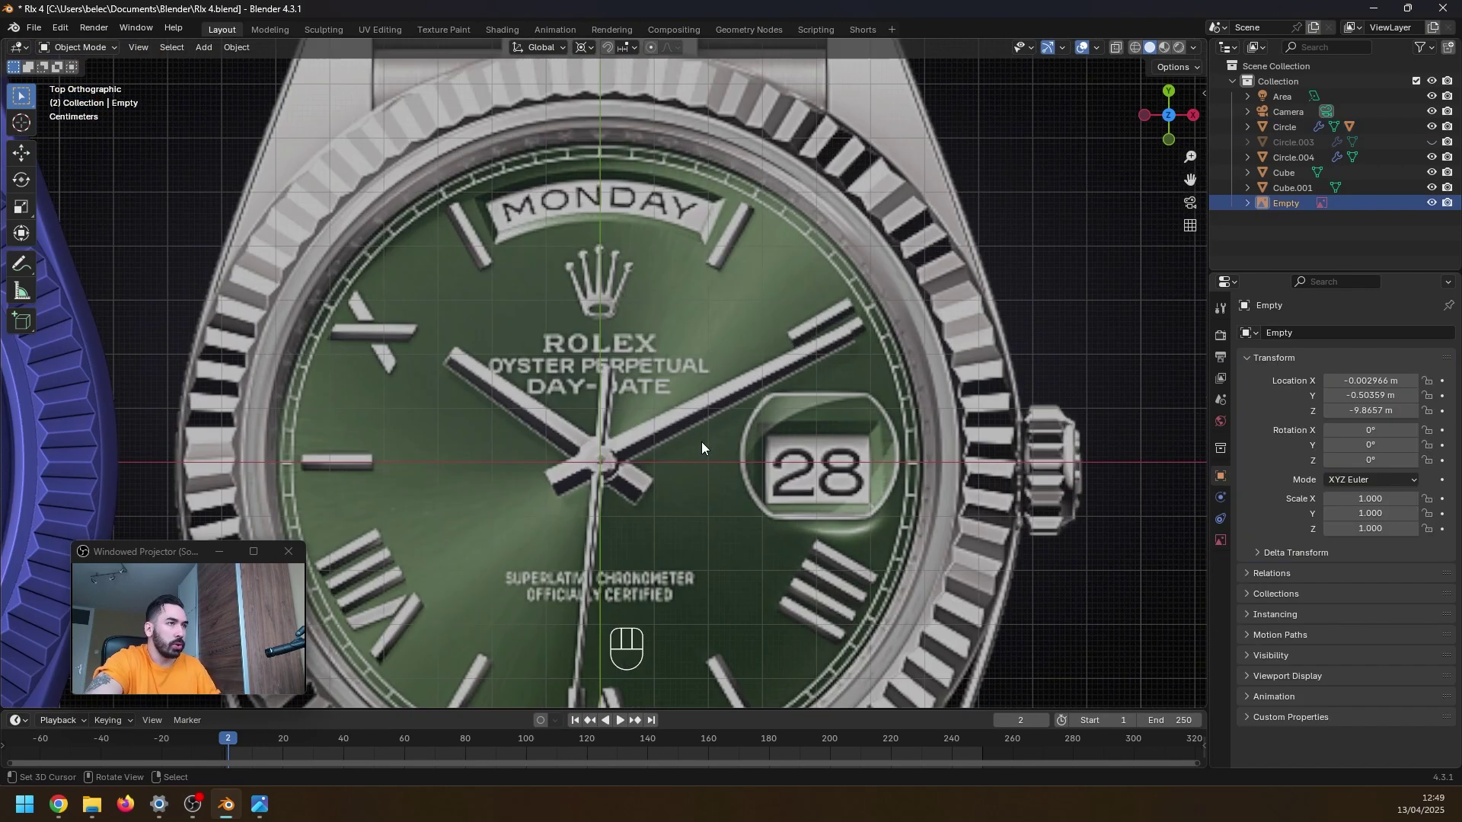
pyautogui.hotkey('shift', 's')
pyautogui.click(637, 505)
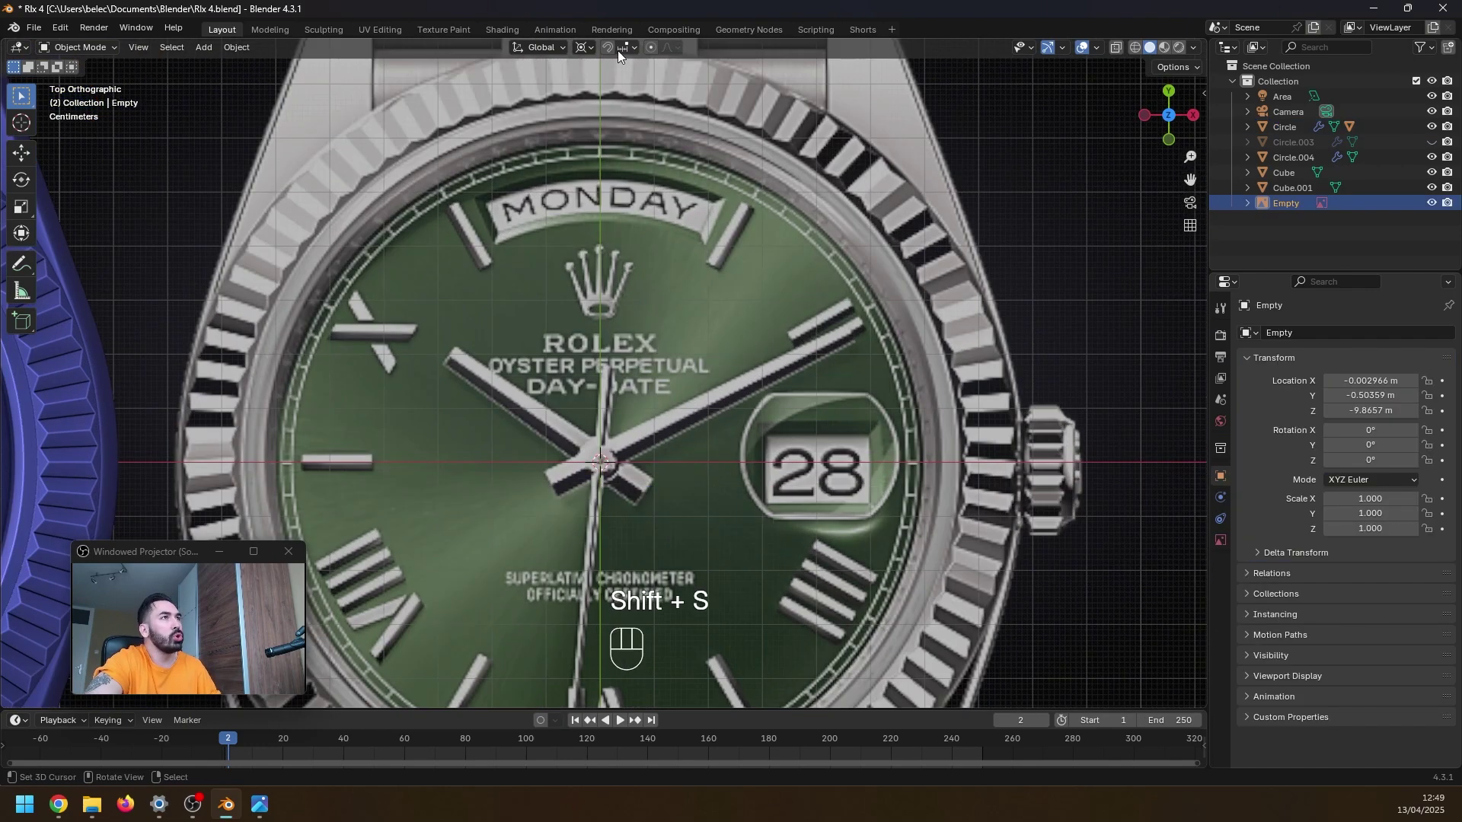
pyautogui.click(583, 47)
pyautogui.click(600, 101)
# - Rotate the watch reference image about -30° on Z around the dial centre so the eleven o'clock marker stands vertical
pyautogui.scroll(-5, 650, 291)
pyautogui.scroll(-2, 650, 290)
pyautogui.scroll(3, 670, 320)
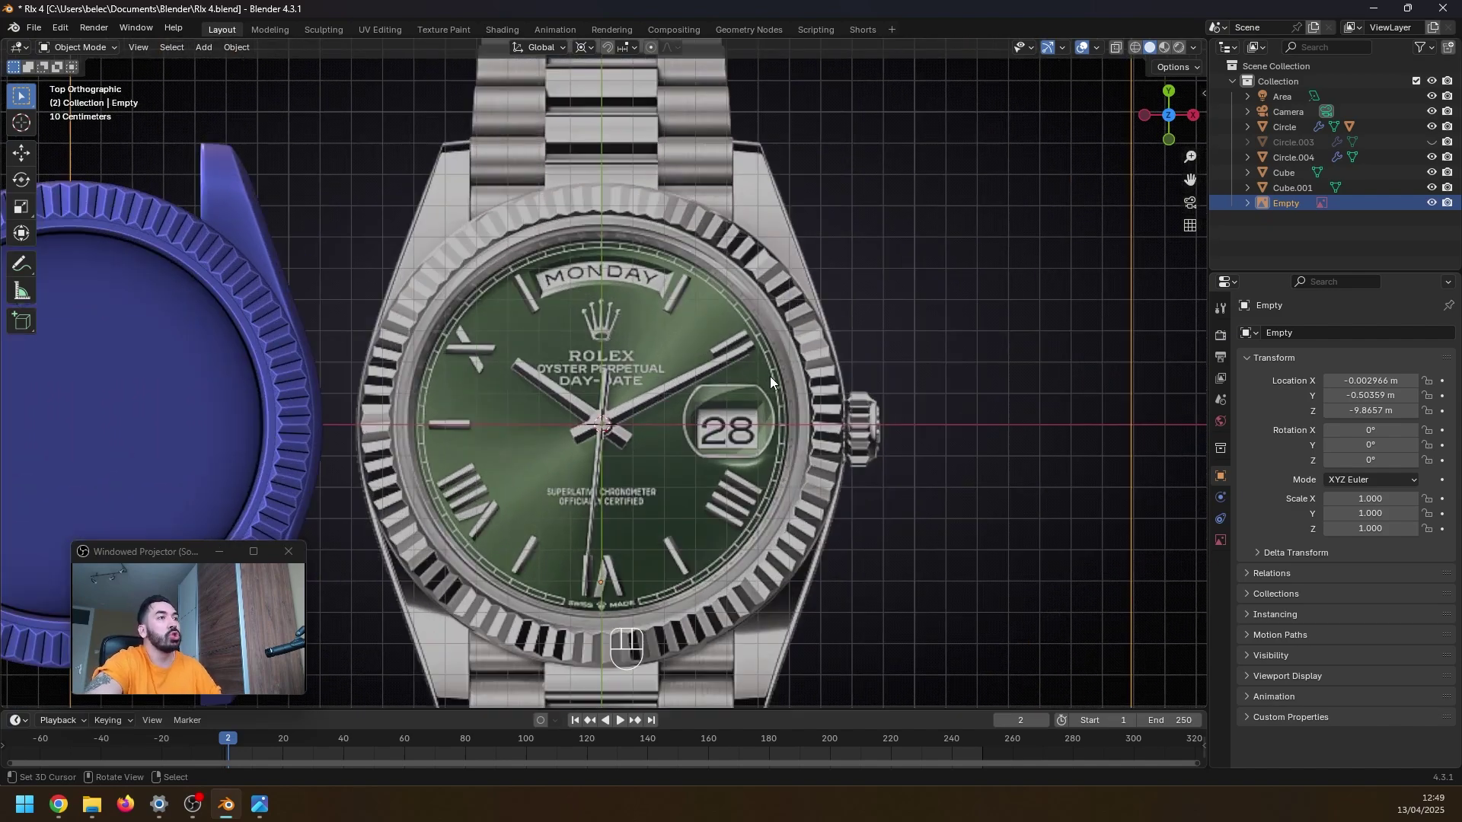
pyautogui.press('r')
pyautogui.press('r')
pyautogui.rightClick(746, 238)
pyautogui.scroll(4, 563, 251)
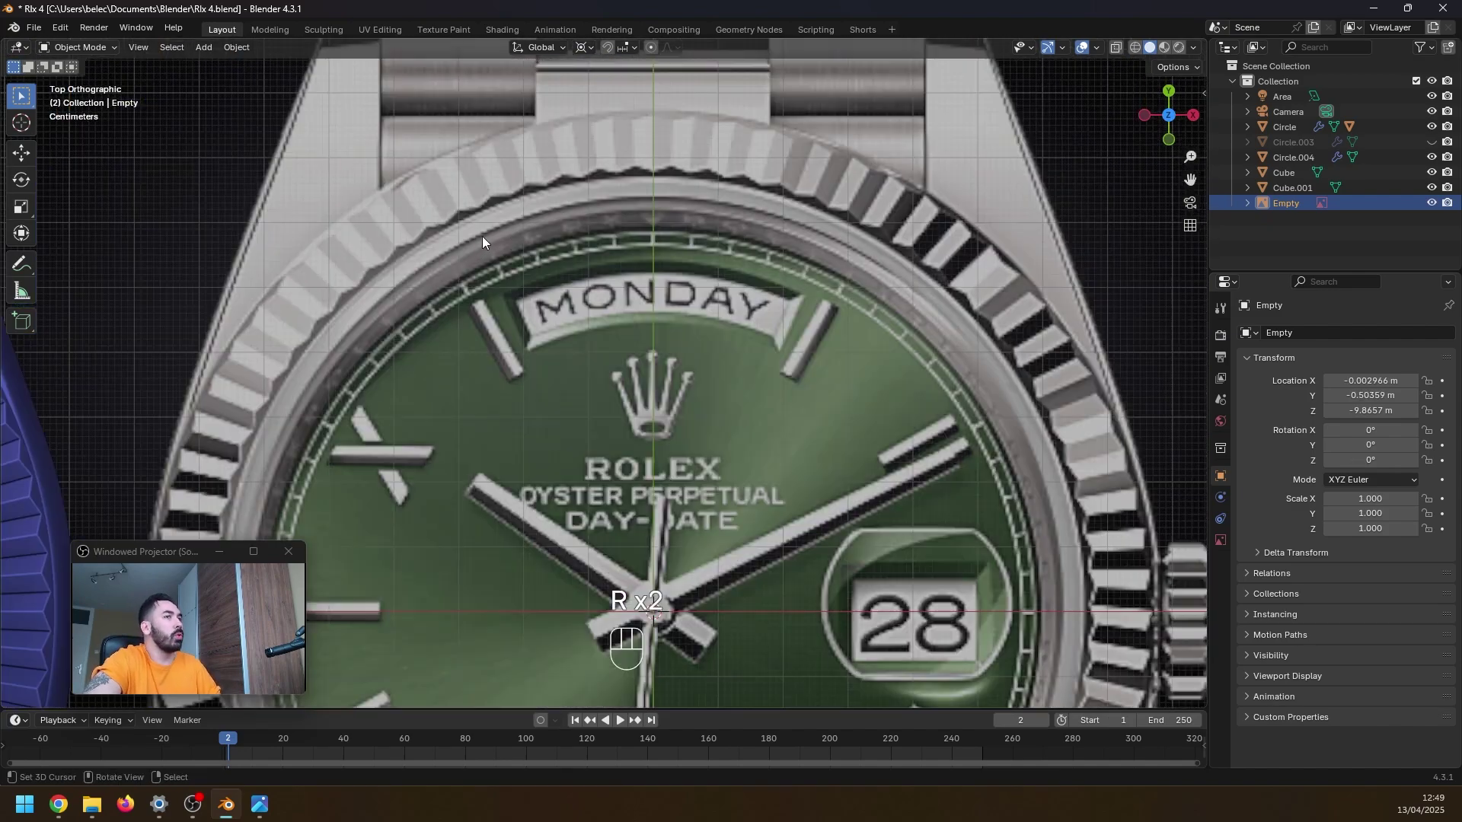
pyautogui.press('r')
pyautogui.click(694, 204)
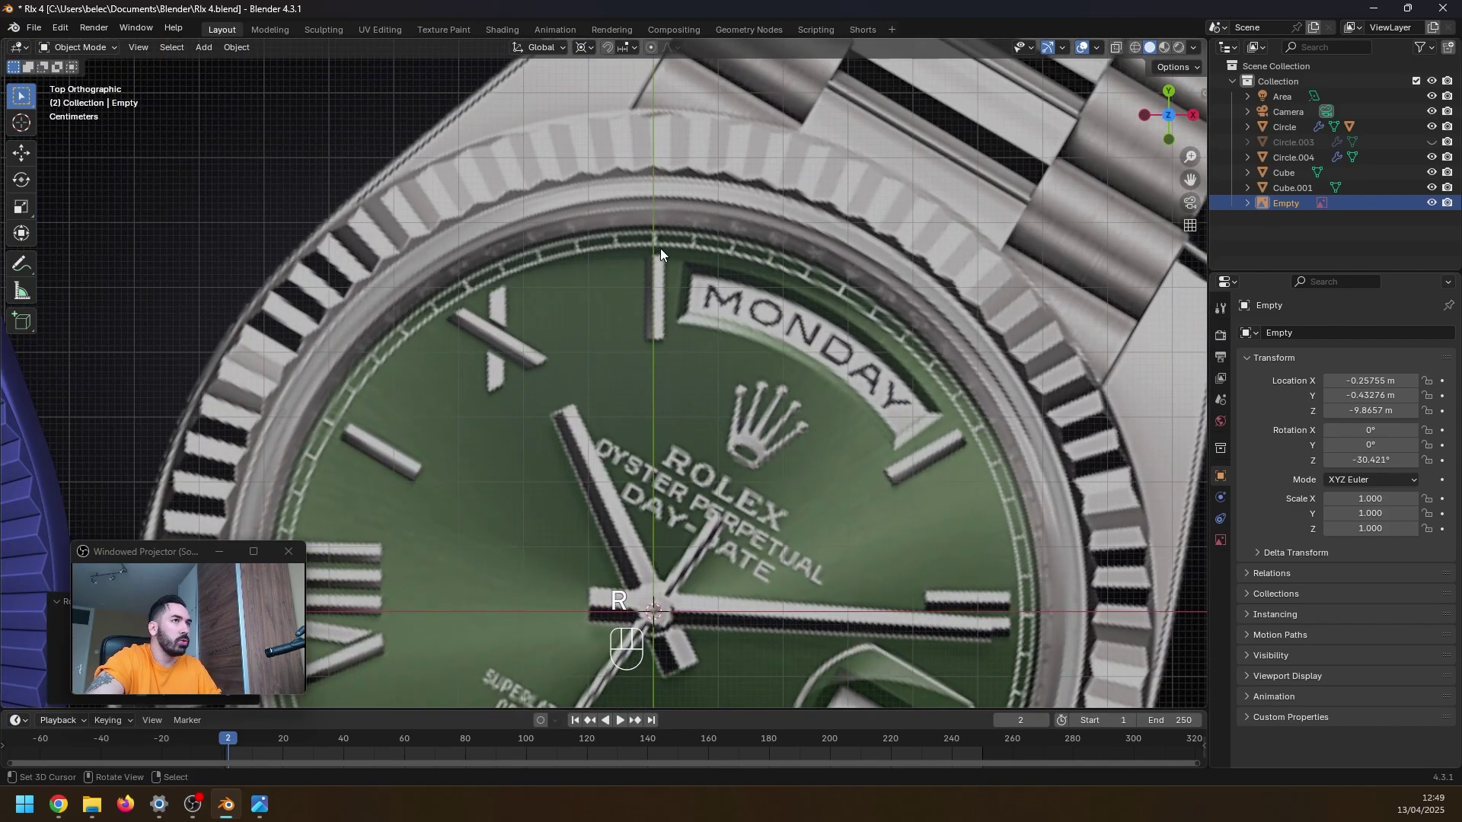
# - Add a plane mesh at the dial centre and scale it down to a small square in Edit Mode
pyautogui.scroll(-5, 647, 304)
pyautogui.hotkey('shift', 'a')
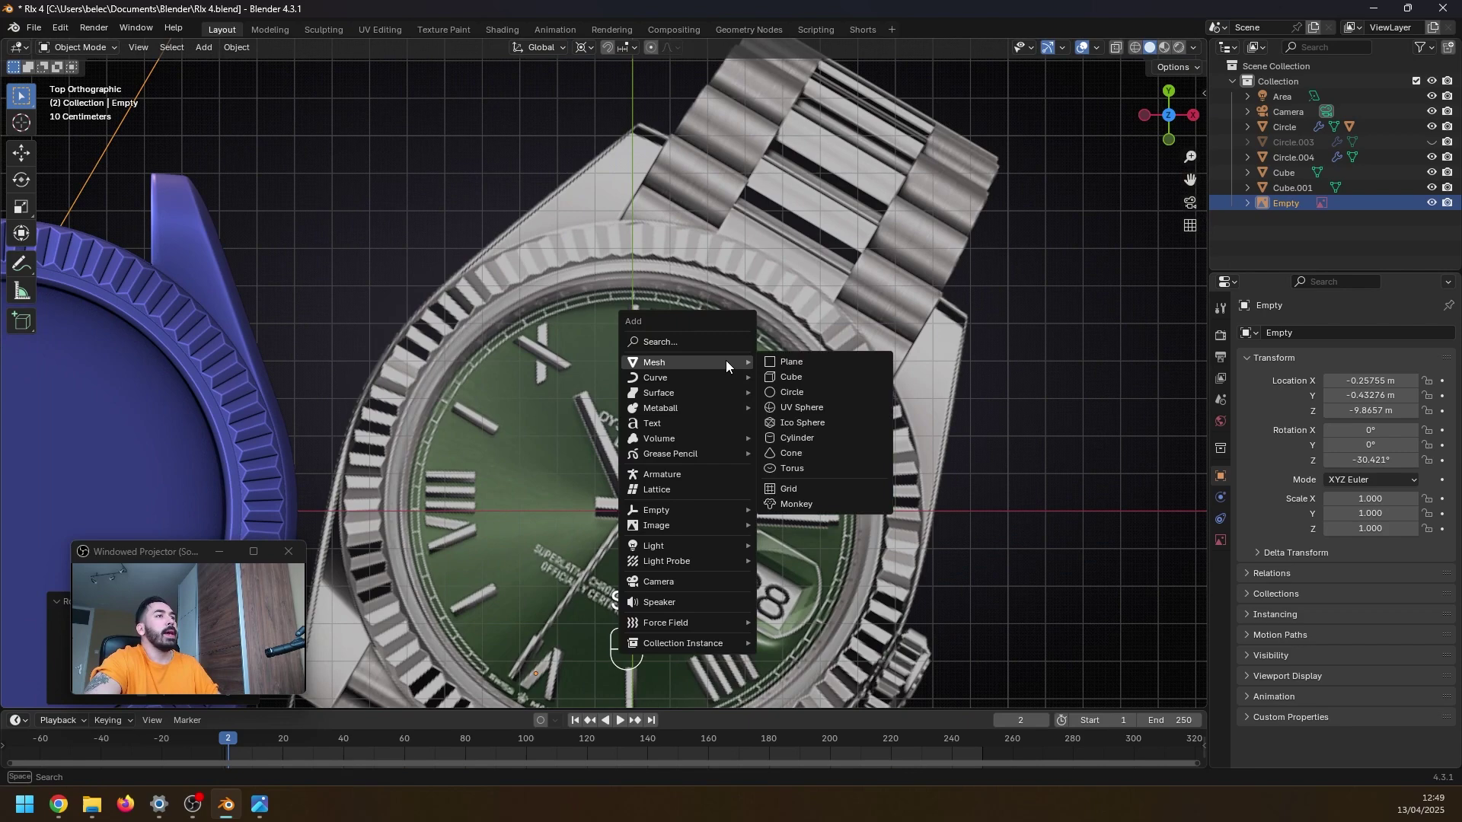
pyautogui.click(780, 363)
pyautogui.press('Tab')
pyautogui.press('s')
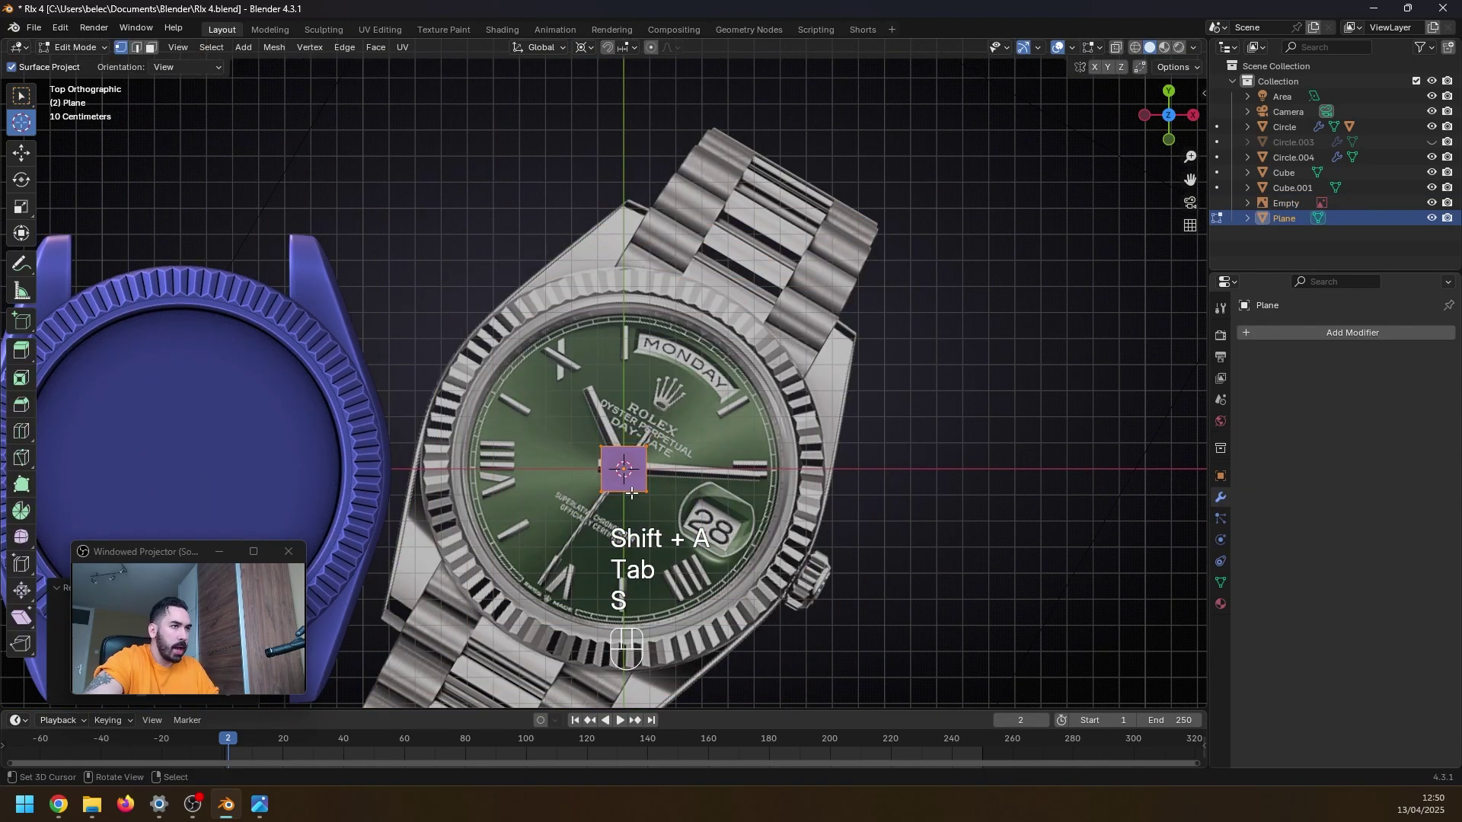
# - Set the pivot point to Median Point and move the plane along Y onto the upright hour marker
pyautogui.press('Tab')
pyautogui.click(585, 46)
pyautogui.click(608, 133)
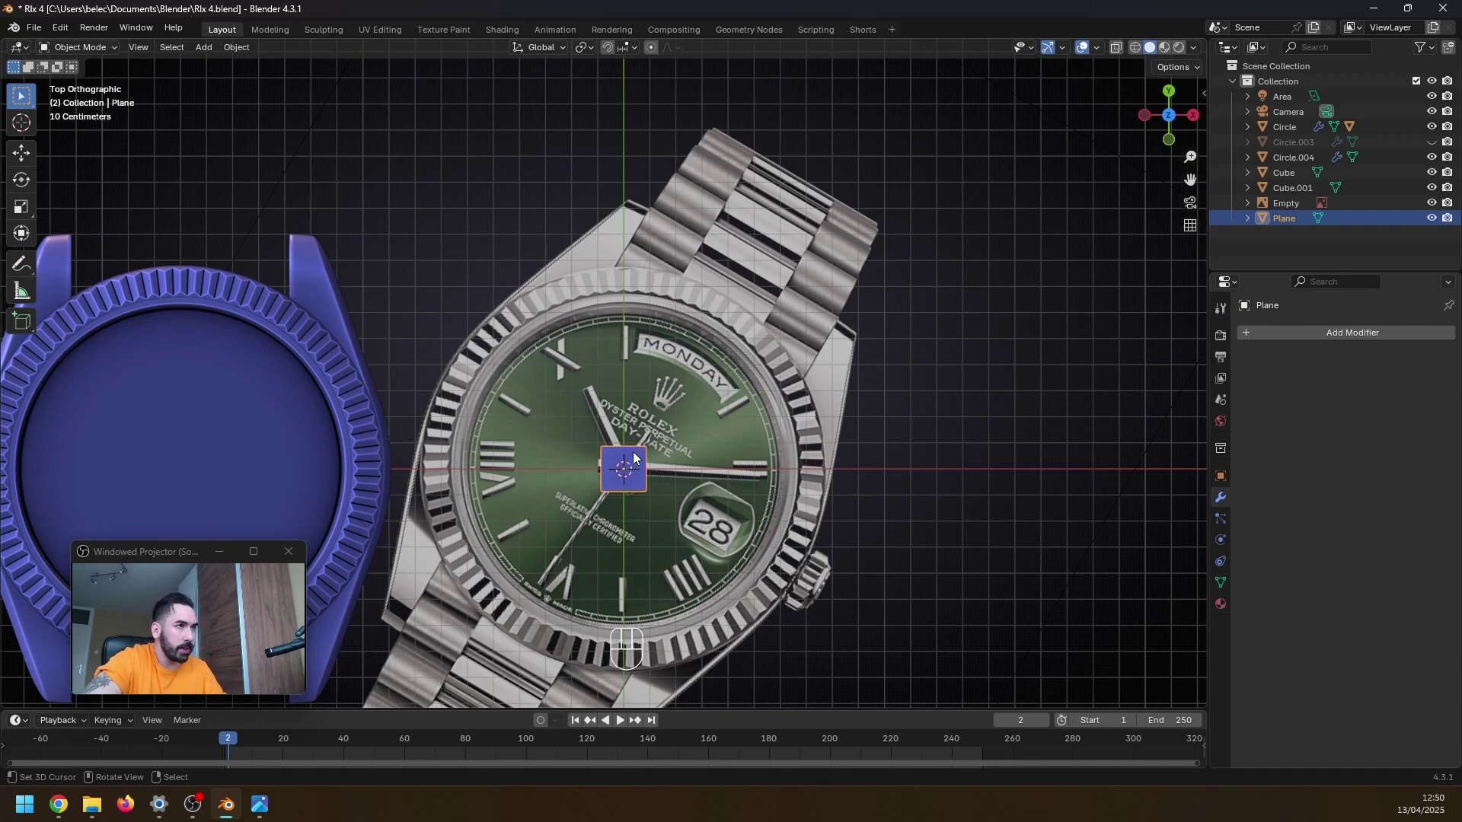
pyautogui.scroll(2, 598, 458)
pyautogui.press('g')
pyautogui.press('y')
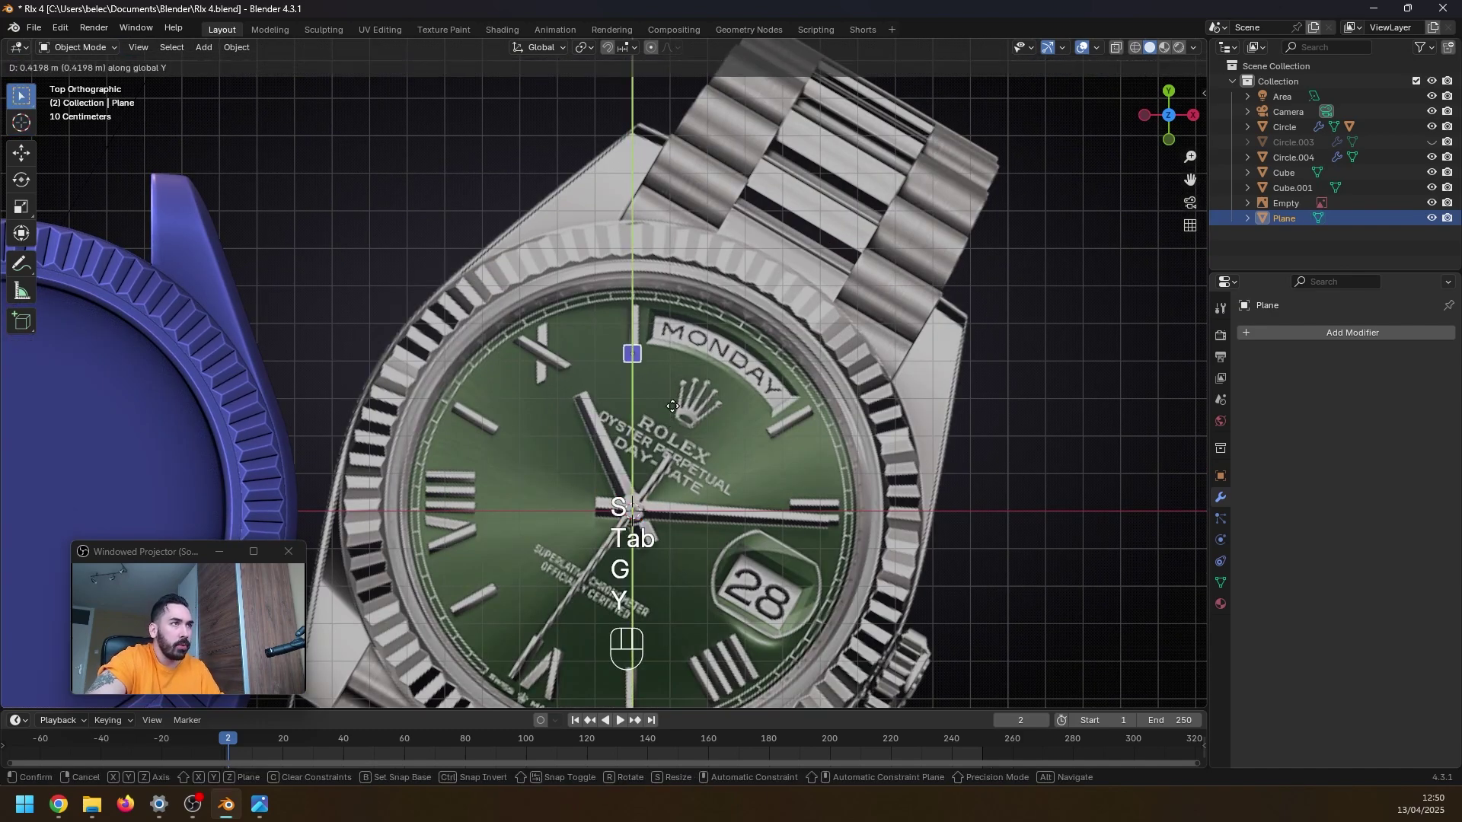
pyautogui.click(670, 462)
# - Scale the plane's mesh to the marker's width and move its outer edge along Y to match the marker's length
pyautogui.scroll(6, 673, 402)
pyautogui.press('Tab')
pyautogui.press('s')
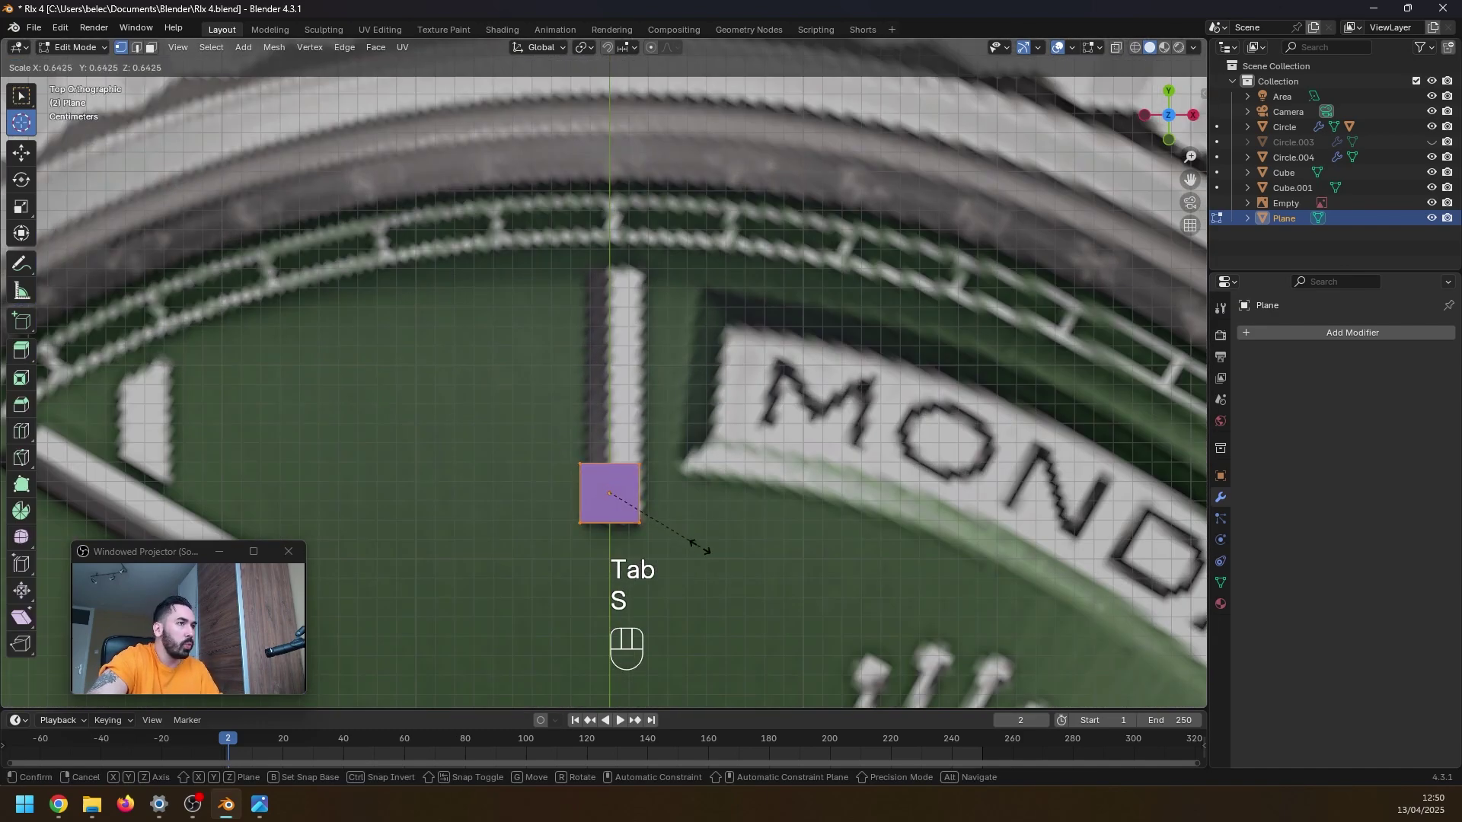
pyautogui.press('2')
pyautogui.click(689, 547)
pyautogui.scroll(-1, 668, 580)
pyautogui.press('g')
pyautogui.press('y')
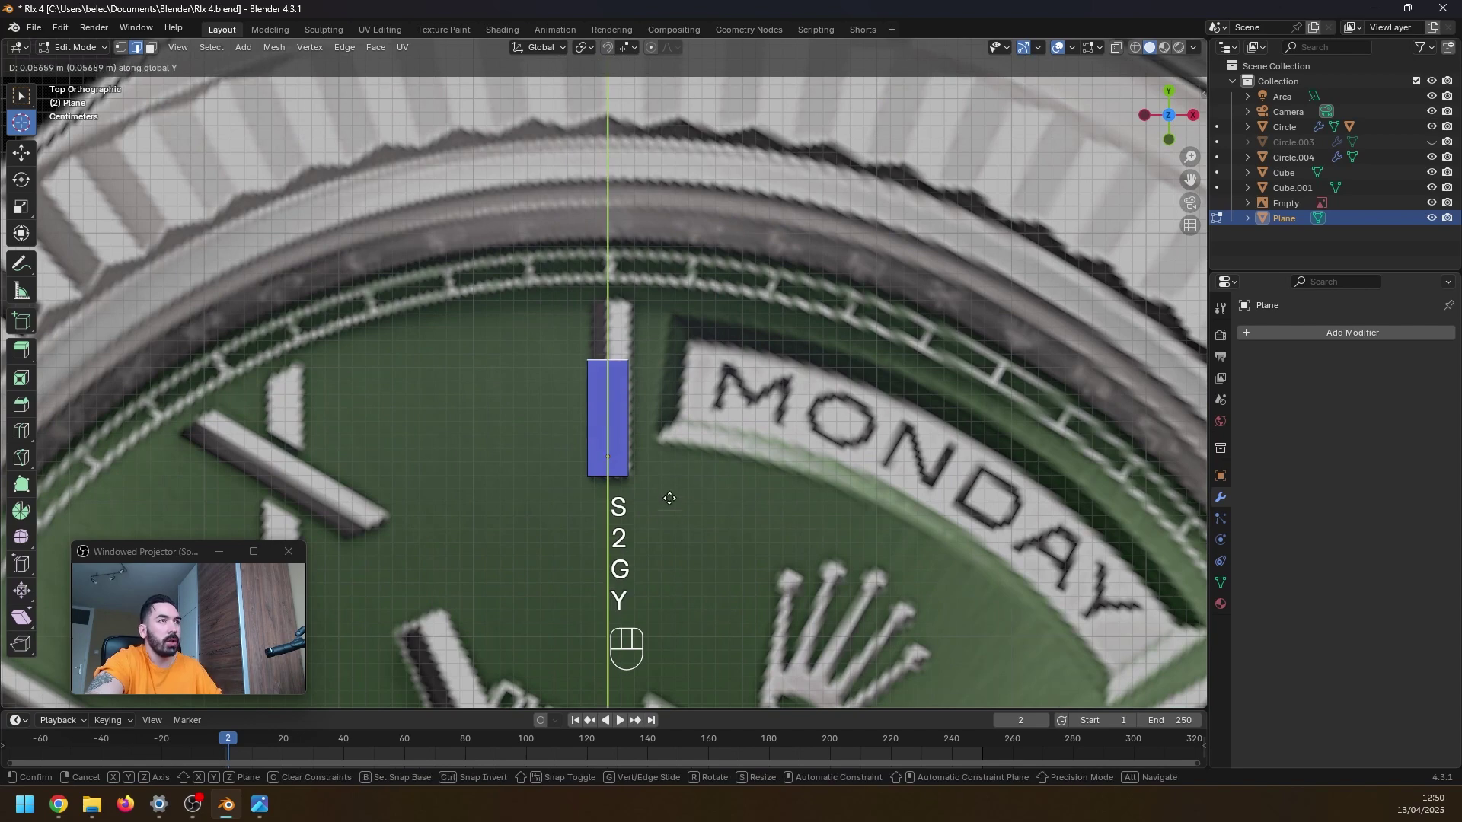
pyautogui.click(674, 449)
# - Extrude the whole marker face upward into a thin bar
pyautogui.moveTo(674, 449); pyautogui.dragTo(695, 571, button='middle')
pyautogui.press('a')
pyautogui.press('e')
pyautogui.click(705, 560)
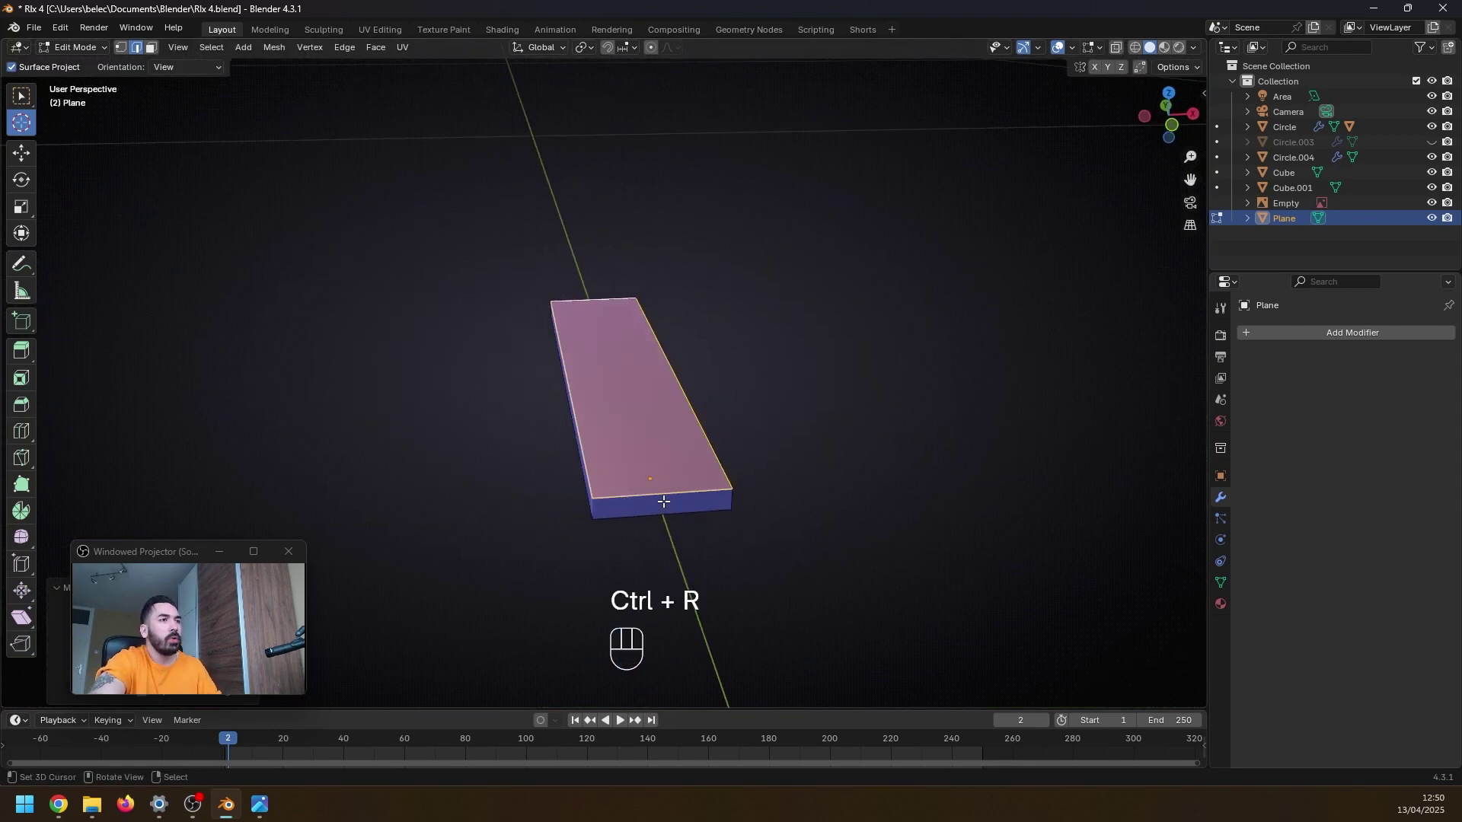
# - Add a lengthwise loop cut along the bar's middle and raise its top edge along Z to form a ridge
pyautogui.hotkey('ctrl', 'r')
pyautogui.click(647, 491)
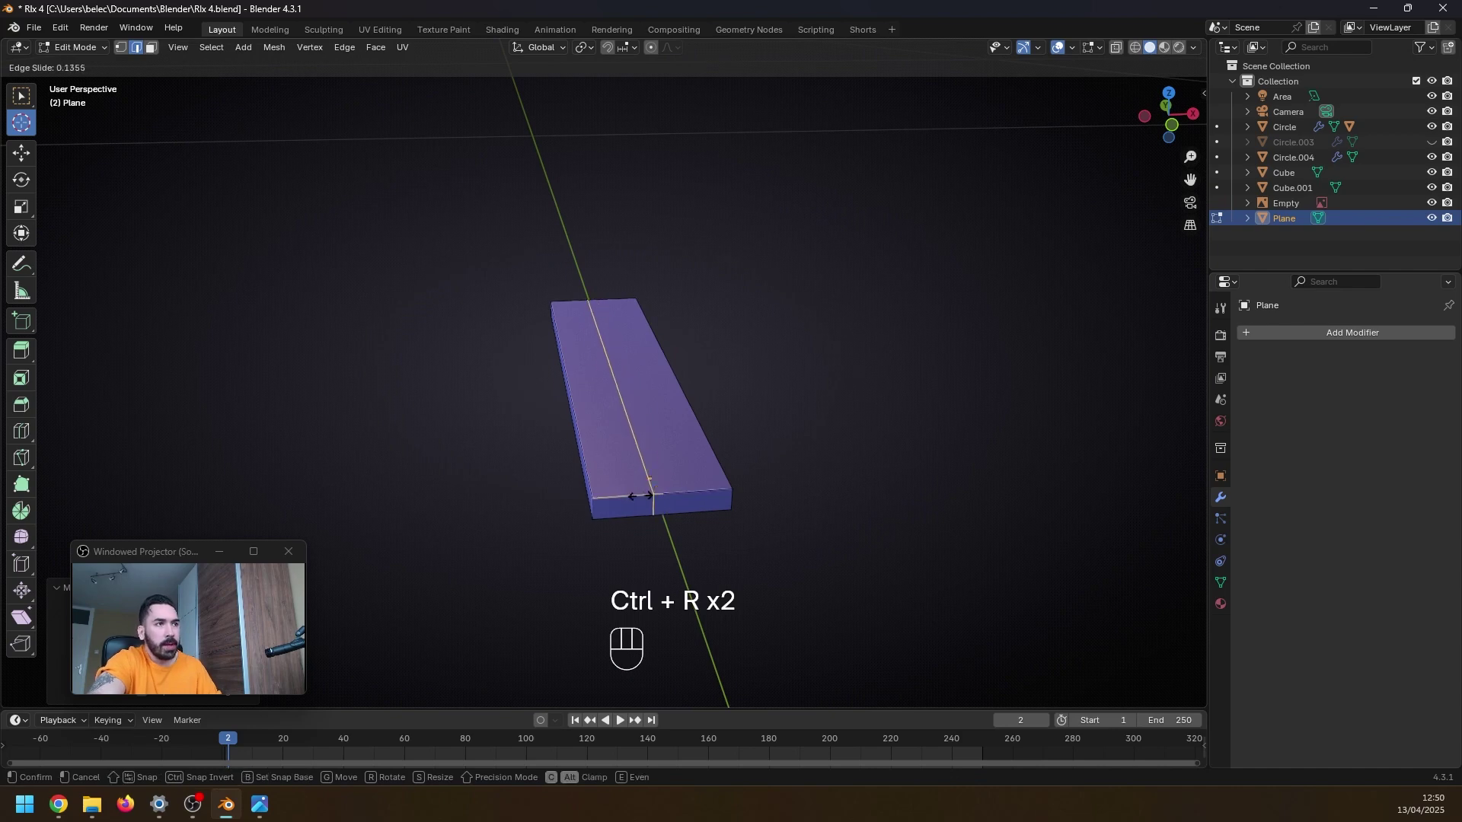
pyautogui.click(669, 495)
pyautogui.moveTo(668, 496); pyautogui.dragTo(662, 470, button='middle')
pyautogui.click(656, 450)
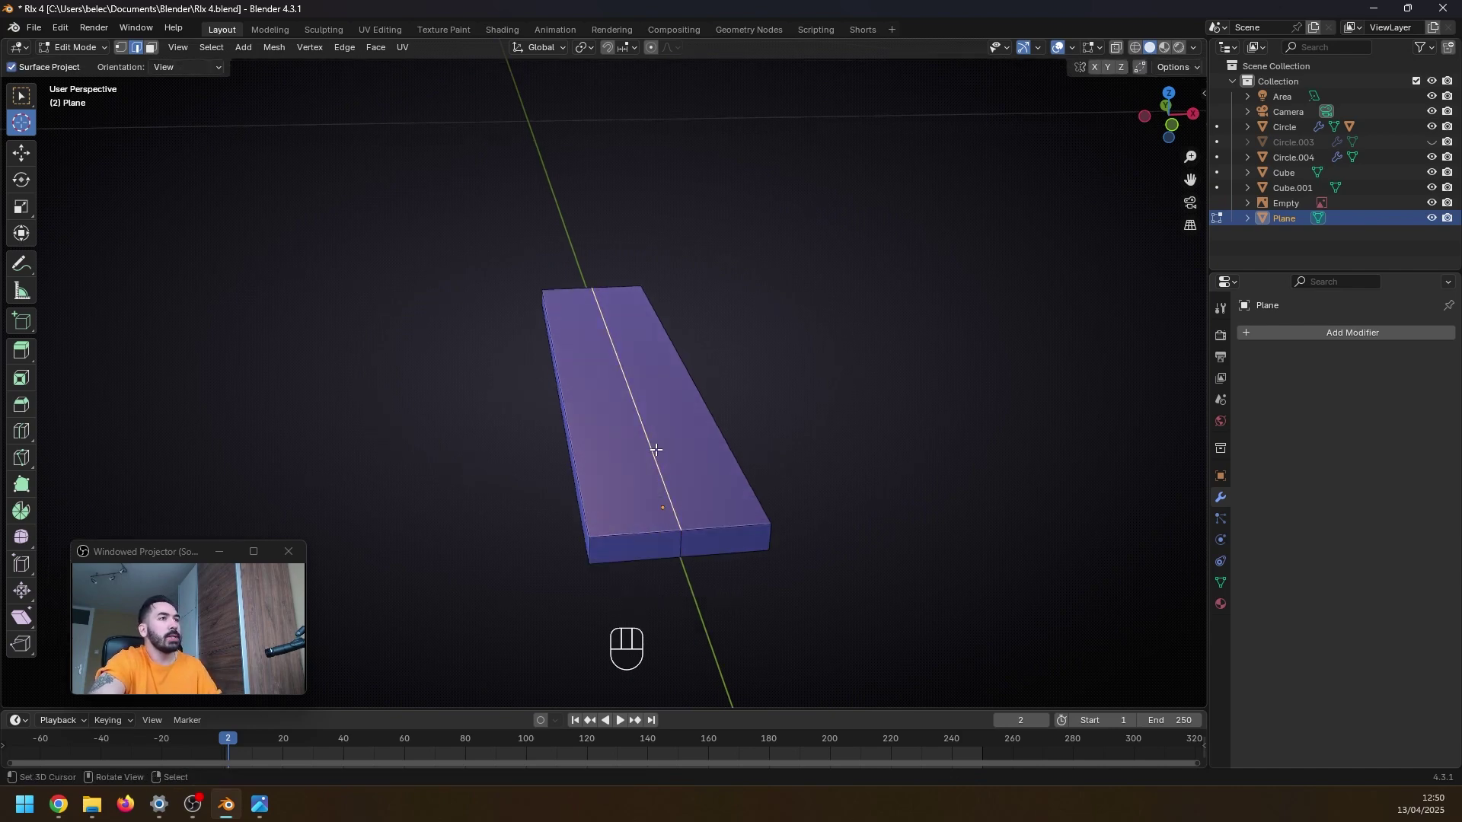
pyautogui.press('g')
pyautogui.press('z')
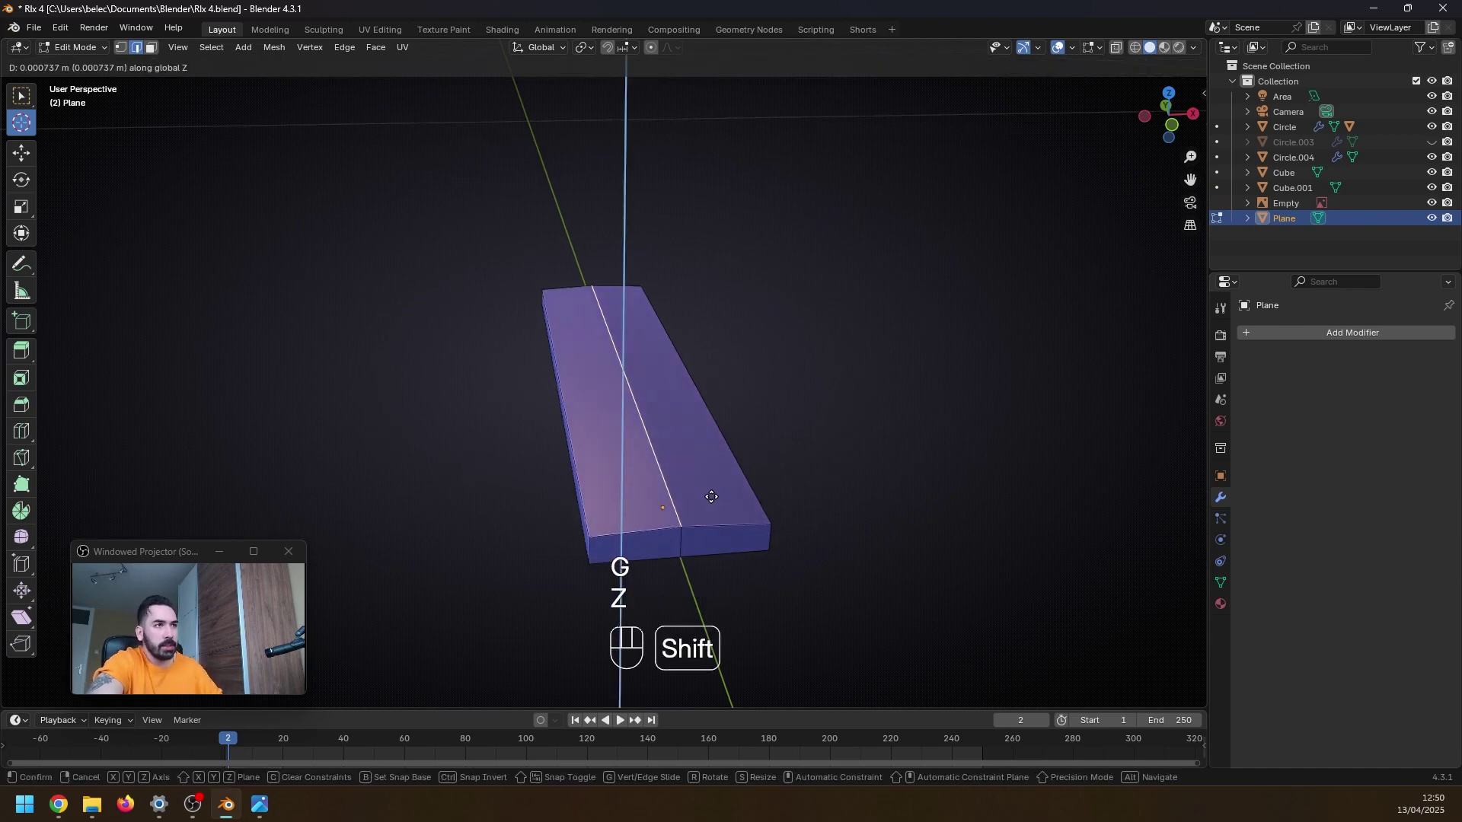
pyautogui.keyDown('shift'); pyautogui.click(710, 444); pyautogui.keyUp('shift')
# - Dissolve the centre loop's edges on the bar's ends and underside, keeping the top ridge
pyautogui.keyDown('alt'); pyautogui.click(669, 532); pyautogui.keyUp('alt')
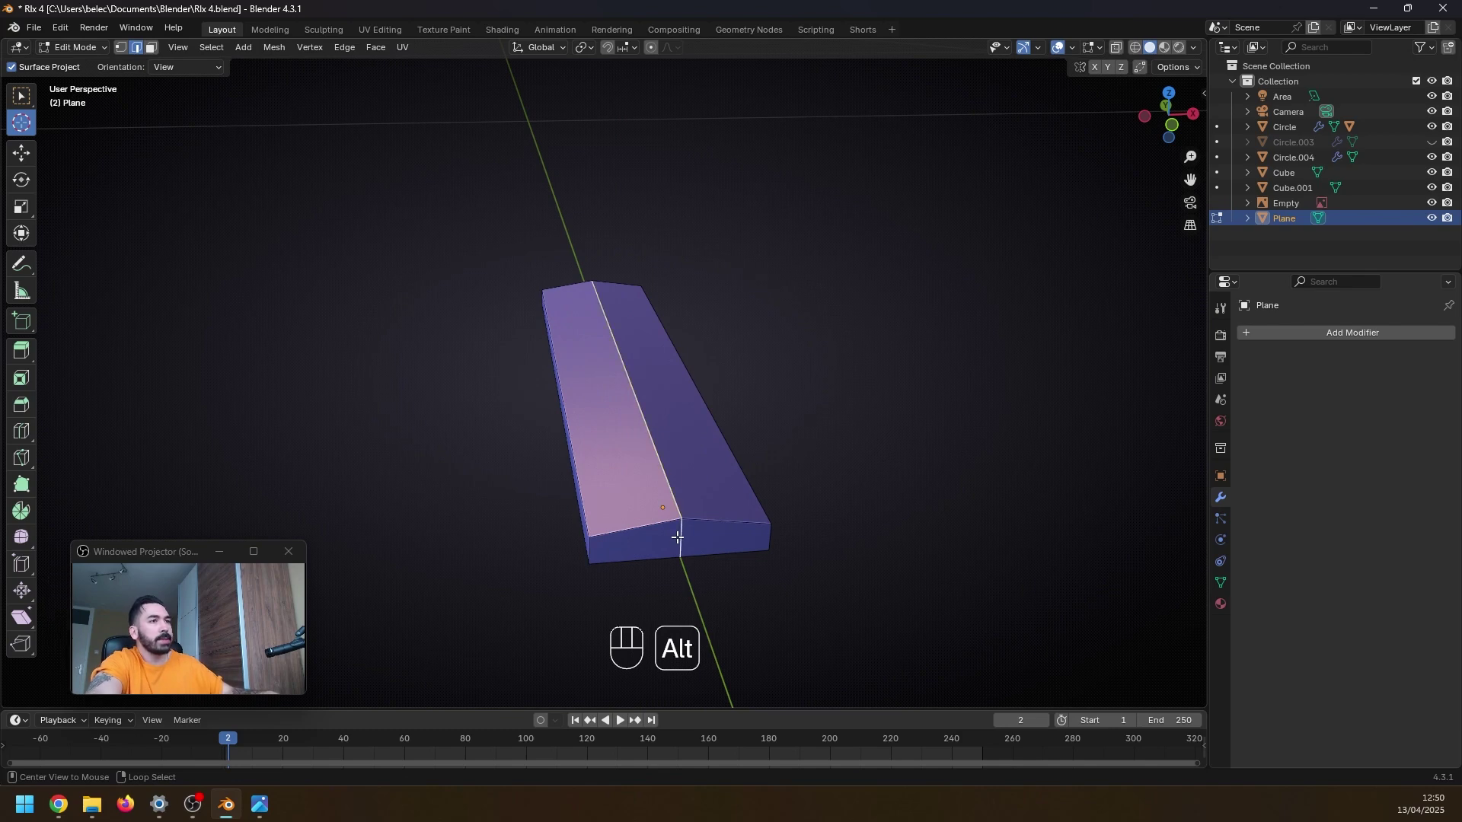
pyautogui.moveTo(637, 408); pyautogui.dragTo(653, 432, button='middle')
pyautogui.keyDown('shift'); pyautogui.click(634, 390); pyautogui.keyUp('shift')
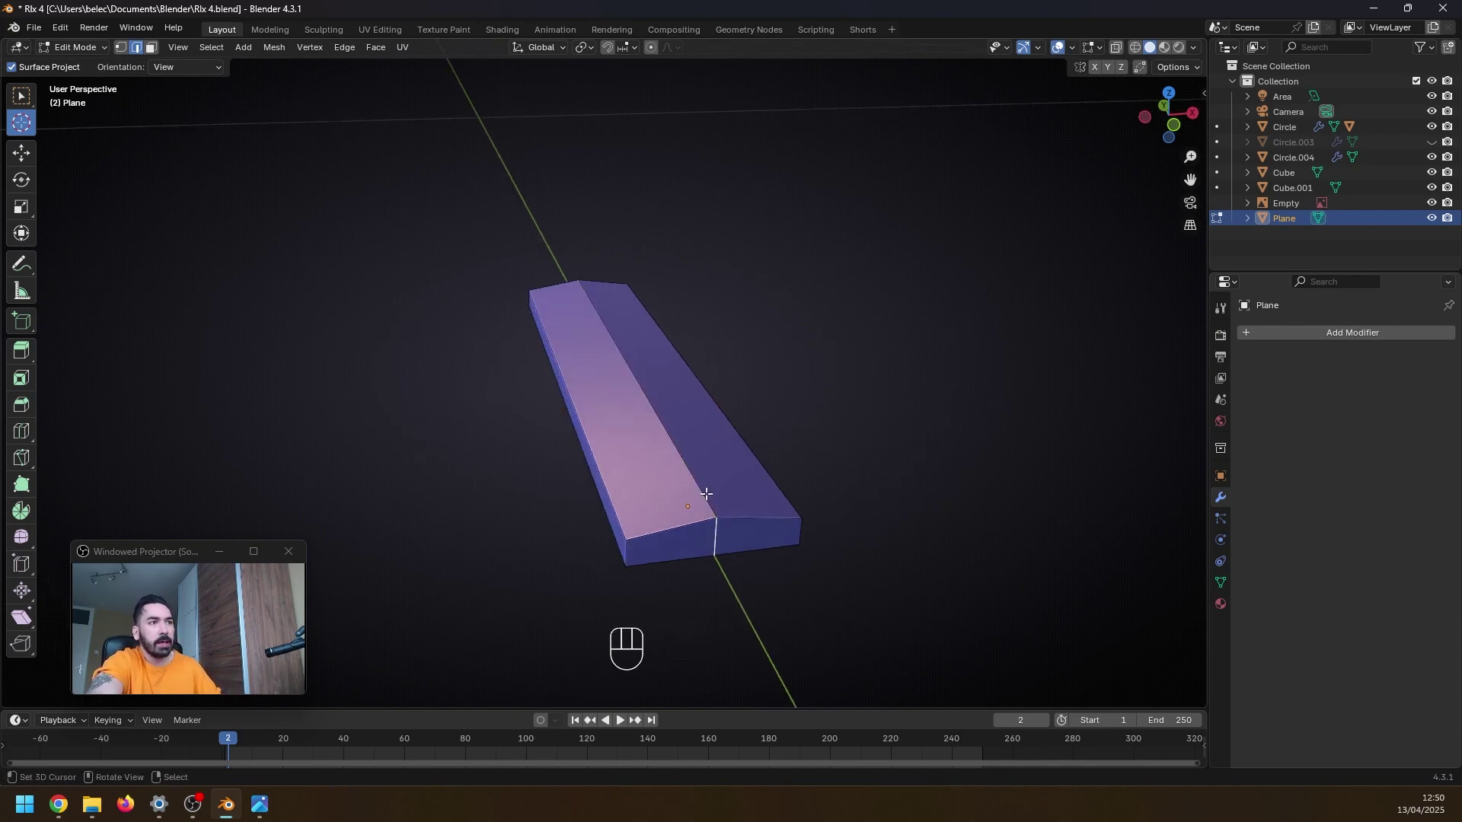
pyautogui.press('x')
pyautogui.click(689, 525)
pyautogui.moveTo(688, 525); pyautogui.dragTo(695, 490, button='middle')
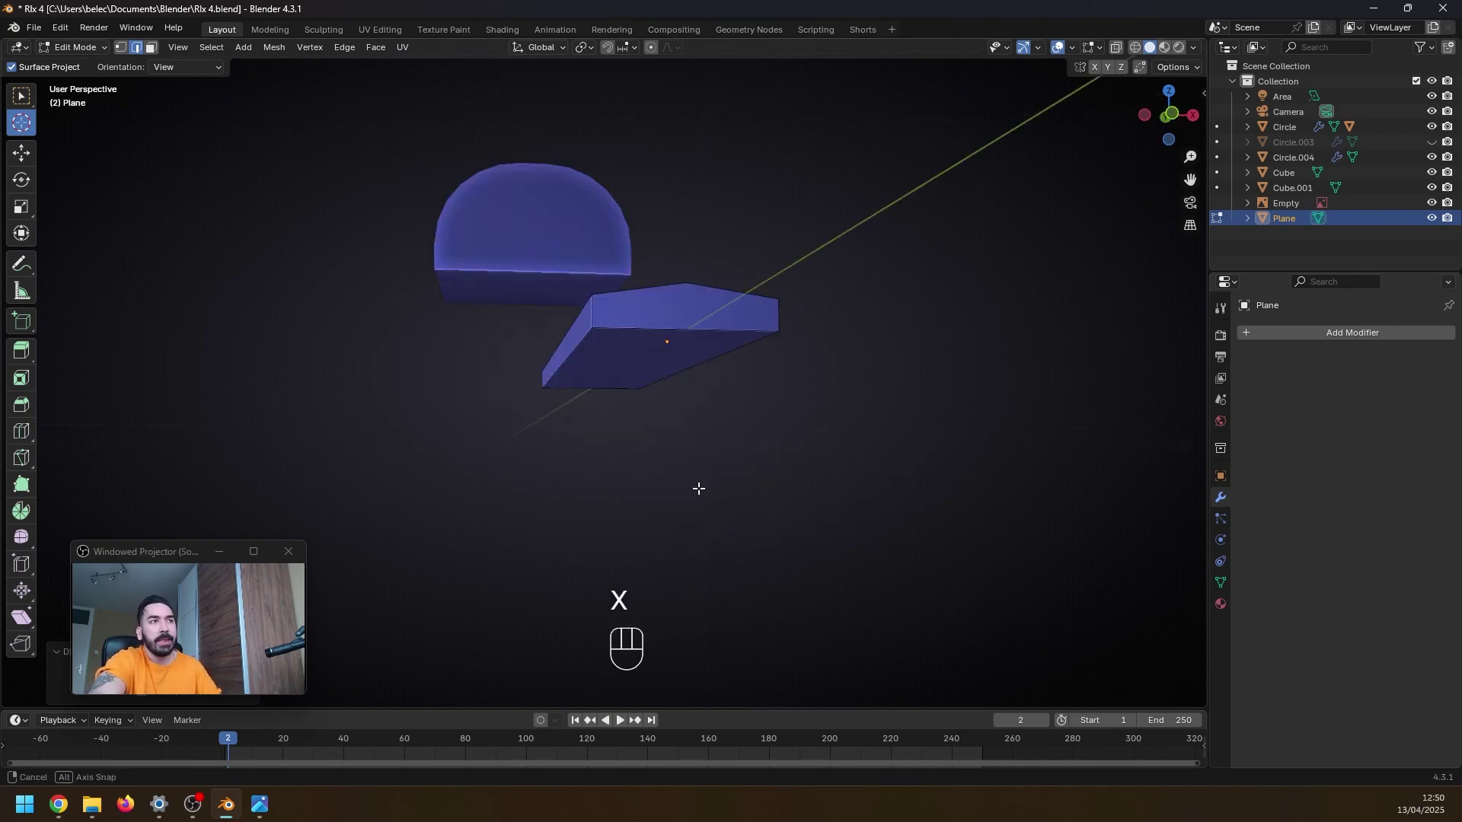
pyautogui.moveTo(661, 314); pyautogui.dragTo(624, 355, button='middle')
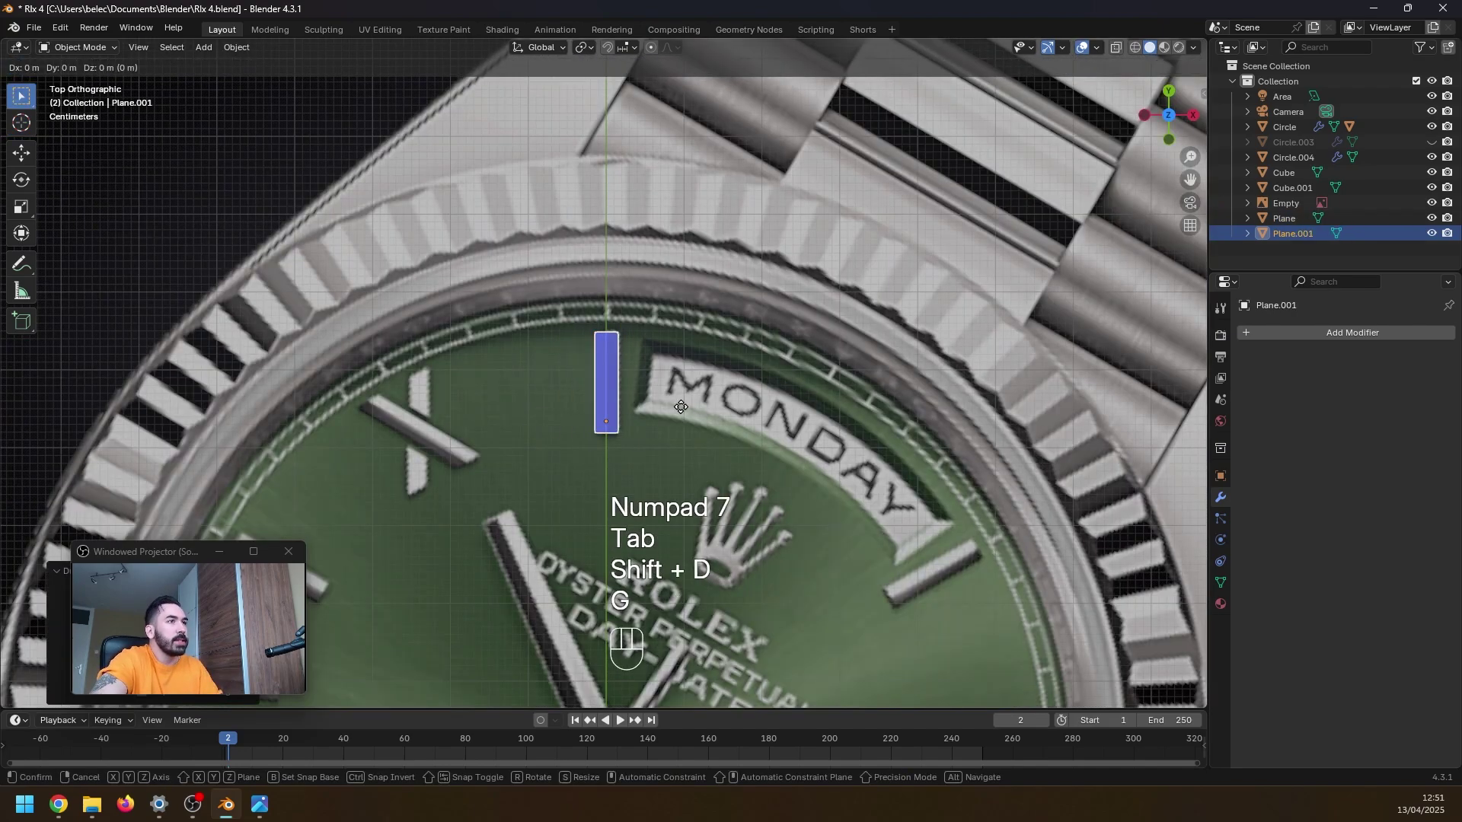
# - Move the duplicated marker bar along negative X, clear of the original bar
pyautogui.press('g')
pyautogui.press('x')
pyautogui.keyDown('ctrl'); pyautogui.click(313, 422); pyautogui.keyUp('ctrl')
# - Set the pivot point to 3D Cursor and rotate the reference image to about -60° on Z, aligning the X numeral with the bar
pyautogui.scroll(-2, 422, 422)
pyautogui.click(584, 47)
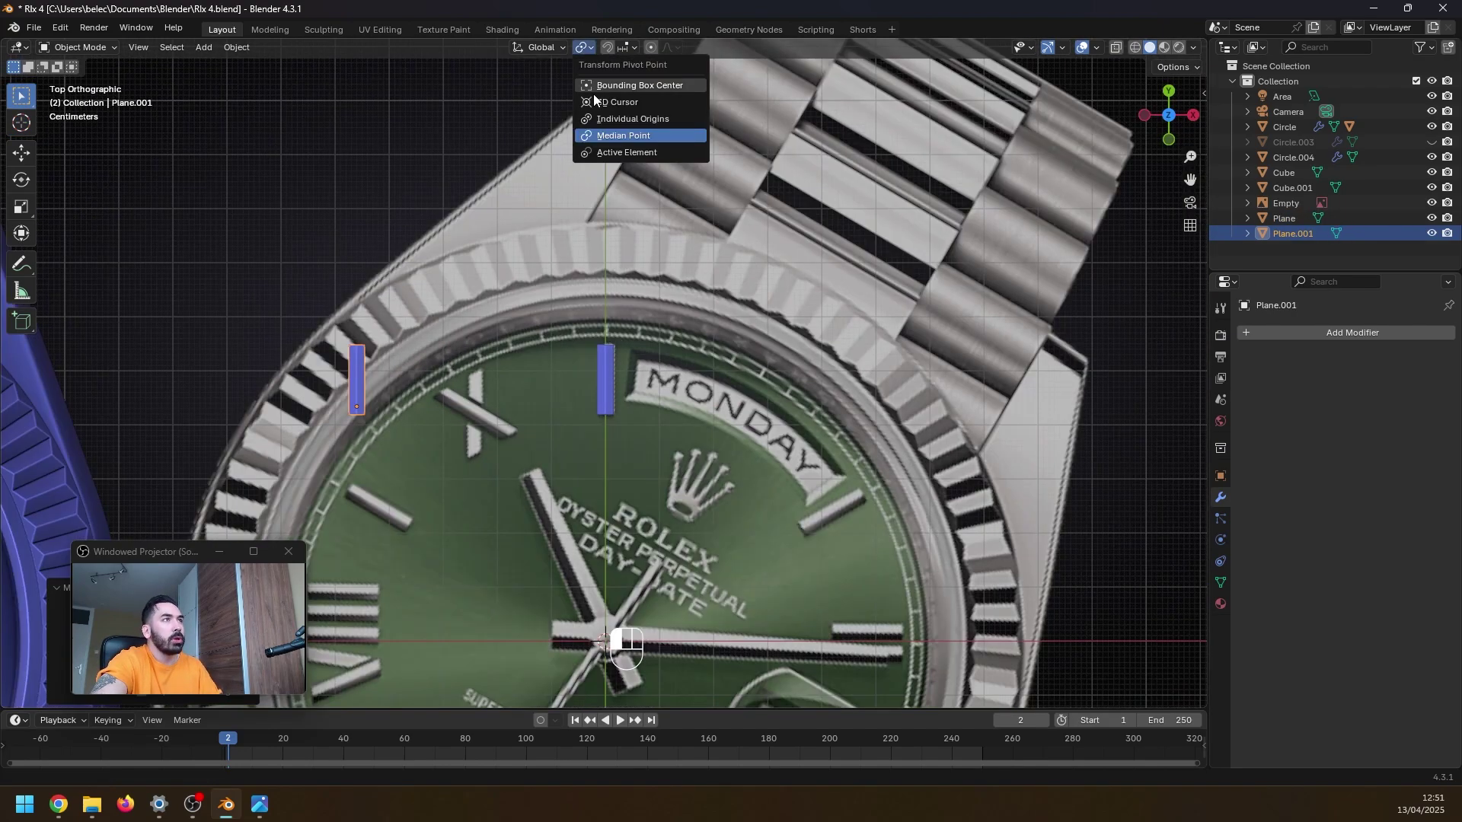
pyautogui.click(594, 101)
pyautogui.rightClick(509, 263)
pyautogui.press('r')
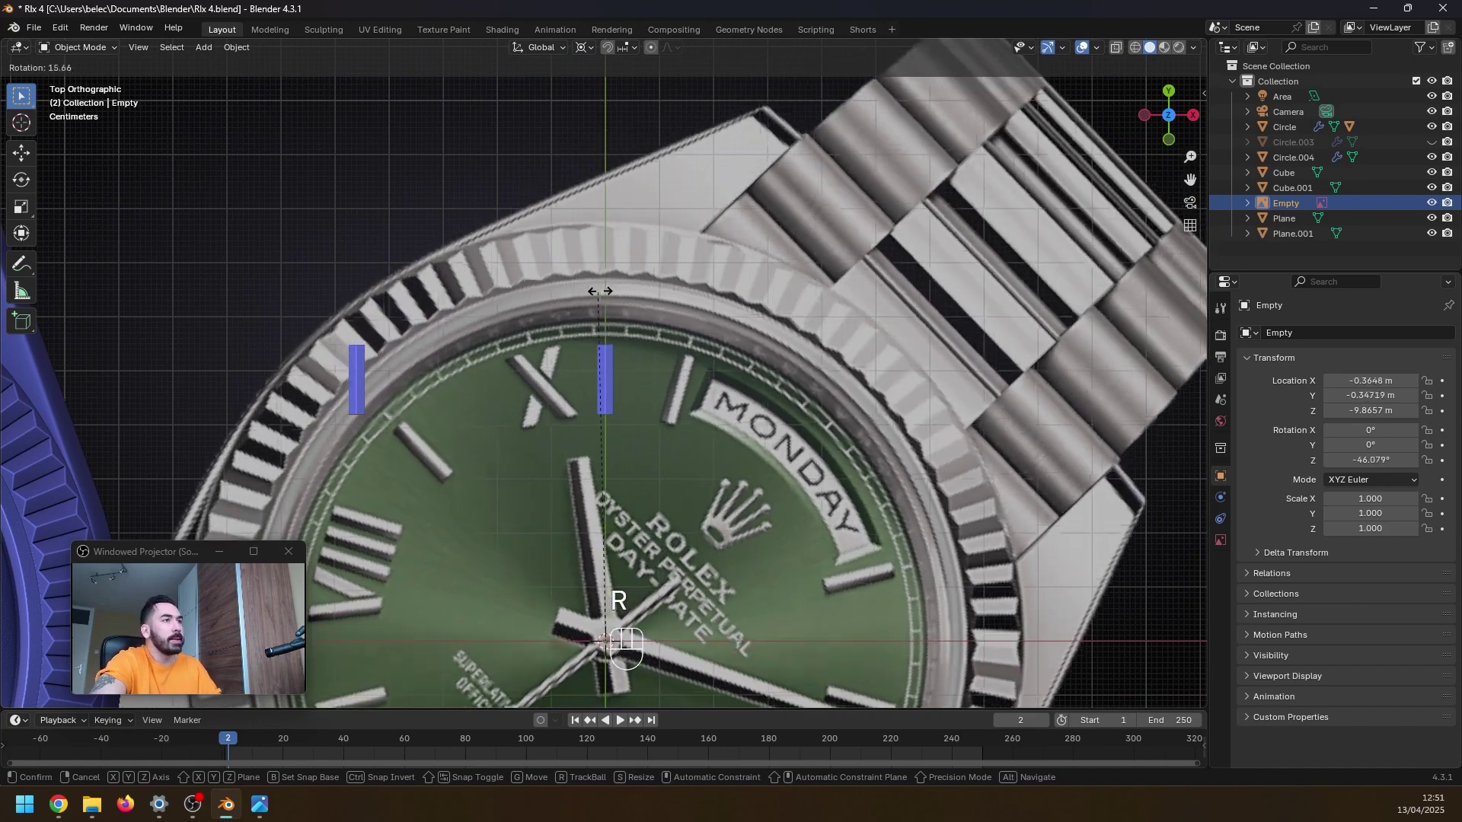
pyautogui.click(682, 305)
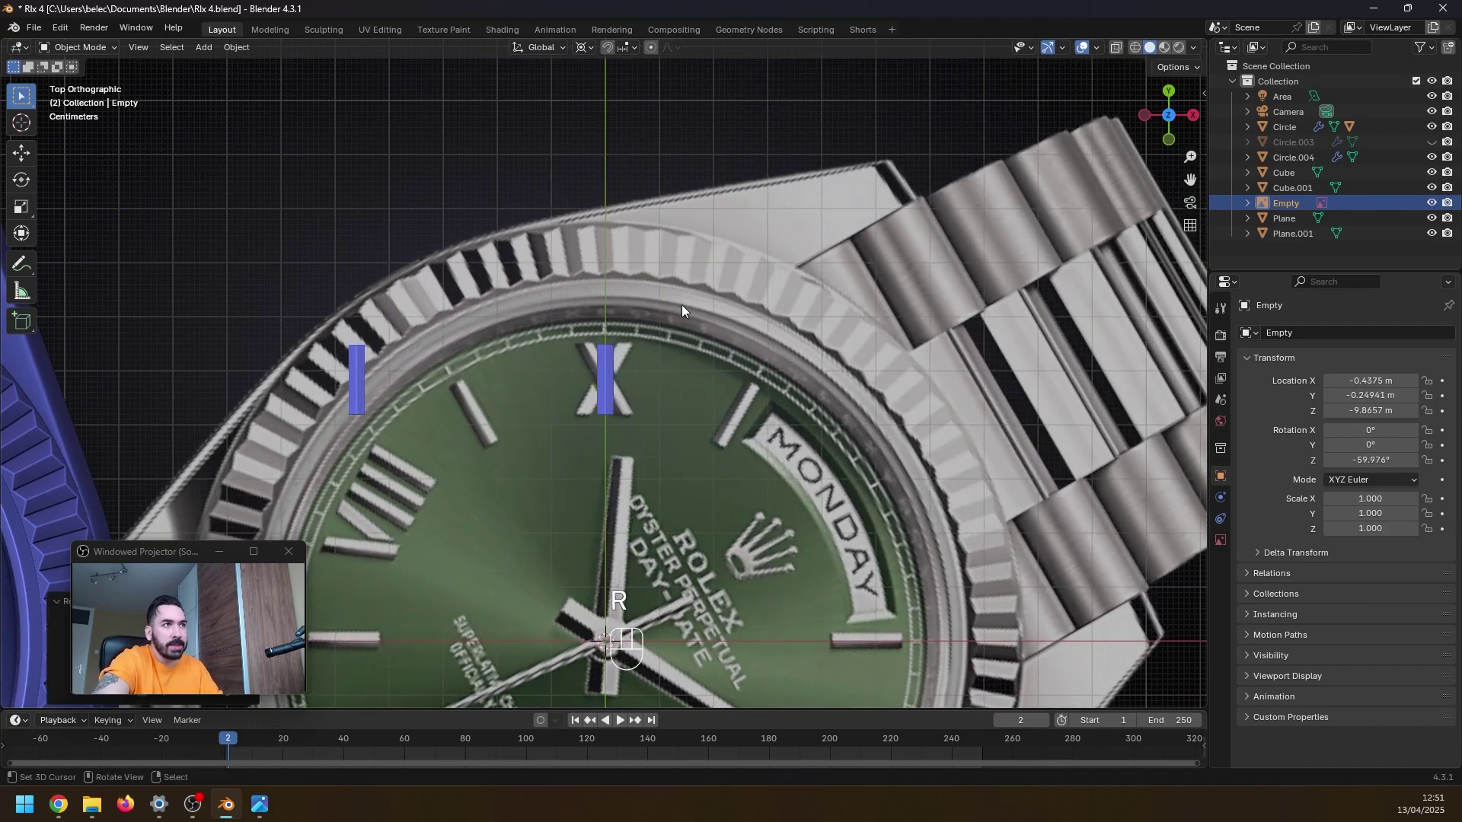
# - Edit the original bar in wireframe and move its inner end face about 0.034 m along X onto the numeral's stroke
pyautogui.rightClick(606, 361)
pyautogui.scroll(6, 606, 370)
pyautogui.press('Tab')
pyautogui.press('Tab')
pyautogui.press('Tab')
pyautogui.press('z')
pyautogui.press('3')
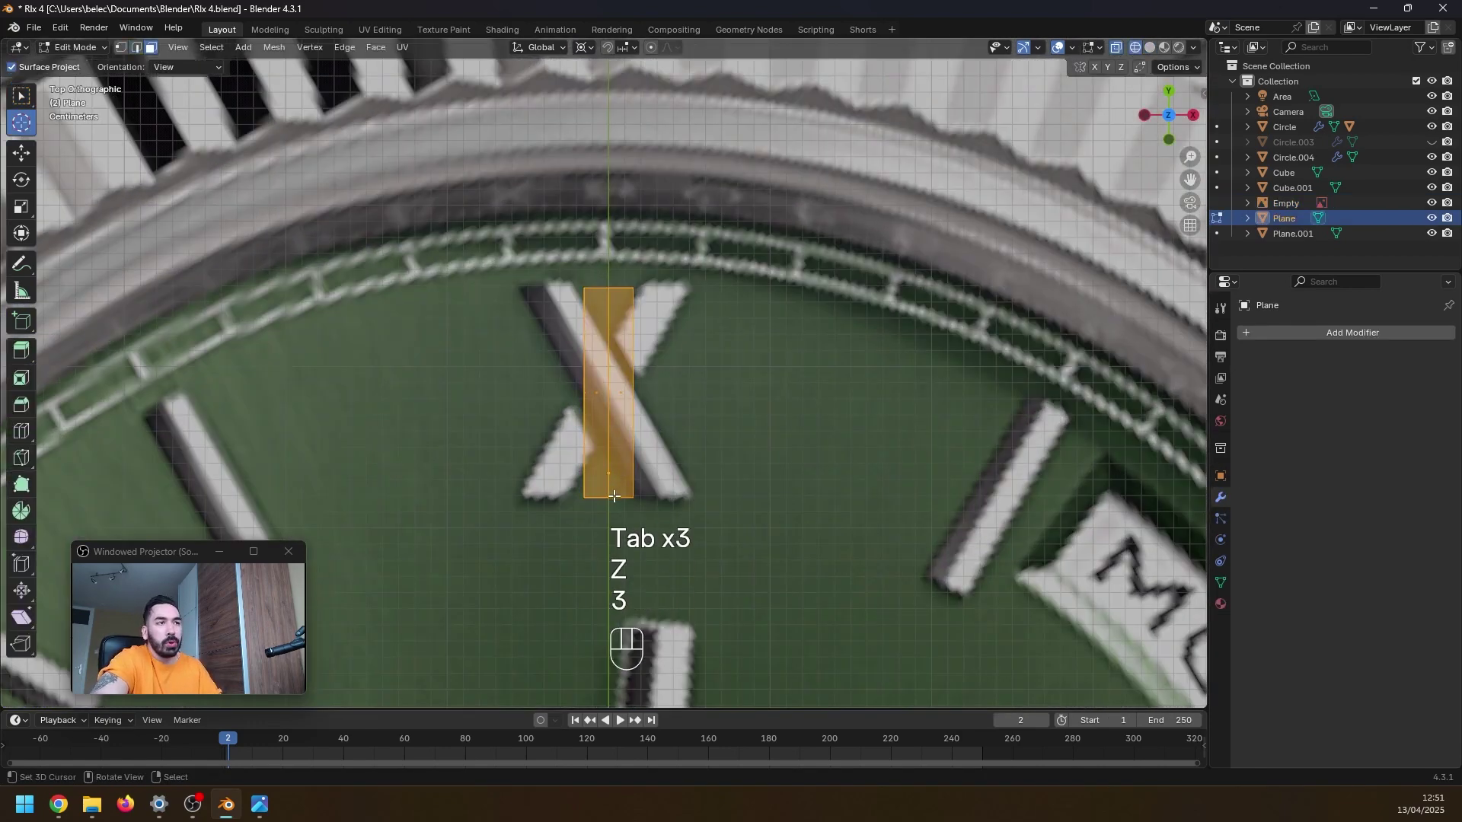
pyautogui.click(608, 501)
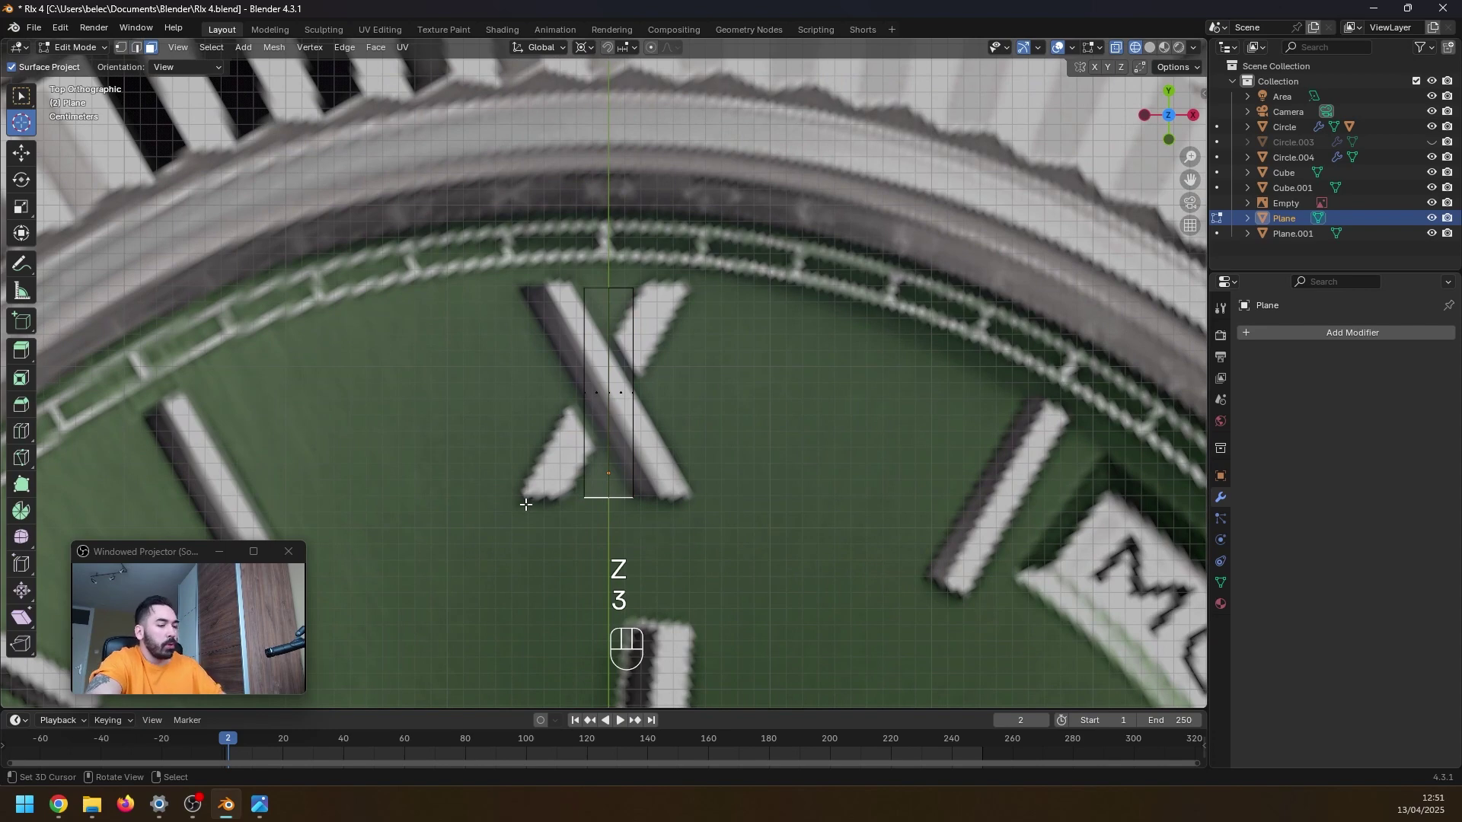
pyautogui.press('g')
pyautogui.press('x')
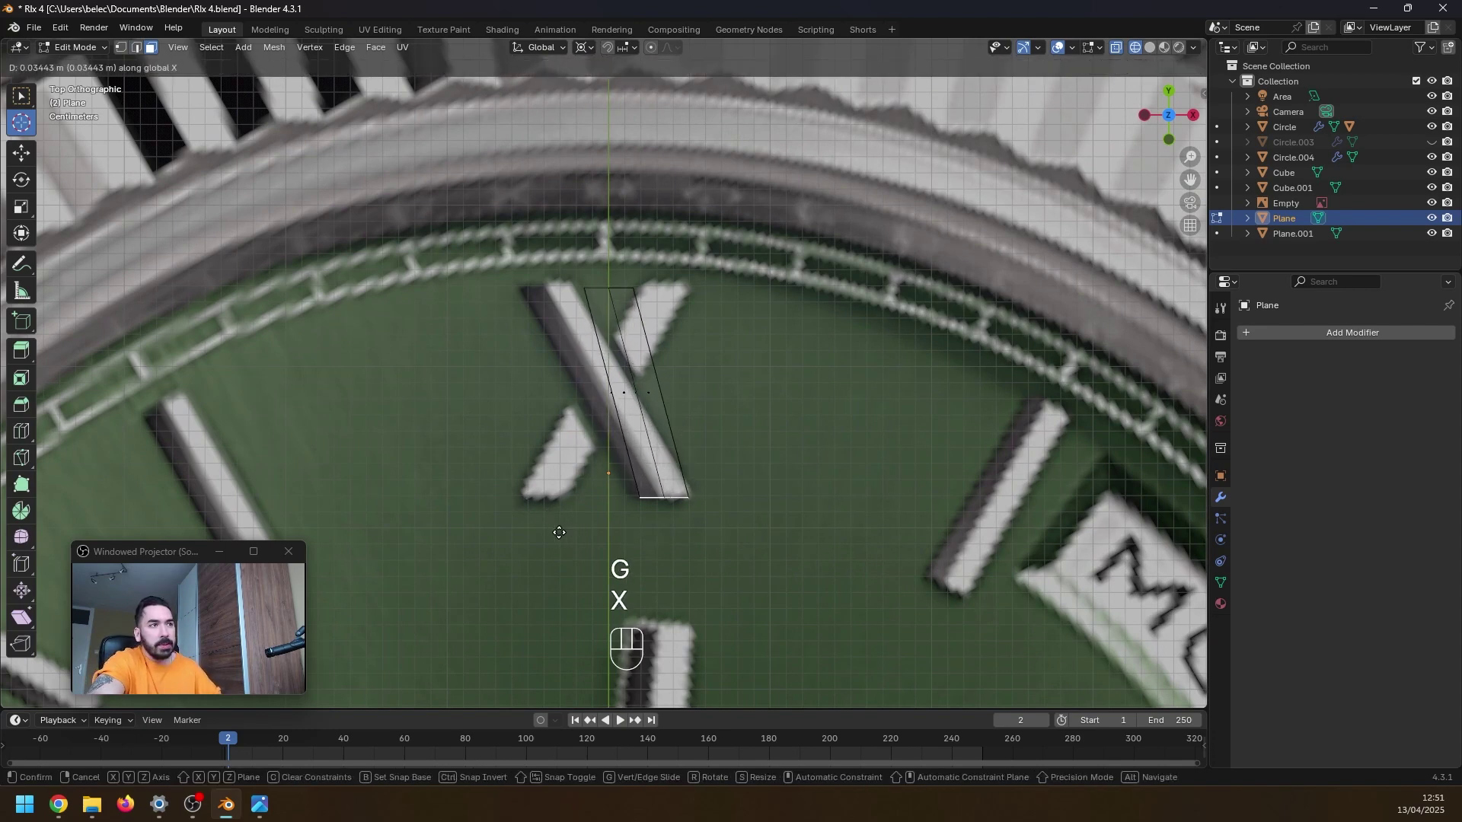
pyautogui.click(560, 531)
# - Move the bar's outer end face along negative X so the bar follows the slanted stroke of the X numeral
pyautogui.rightClick(605, 290)
pyautogui.press('g')
pyautogui.press('x')
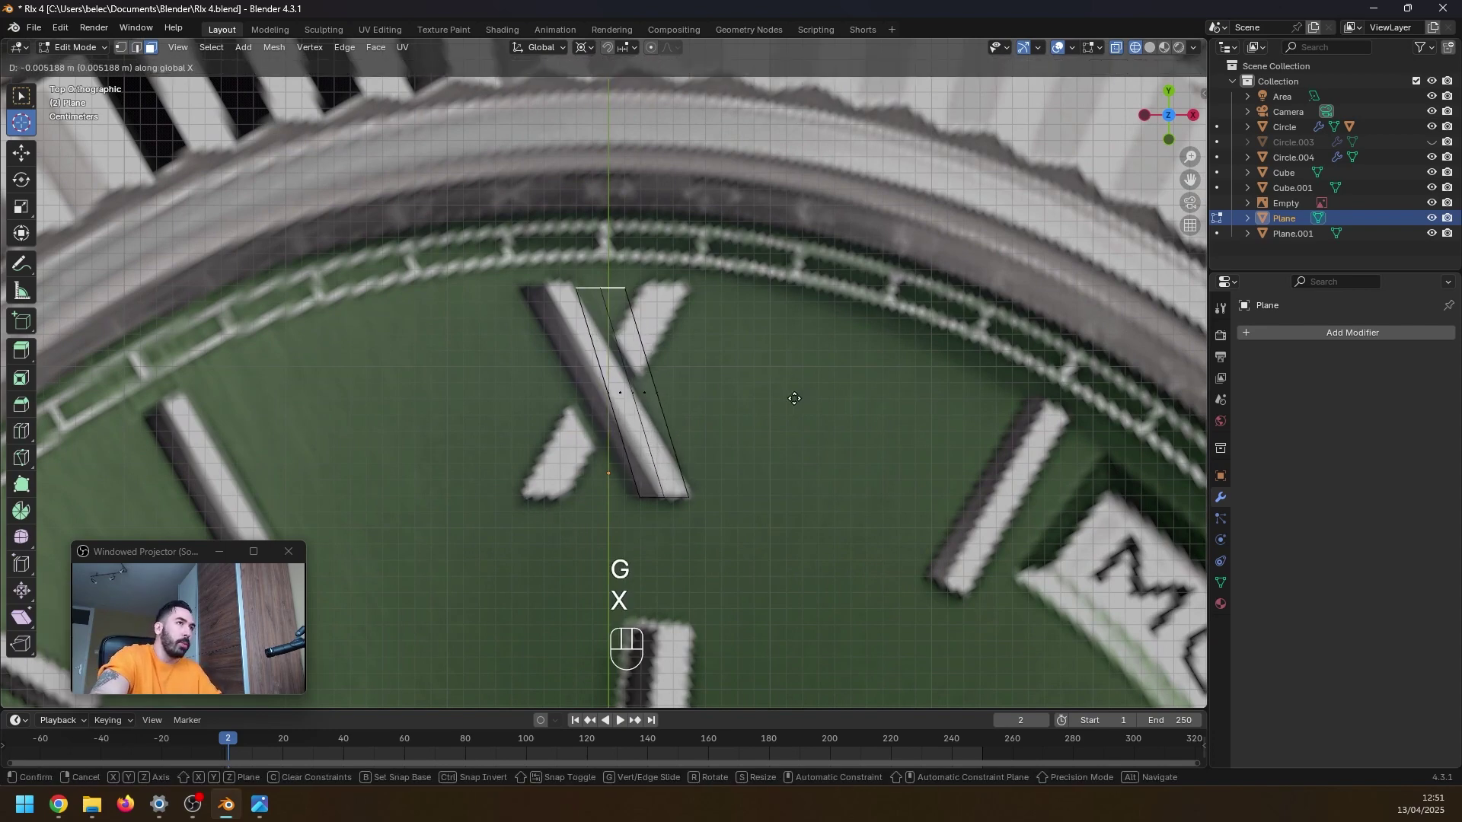
pyautogui.click(743, 401)
pyautogui.scroll(2, 593, 352)
pyautogui.scroll(-1, 606, 398)
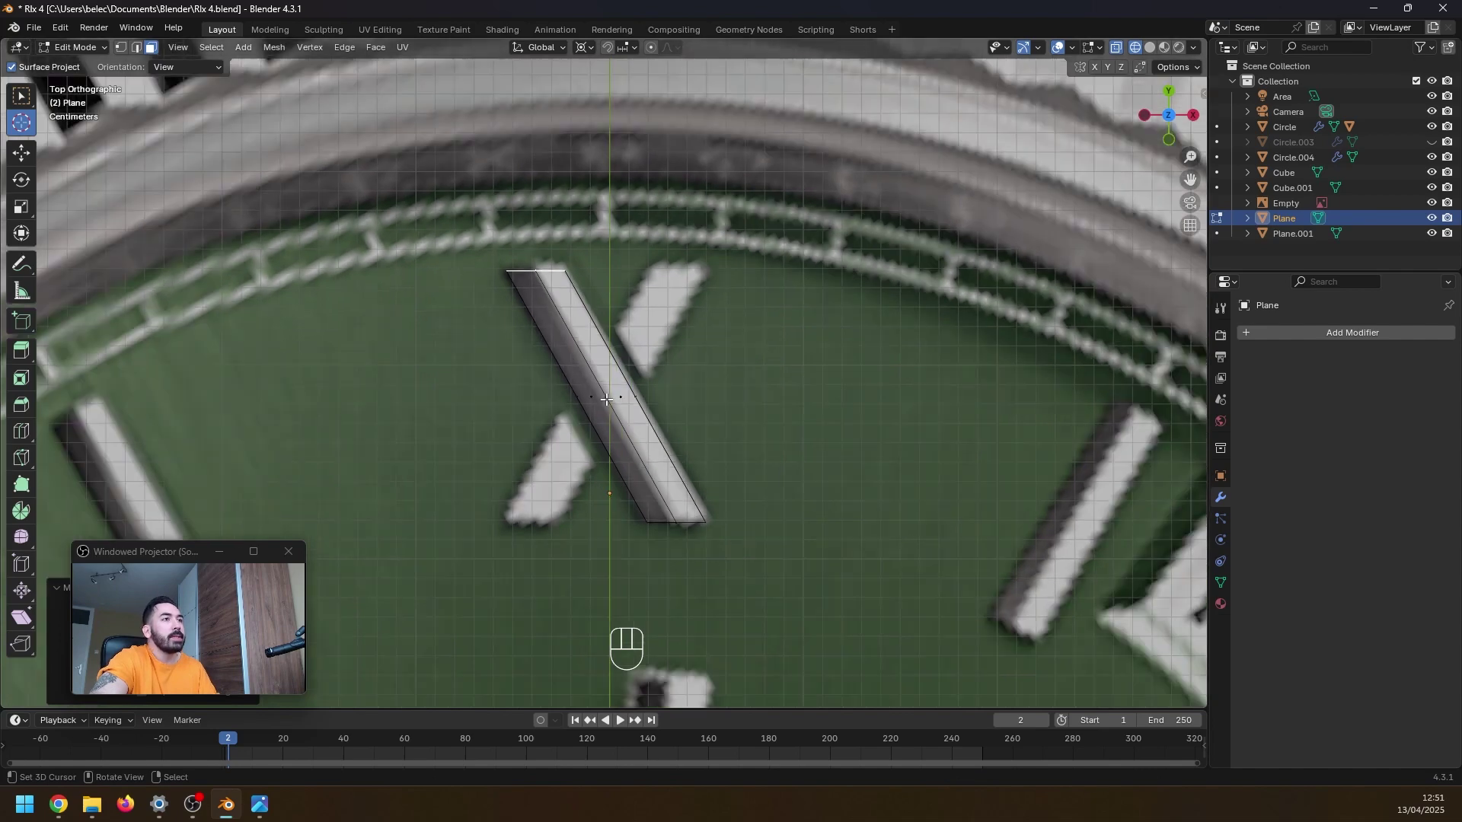
# - Snap the 3D cursor to the centre of the slanted bar's underside face
pyautogui.scroll(3, 617, 418)
pyautogui.click(607, 412)
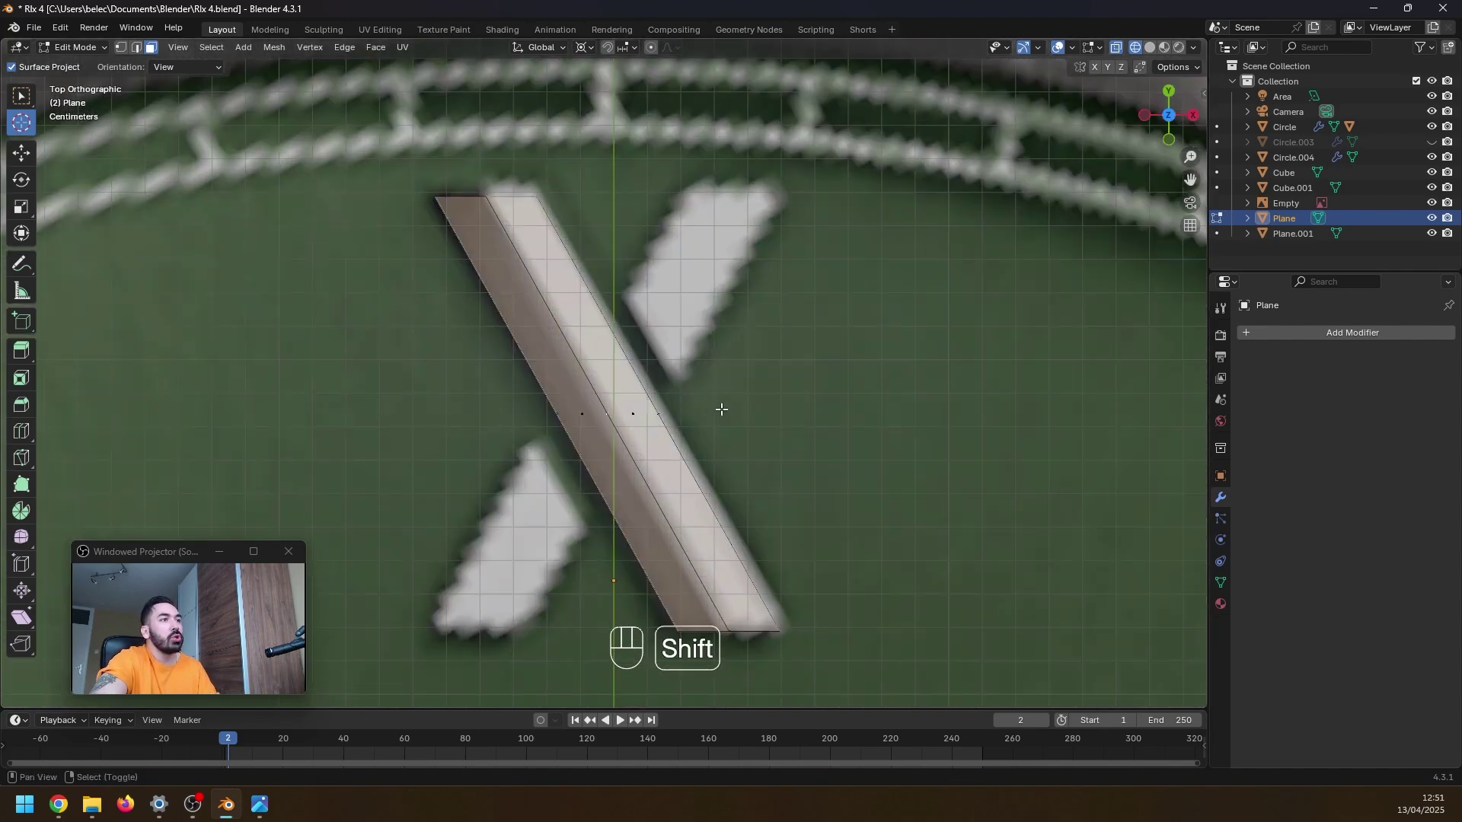
pyautogui.hotkey('shift', 's')
pyautogui.click(722, 498)
# - Duplicate the bar's underside face and mirror the copy by scaling it -1 along X to form the crossing stroke
pyautogui.moveTo(619, 415); pyautogui.dragTo(655, 449, button='middle')
pyautogui.hotkey('shift', 'd')
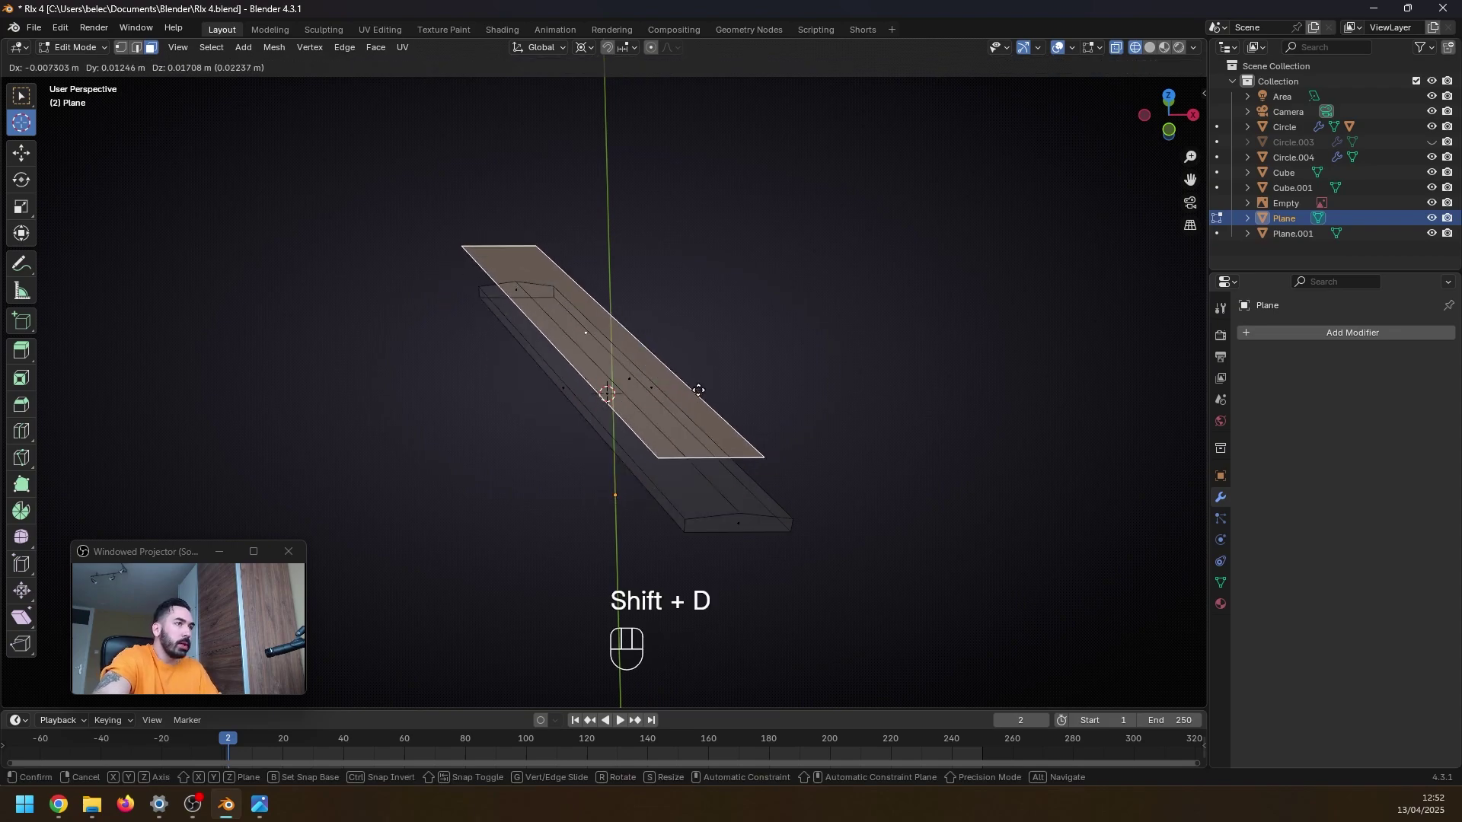
pyautogui.press('s')
pyautogui.press('x')
pyautogui.press('-')
pyautogui.press('1')
pyautogui.press('Return')
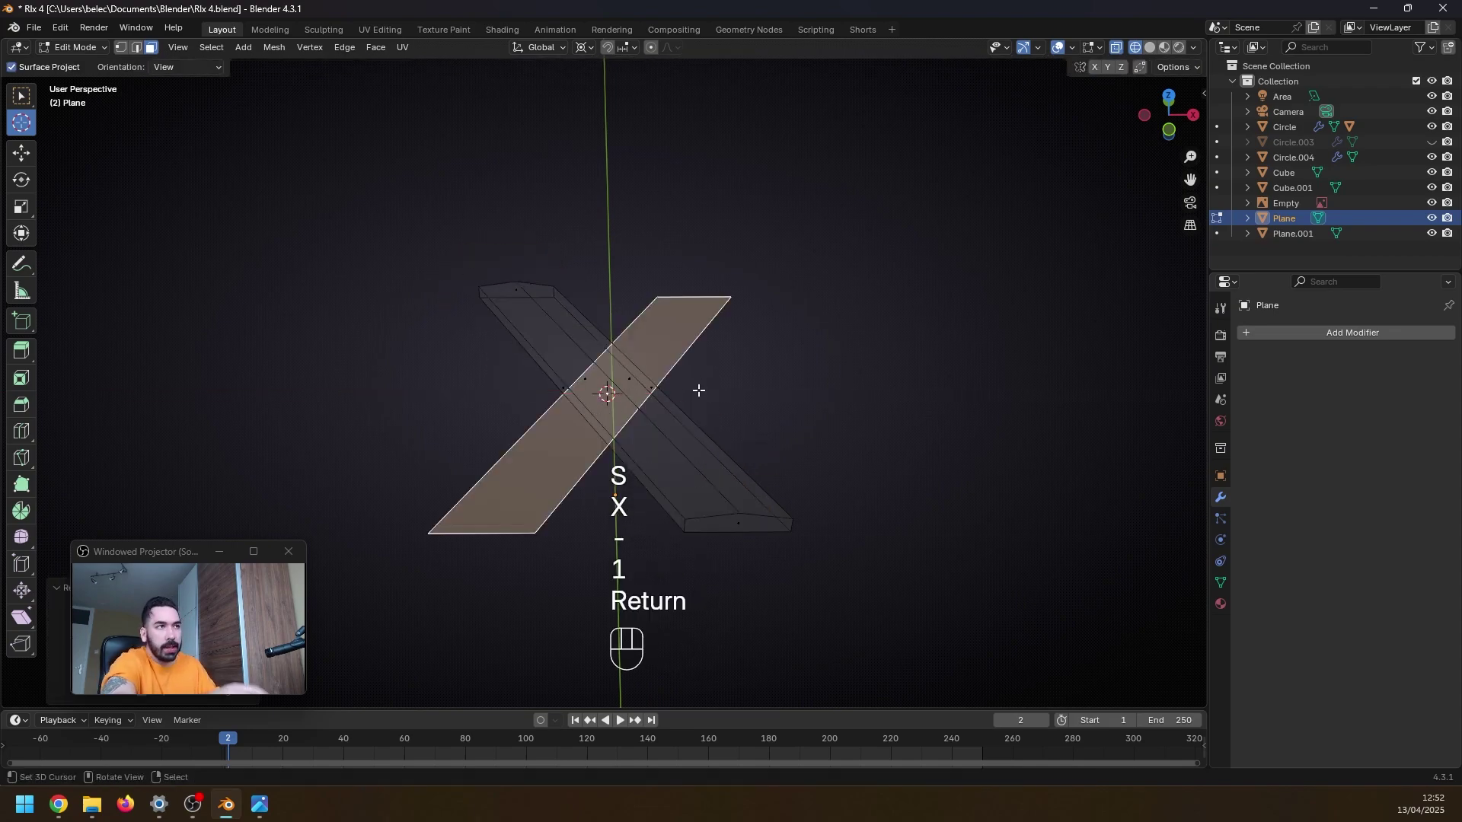
pyautogui.press('KP_7')
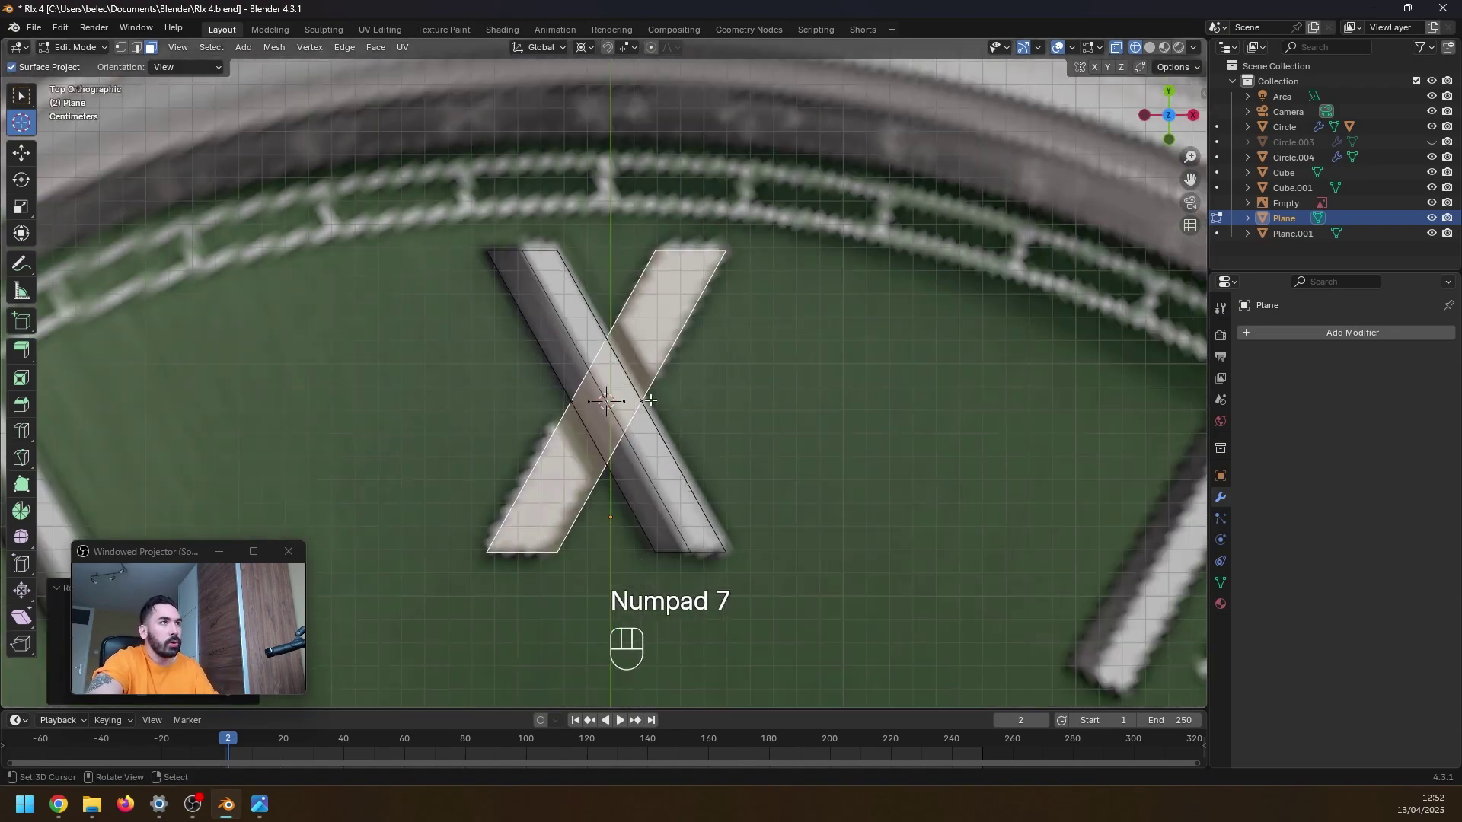
pyautogui.scroll(4, 565, 453)
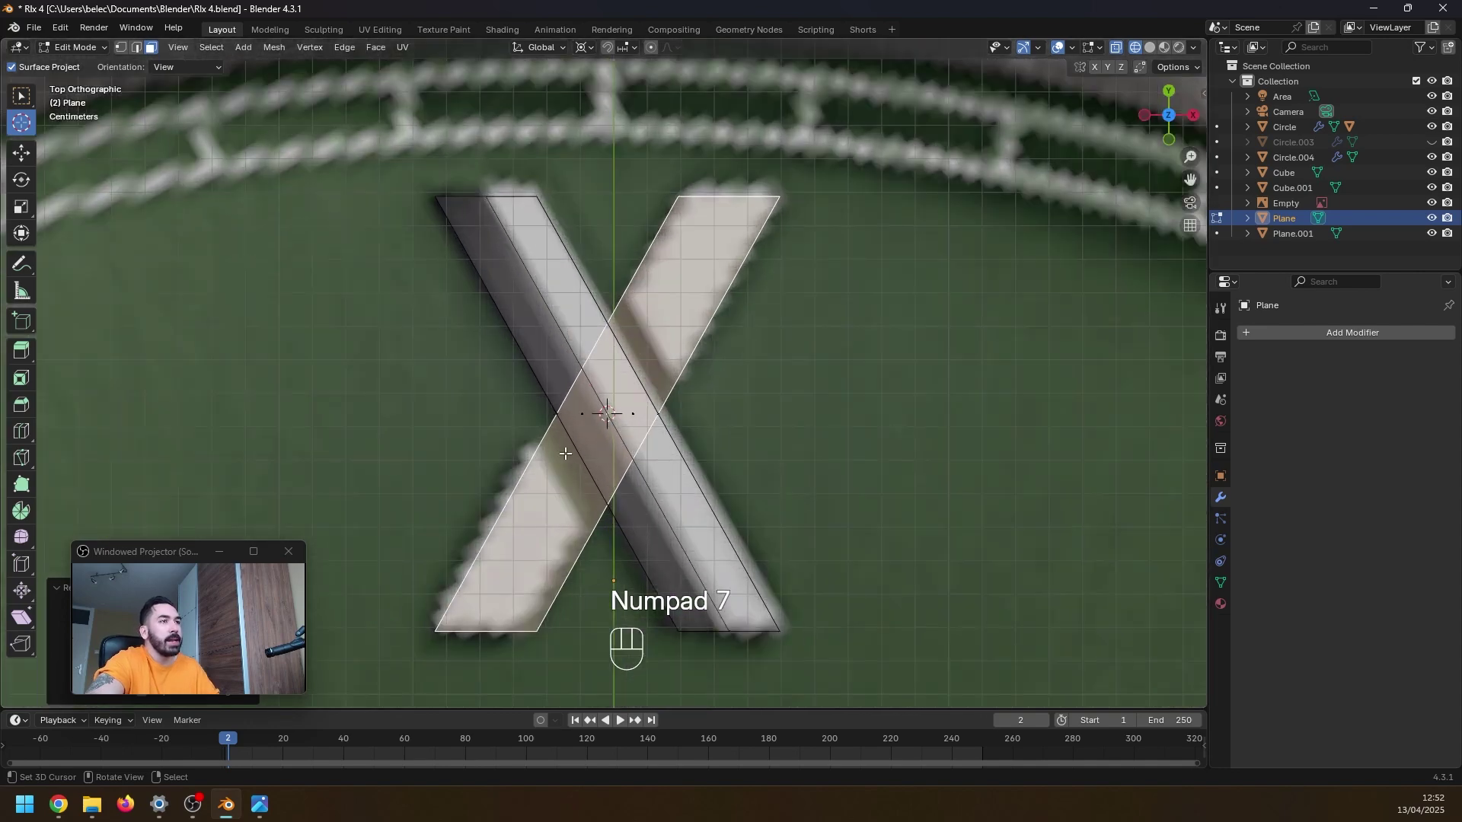
pyautogui.scroll(1, 529, 457)
pyautogui.press('1')
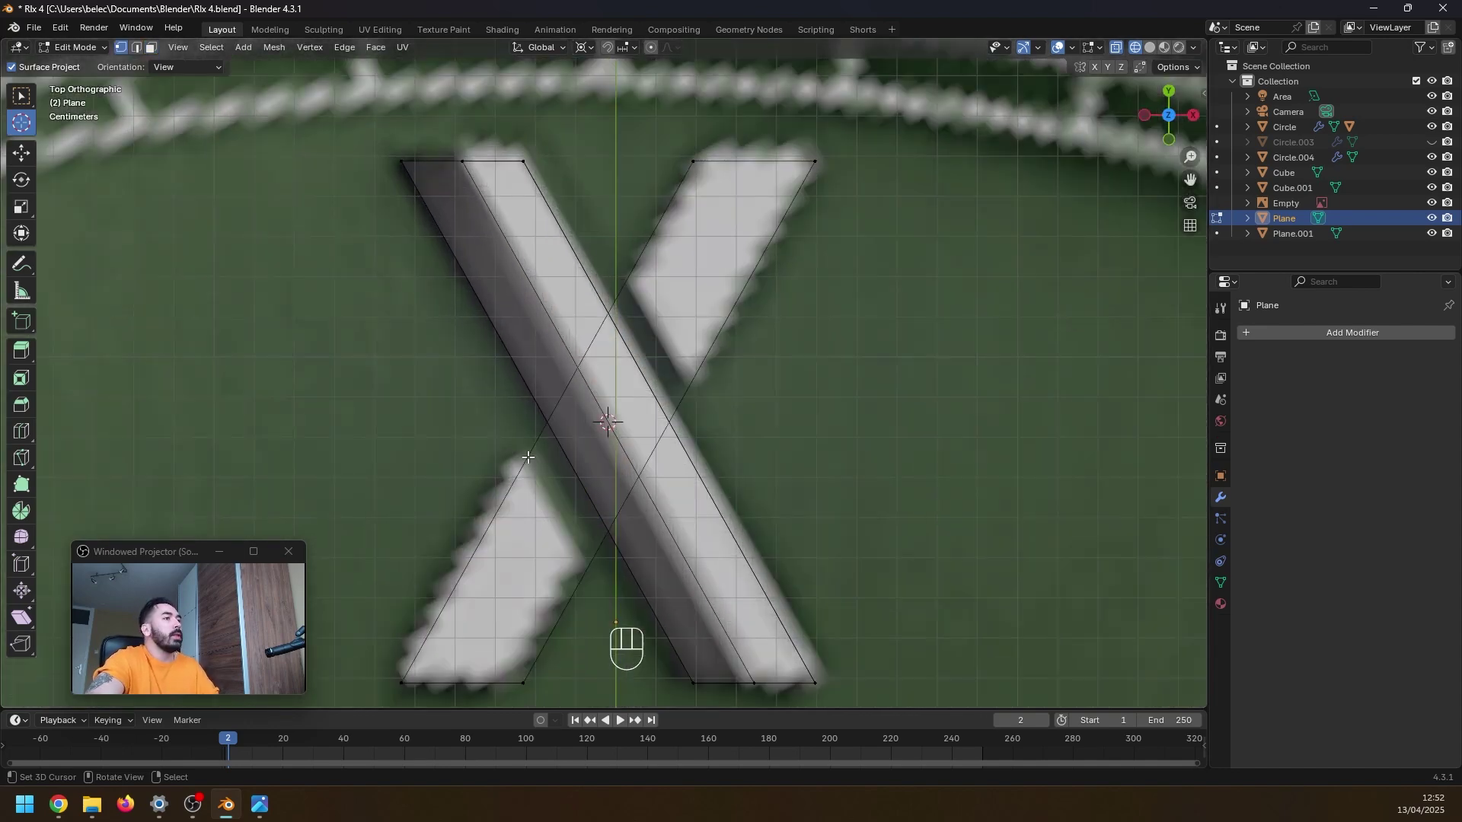
pyautogui.press('k')
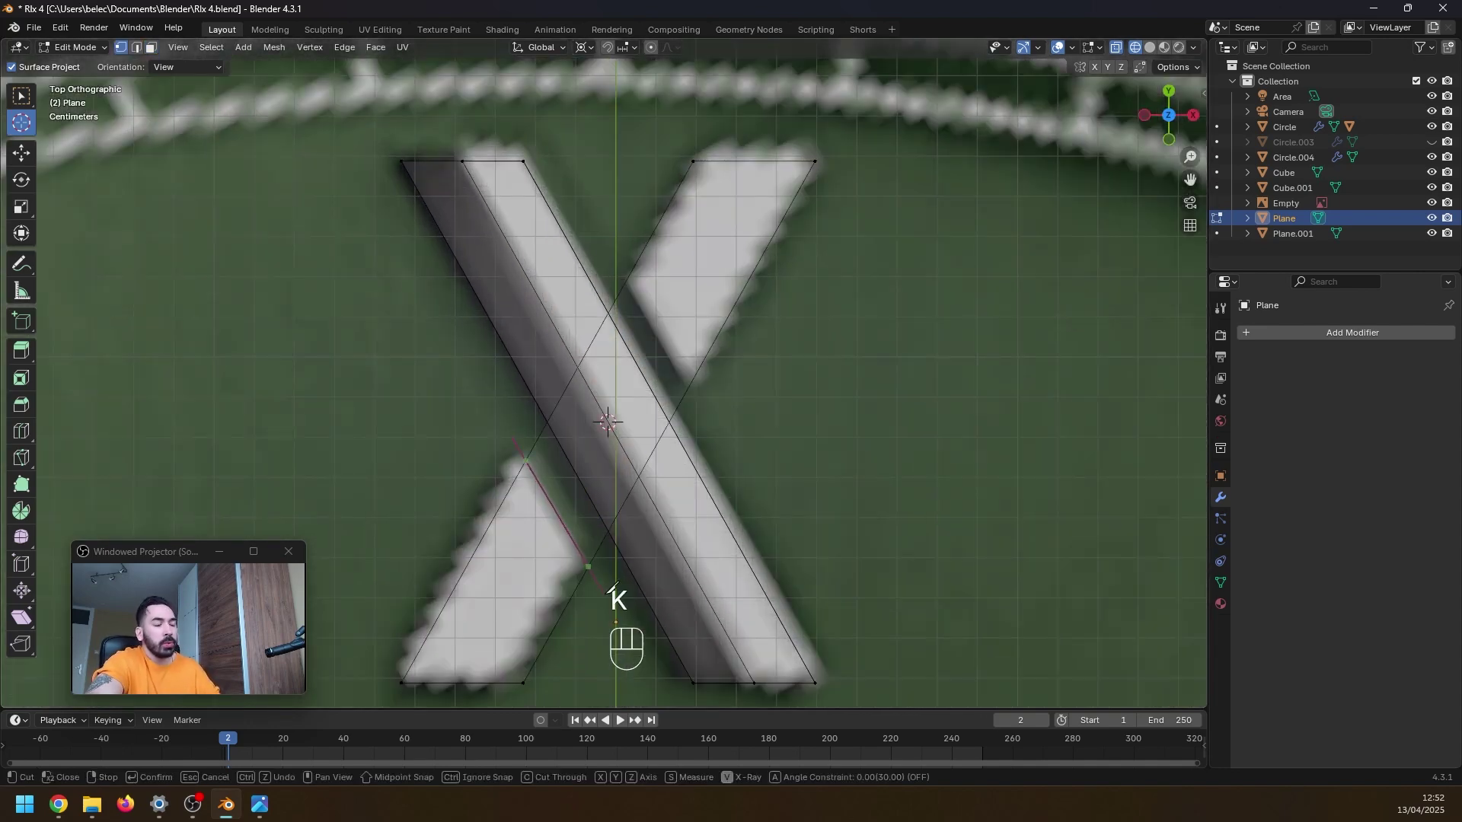
pyautogui.press('Escape')
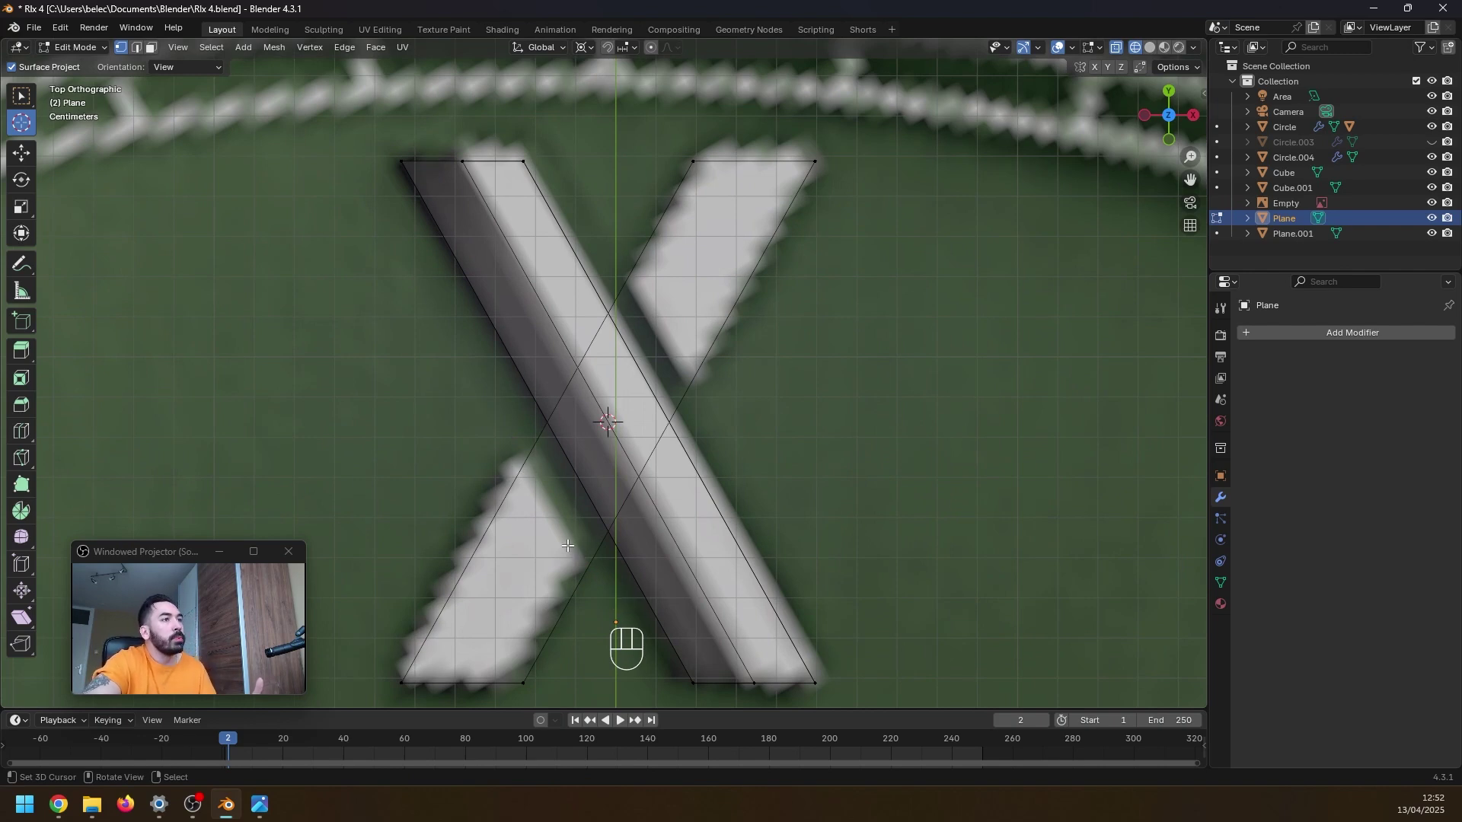
pyautogui.rightClick(405, 182)
pyautogui.rightClick(691, 680)
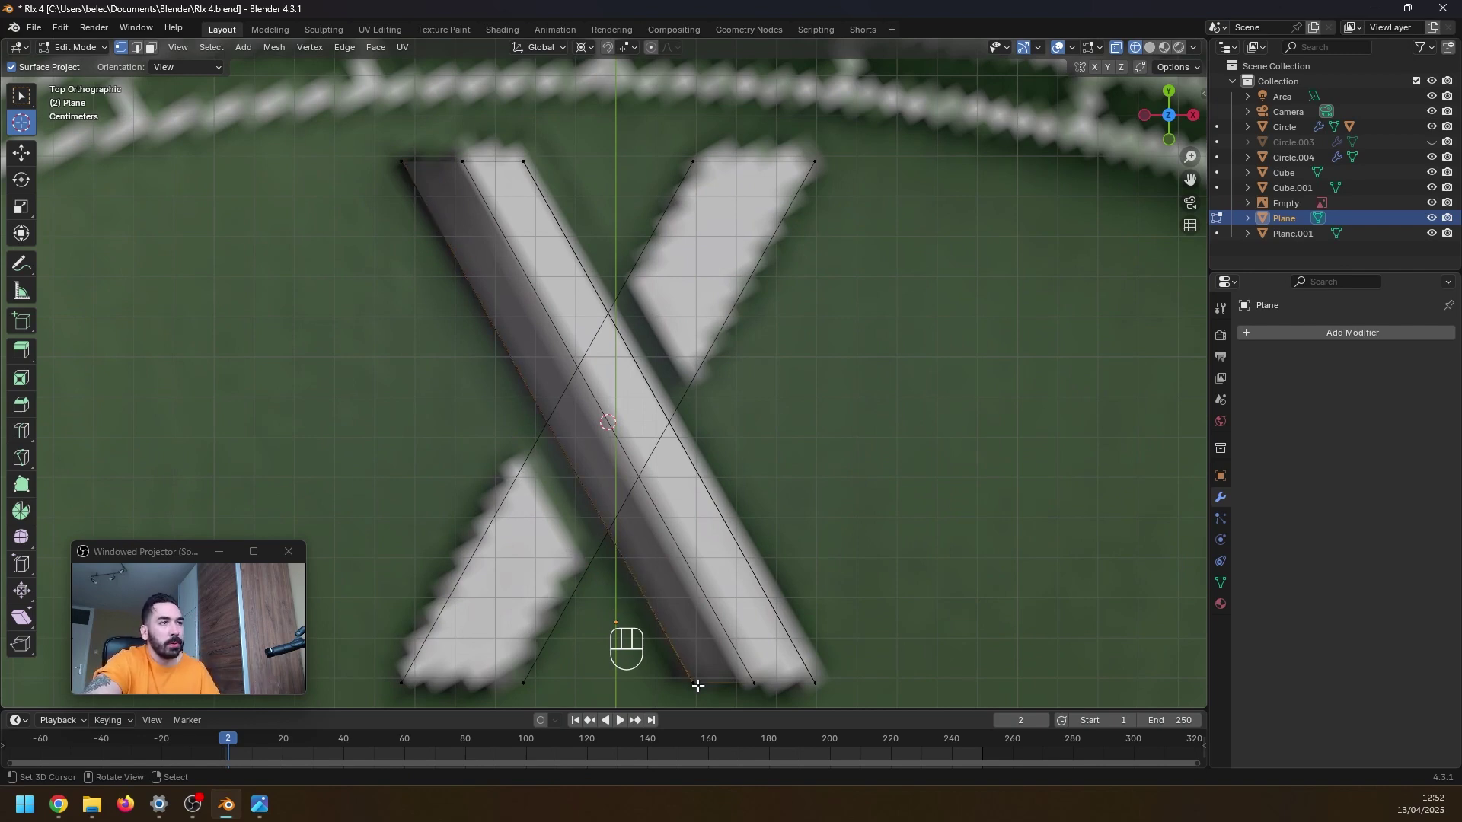
pyautogui.press('g')
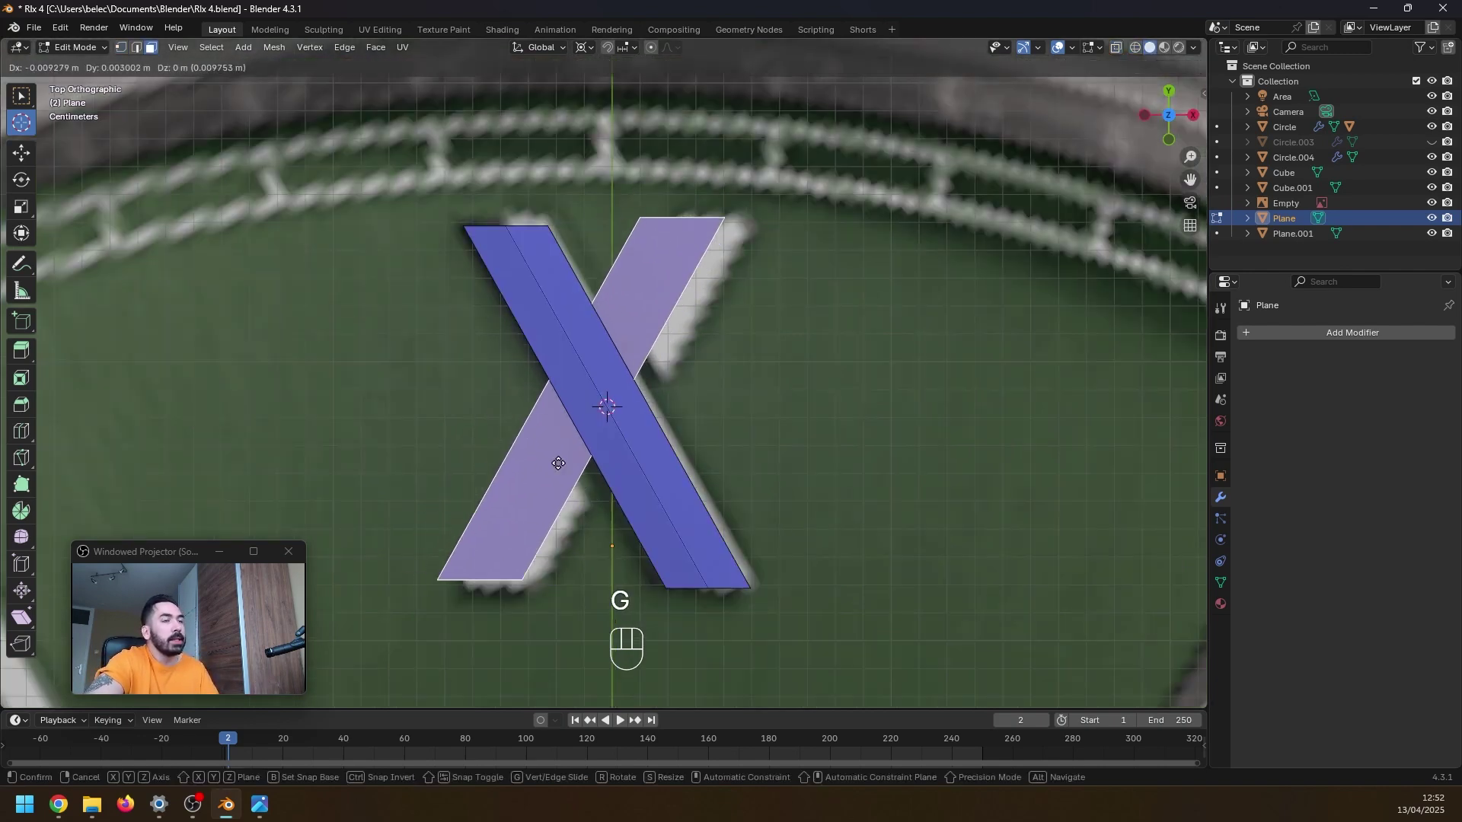
pyautogui.rightClick(532, 463)
# - Separate the mirrored crossing-stroke face from the bar into its own object
pyautogui.press('p')
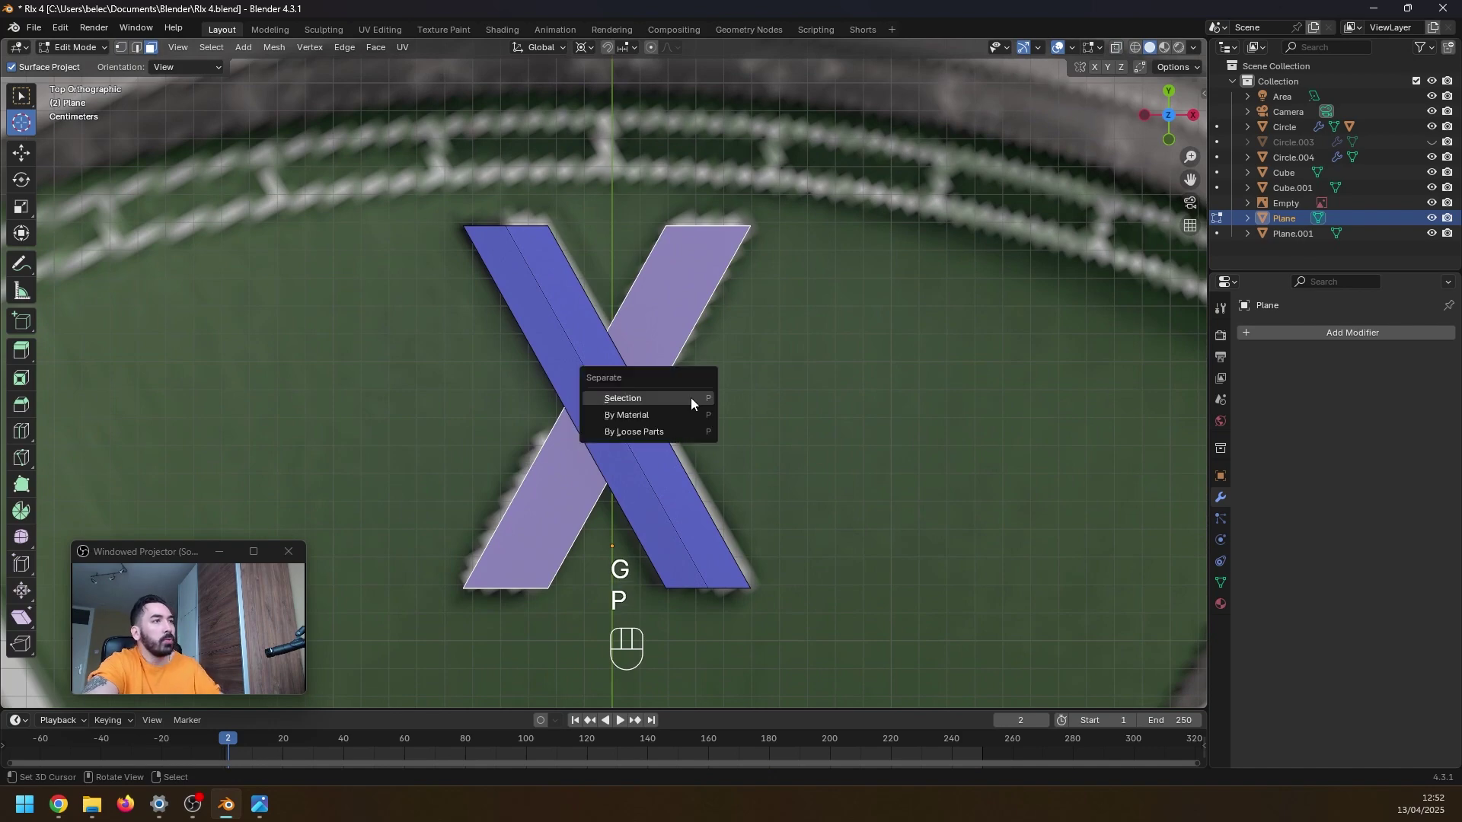
pyautogui.click(664, 395)
pyautogui.press('Tab')
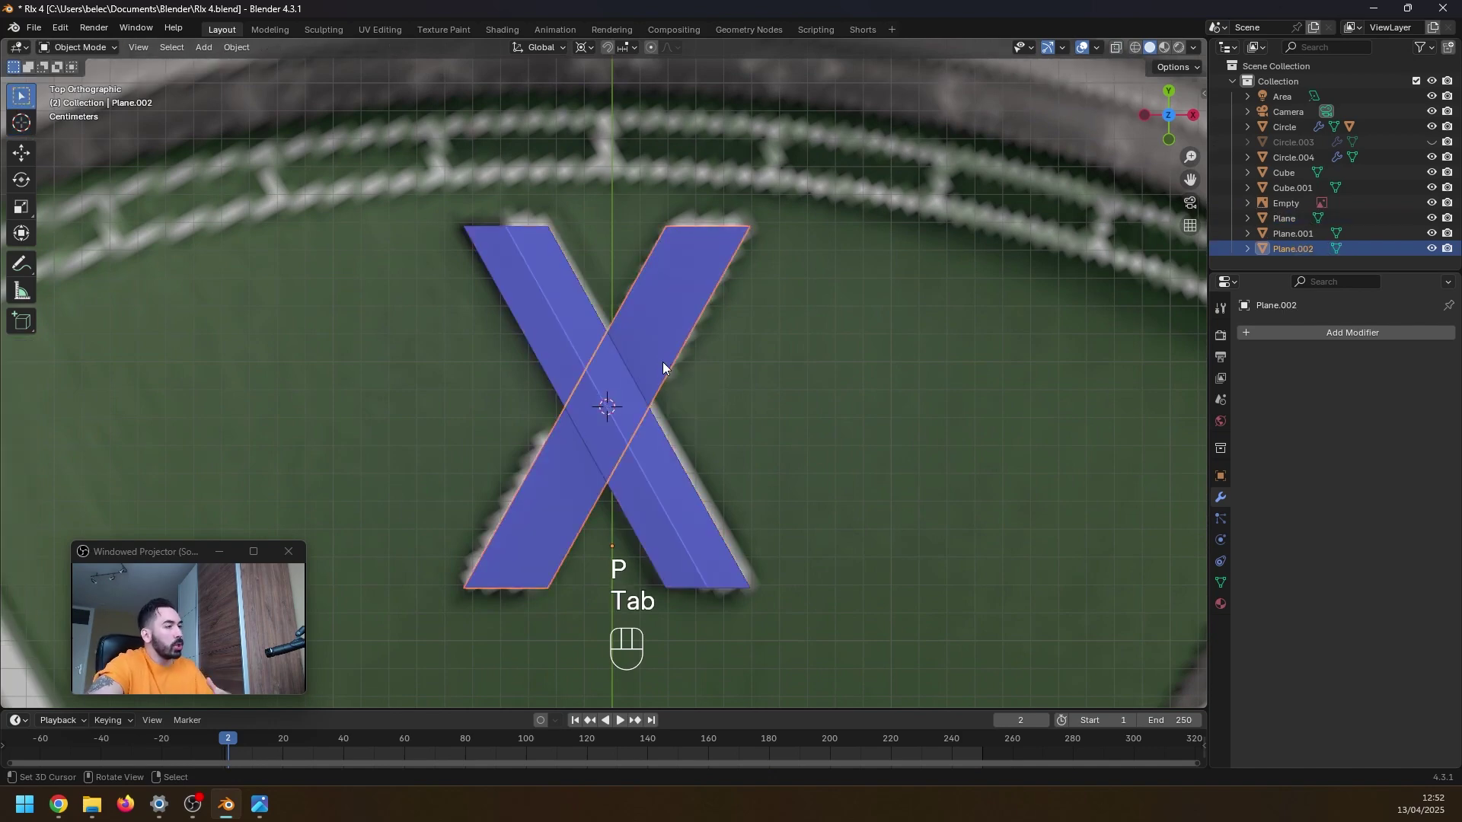
# - Duplicate the slanted bar's two long side faces and separate the copies into a new object
pyautogui.moveTo(660, 382); pyautogui.dragTo(579, 428, button='middle')
pyautogui.click(619, 398)
pyautogui.press('Tab')
pyautogui.press('3')
pyautogui.keyDown('shift'); pyautogui.rightClick(576, 416); pyautogui.keyUp('shift')
pyautogui.hotkey('shift', 'd')
pyautogui.rightClick(707, 409)
pyautogui.press('p')
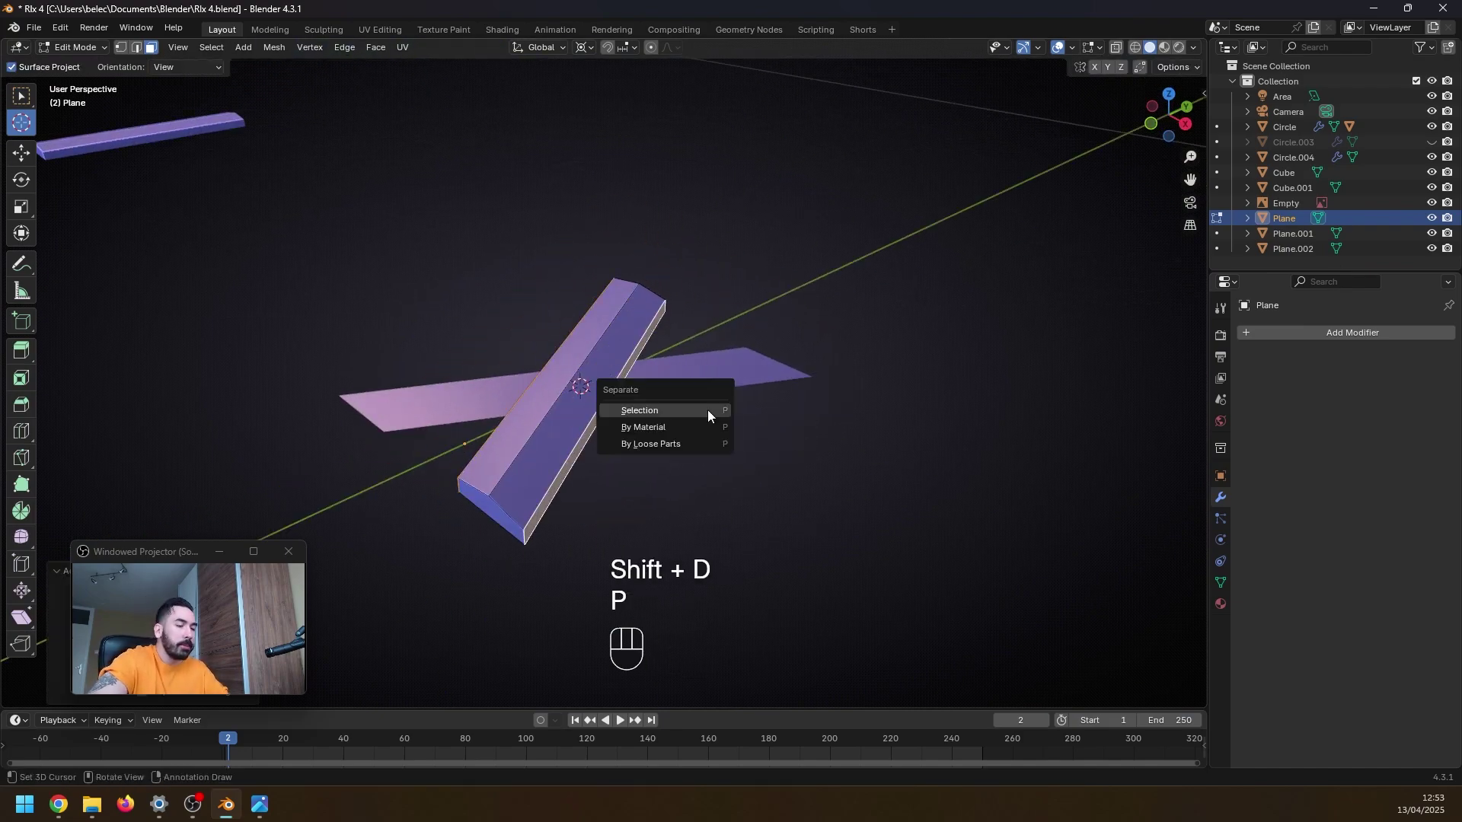
pyautogui.click(701, 413)
pyautogui.press('Tab')
# - Extrude the separated side faces outward along their normals by about 0.0077 m to form two cutter blocks
pyautogui.click(573, 453)
pyautogui.moveTo(573, 454); pyautogui.dragTo(582, 437, button='middle')
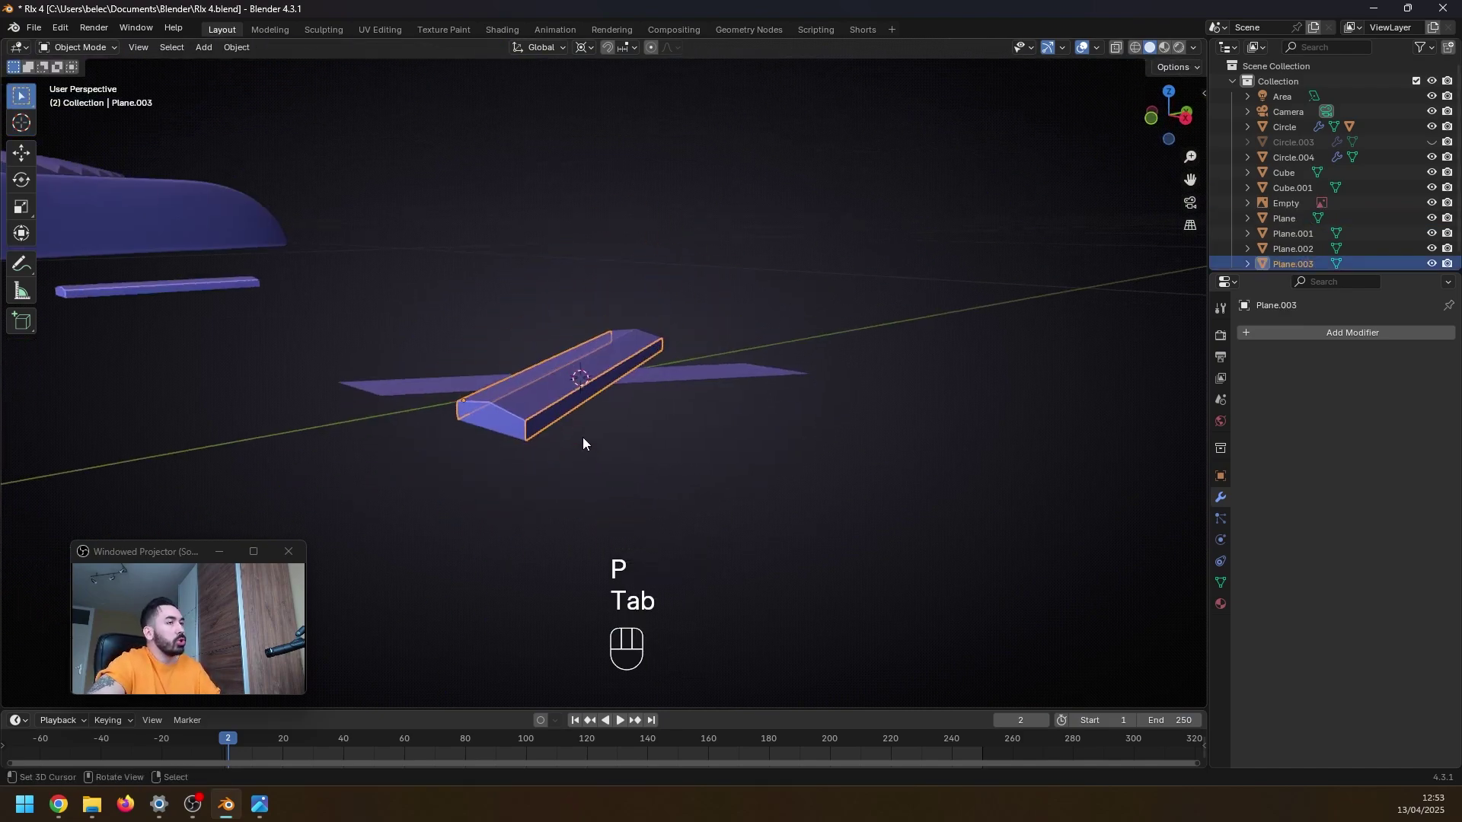
pyautogui.press('g')
pyautogui.rightClick(592, 449)
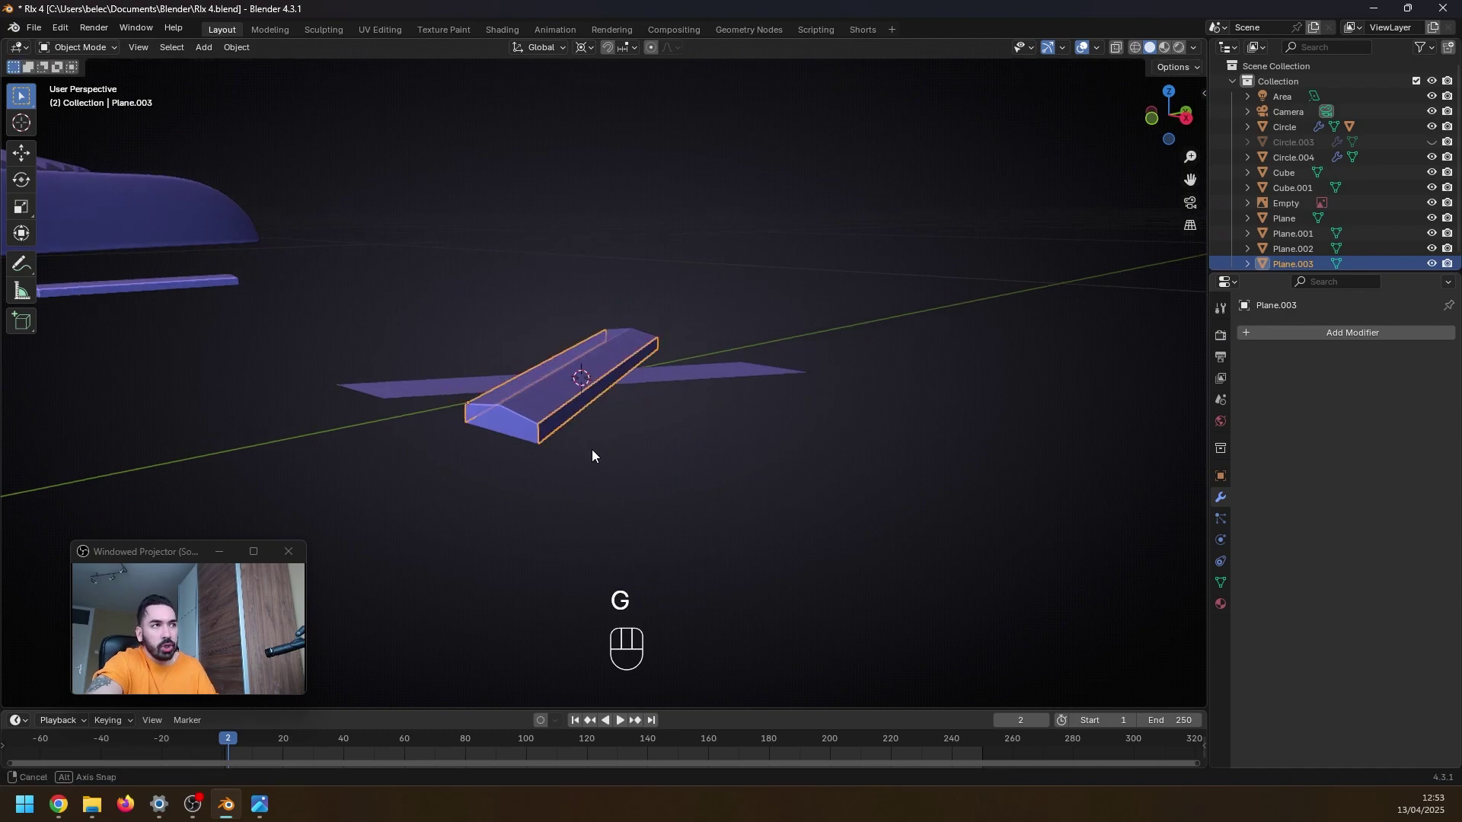
pyautogui.press('KP_7')
pyautogui.press('Tab')
pyautogui.press('z')
pyautogui.press('a')
pyautogui.hotkey('alt', 'e')
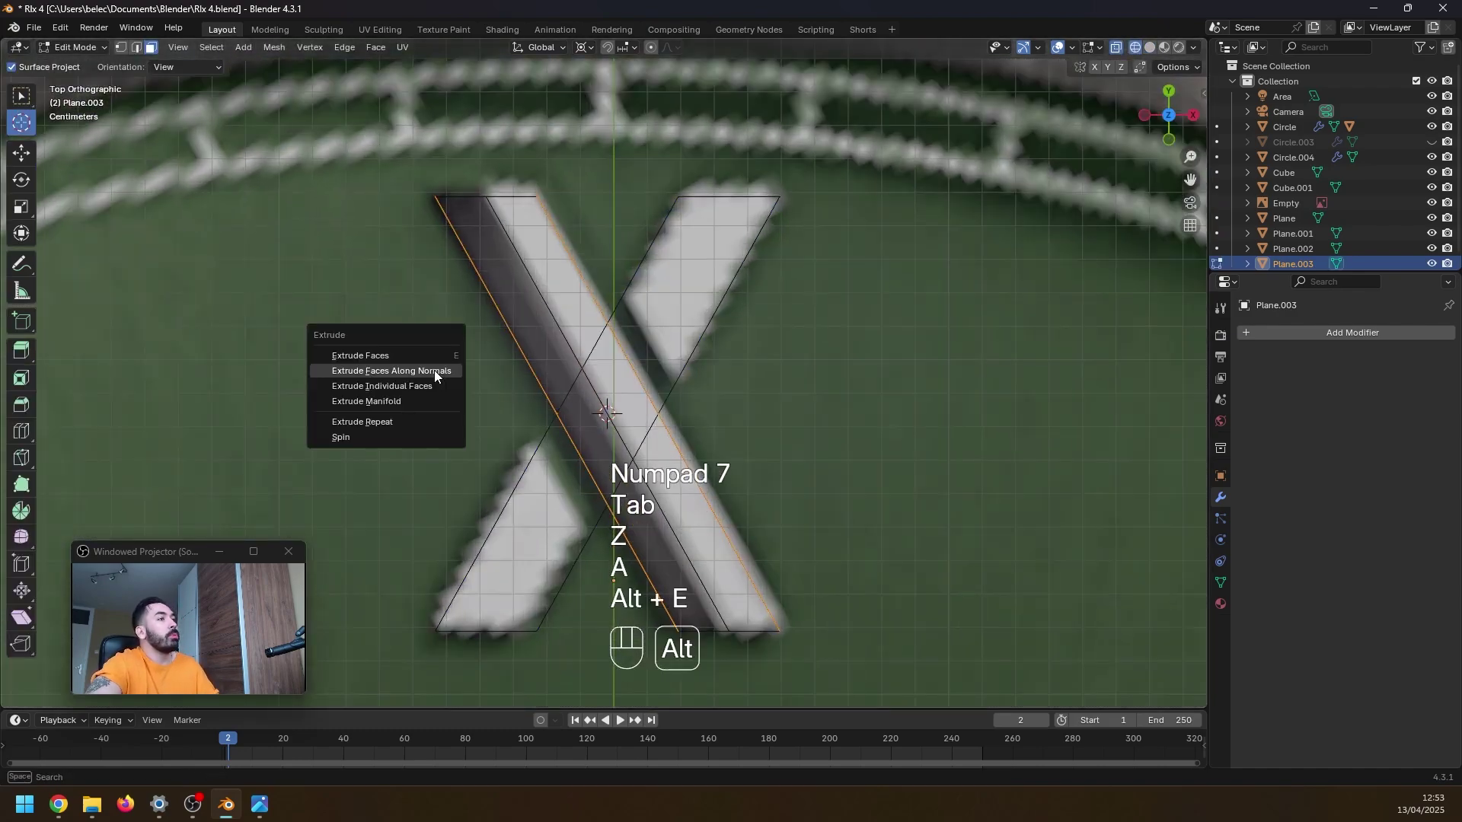
pyautogui.click(381, 371)
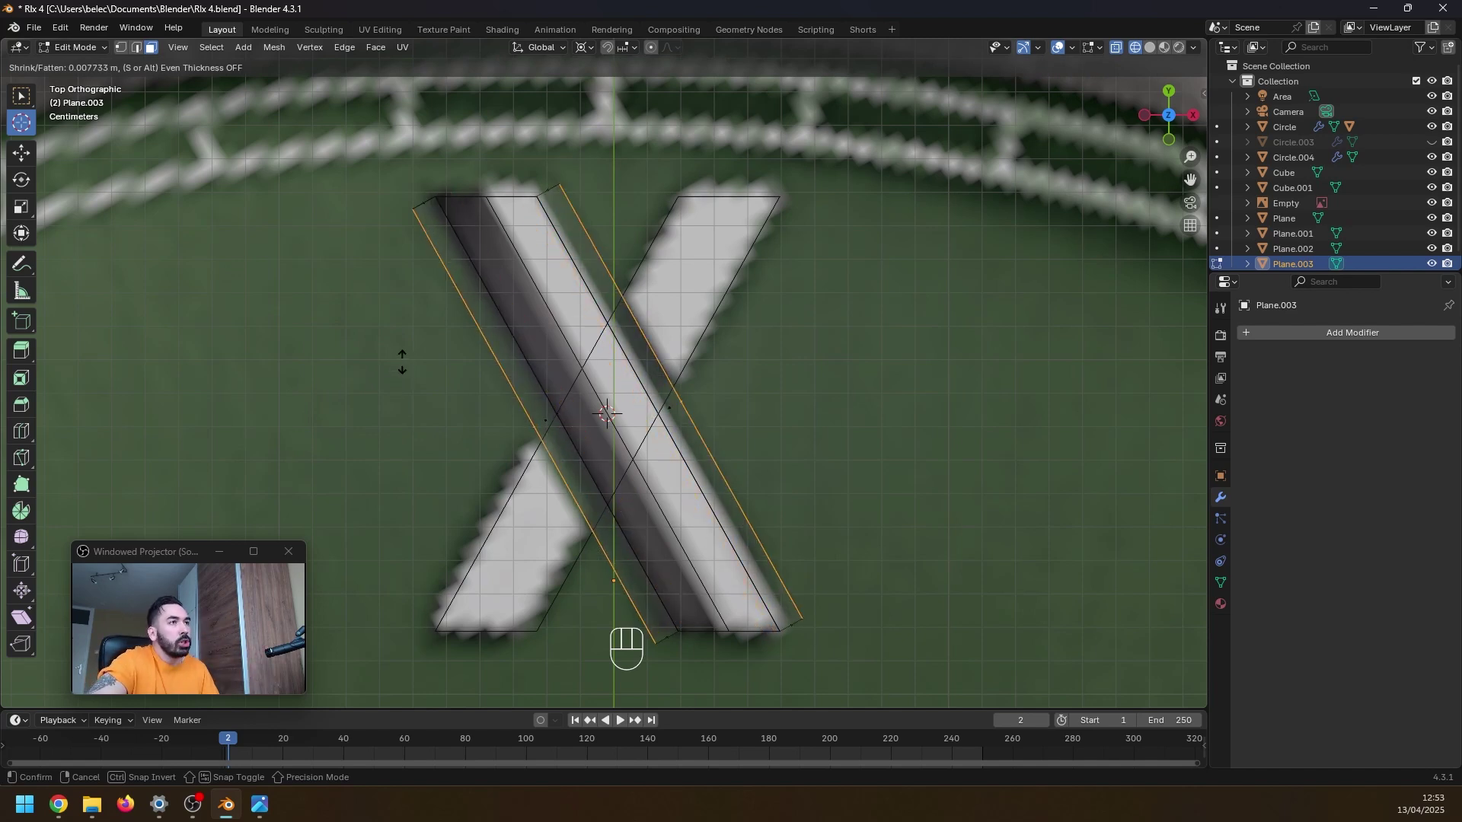
pyautogui.click(405, 361)
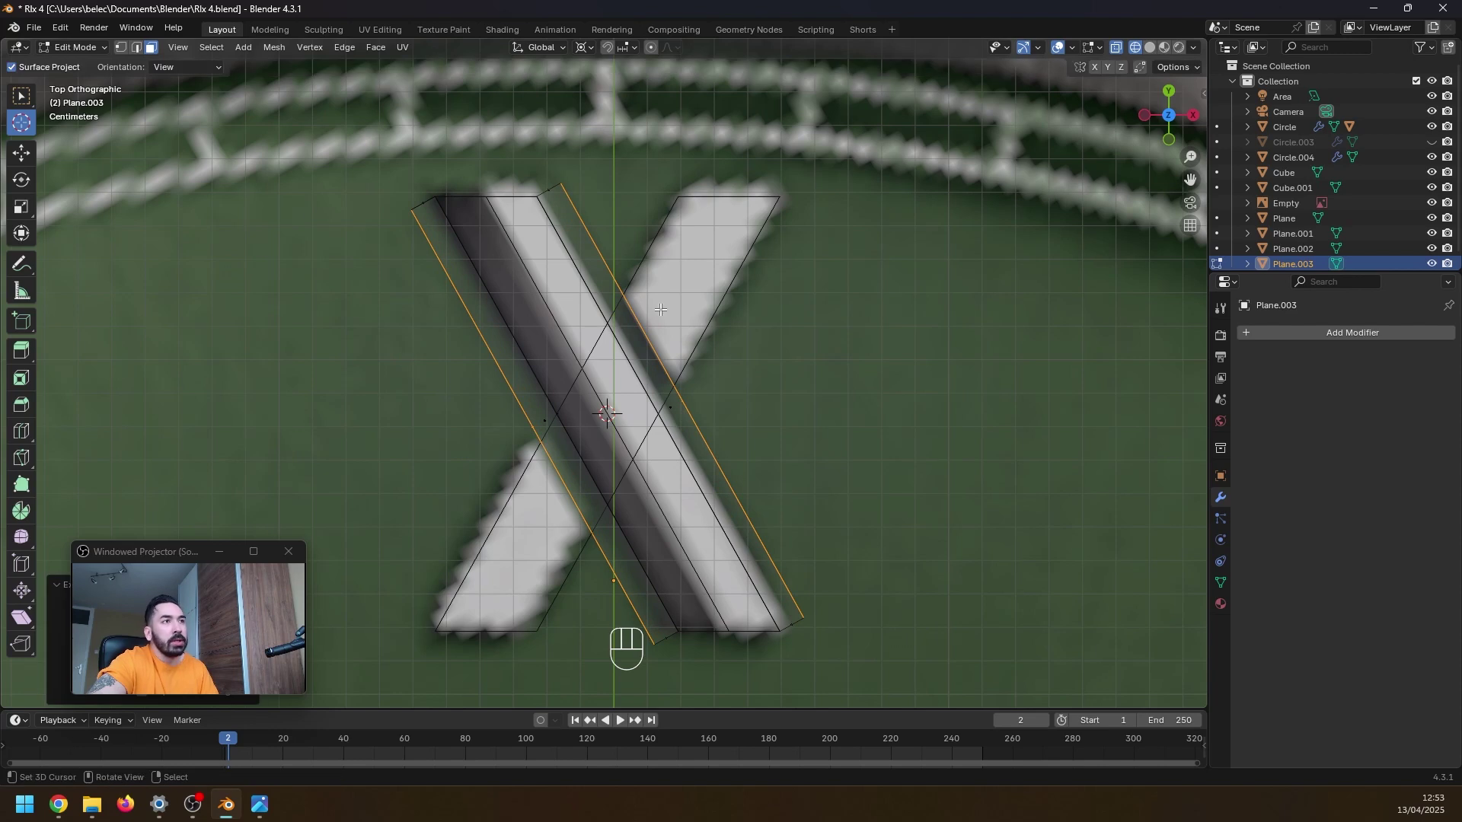
# - Move the bottom faces of both cutter blocks down along Z so the blocks reach below the crossing stroke
pyautogui.press('z')
pyautogui.moveTo(729, 439); pyautogui.dragTo(634, 330, button='middle')
pyautogui.press('3')
pyautogui.rightClick(581, 329)
pyautogui.keyDown('shift'); pyautogui.click(653, 381); pyautogui.keyUp('shift')
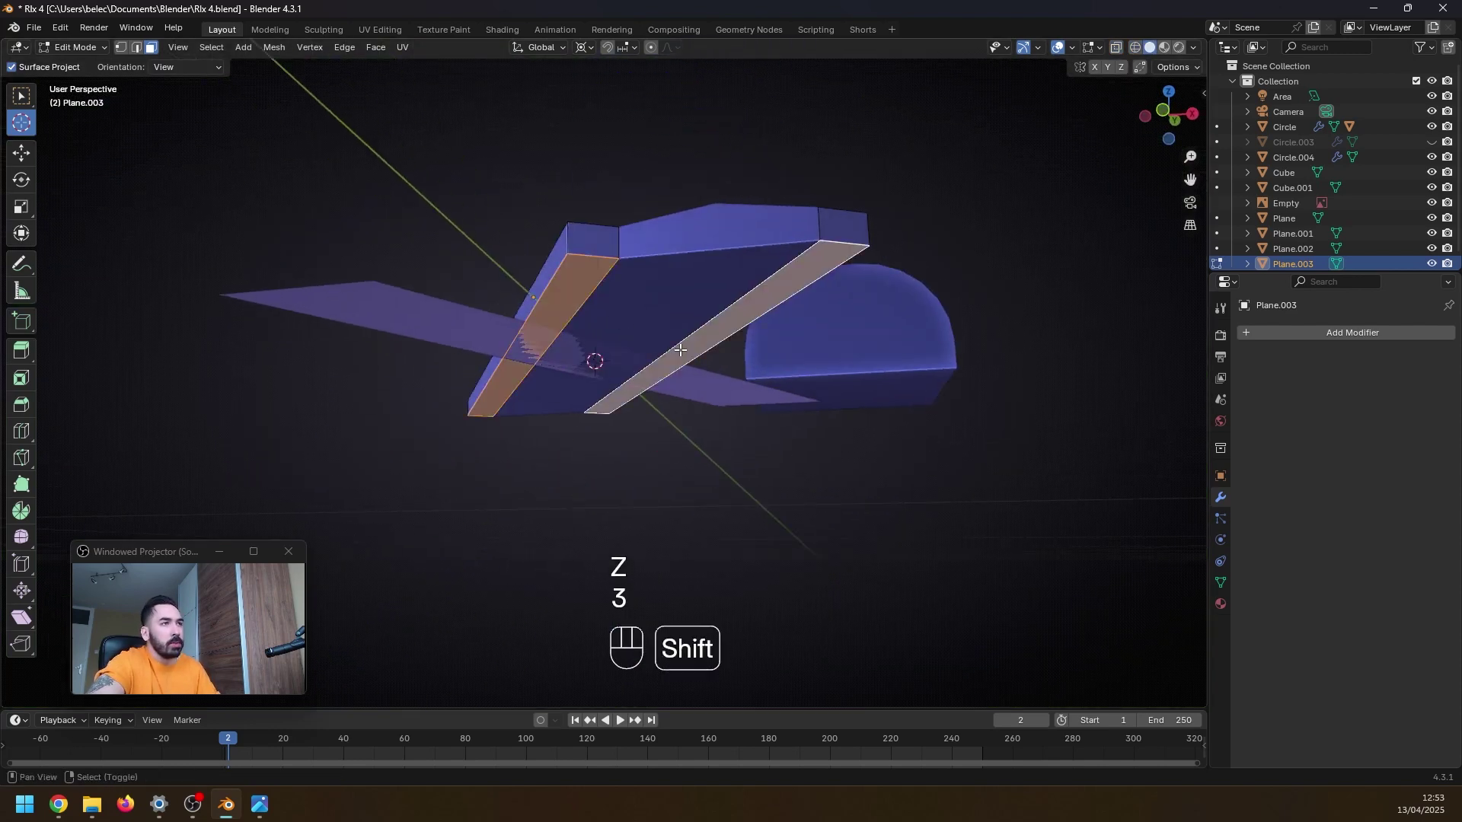
pyautogui.press('g')
pyautogui.press('z')
pyautogui.click(658, 407)
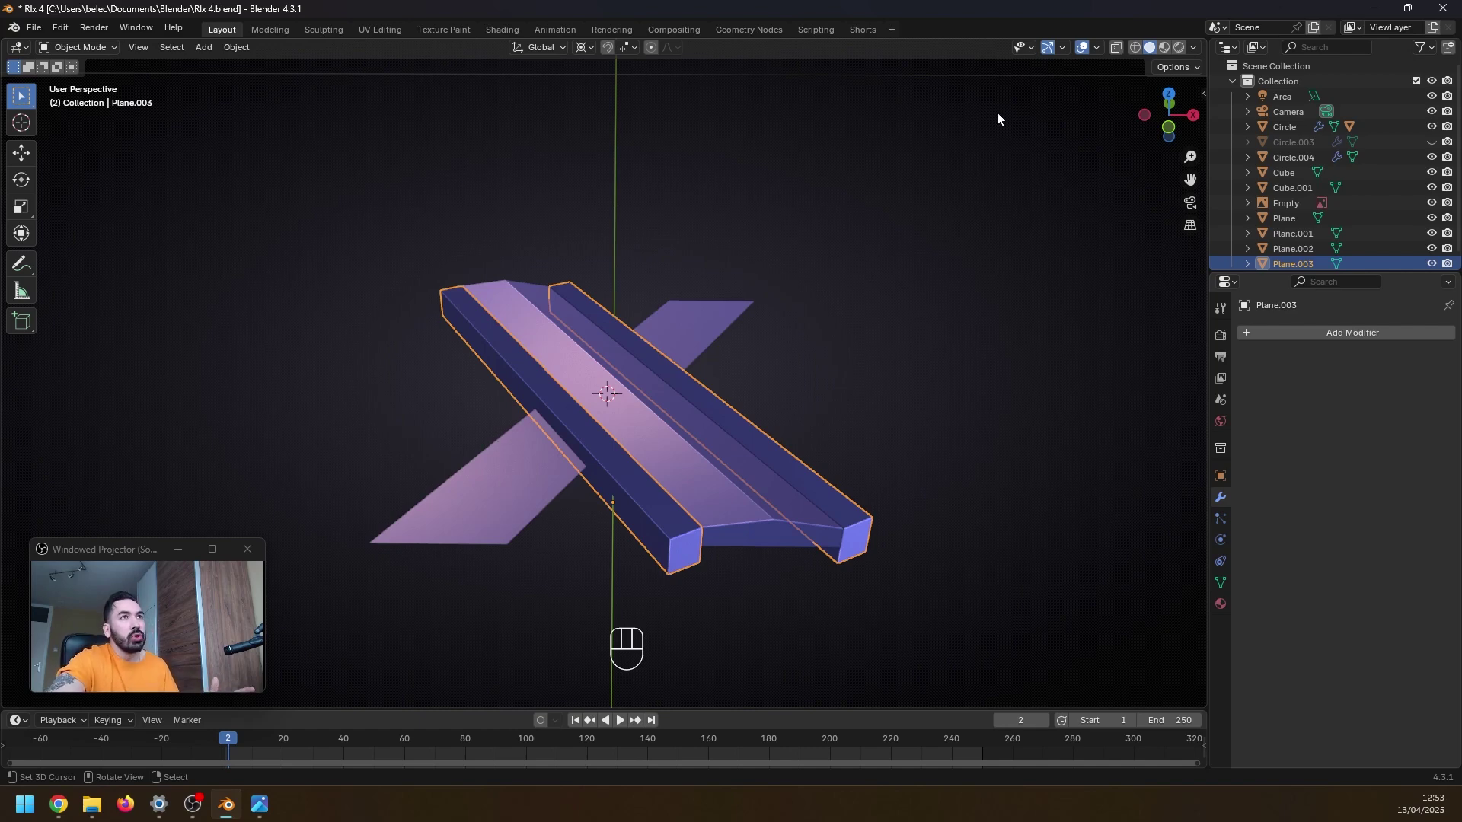
# - Show the face orientation overlay and recalculate the cutter blocks' normals to the outside
pyautogui.click(1097, 48)
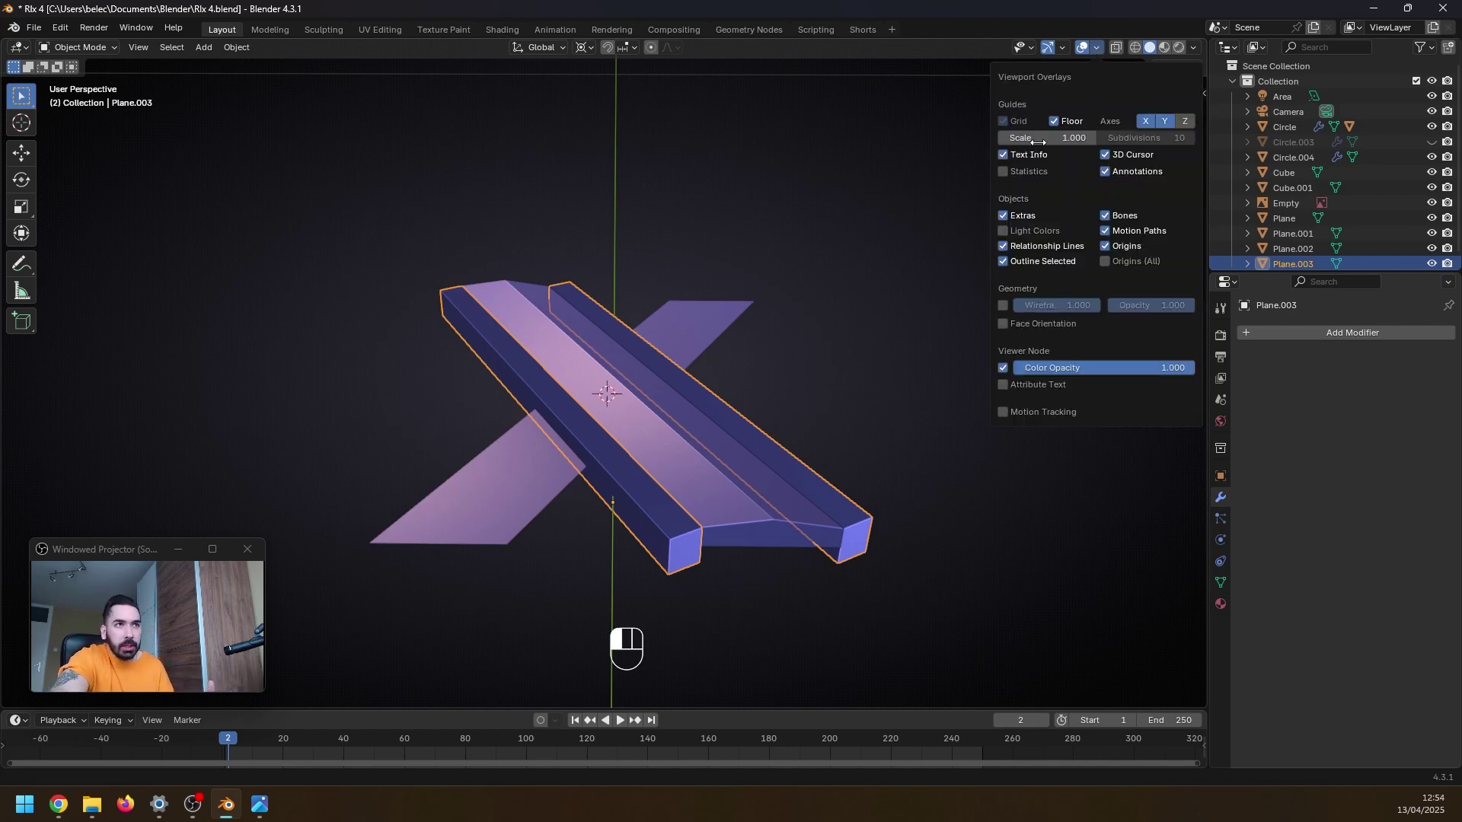
pyautogui.click(1005, 325)
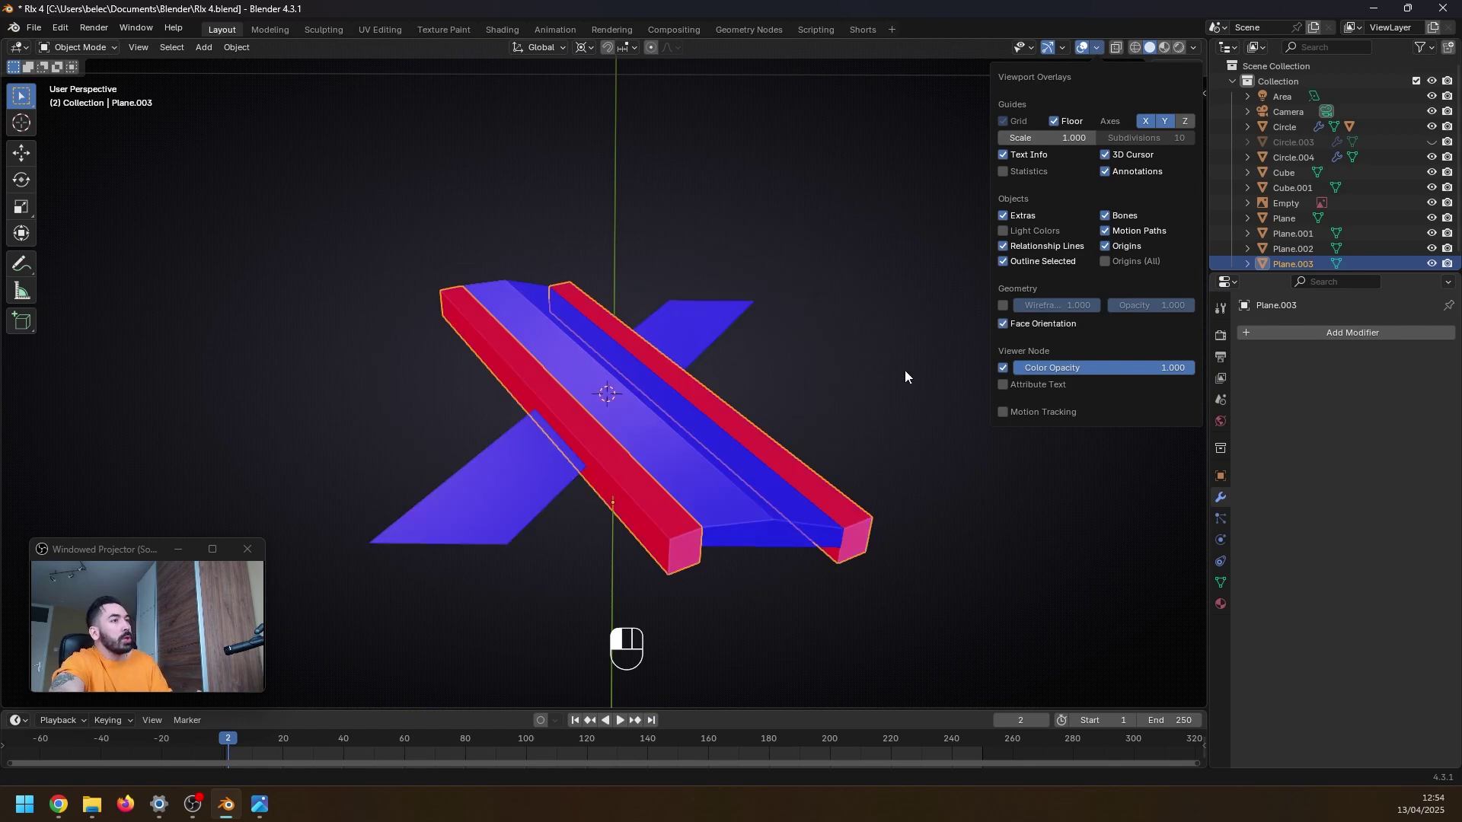
pyautogui.moveTo(904, 370); pyautogui.dragTo(759, 424, button='middle')
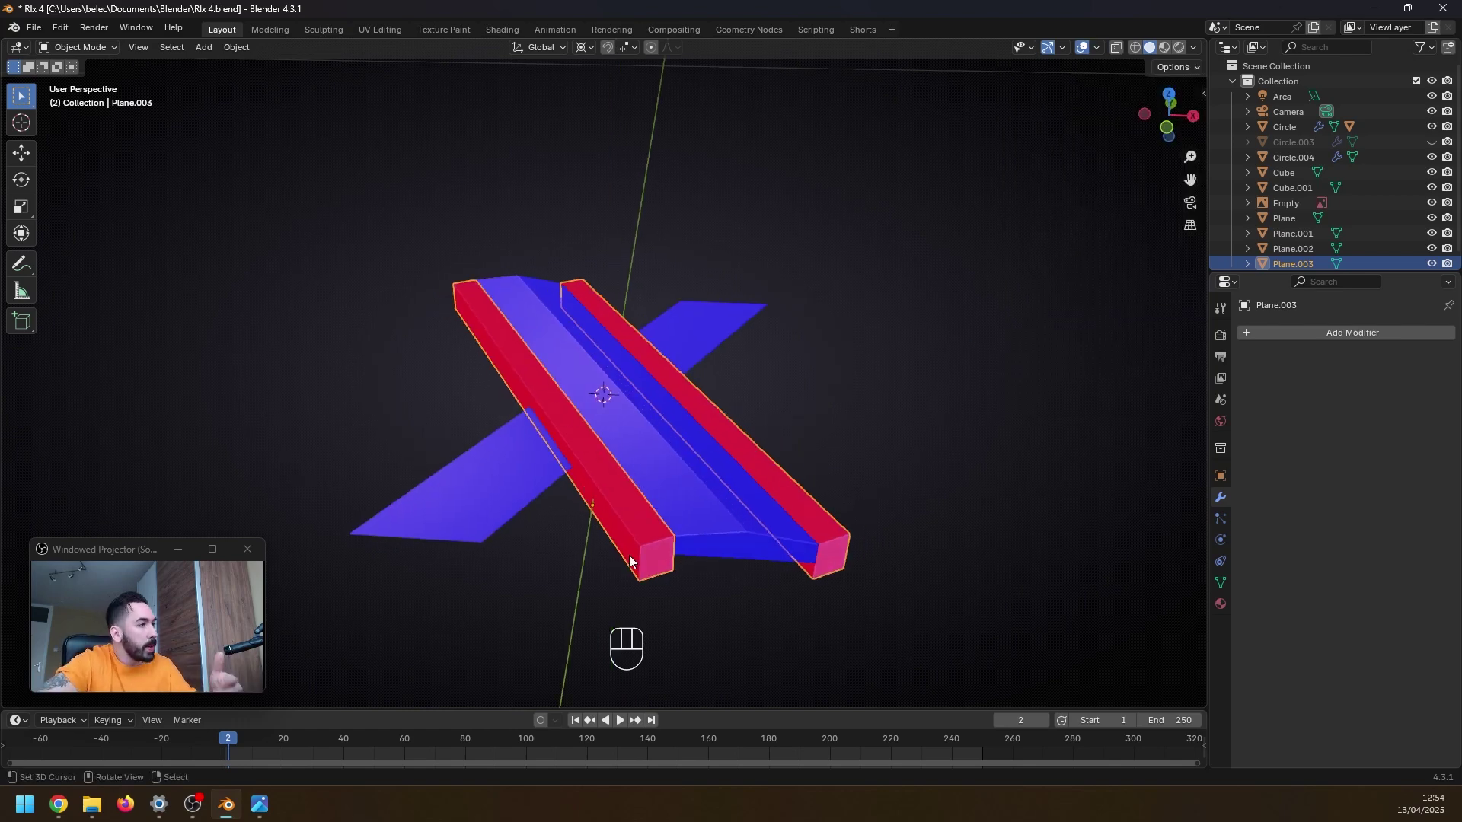
pyautogui.press('Tab')
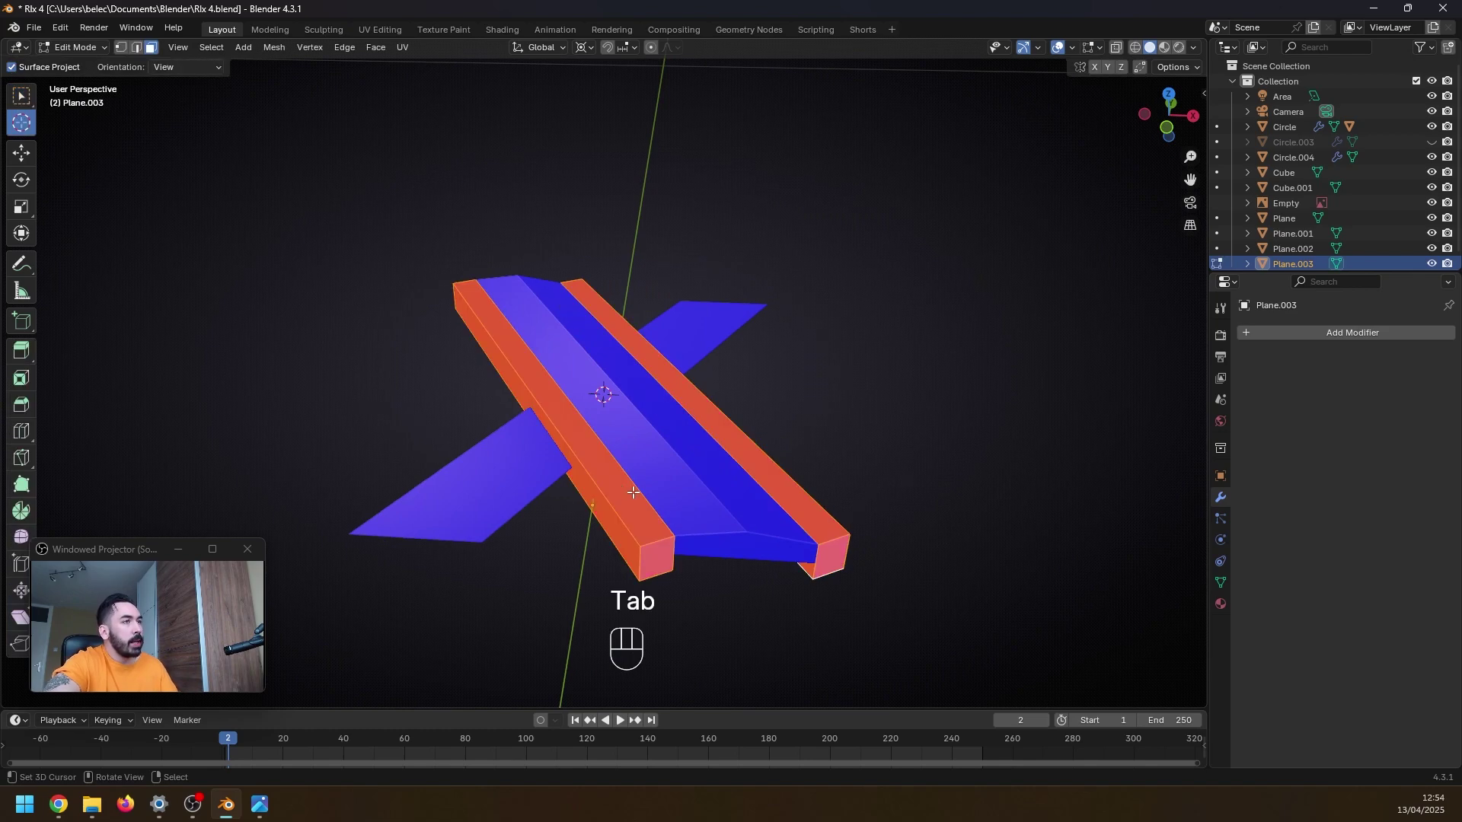
pyautogui.hotkey('shift', 'n')
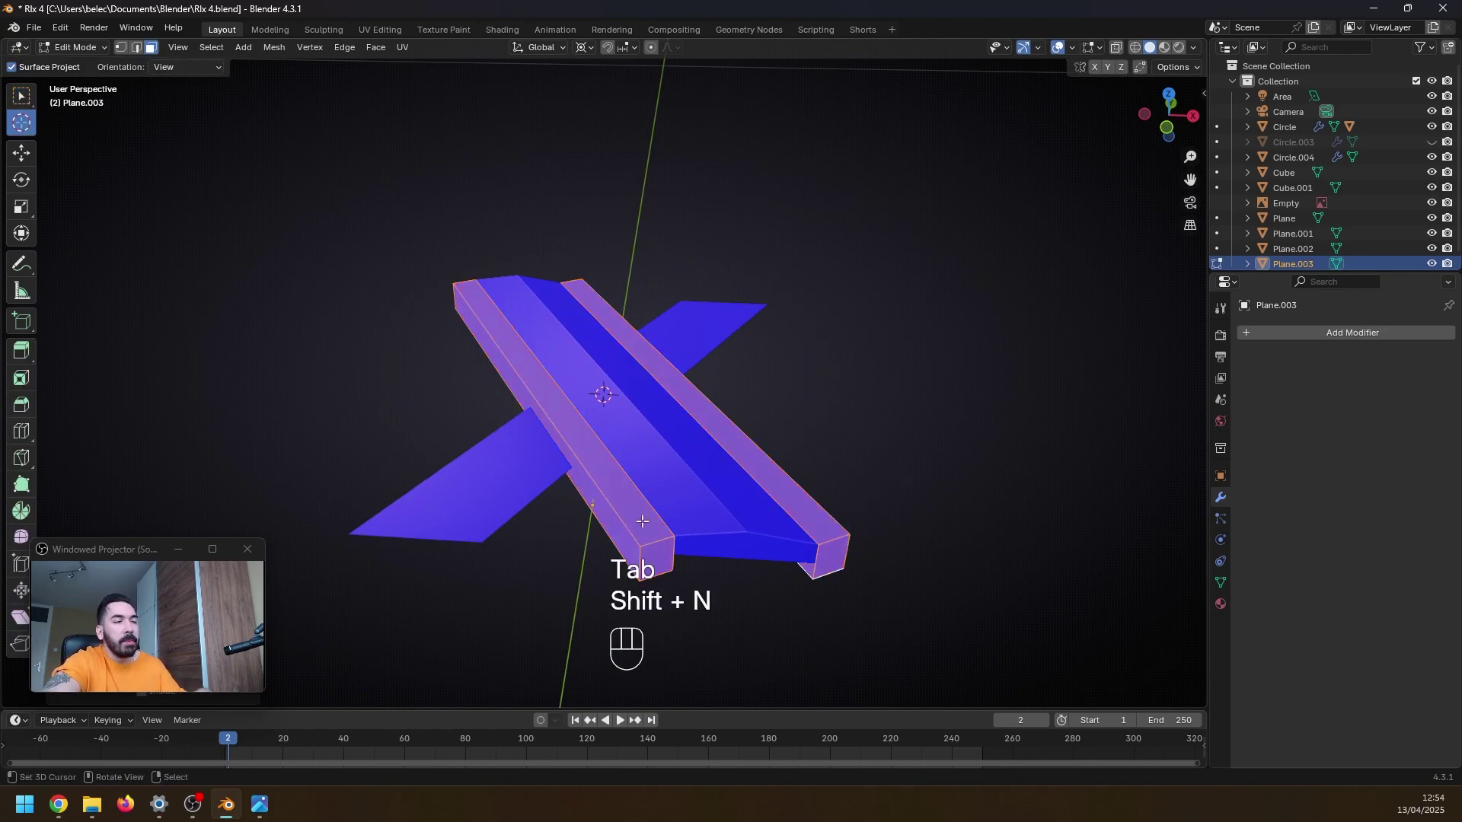
pyautogui.click(278, 47)
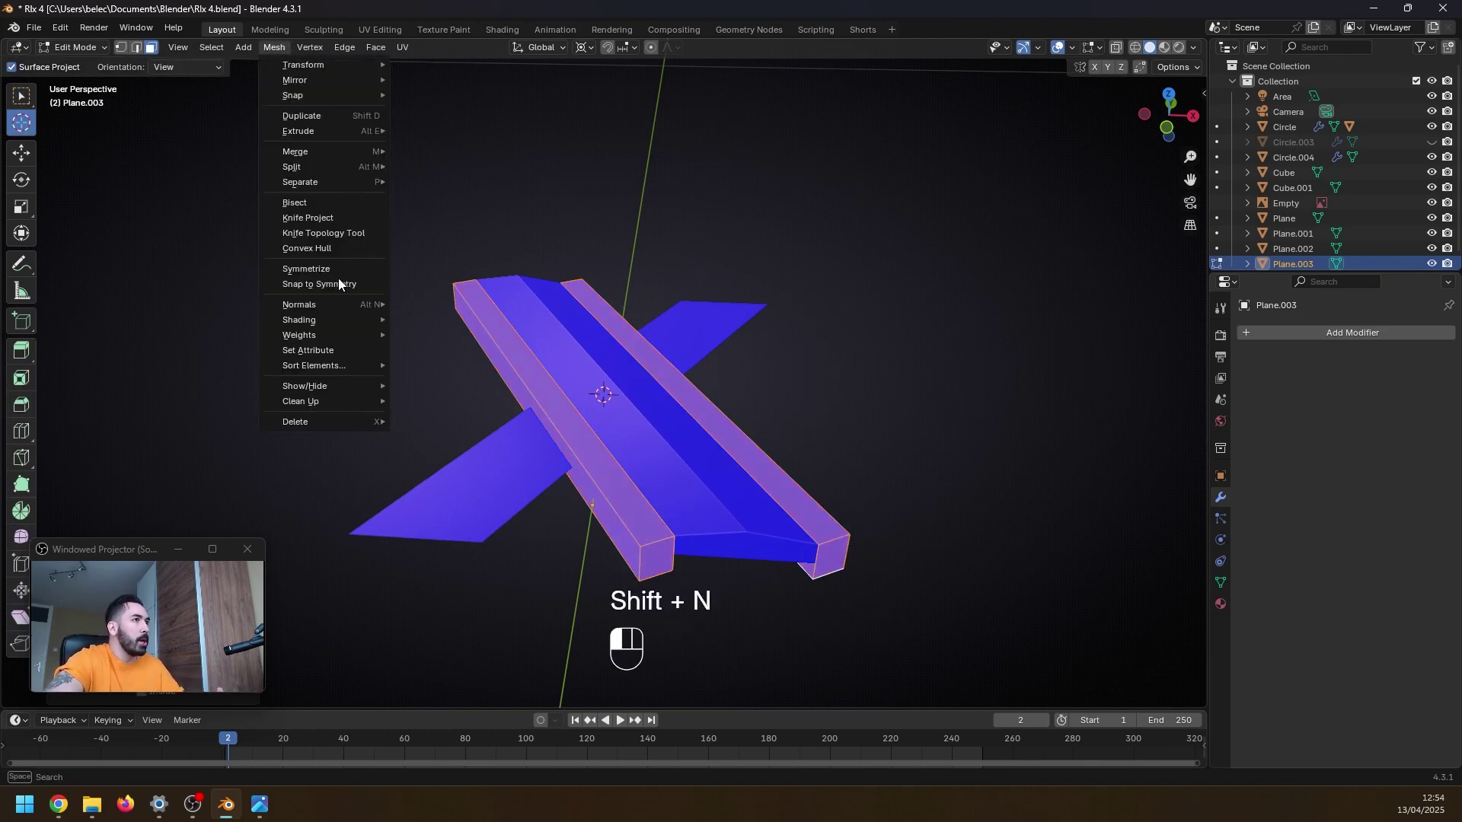
pyautogui.moveTo(335, 304)
pyautogui.click(463, 318)
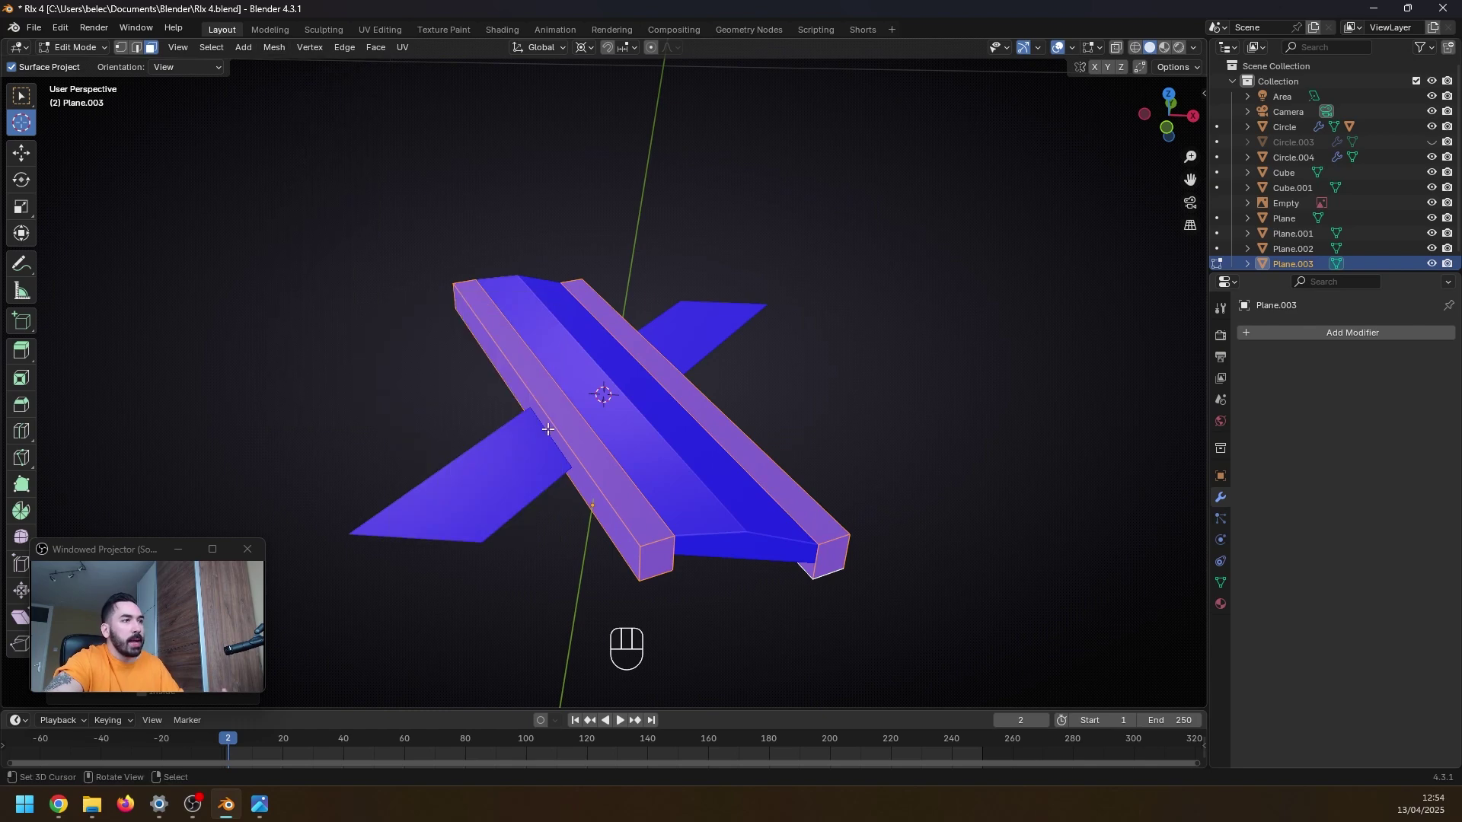
# - Add a Boolean Difference modifier to the crossing-stroke face with the cutter blocks as its object, and apply it
pyautogui.press('Tab')
pyautogui.click(542, 458)
pyautogui.press('g')
pyautogui.rightClick(519, 450)
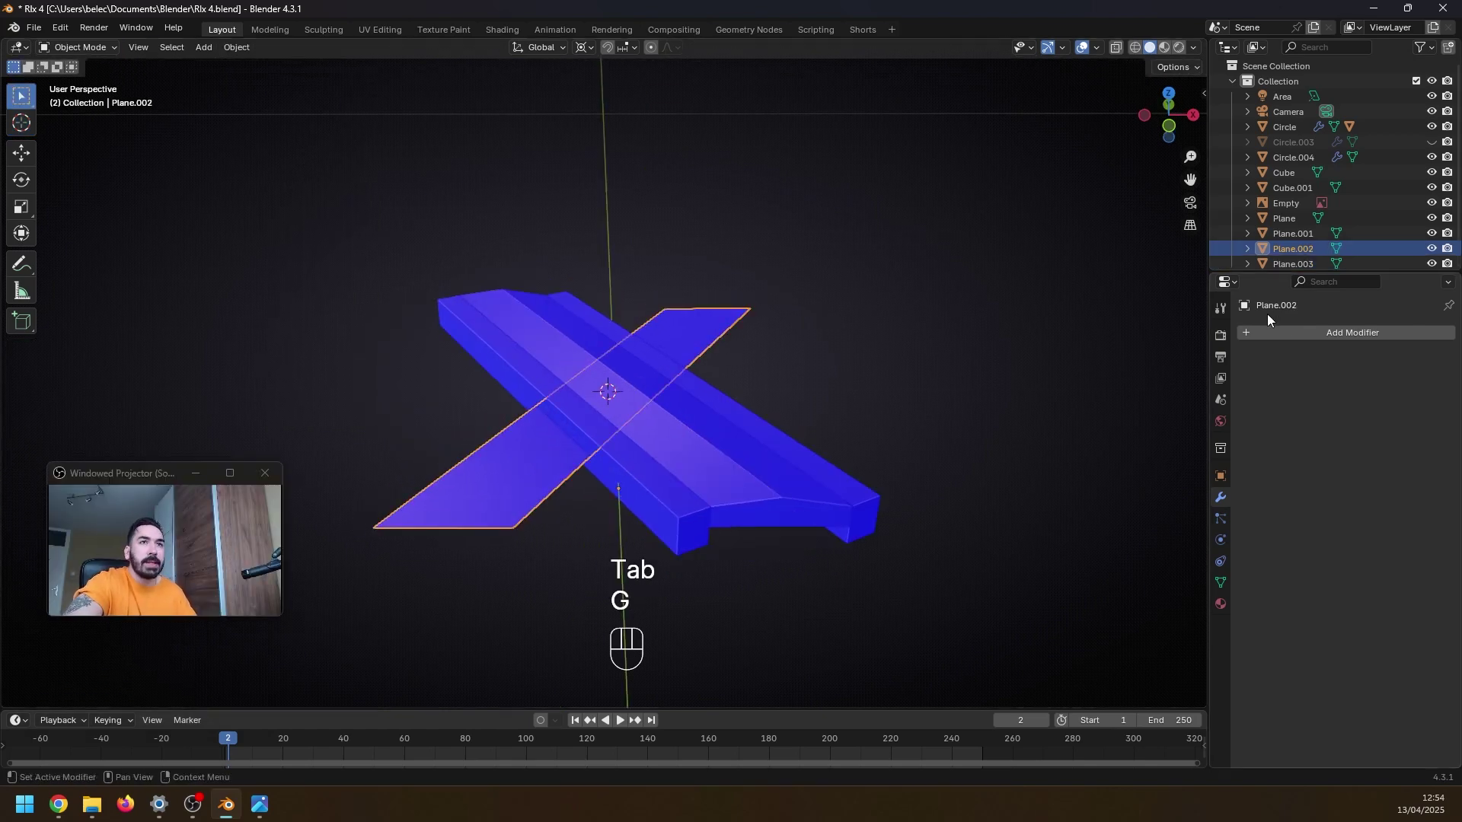
pyautogui.click(1313, 332)
pyautogui.moveTo(1301, 330)
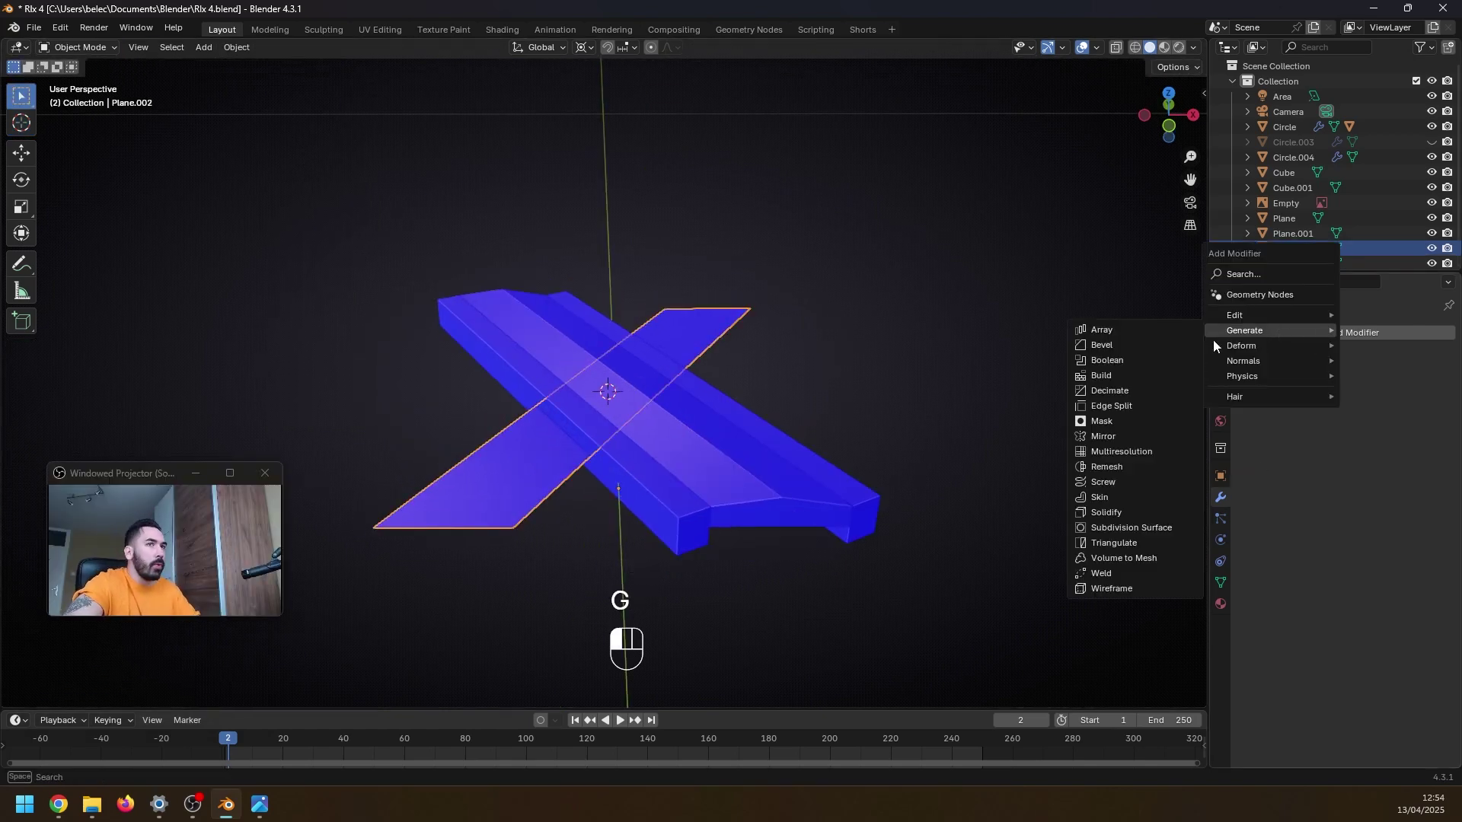
pyautogui.click(1160, 361)
pyautogui.click(1424, 419)
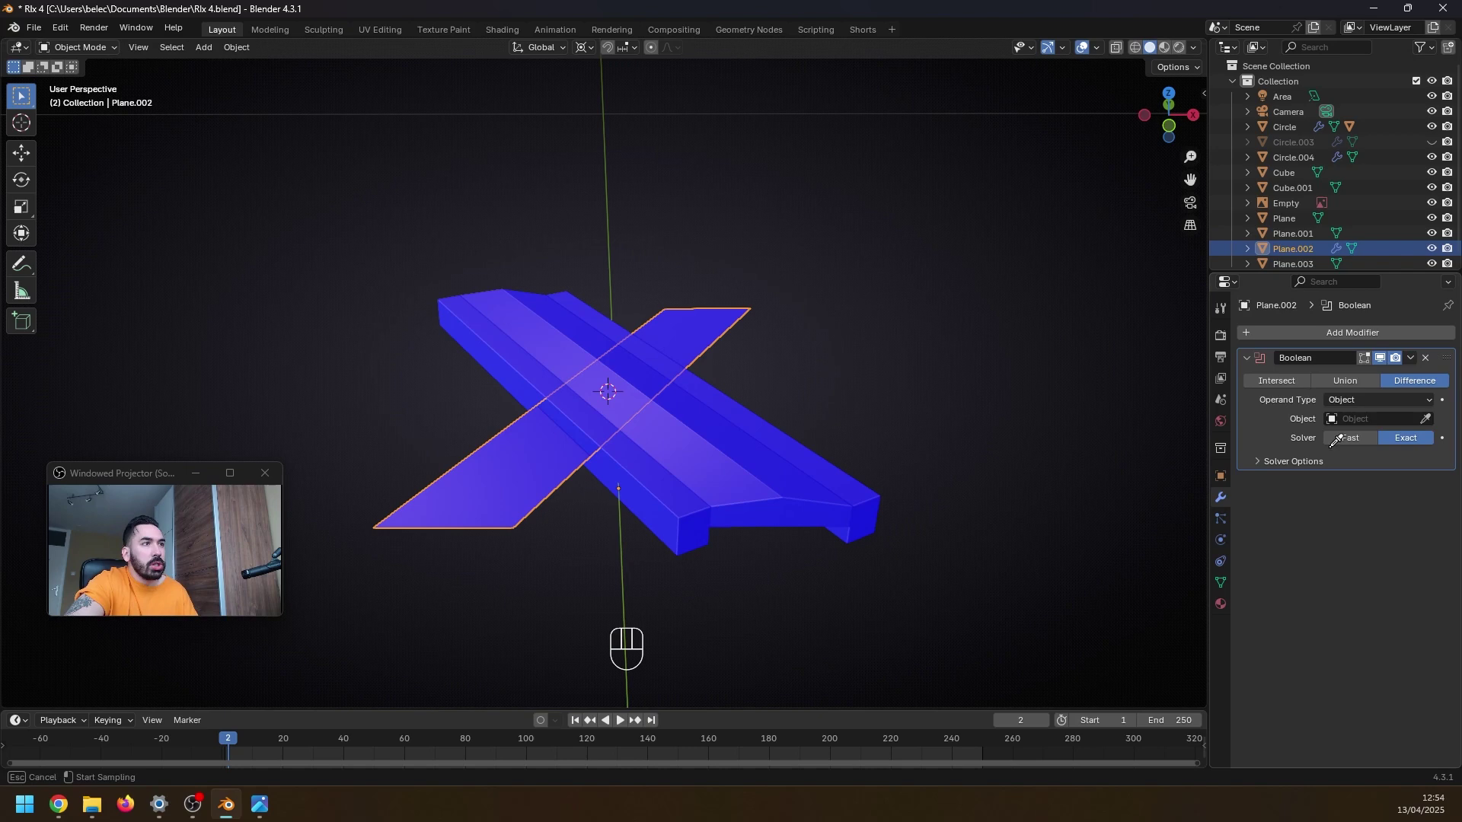
pyautogui.click(694, 506)
pyautogui.click(1410, 357)
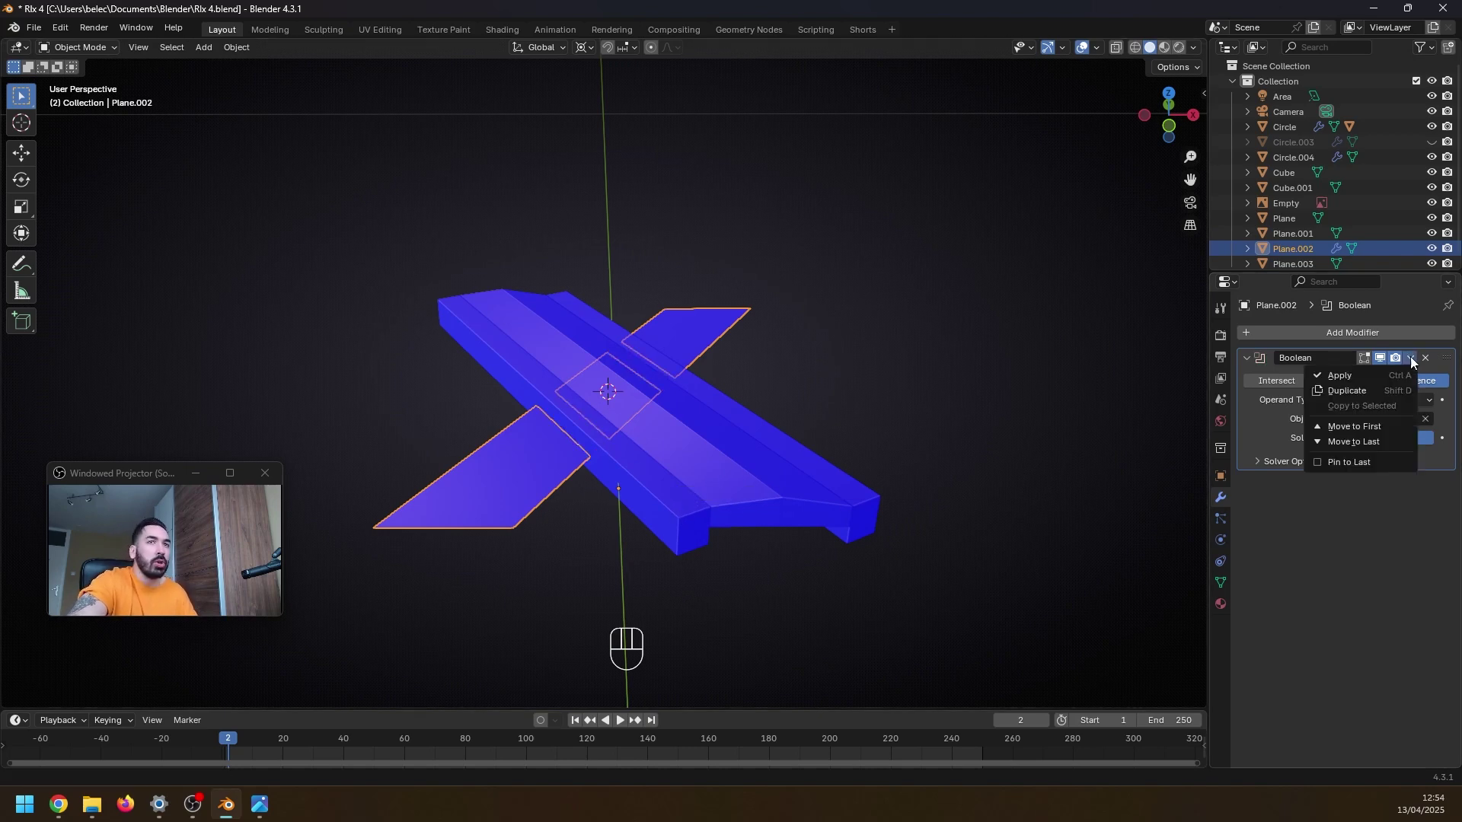
pyautogui.click(1397, 370)
# - Delete the cutter blocks object
pyautogui.rightClick(616, 490)
pyautogui.moveTo(616, 490); pyautogui.dragTo(580, 487, button='middle')
pyautogui.press('x')
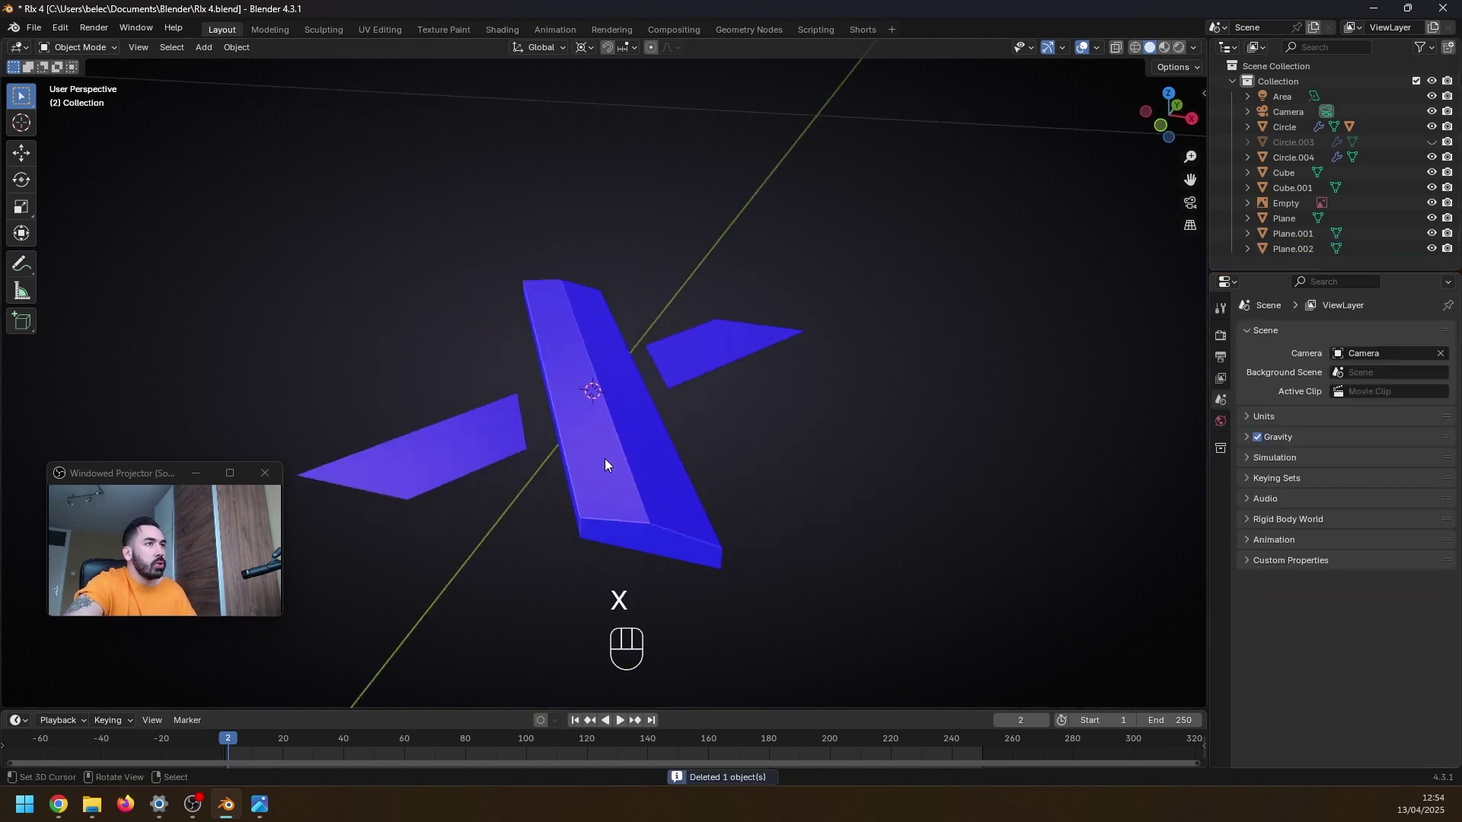
# - Delete the leftover centre face of the crossing stroke underneath the slanted bar
pyautogui.rightClick(483, 432)
pyautogui.press('Tab')
pyautogui.press('3')
pyautogui.press('z')
pyautogui.rightClick(591, 397)
pyautogui.press('x')
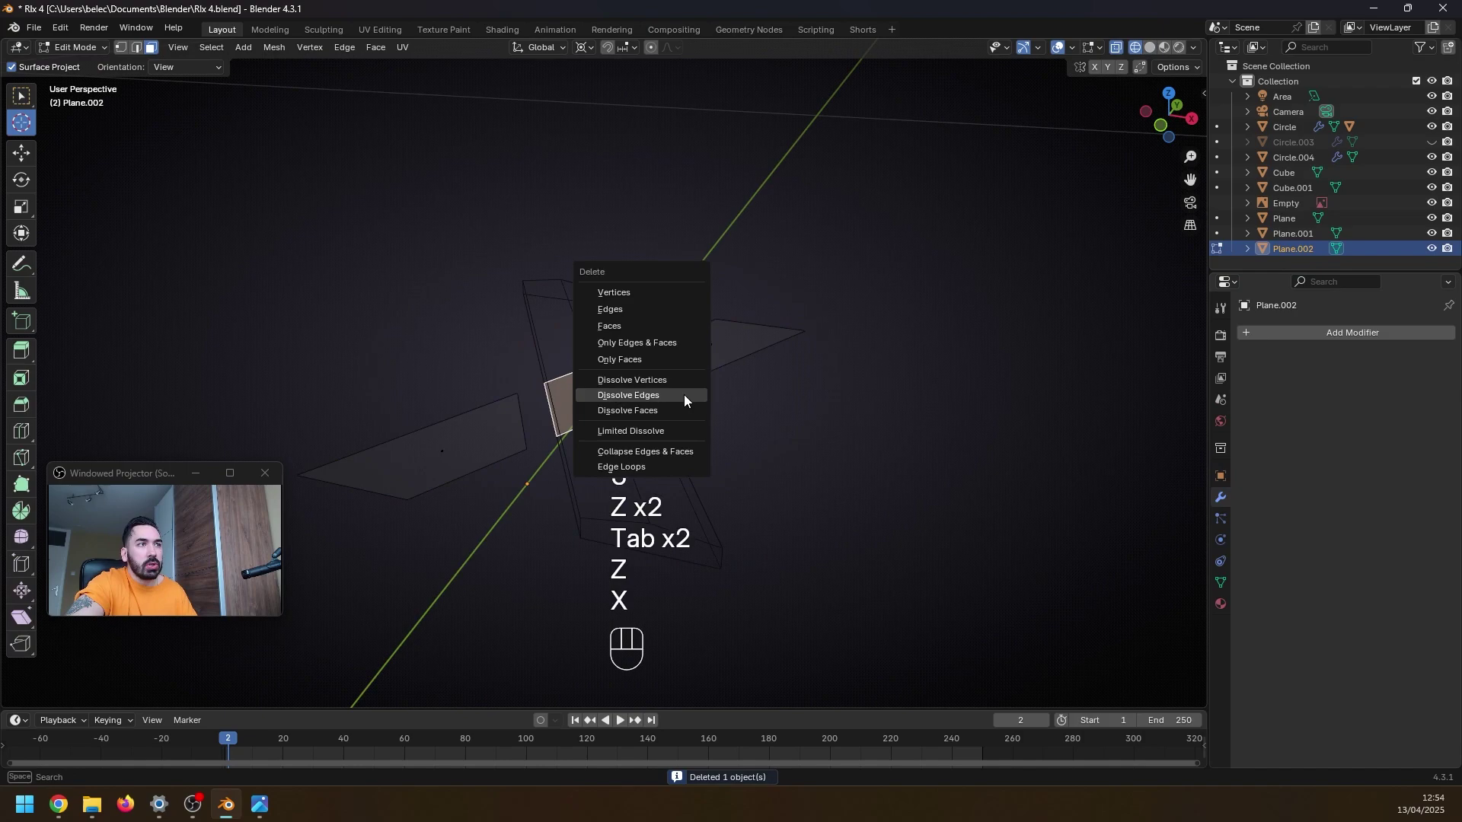
pyautogui.click(636, 328)
pyautogui.press('z')
pyautogui.press('Tab')
# - Return to editing the two crossing-stroke faces and extrude them upward about 0.0046 m
pyautogui.hotkey('ctrl', 'z')
pyautogui.moveTo(614, 415)
pyautogui.mouseDown(button='middle')
pyautogui.moveTo(619, 434)
pyautogui.moveTo(617, 421)
pyautogui.mouseUp(button='middle')
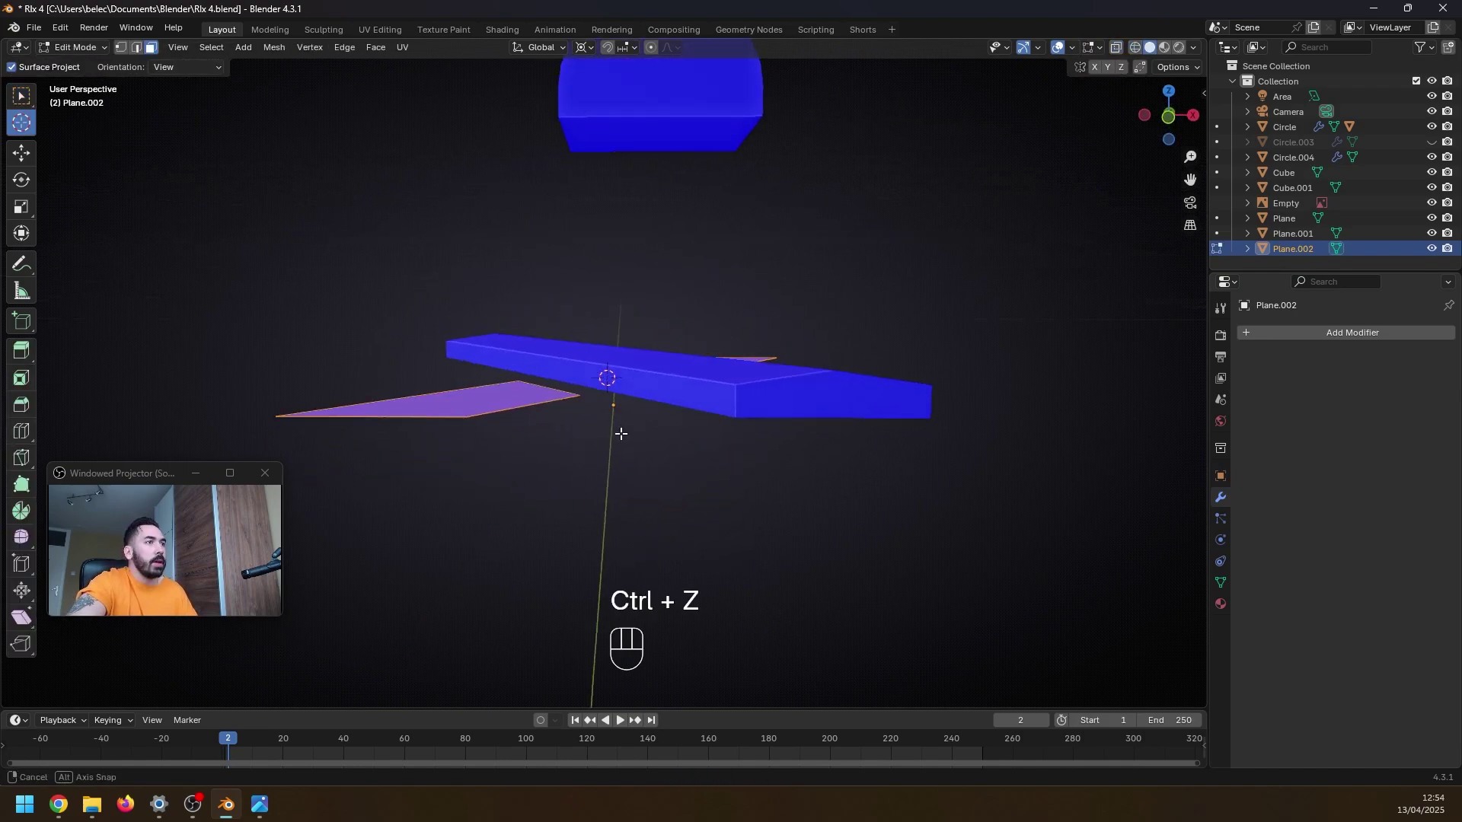
pyautogui.press('e')
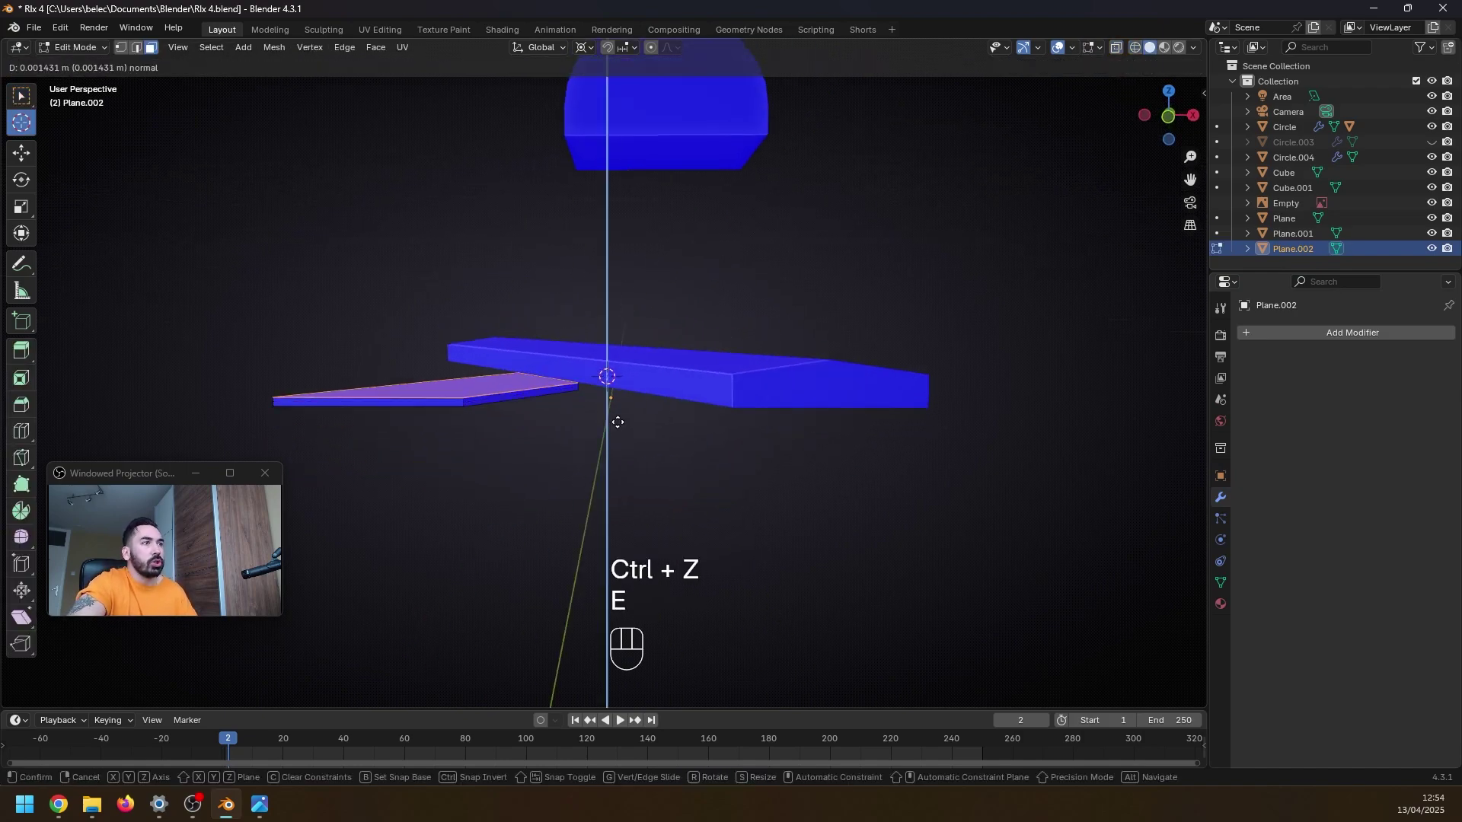
pyautogui.click(621, 411)
# - Adjust the height of the extruded crossing-stroke top faces along Z in front view, relative to the slanted bar
pyautogui.press('KP_1')
pyautogui.scroll(3, 650, 386)
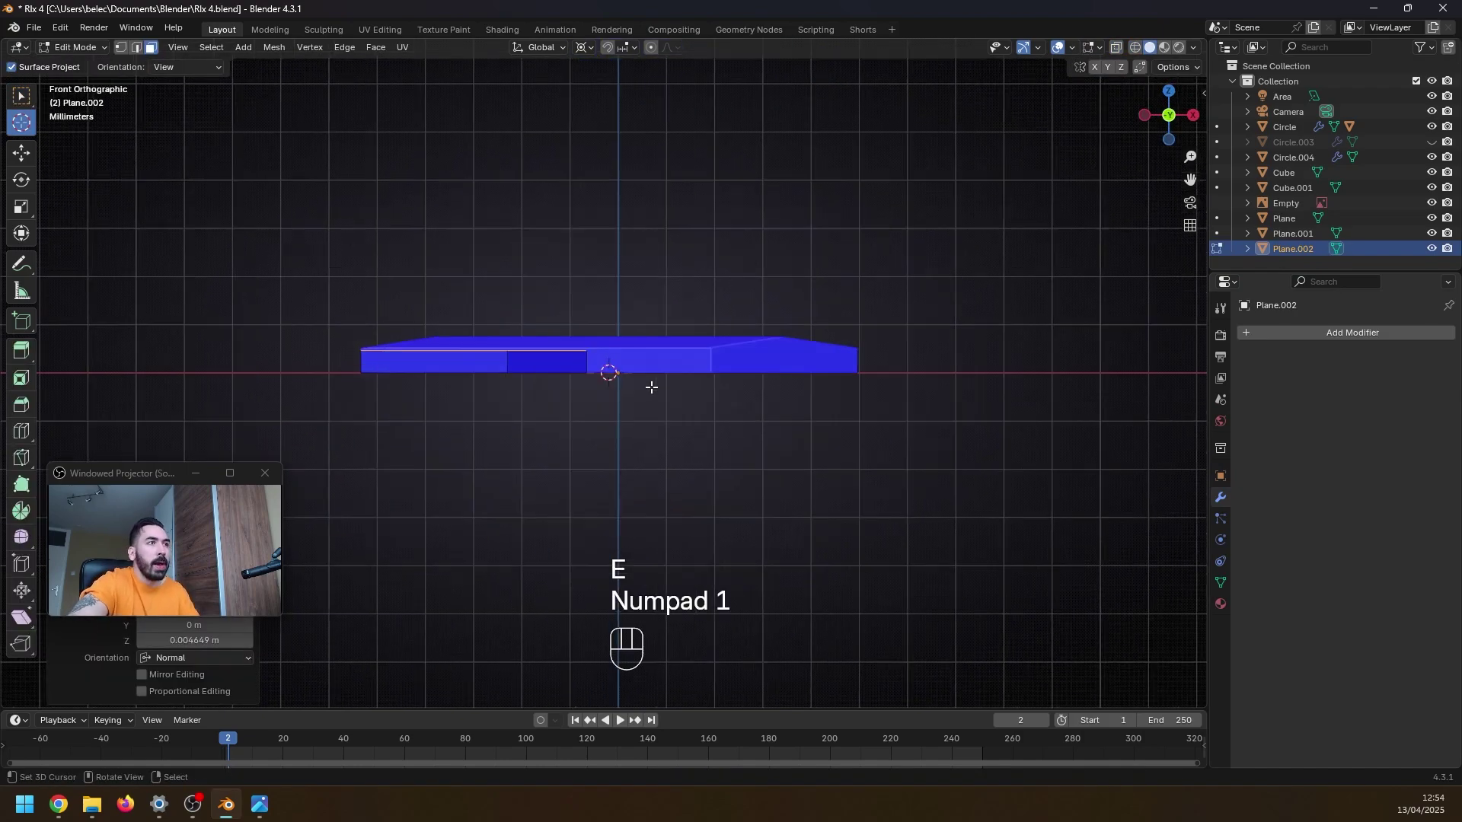
pyautogui.press('g')
pyautogui.press('z')
pyautogui.click(670, 311)
pyautogui.moveTo(670, 311); pyautogui.dragTo(618, 396, button='middle')
pyautogui.press('Tab')
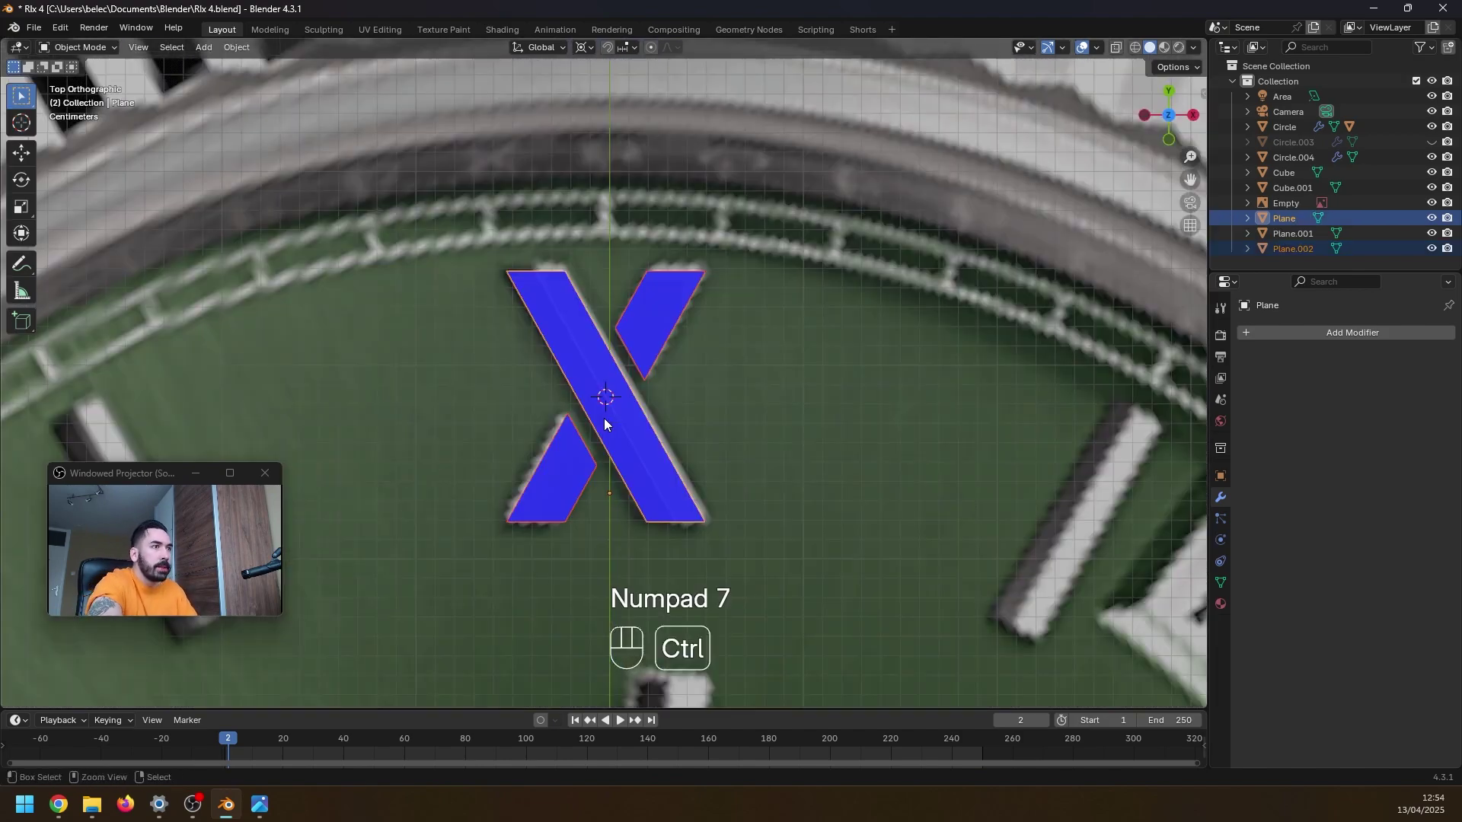
# - Join the two crossing-stroke pieces and the slanted bar into one X numeral object
pyautogui.hotkey('ctrl', 'j')
pyautogui.press('a')
pyautogui.scroll(-5, 605, 418)
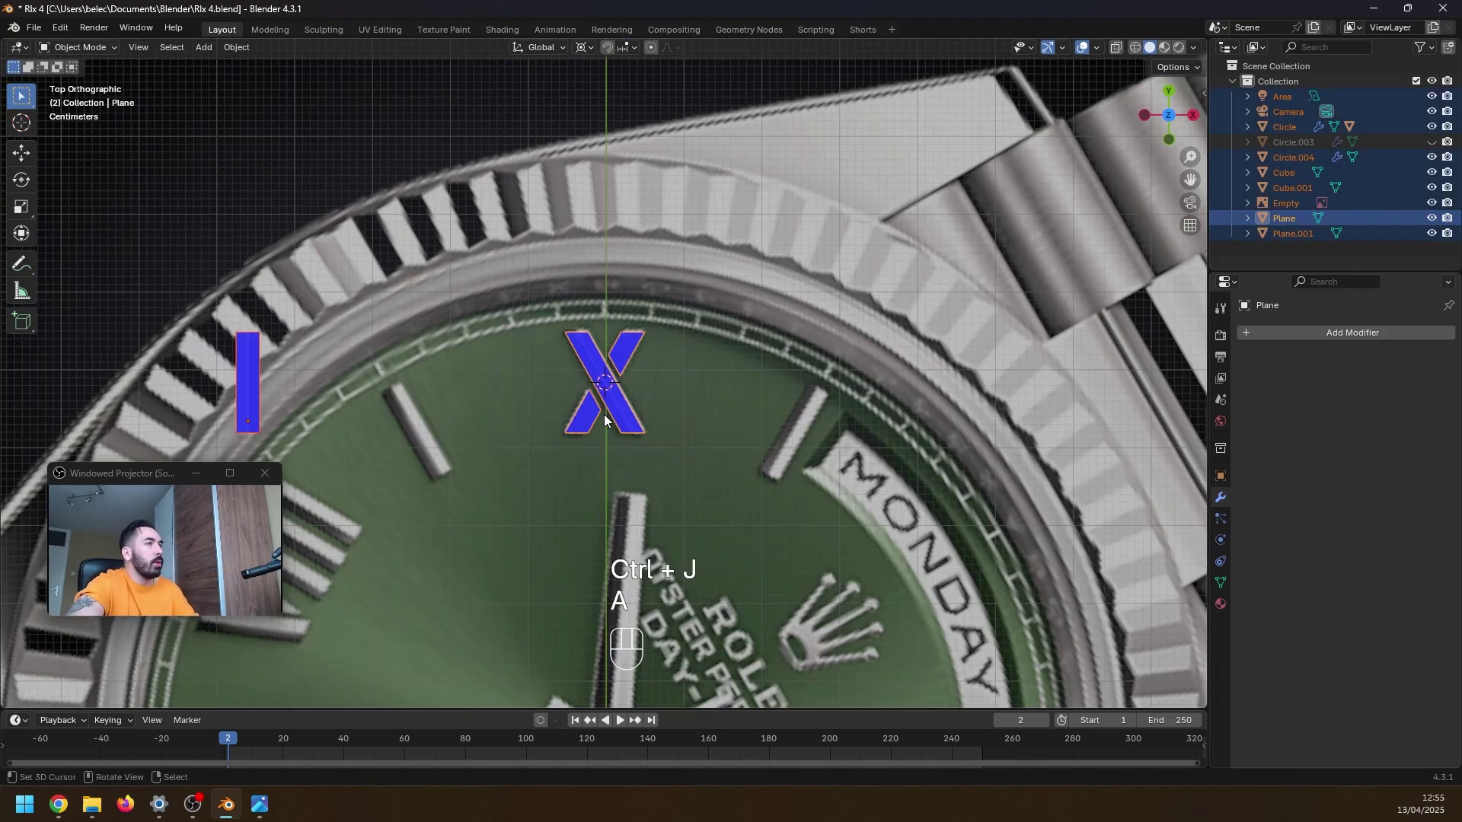
pyautogui.press('a')
# - Move the X numeral about 0.32 m along negative X, beside the I bar
pyautogui.click(627, 391)
pyautogui.scroll(-1, 623, 392)
pyautogui.rightClick(615, 399)
pyautogui.press('g')
pyautogui.press('x')
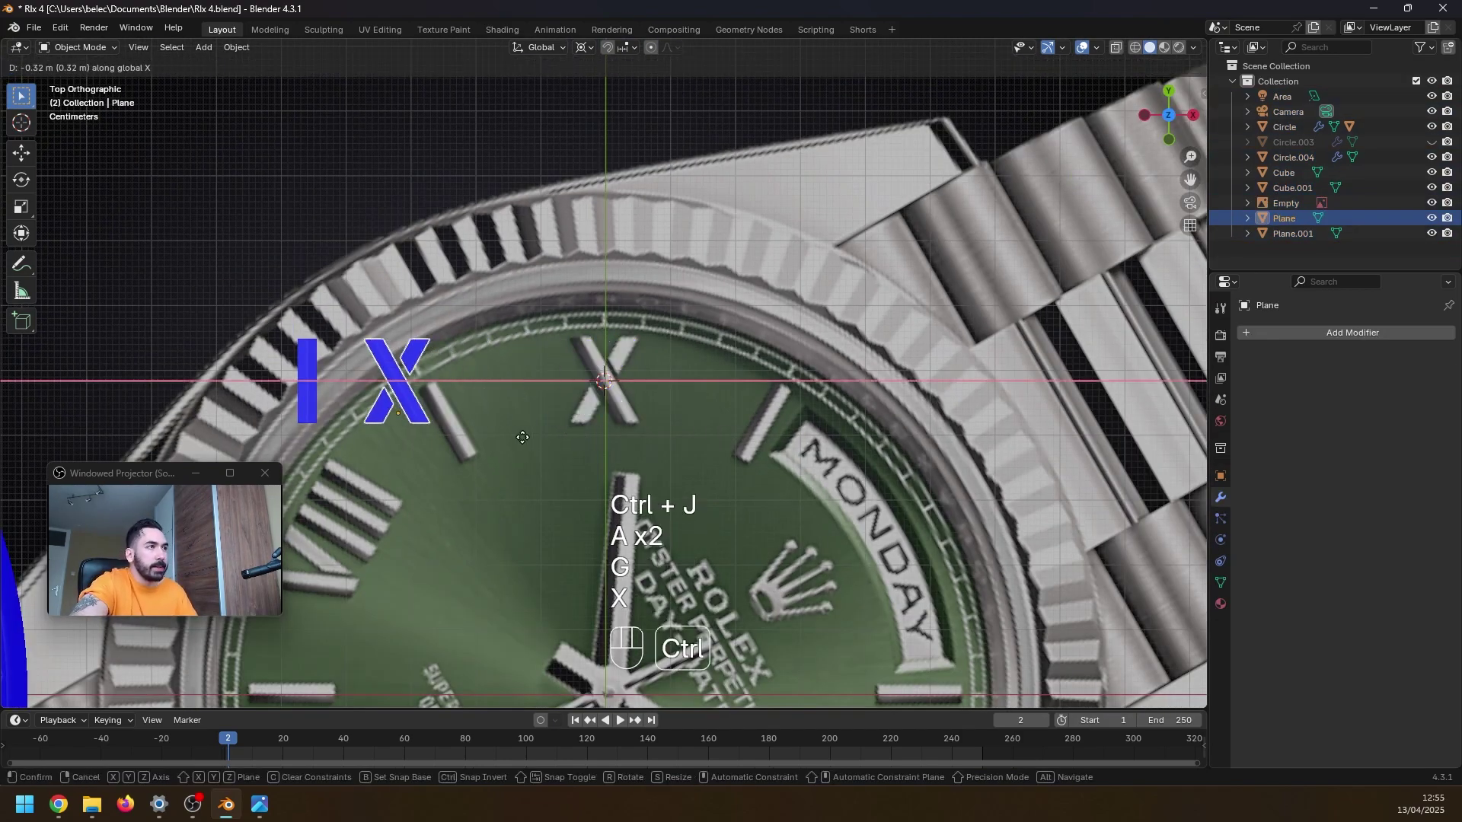
pyautogui.click(522, 437)
# - Rotate the reference image about 67° so the VIII marker sits at the top of the dial
pyautogui.scroll(-4, 532, 479)
pyautogui.press('r')
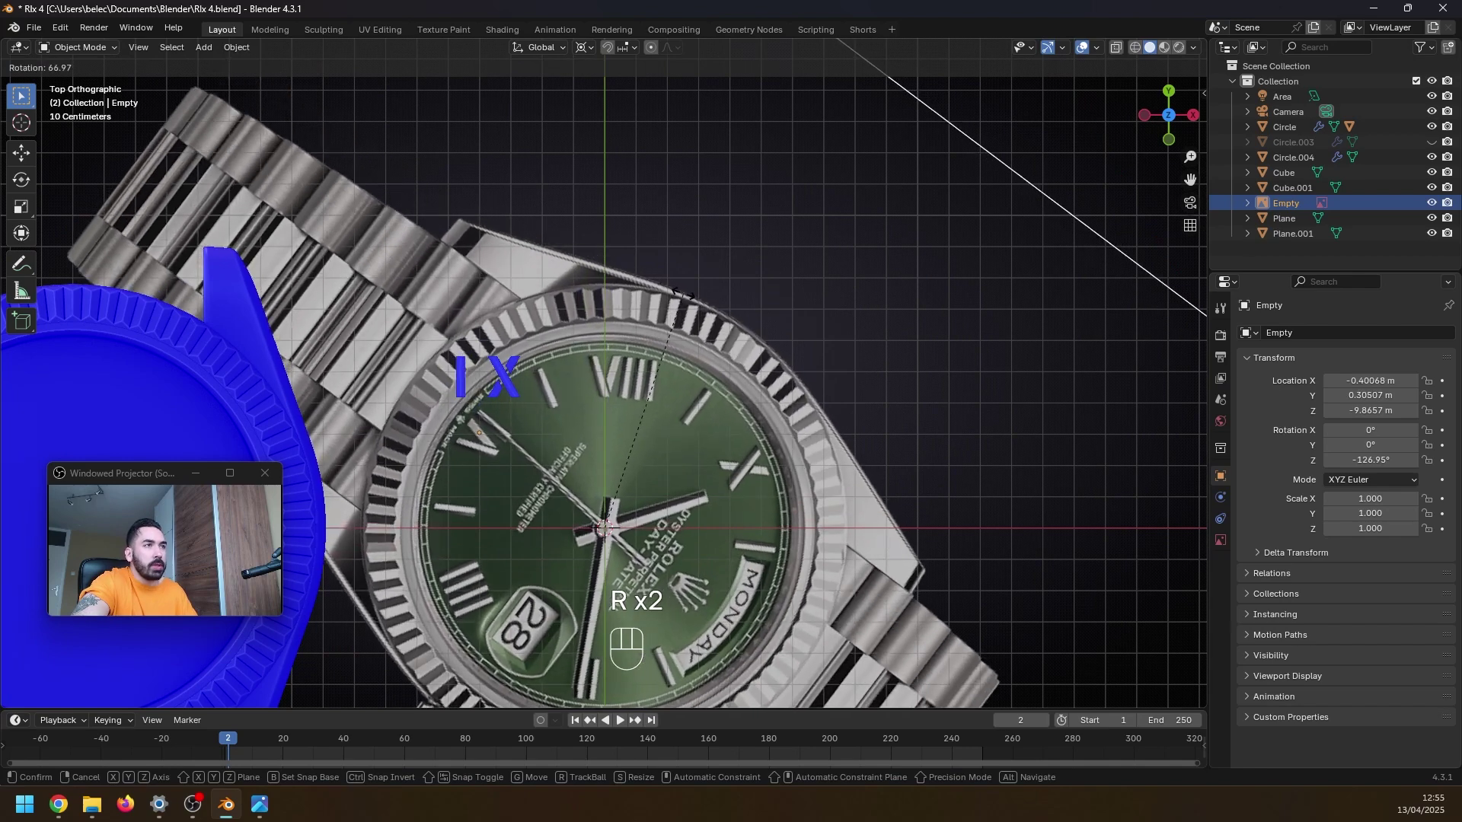
pyautogui.click(679, 294)
pyautogui.scroll(3, 606, 479)
pyautogui.scroll(4, 606, 480)
# - Duplicate the X numeral and move the copy along X over the V of the reference VIII
pyautogui.click(332, 393)
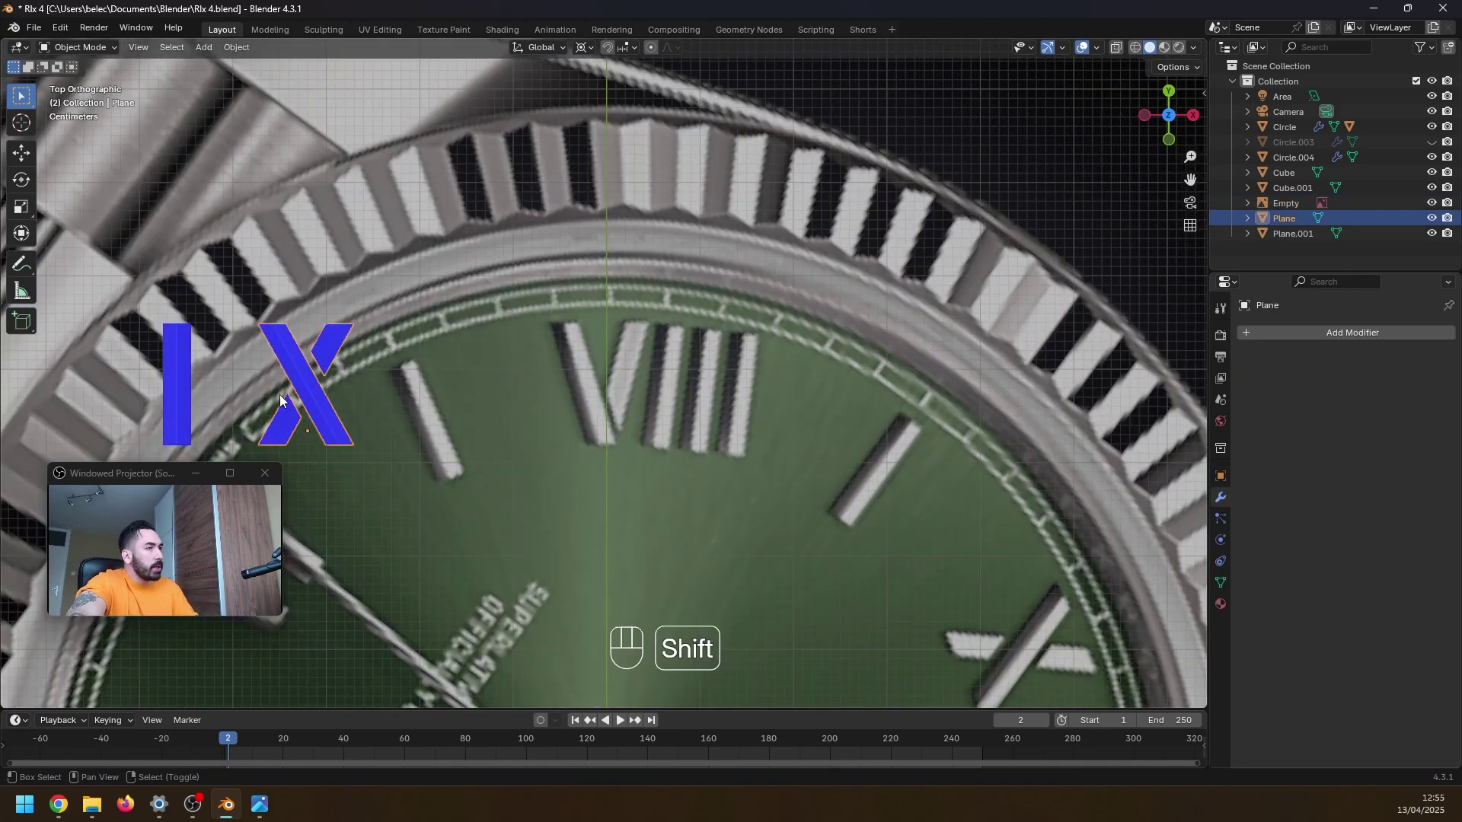
pyautogui.hotkey('shift', 'd')
pyautogui.press('g')
pyautogui.press('x')
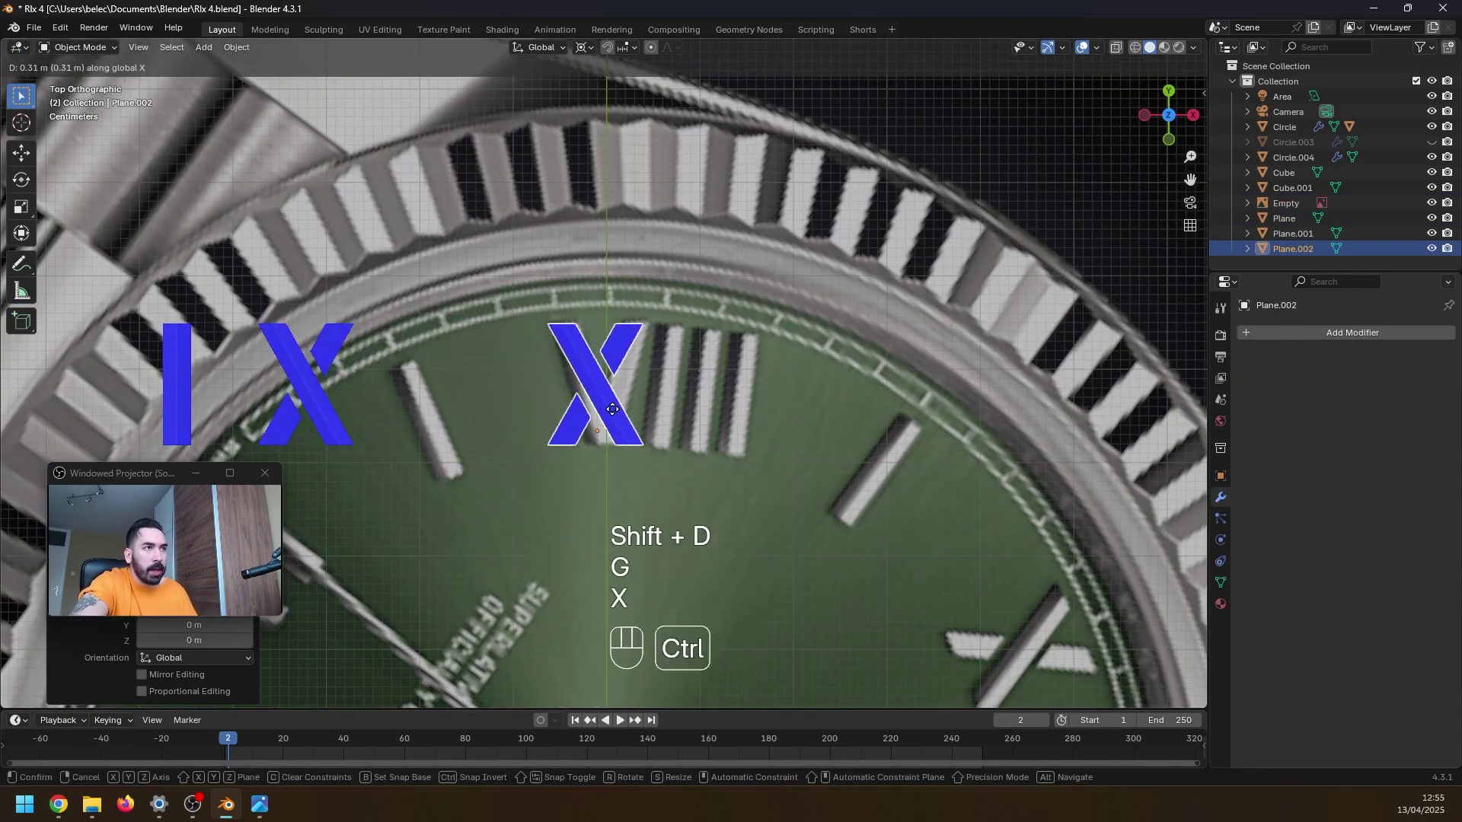
pyautogui.click(633, 408)
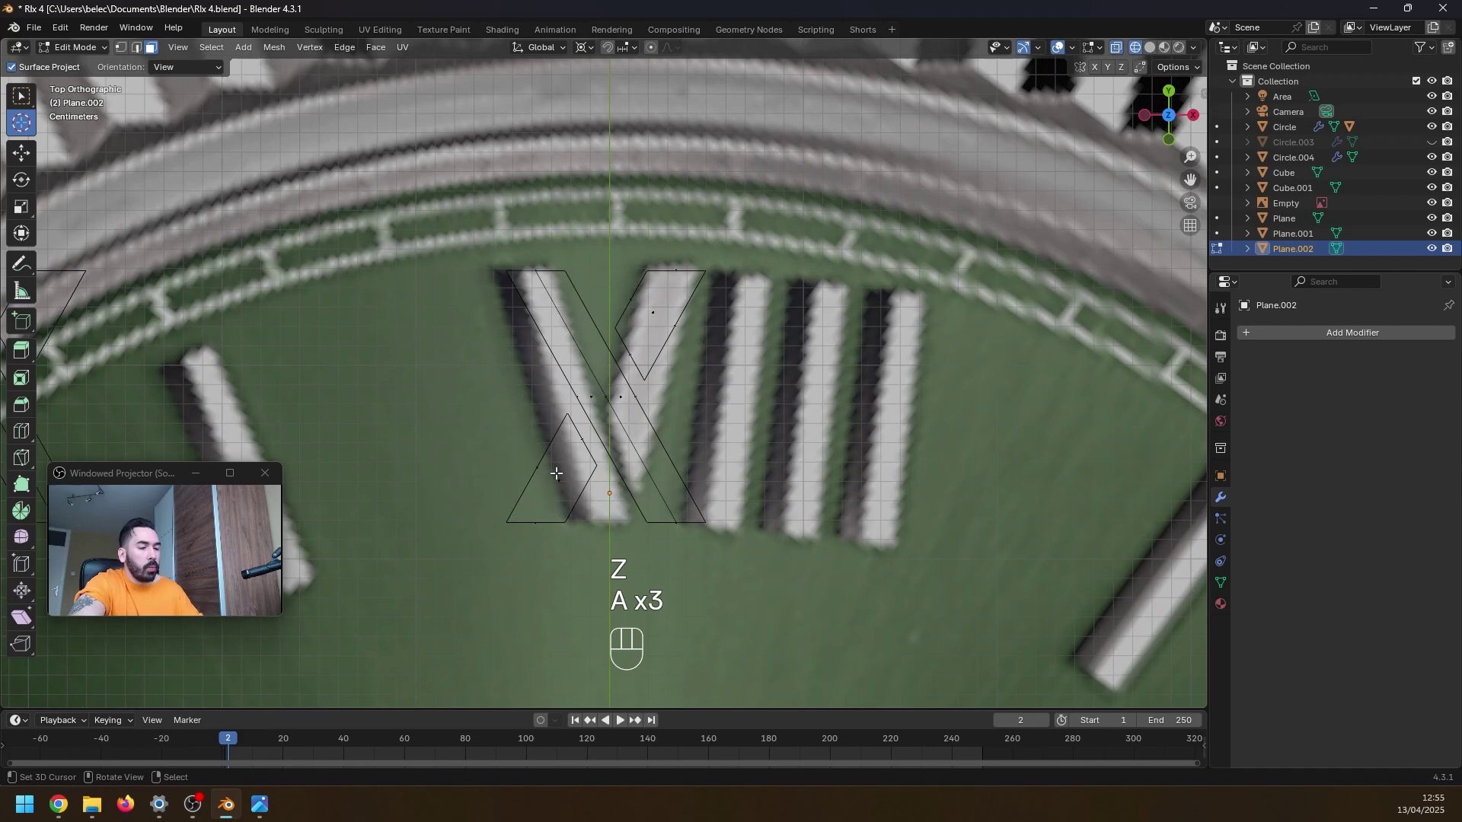
# - Delete the lower crossing-stroke piece from the copied X numeral
pyautogui.press('l')
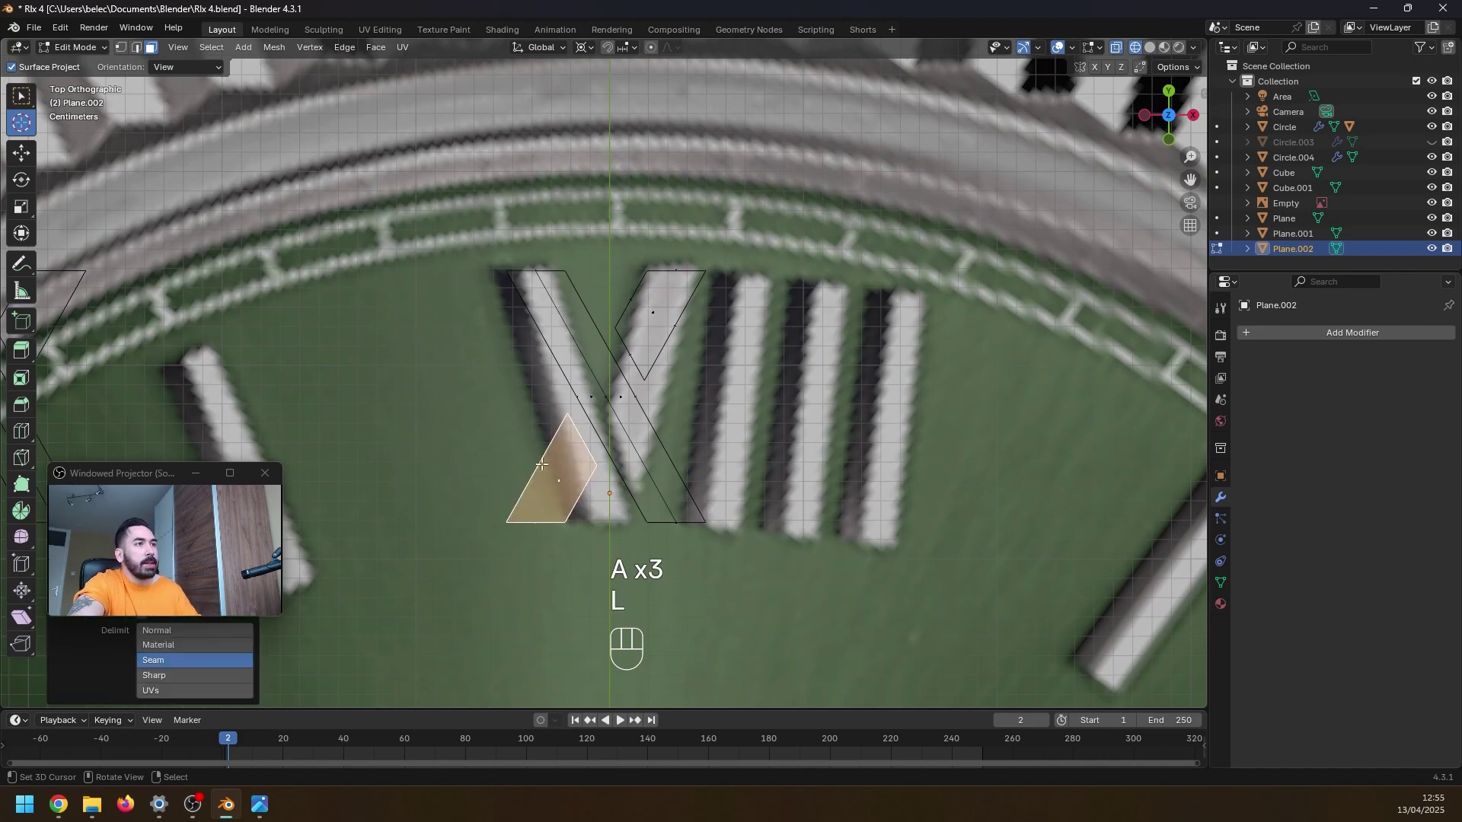
pyautogui.press('x')
pyautogui.click(719, 410)
pyautogui.press('Tab')
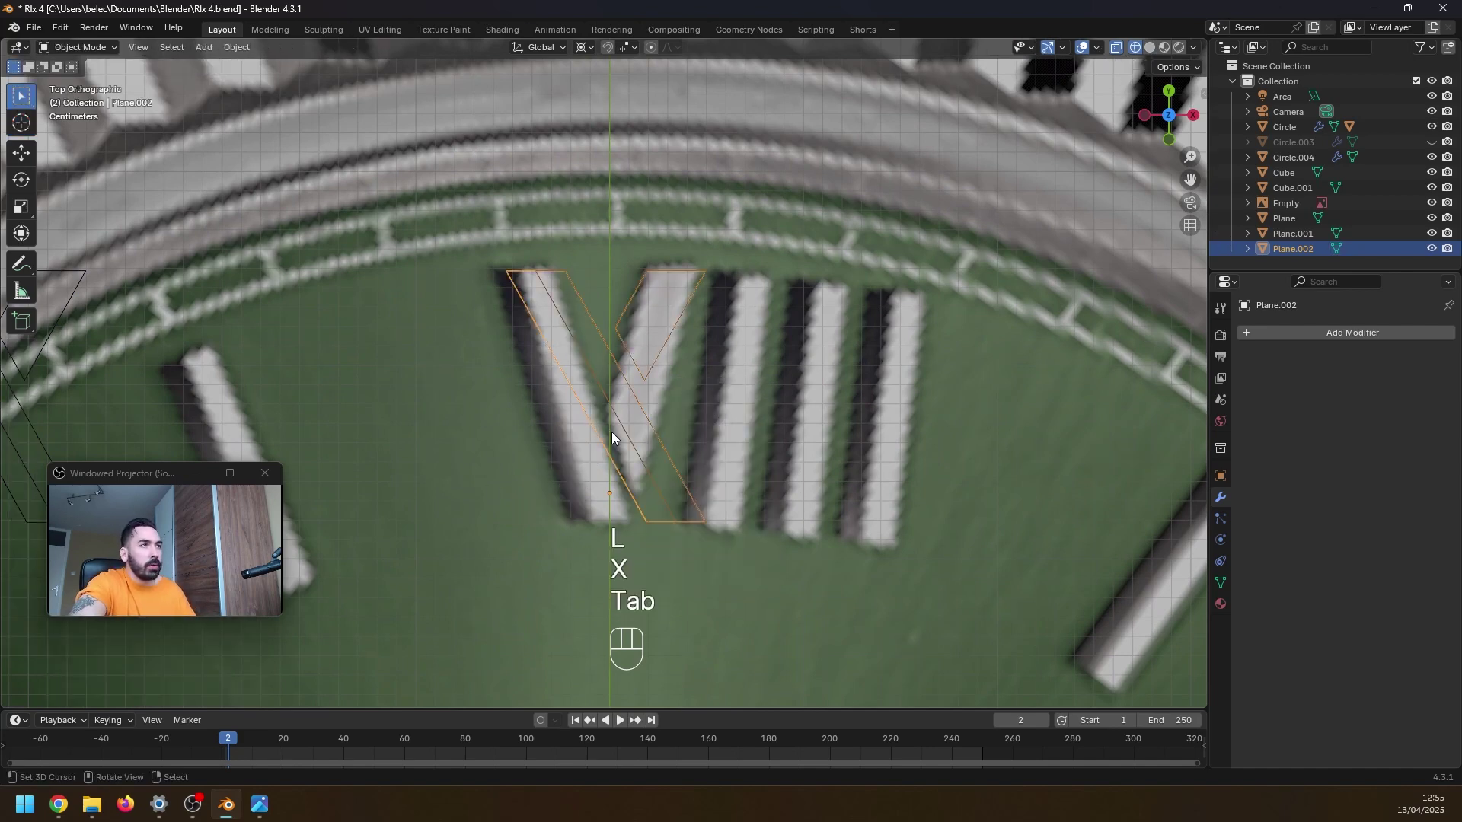
# - Shift the slanted bar's lower end along negative X until the bar matches the reference V's first stroke
pyautogui.press('b')
pyautogui.moveTo(632, 492); pyautogui.dragTo(756, 548)
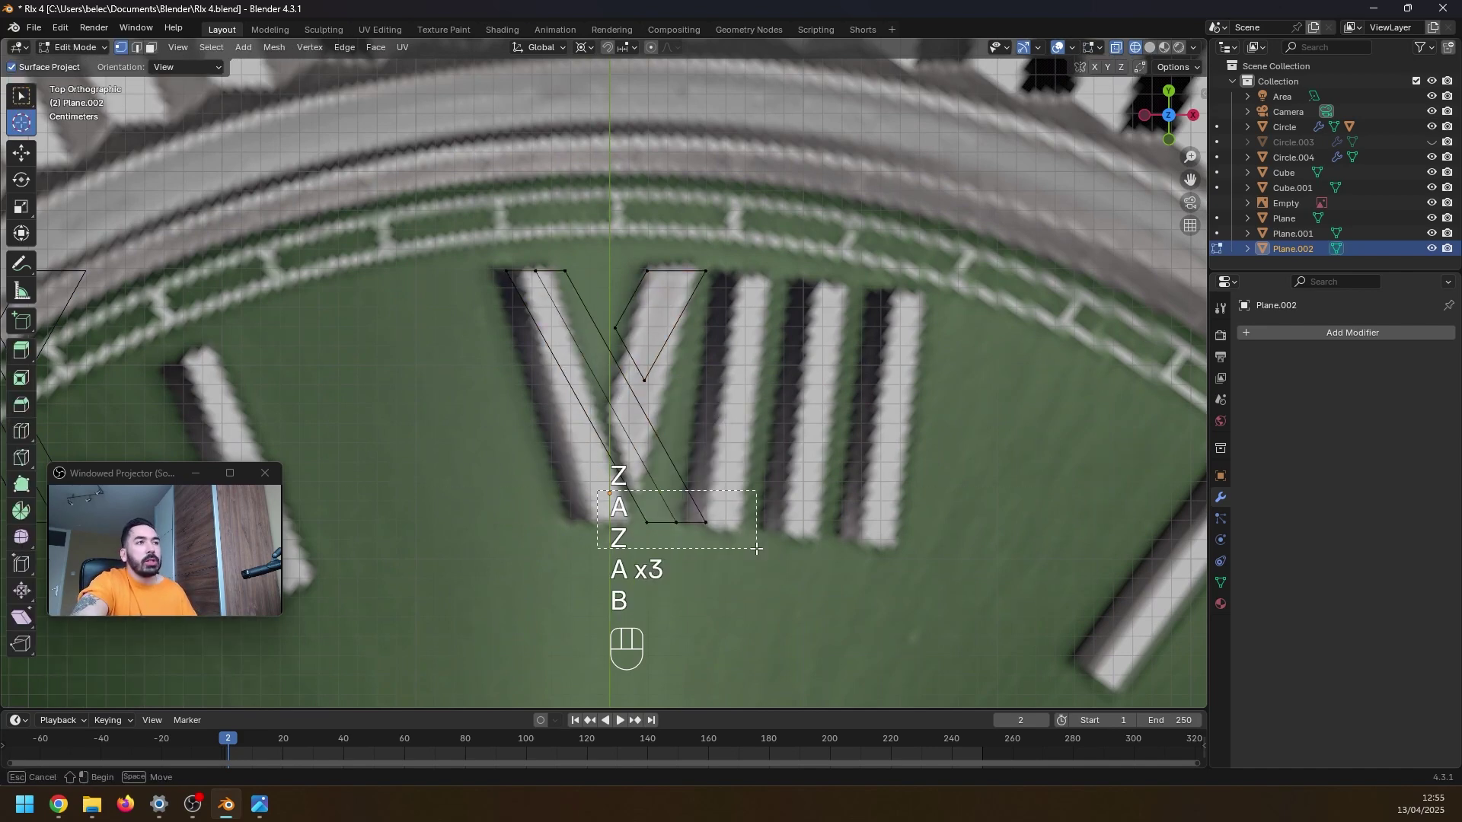
pyautogui.press('g')
pyautogui.press('x')
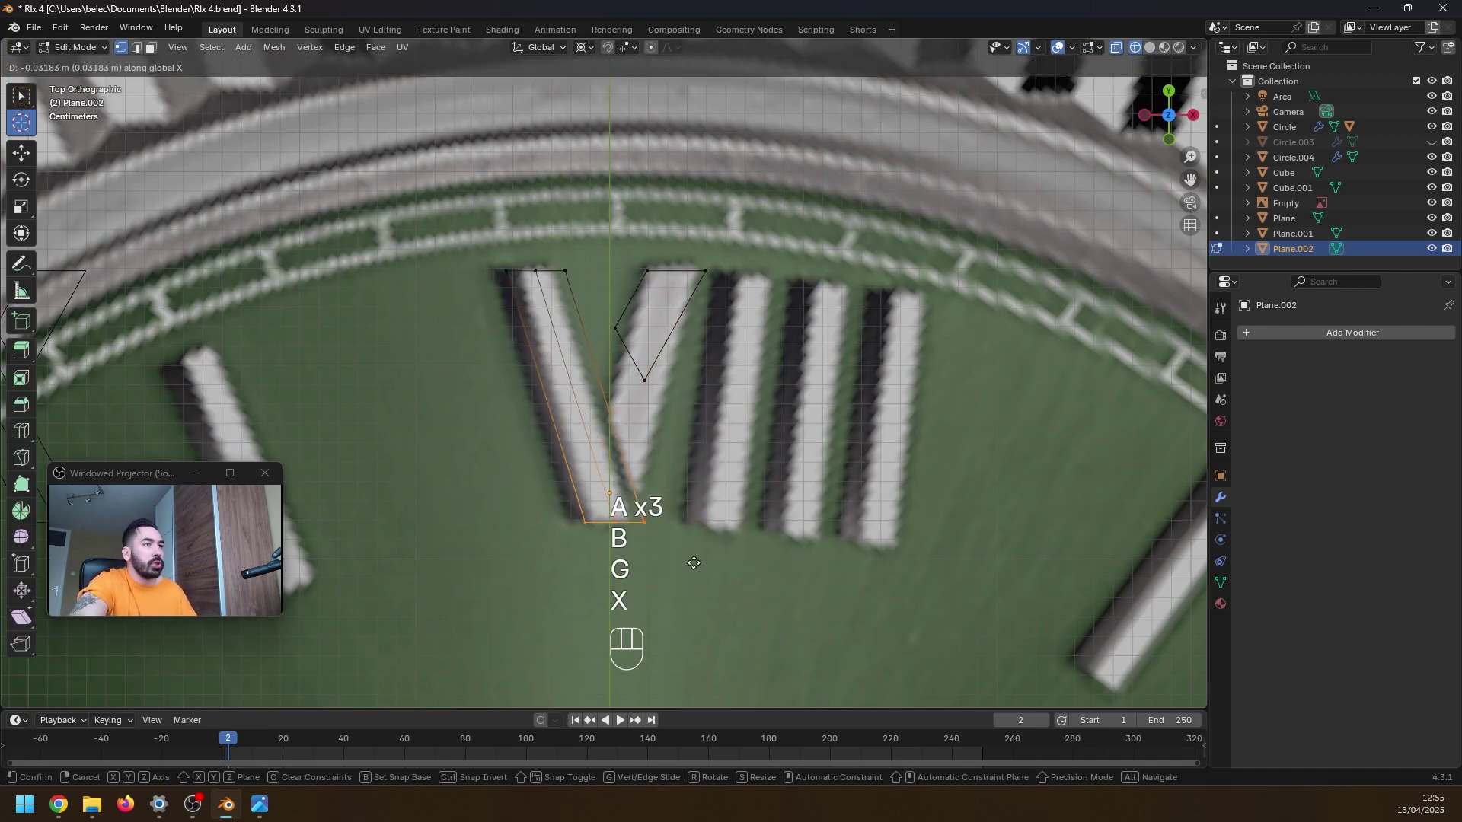
pyautogui.click(680, 568)
# - Delete the remaining upper crossing-stroke piece from the copied numeral, leaving only the slanted bar
pyautogui.press('3')
pyautogui.press('a')
pyautogui.press('a')
pyautogui.press('a')
pyautogui.press('a')
pyautogui.scroll(1, 680, 568)
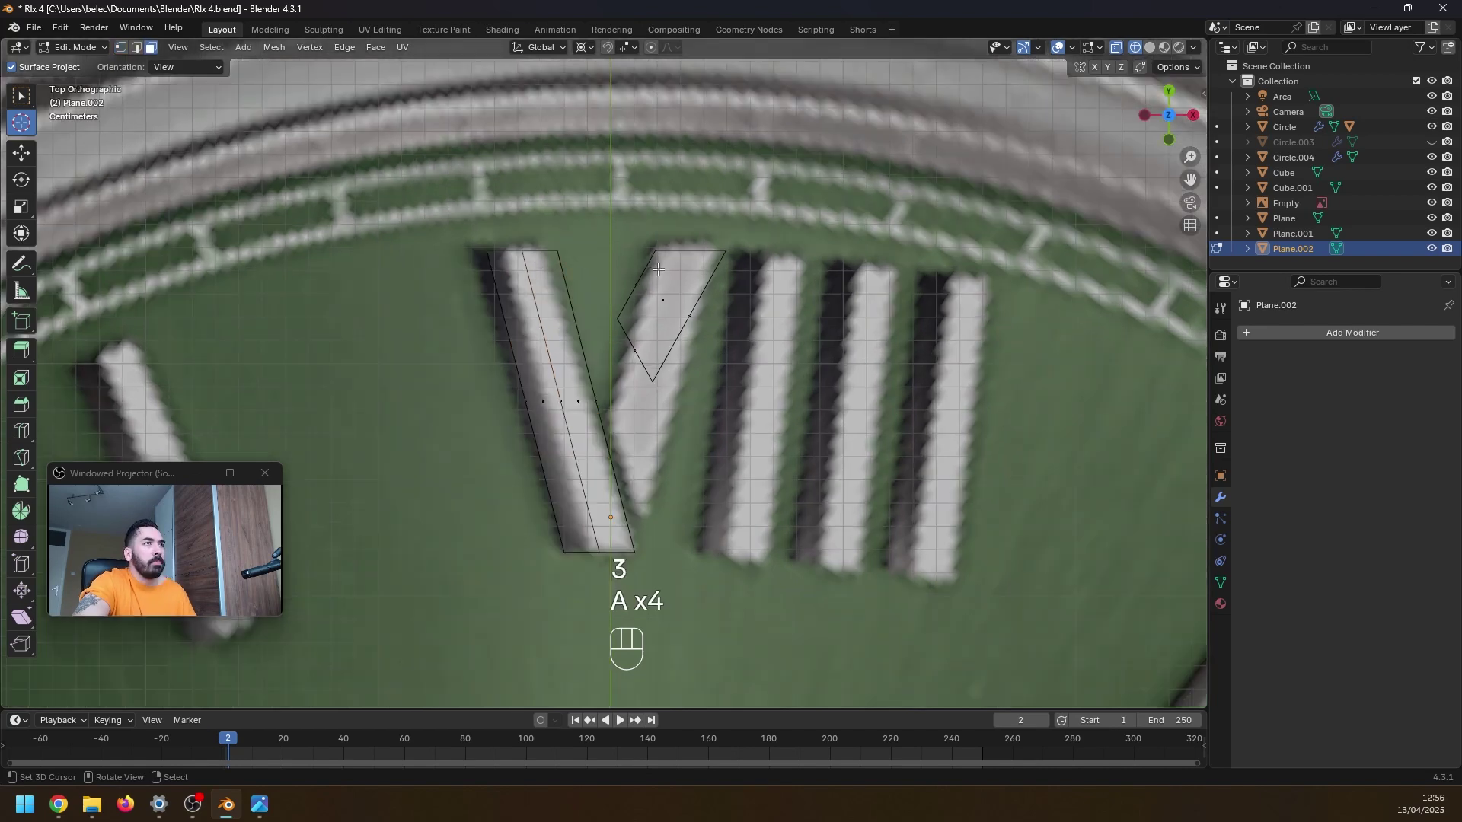
pyautogui.press('c')
pyautogui.moveTo(685, 265); pyautogui.dragTo(714, 250)
pyautogui.rightClick(714, 250)
pyautogui.press('x')
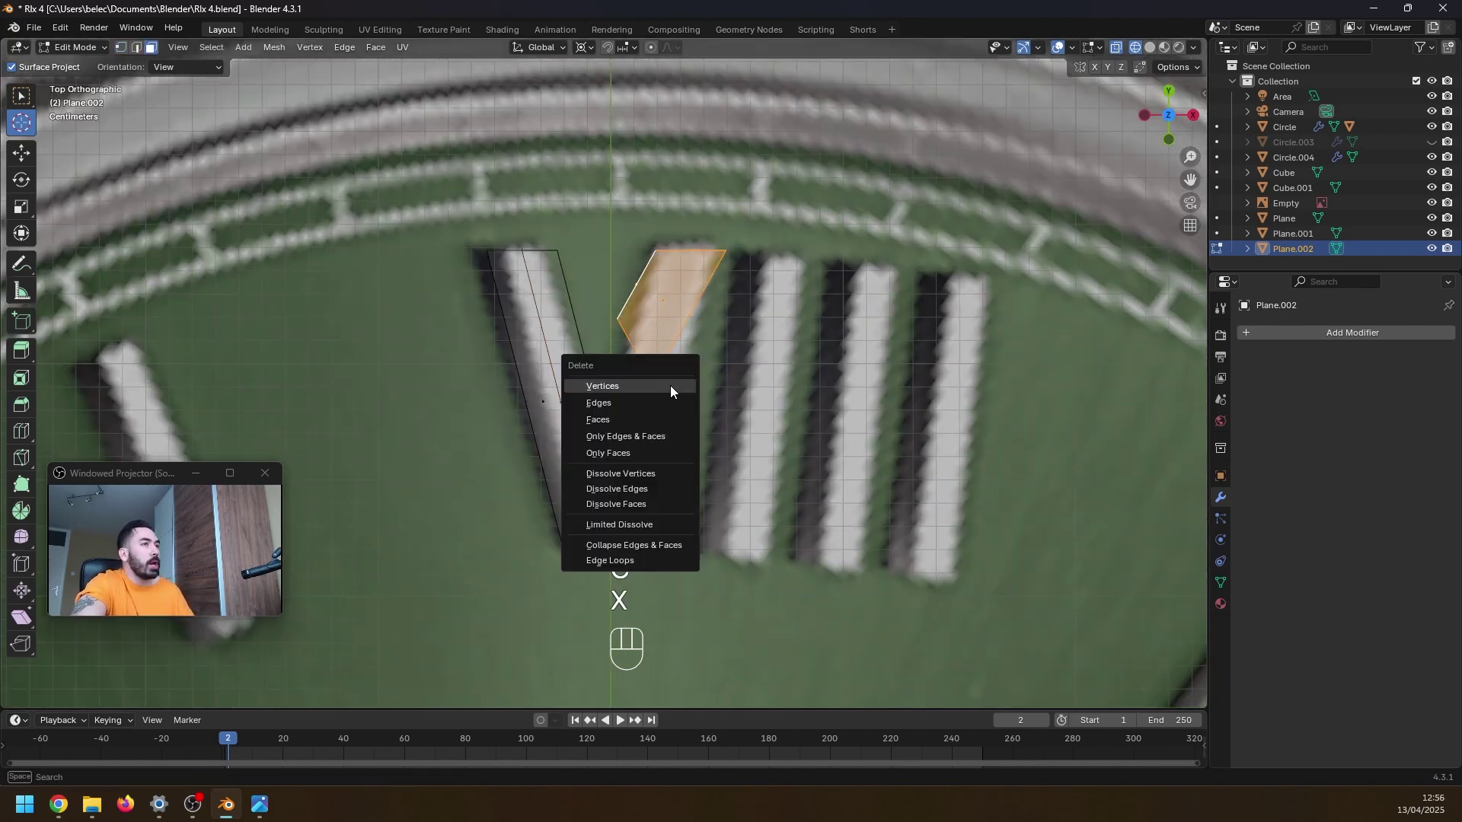
pyautogui.click(670, 385)
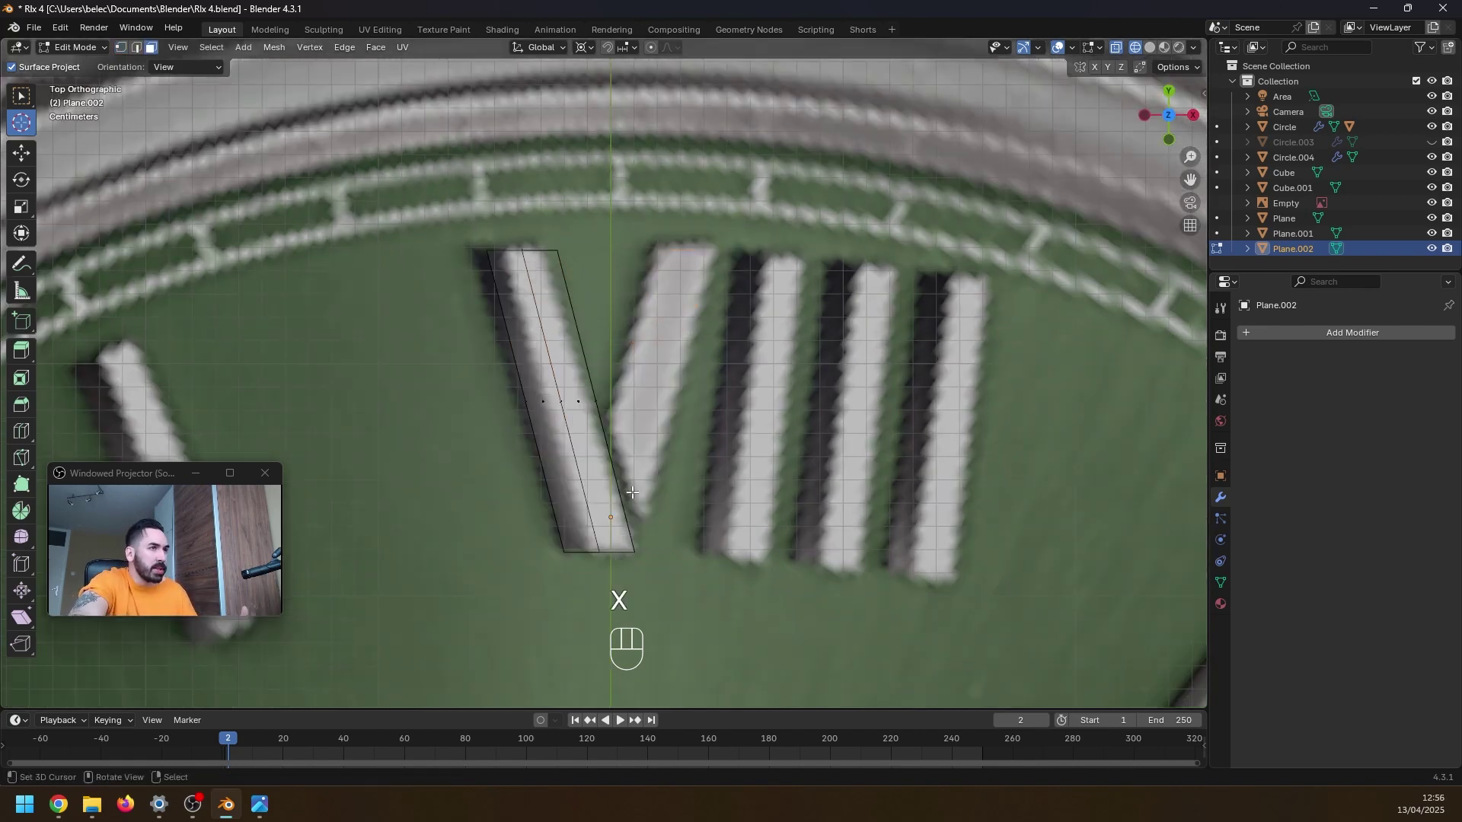
# - Snap the 3D cursor to the slanted bar's lower end face and set the pivot point to 3D Cursor
pyautogui.scroll(3, 618, 484)
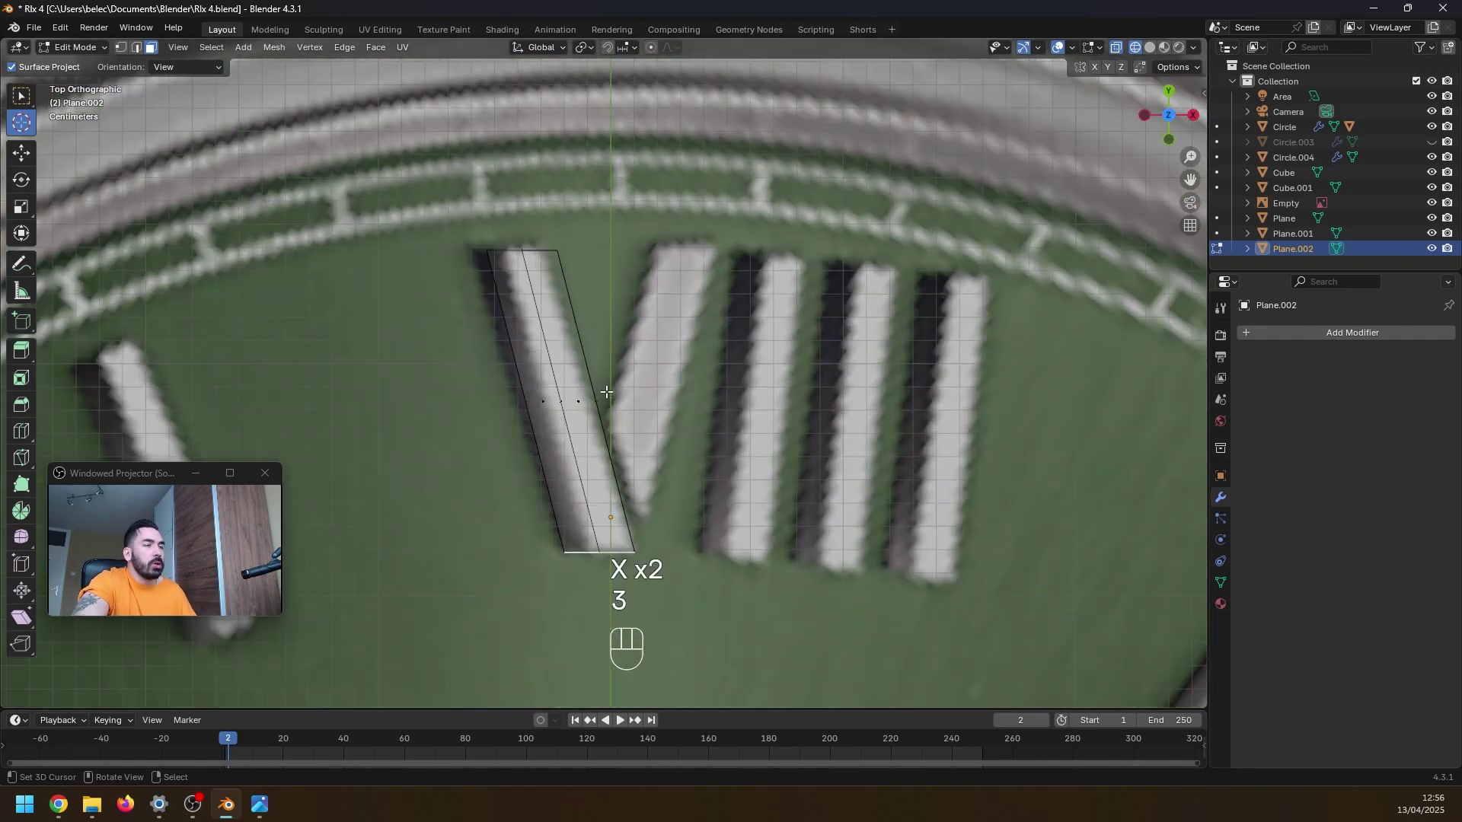
pyautogui.hotkey('shift', 's')
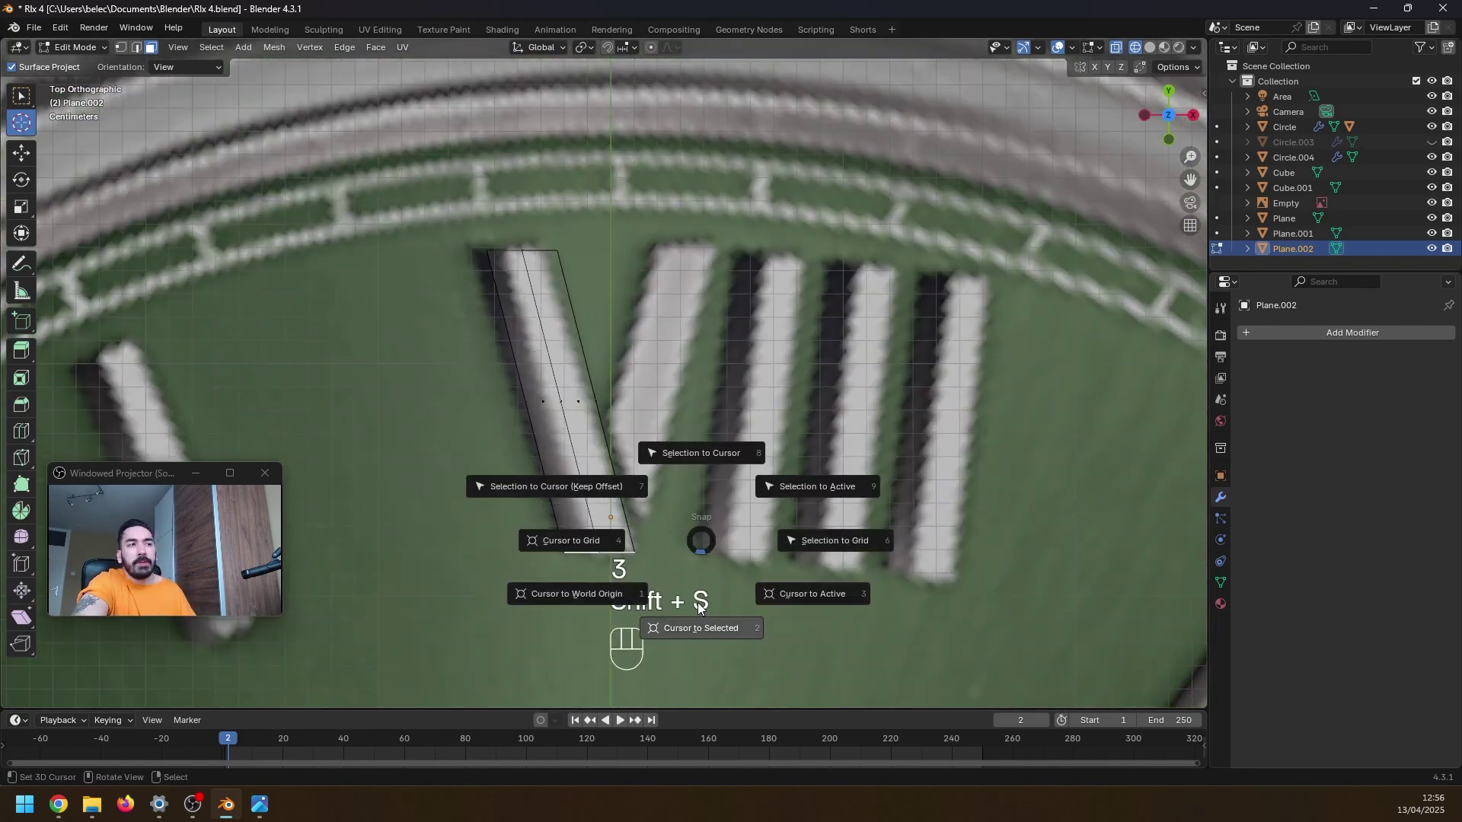
pyautogui.click(652, 626)
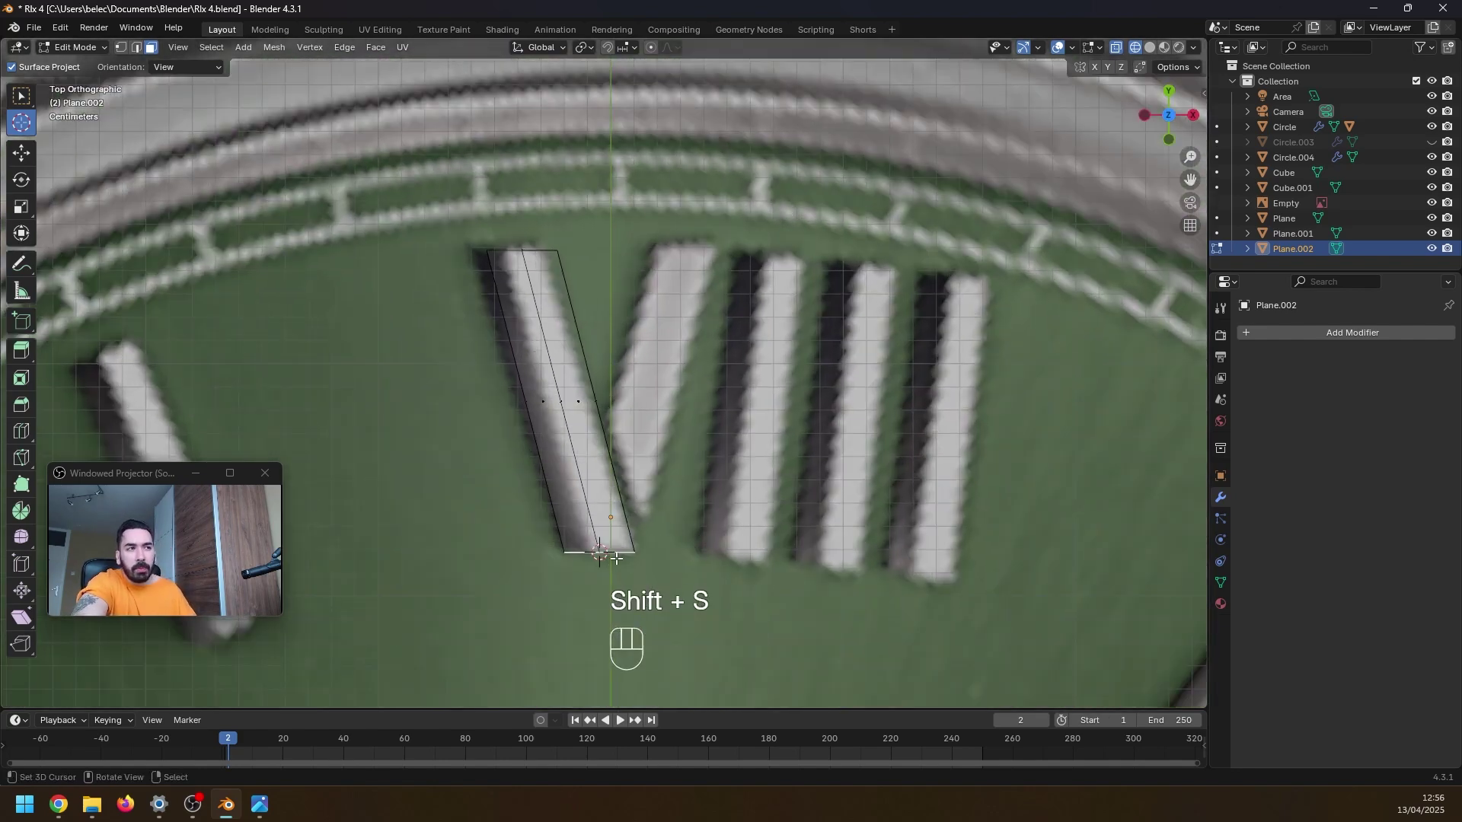
pyautogui.click(583, 47)
pyautogui.click(610, 102)
# - Duplicate the slanted bar's full-width flat face and mirror it about the 3D cursor with an X scale of -1
pyautogui.press('3')
pyautogui.press('g')
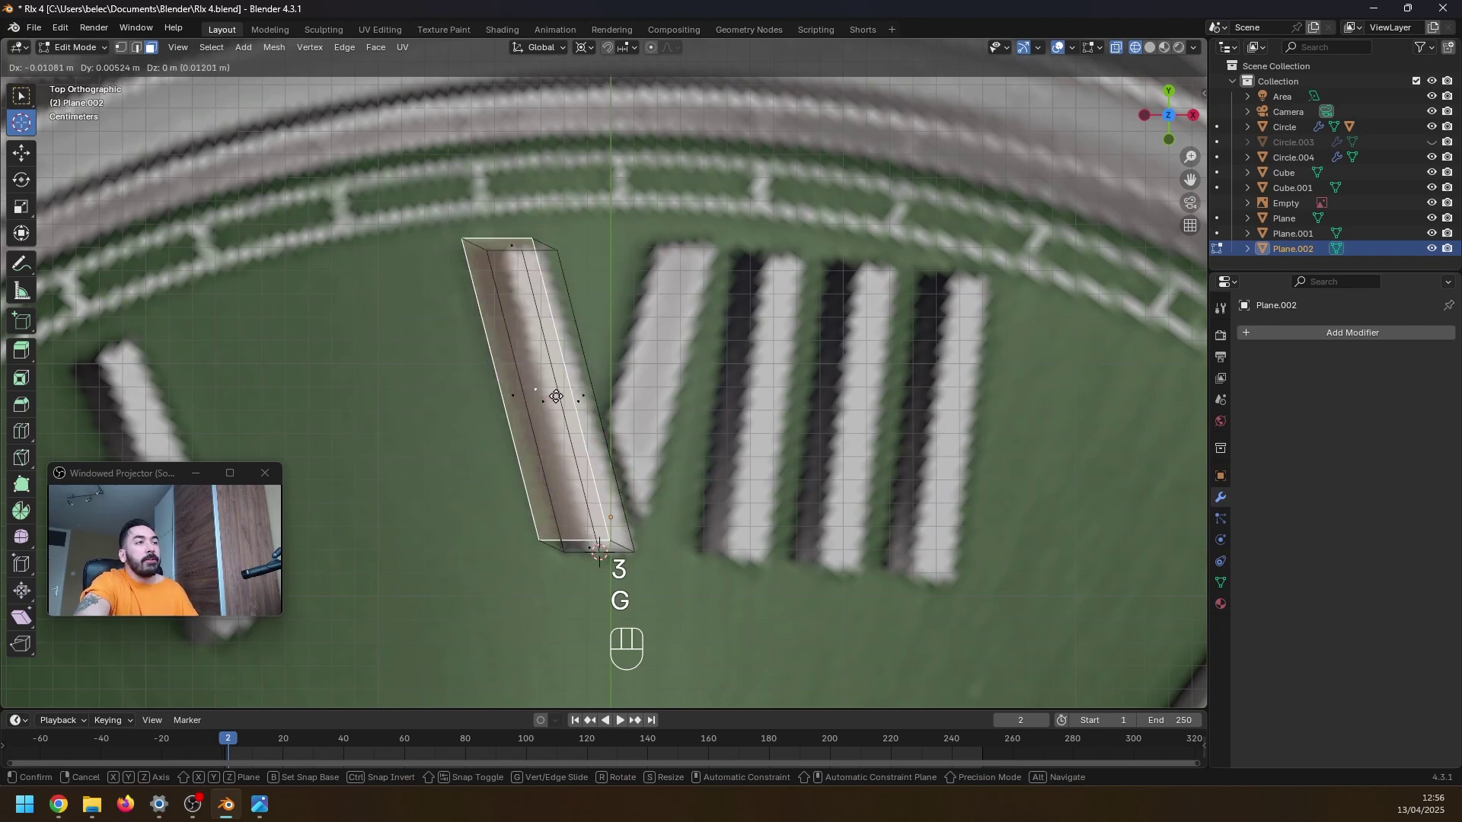
pyautogui.rightClick(557, 396)
pyautogui.scroll(-1, 606, 404)
pyautogui.scroll(2, 591, 405)
pyautogui.scroll(-1, 609, 398)
pyautogui.hotkey('shift', 'd')
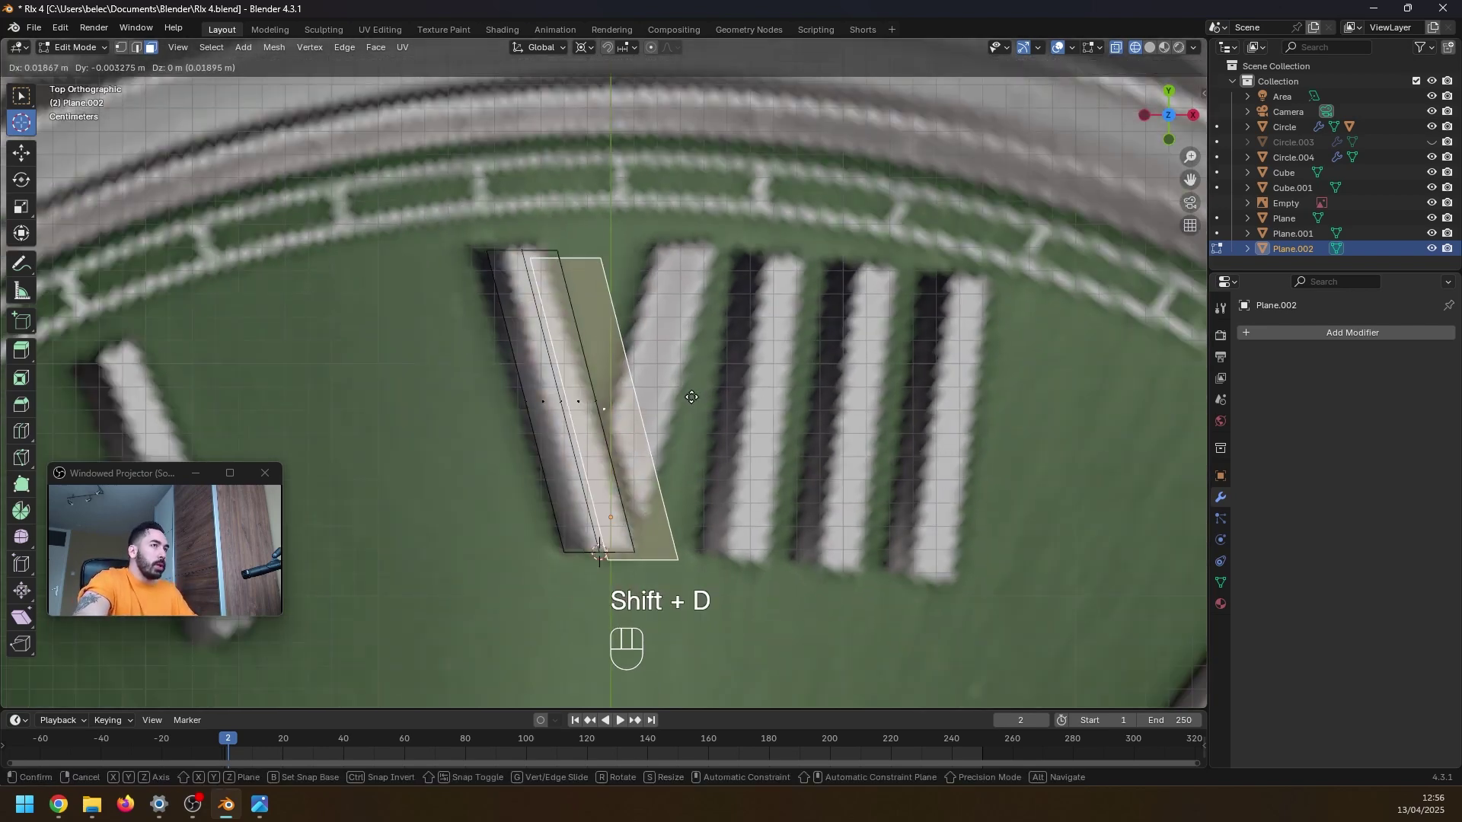
pyautogui.write('sx')
pyautogui.write('-1')
pyautogui.press('Return')
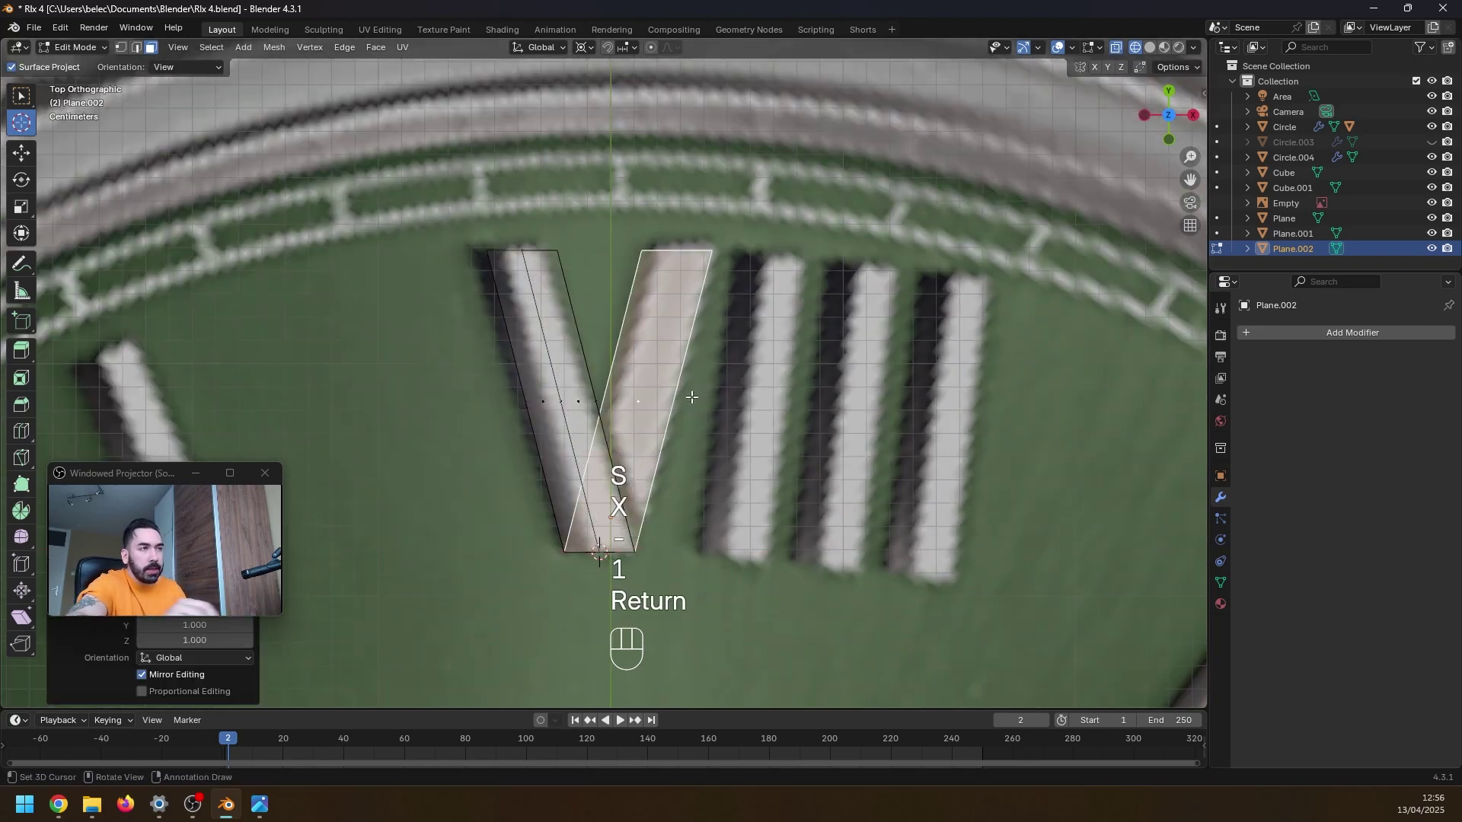
# - Separate the mirrored stroke face into its own object
pyautogui.scroll(2, 690, 397)
pyautogui.press('p')
pyautogui.click(588, 399)
pyautogui.press('Tab')
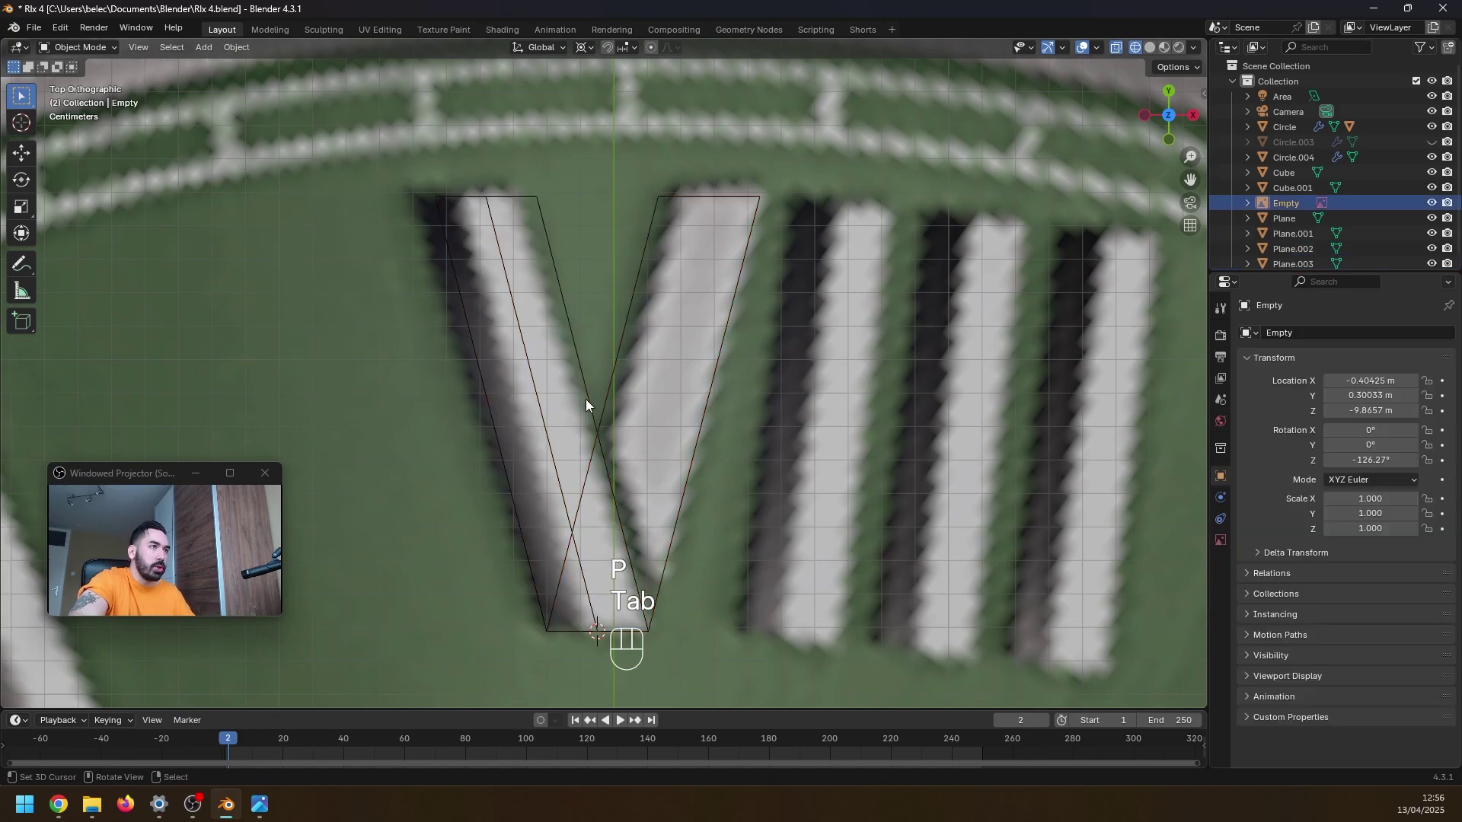
# - Duplicate the slanted bar's side face that crosses the mirrored stroke and separate the copy into its own object
pyautogui.press('Tab')
pyautogui.press('3')
pyautogui.hotkey('shift', 'd')
pyautogui.rightClick(607, 419)
pyautogui.press('p')
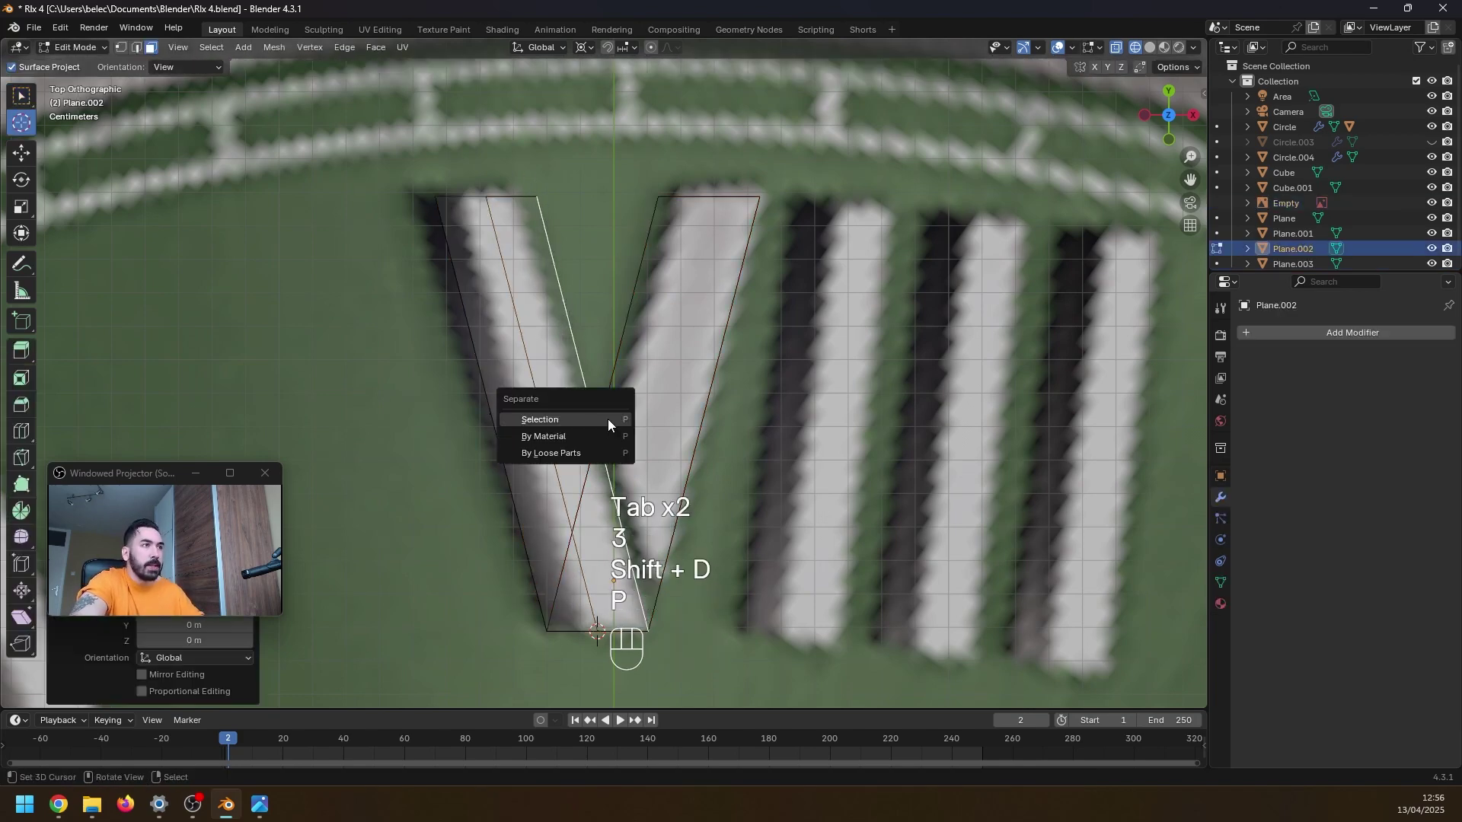
pyautogui.click(607, 419)
pyautogui.press('Tab')
pyautogui.rightClick(592, 402)
pyautogui.rightClick(591, 402)
pyautogui.rightClick(592, 401)
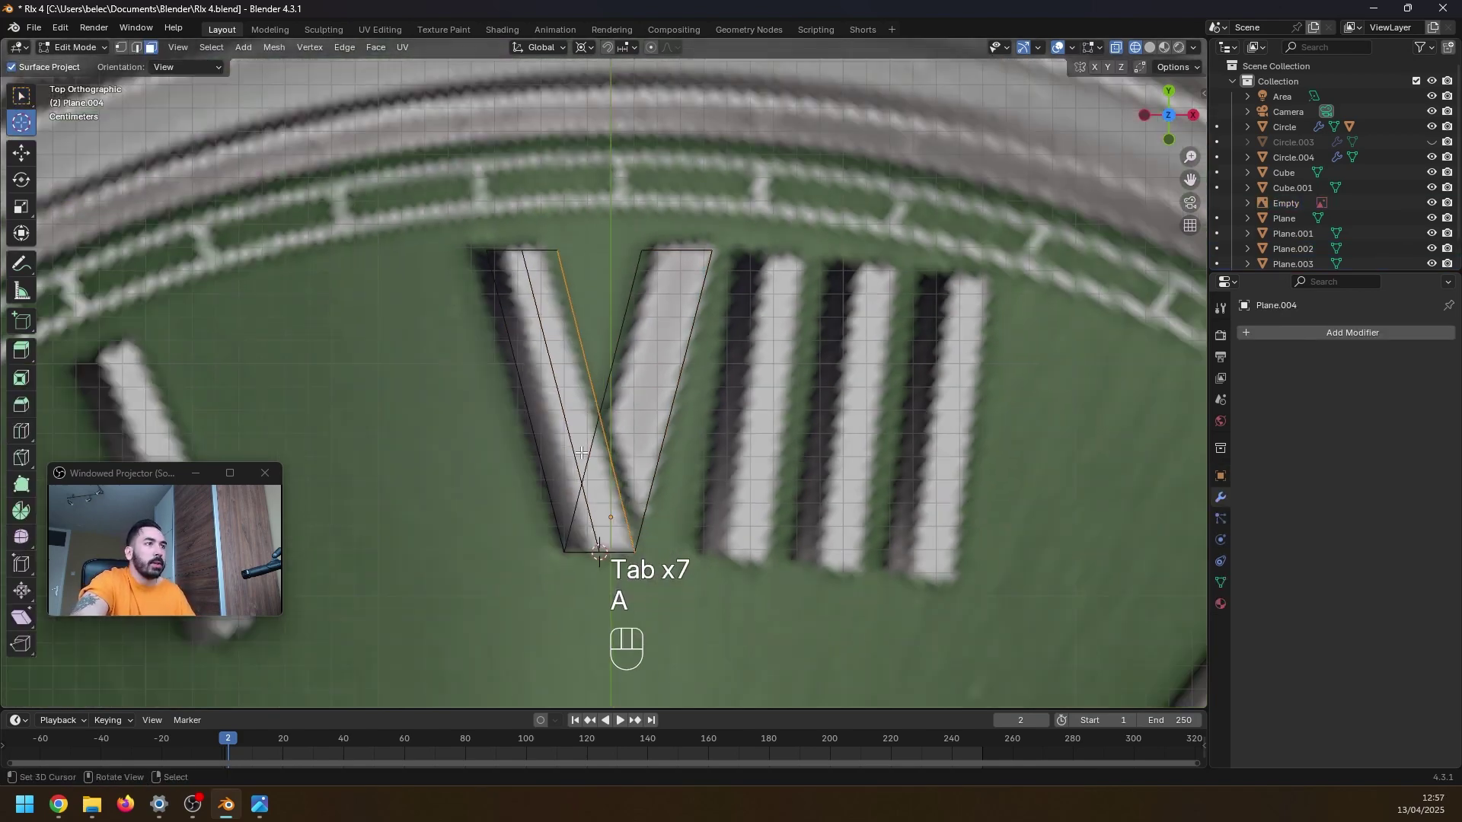
# - Extrude the separated side face into a cutter volume and recalculate its normals
pyautogui.keyDown('shift'); pyautogui.moveTo(600, 476); pyautogui.dragTo(571, 307, button='middle'); pyautogui.keyUp('shift')
pyautogui.press('e')
pyautogui.click(583, 429)
pyautogui.press('a')
pyautogui.press('a')
pyautogui.press('a')
pyautogui.hotkey('shift', 'n')
# - Shift the cutter geometry along Z relative to the mirrored stroke
pyautogui.press('z')
pyautogui.press('3')
pyautogui.moveTo(579, 357); pyautogui.dragTo(555, 434, button='middle')
pyautogui.press('g')
pyautogui.press('z')
pyautogui.click(557, 369)
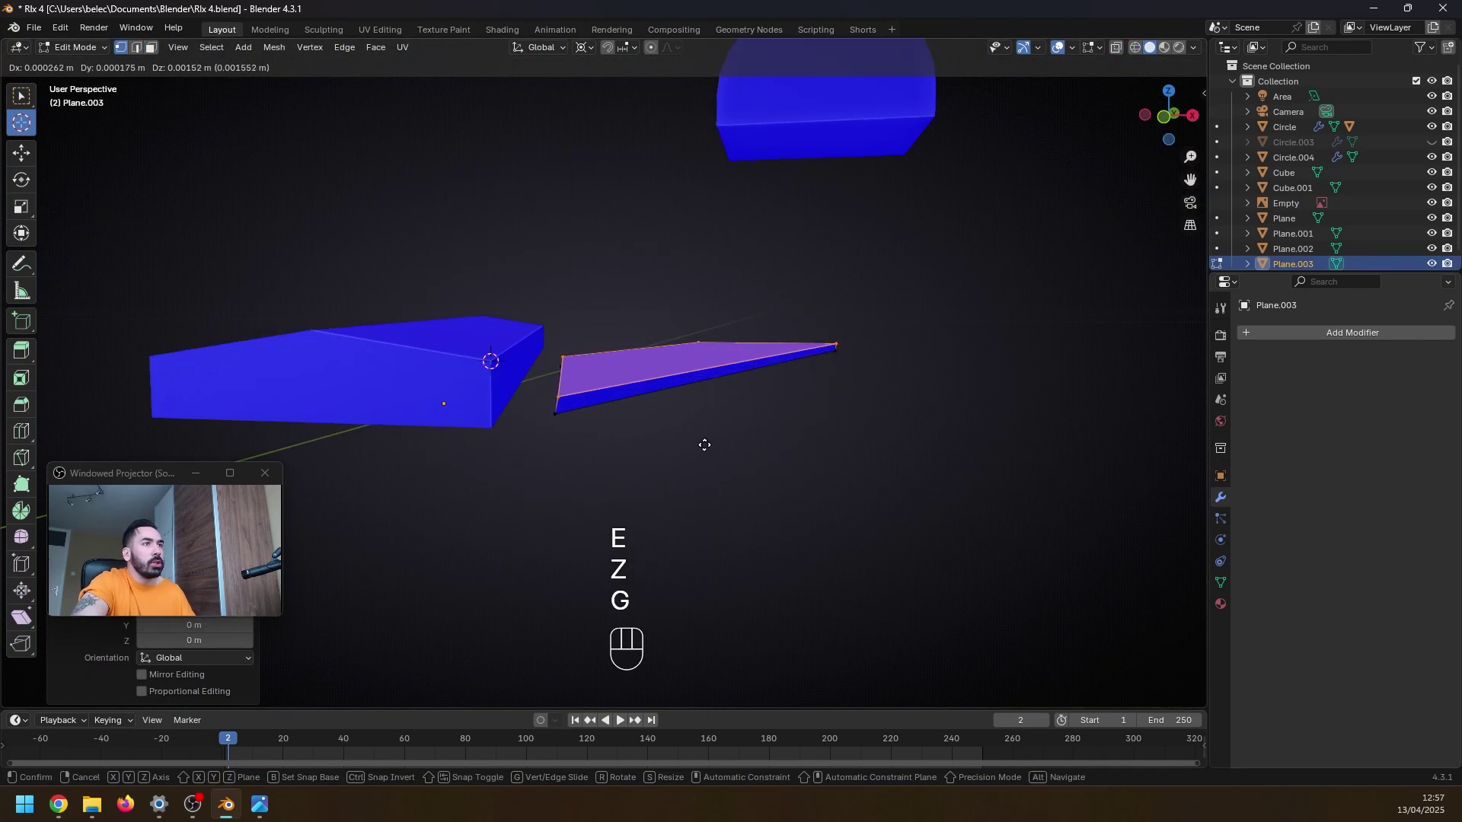
# - Adjust the extruded mirrored stroke's top vertices along Z and scale them along Z
pyautogui.press('z')
pyautogui.press('0')
pyautogui.click(700, 441)
pyautogui.press('s')
pyautogui.press('z')
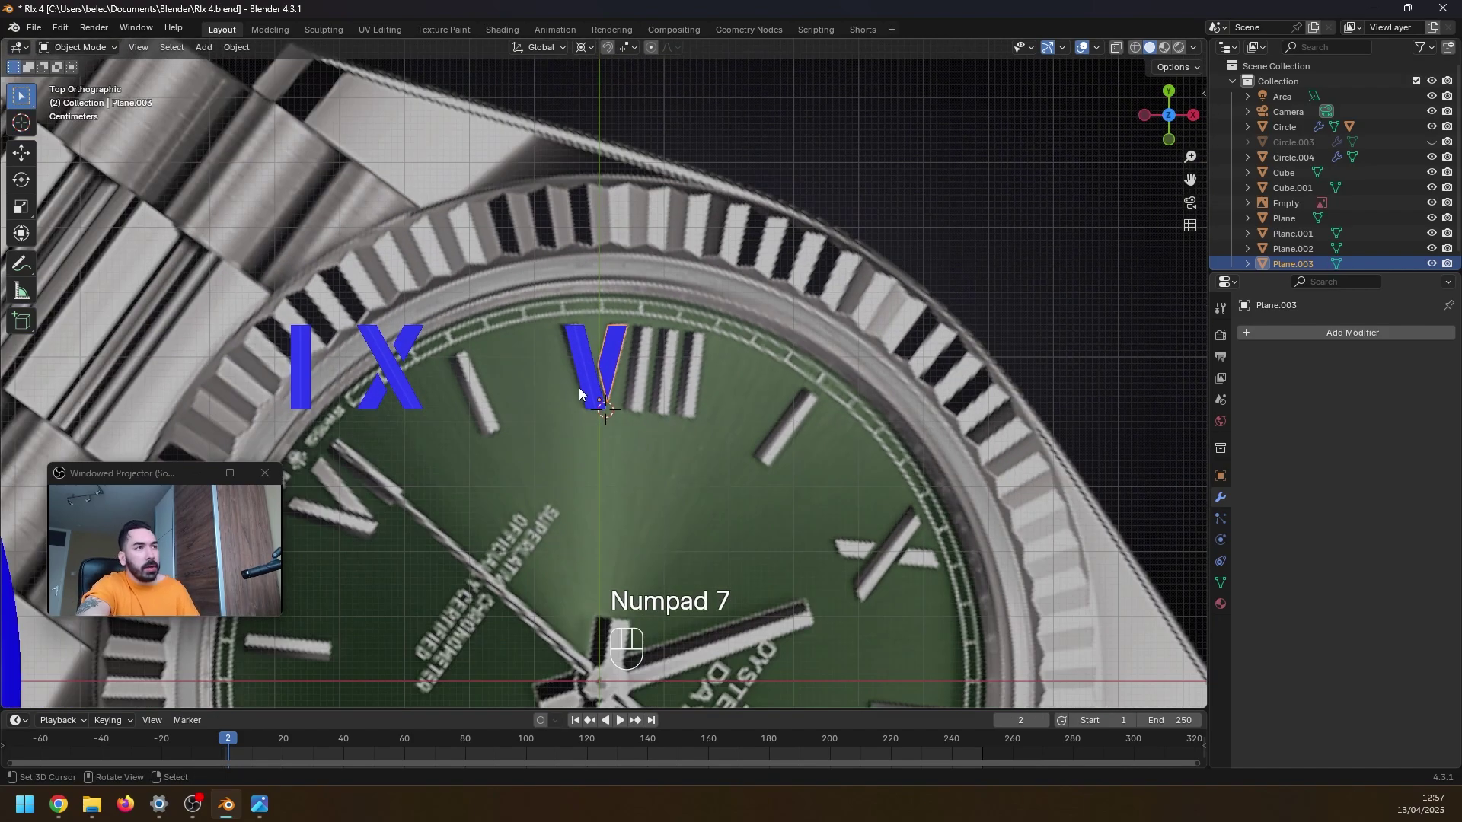
# - Move the V numeral along negative X off the dial's centre axis, making room for an I bar
pyautogui.scroll(-2, 346, 350)
pyautogui.scroll(-3, 647, 432)
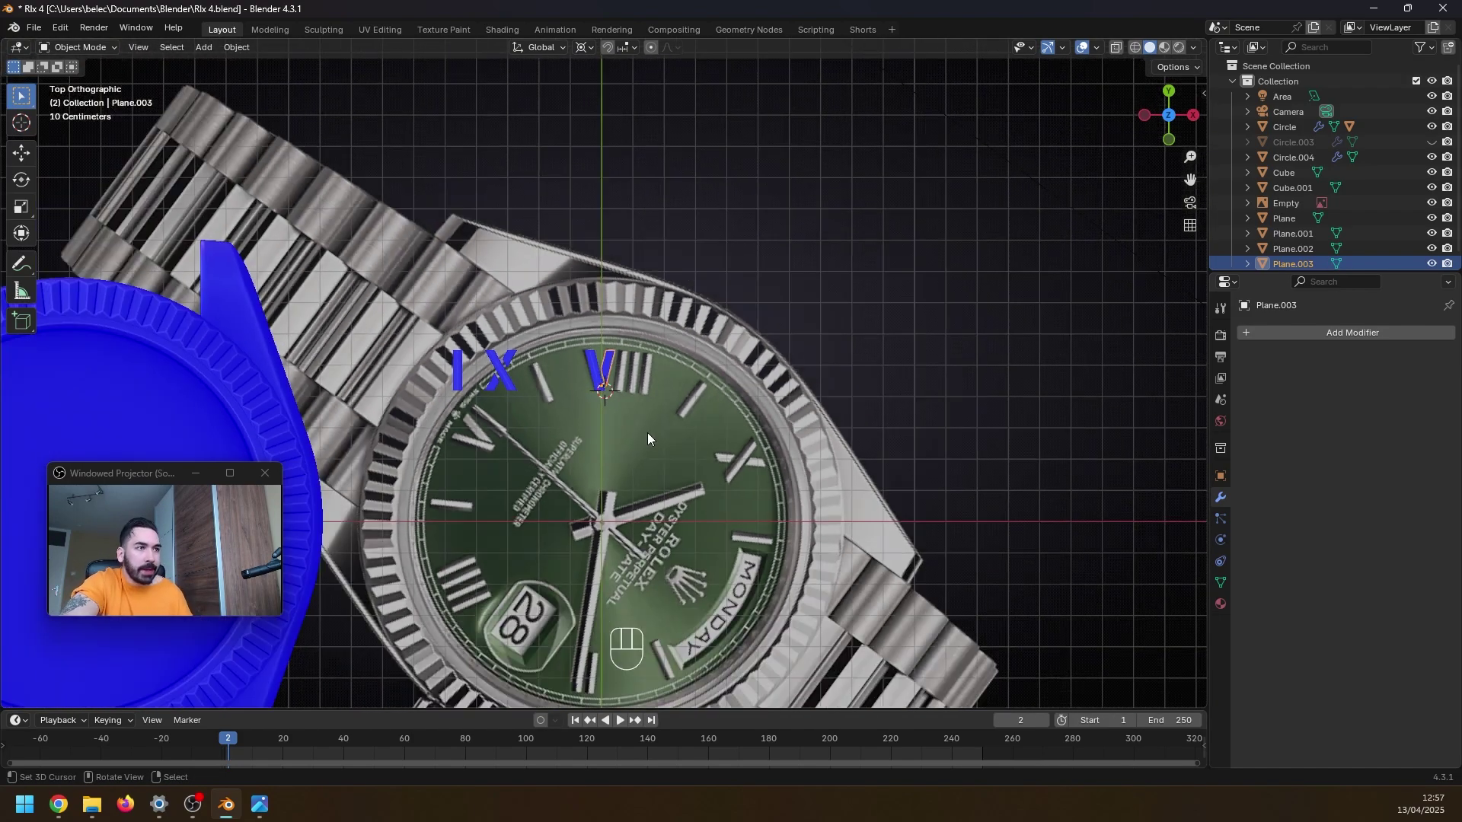
pyautogui.scroll(2, 628, 478)
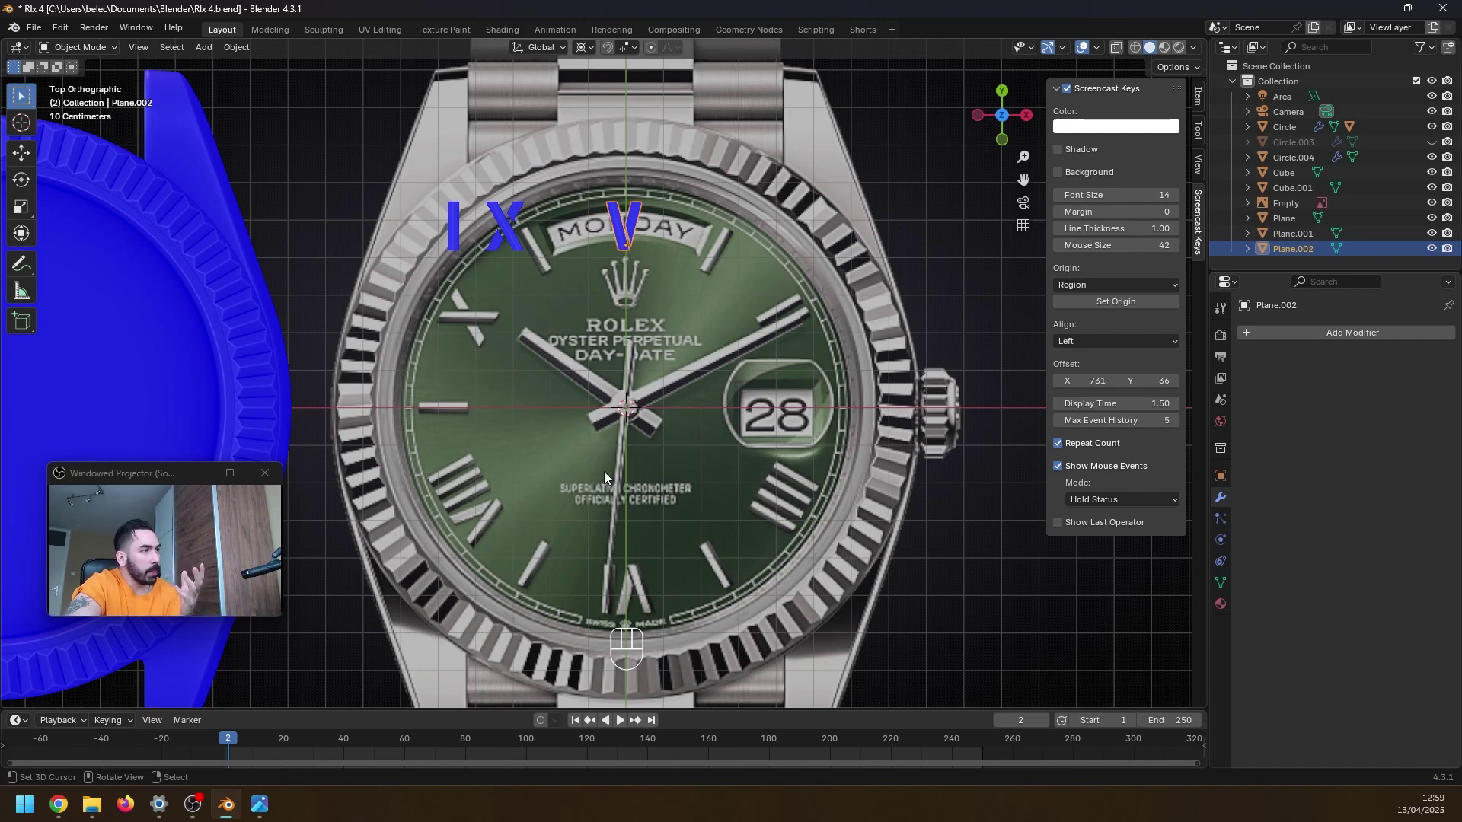
pyautogui.scroll(-2, 596, 486)
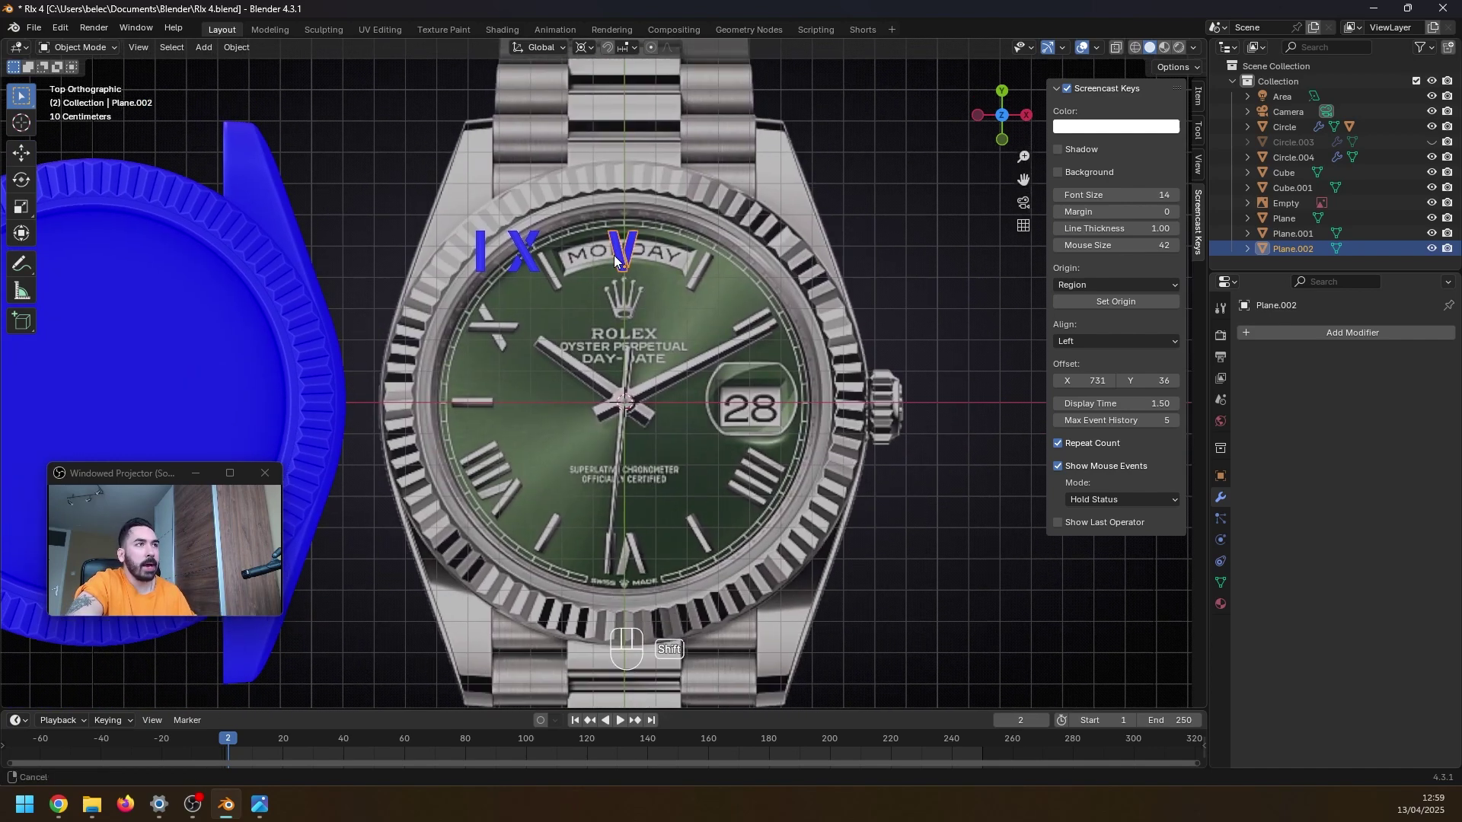
pyautogui.scroll(8, 652, 235)
pyautogui.press('g')
pyautogui.press('x')
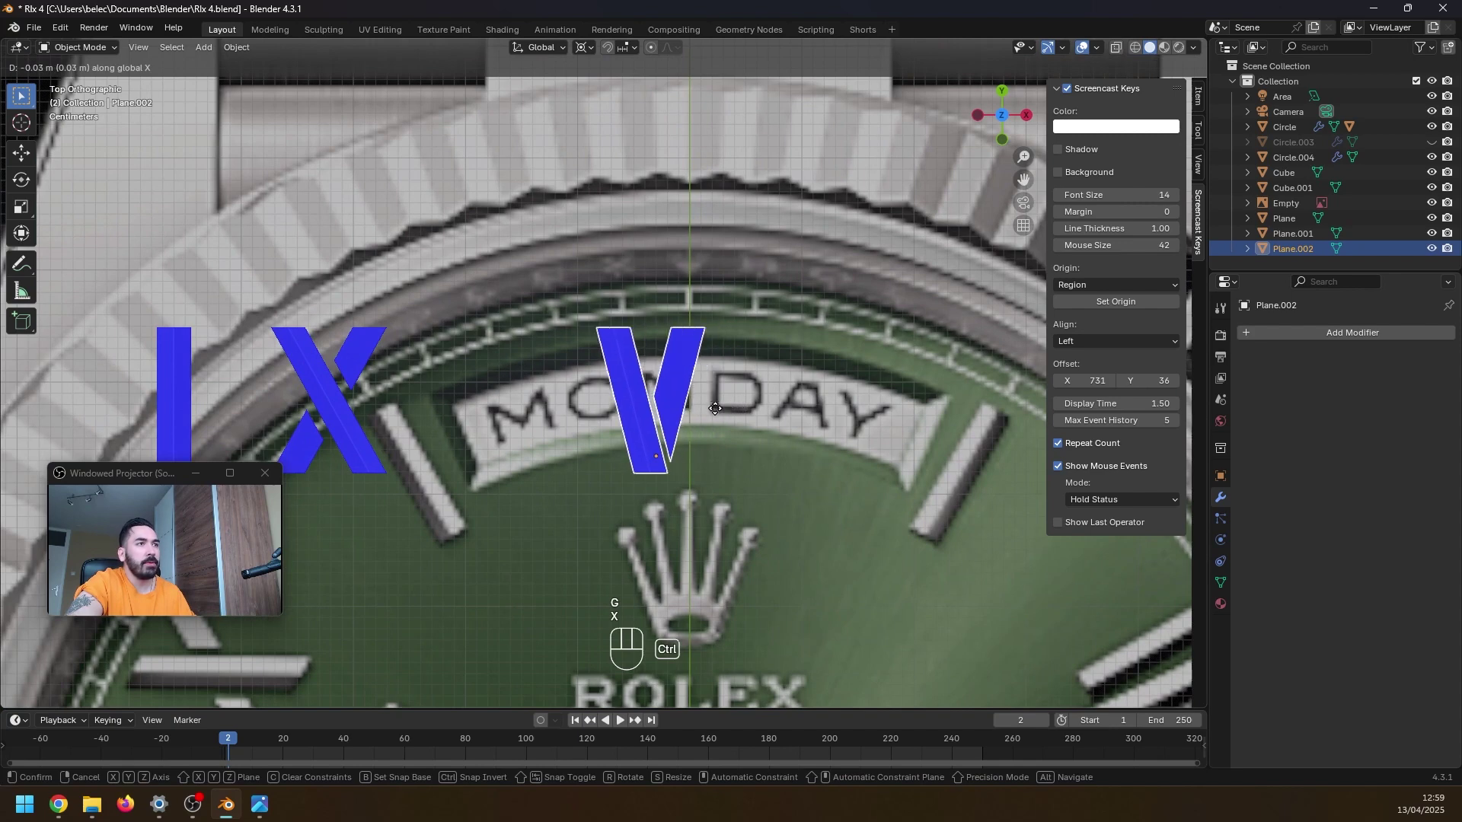
pyautogui.click(689, 410)
# - Duplicate the I bar and move the copy about 0.47 m along X, next to the V numeral
pyautogui.scroll(-2, 268, 368)
pyautogui.click(303, 370)
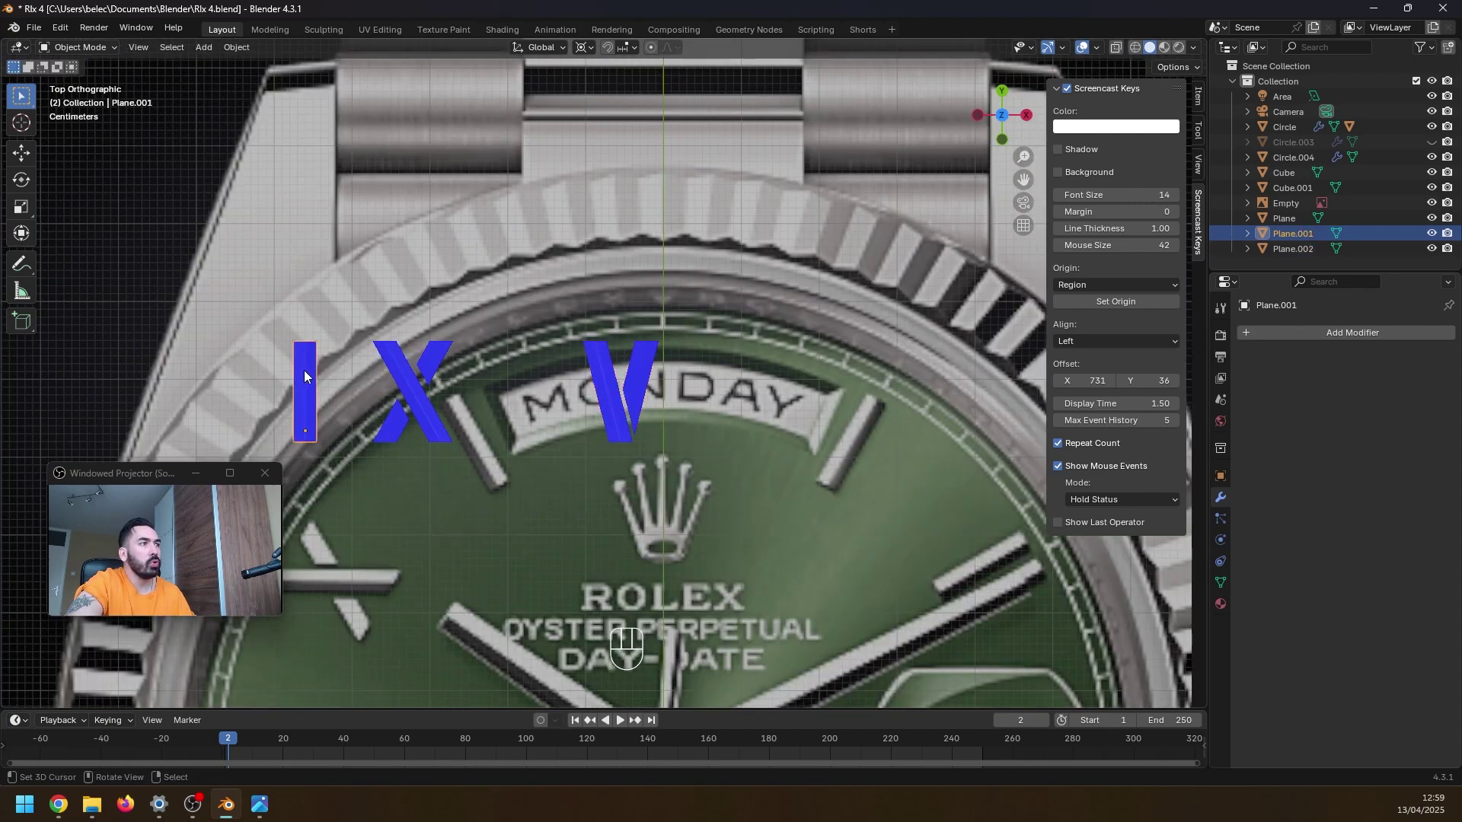
pyautogui.hotkey('shift', 'd')
pyautogui.press('x')
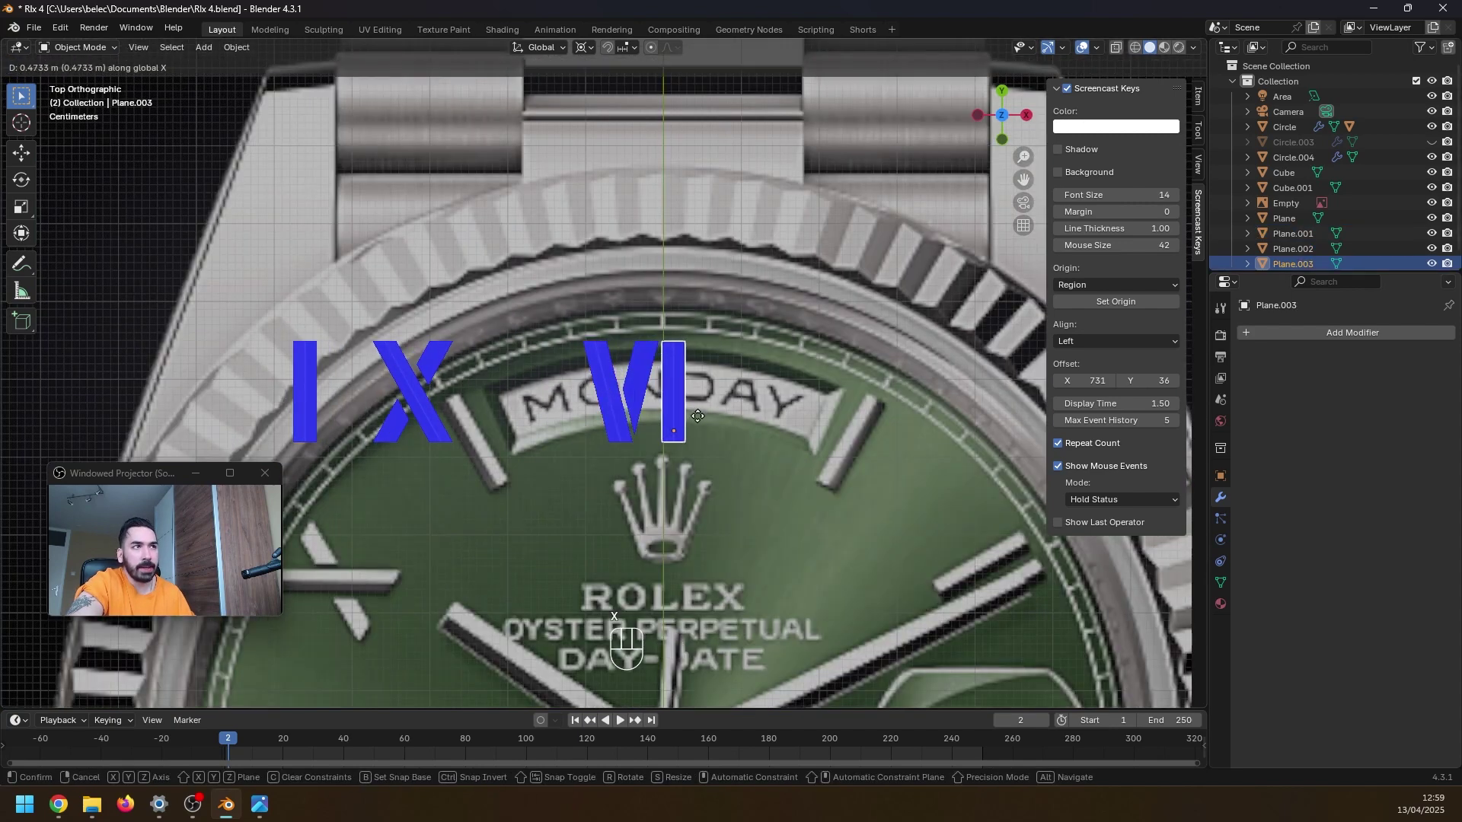
pyautogui.click(702, 417)
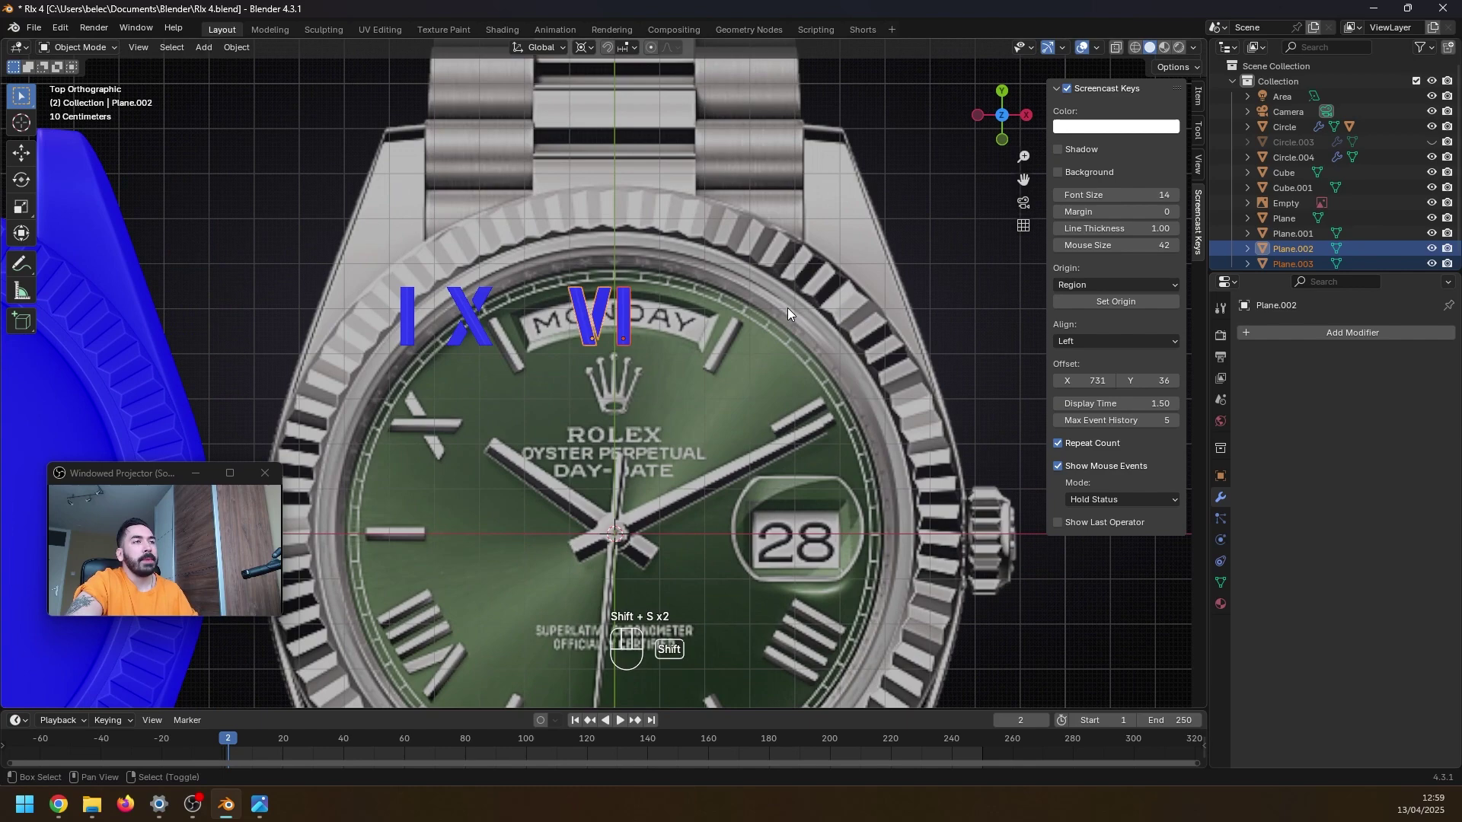
# - Snap the 3D cursor to the world origin at the dial's centre
pyautogui.hotkey('shift', 's')
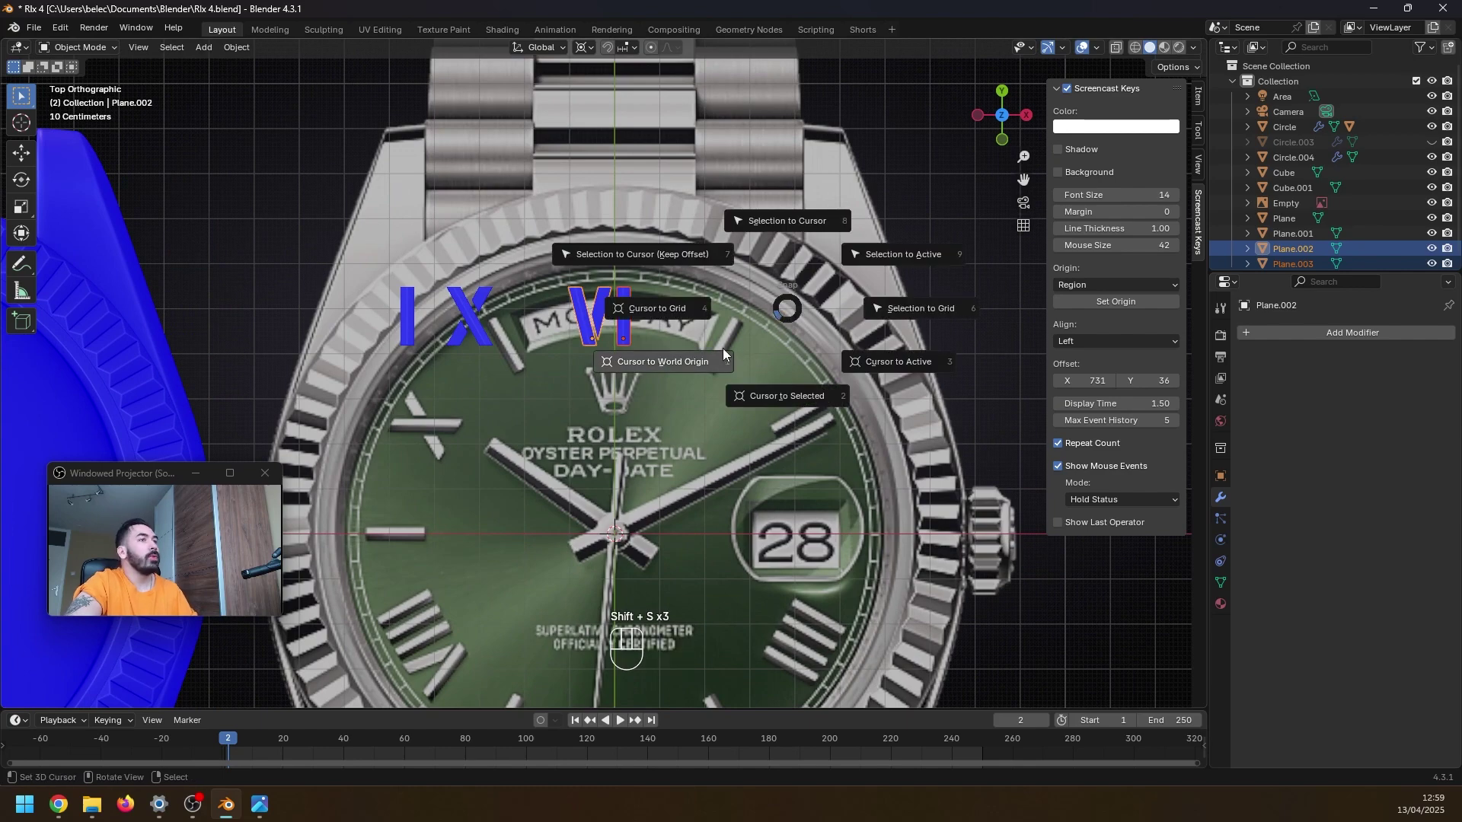
pyautogui.click(672, 363)
pyautogui.scroll(-3, 655, 486)
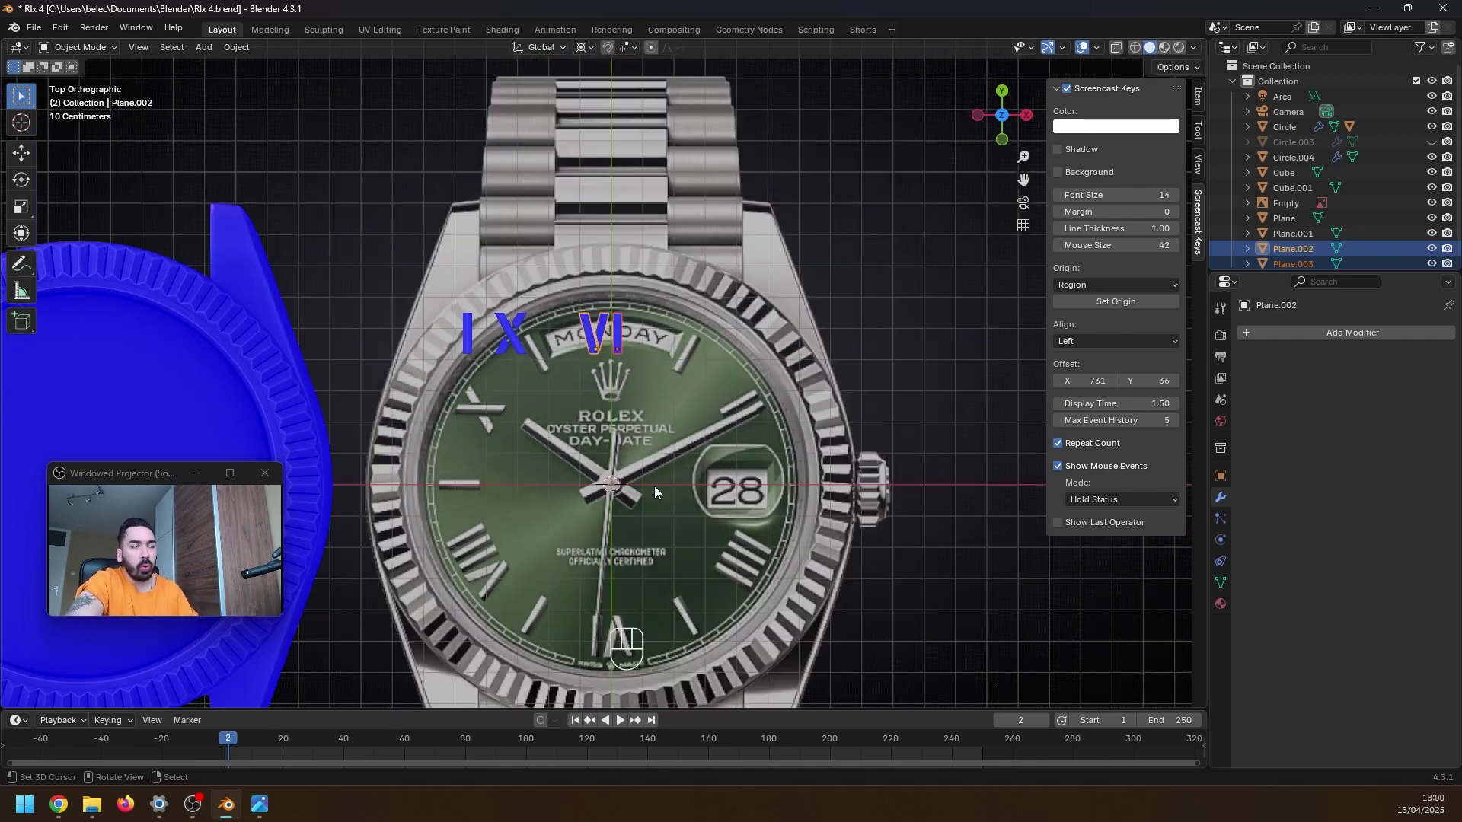
# - Rotate the V numeral and its adjacent I bar together by 180° about the dial centre to the six o'clock position
pyautogui.scroll(8, 624, 419)
pyautogui.hotkey('shift', 'z')
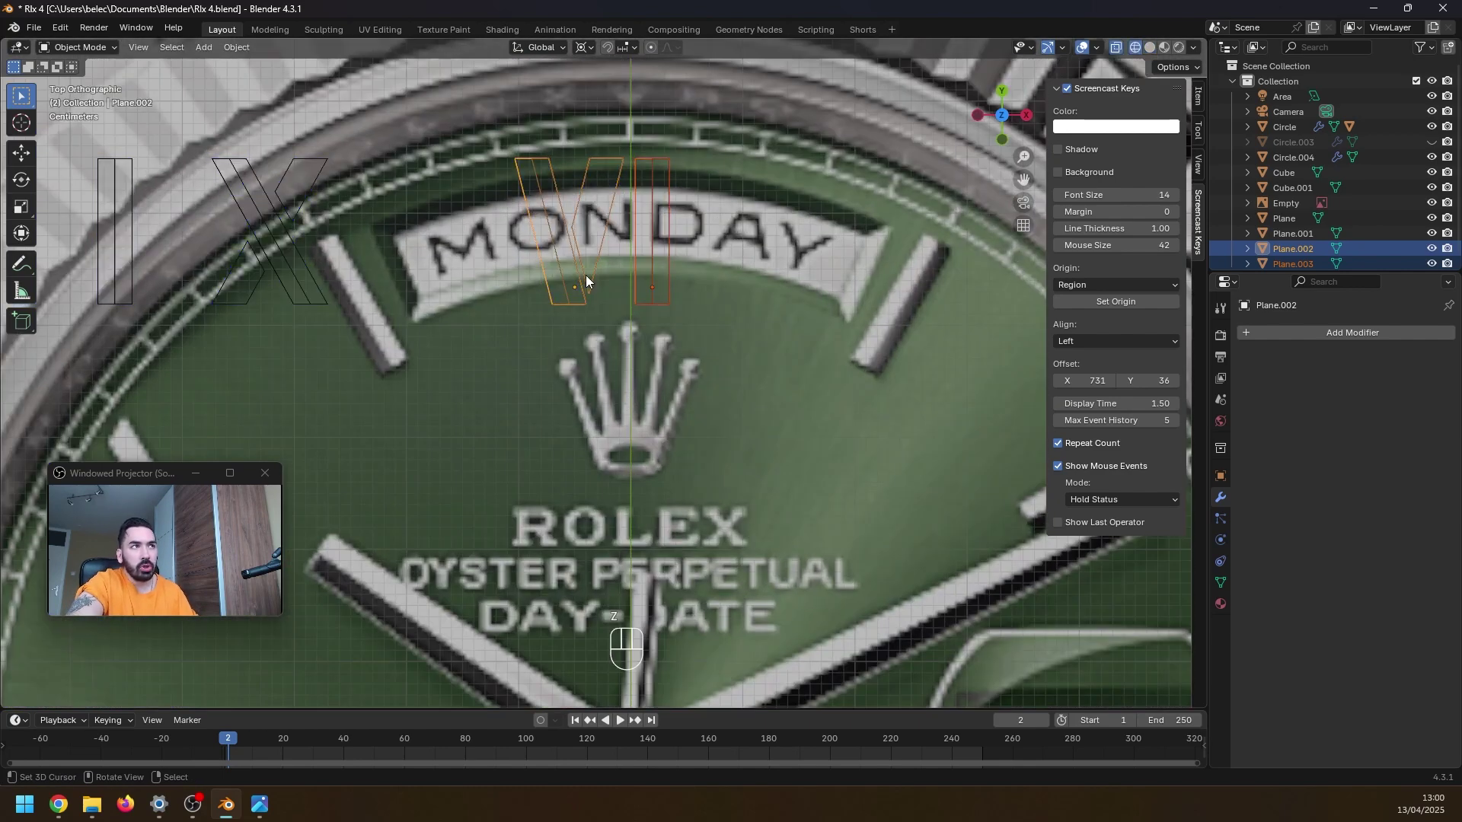
pyautogui.keyDown('shift'); pyautogui.click(637, 276); pyautogui.keyUp('shift')
pyautogui.hotkey('shift', 'z')
pyautogui.scroll(-6, 620, 274)
pyautogui.keyDown('shift'); pyautogui.moveTo(619, 274); pyautogui.dragTo(607, 231, button='middle'); pyautogui.keyUp('shift')
pyautogui.write('r')
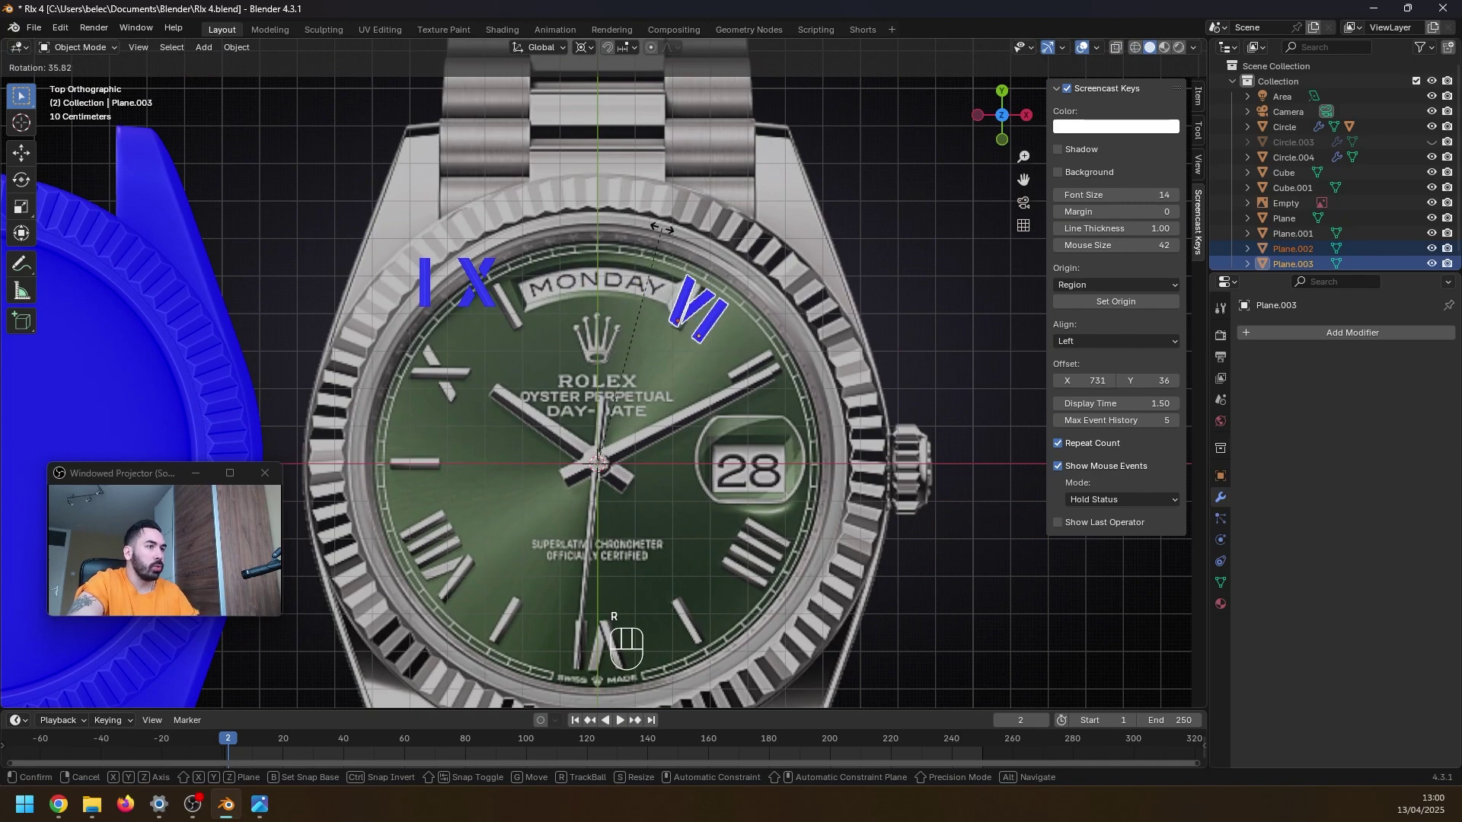
pyautogui.write('180')
pyautogui.press('Return')
pyautogui.scroll(2, 664, 434)
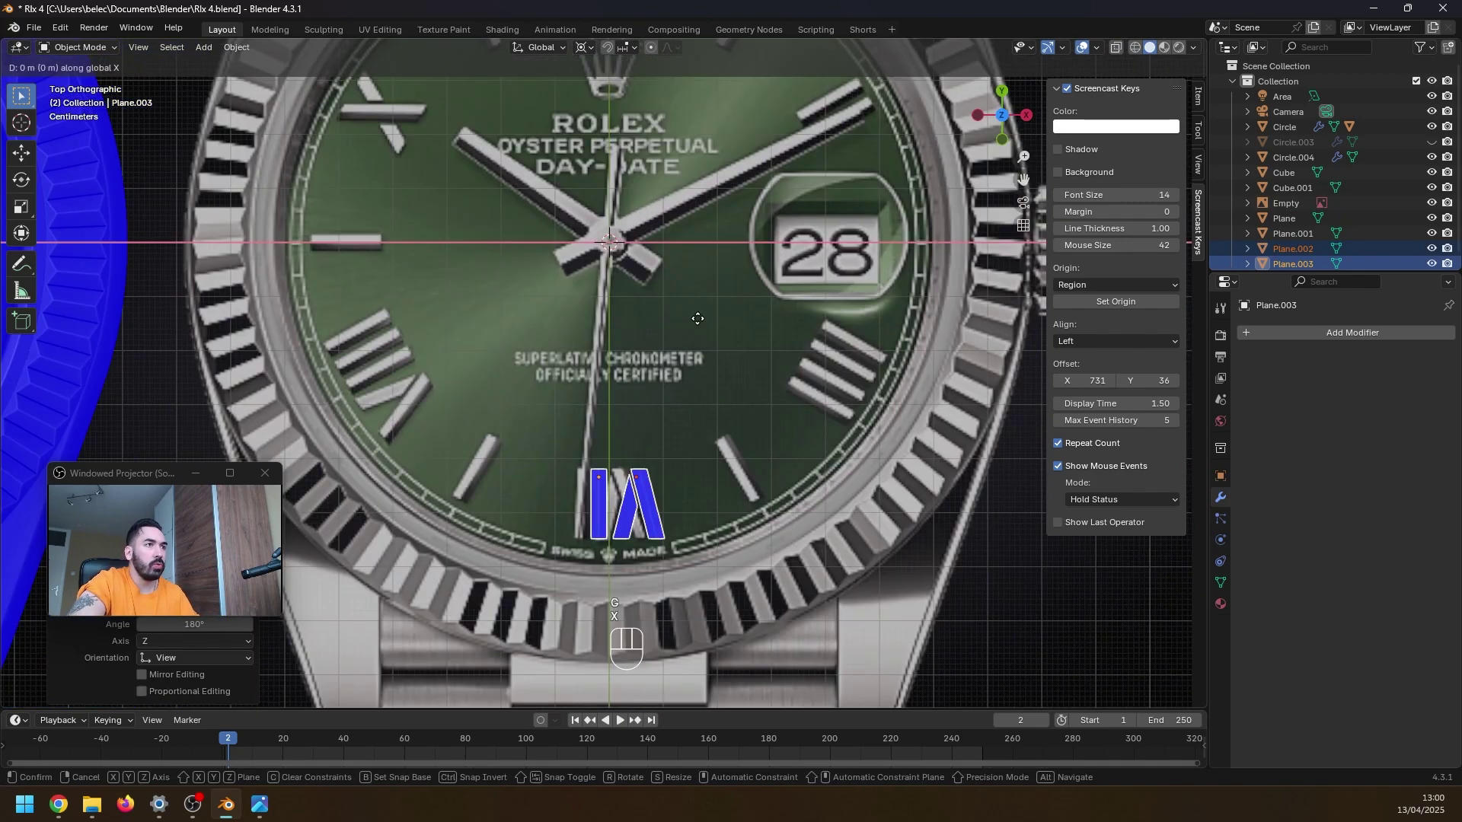
# - Move the six o'clock VI numeral along negative X until it sits centred on the dial's vertical axis
pyautogui.press('g')
pyautogui.press('x')
pyautogui.click(681, 321)
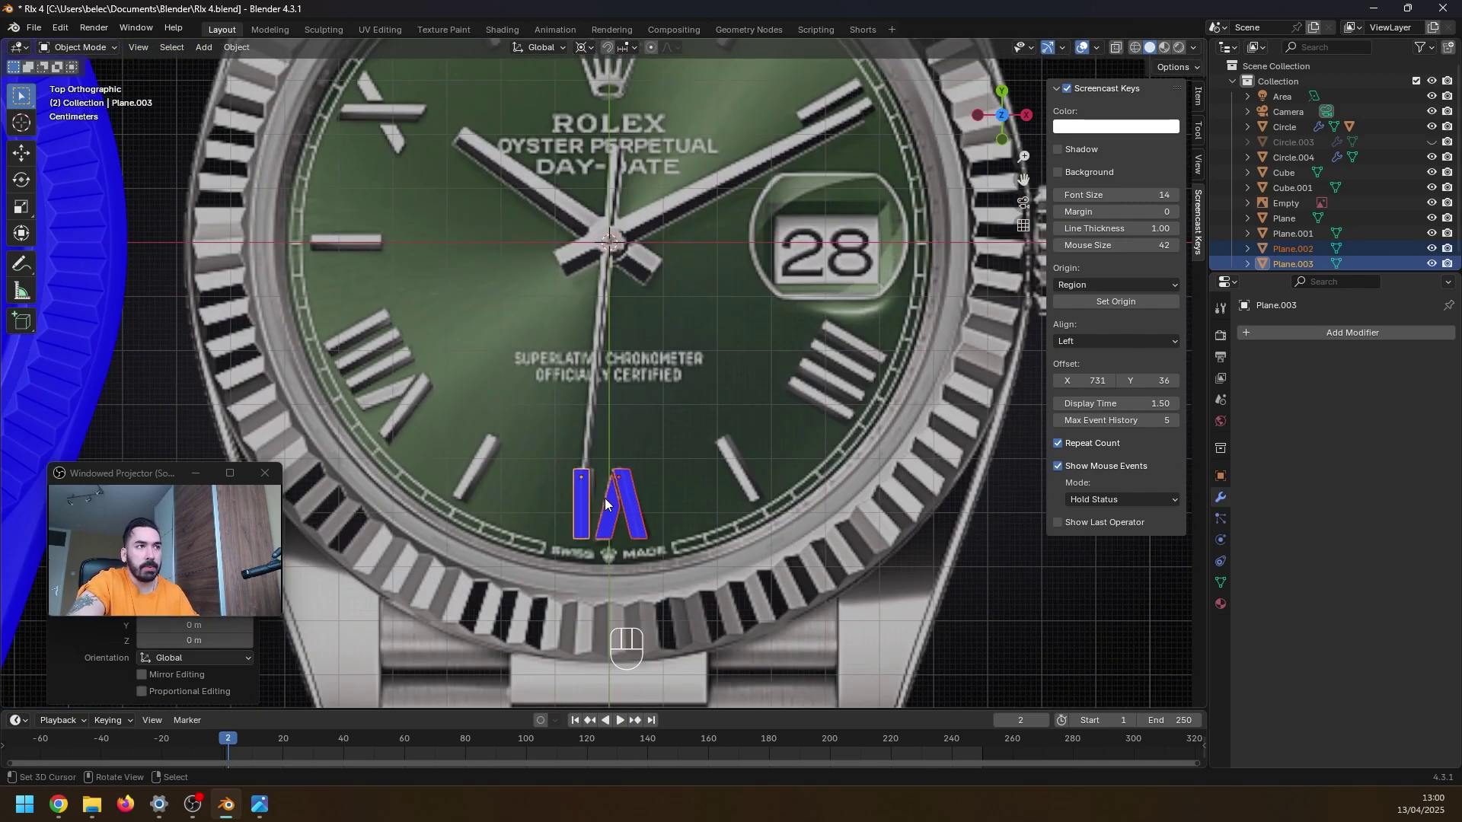
# - Move the original I bar along X onto the dial's vertical axis at twelve o'clock
pyautogui.scroll(-4, 609, 466)
pyautogui.click(491, 284)
pyautogui.scroll(4, 492, 283)
pyautogui.press('g')
pyautogui.press('x')
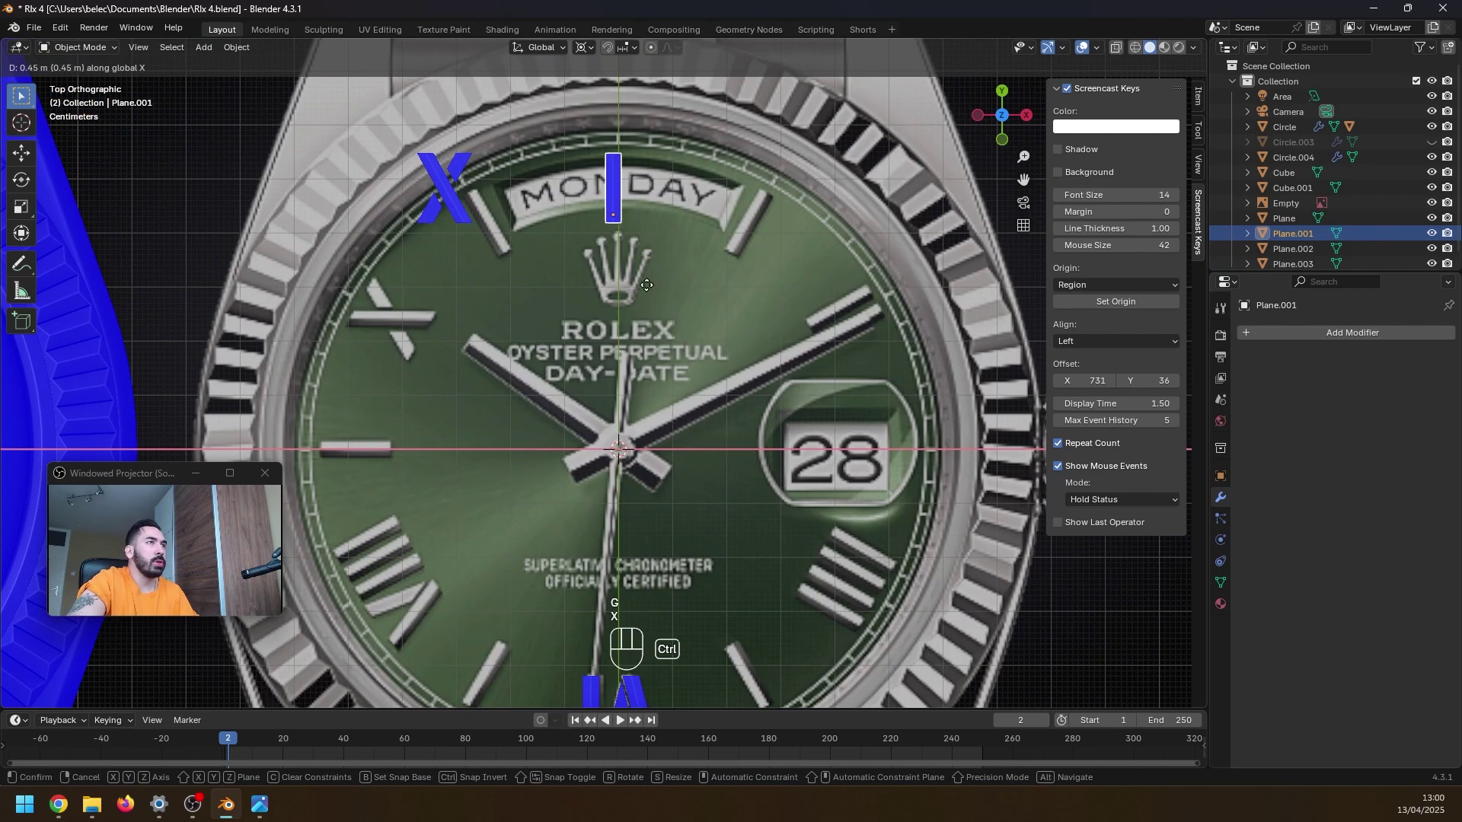
pyautogui.click(654, 230)
# - Duplicate the twelve o'clock bar rotated 30° to one o'clock, and duplicate that copy rotated −60° to eleven o'clock
pyautogui.hotkey('shift', 'd')
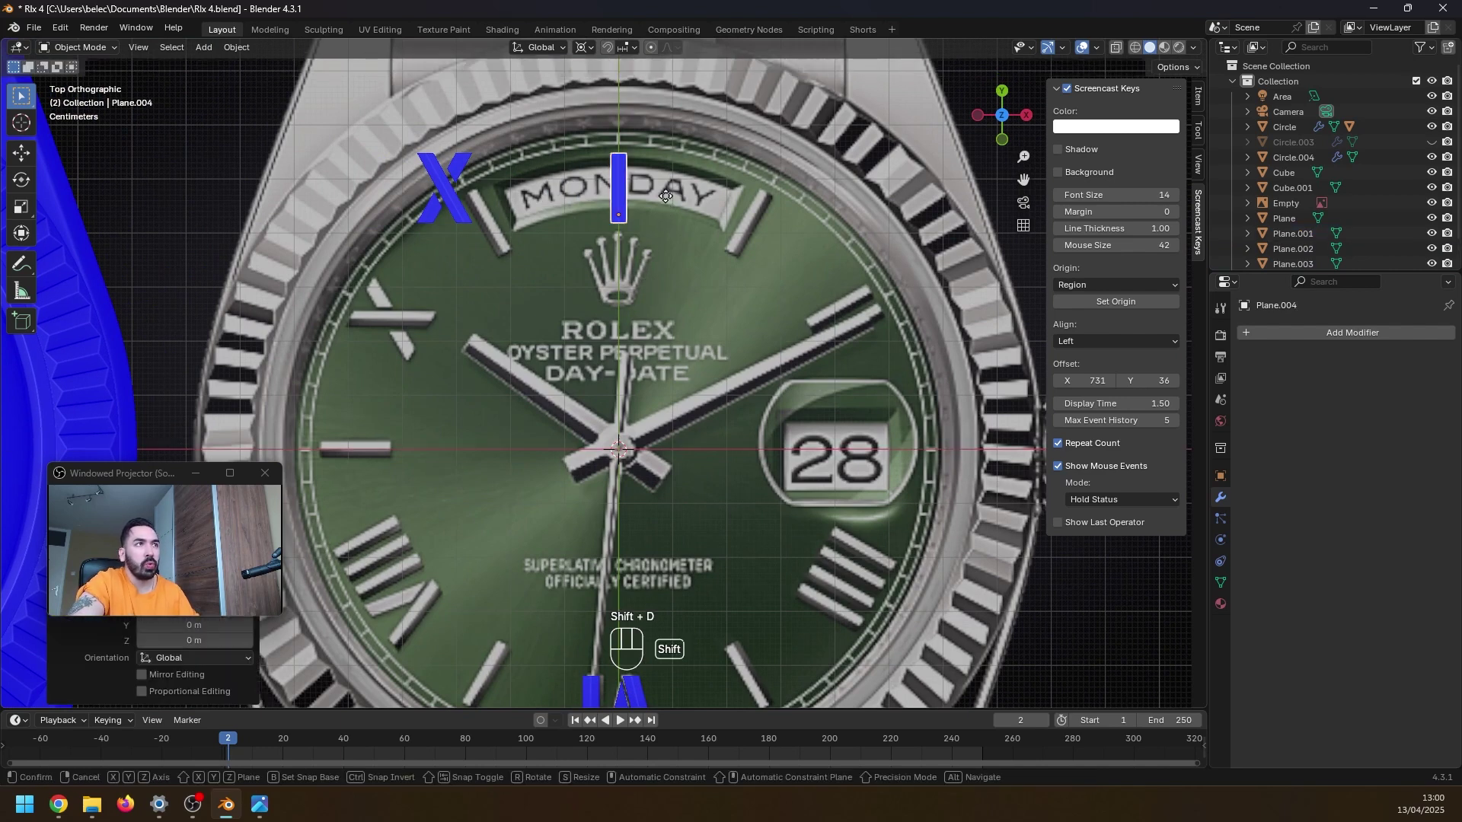
pyautogui.press('r')
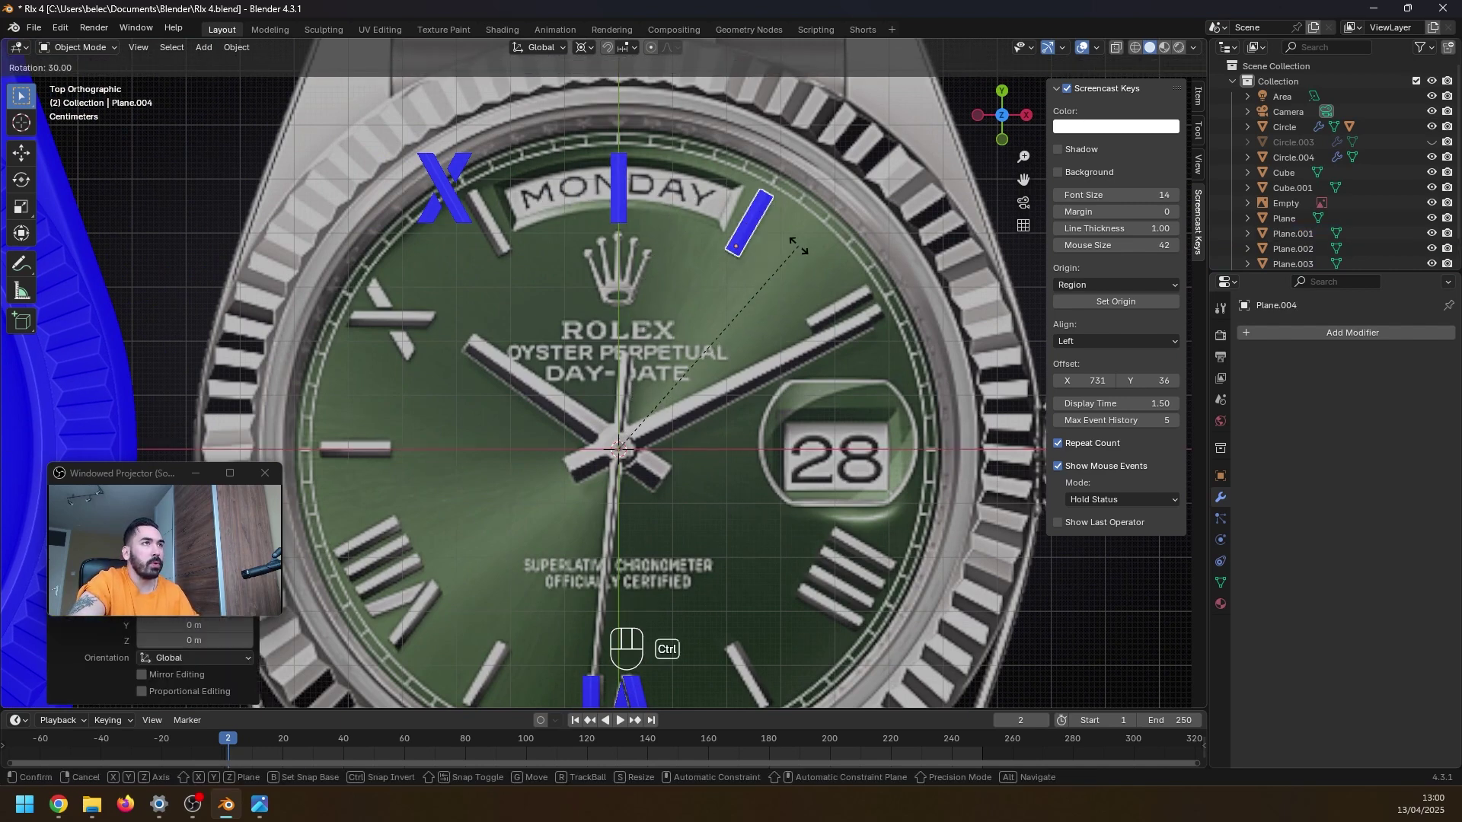
pyautogui.click(798, 246)
pyautogui.hotkey('shift', 'd')
pyautogui.press('r')
pyautogui.click(581, 213)
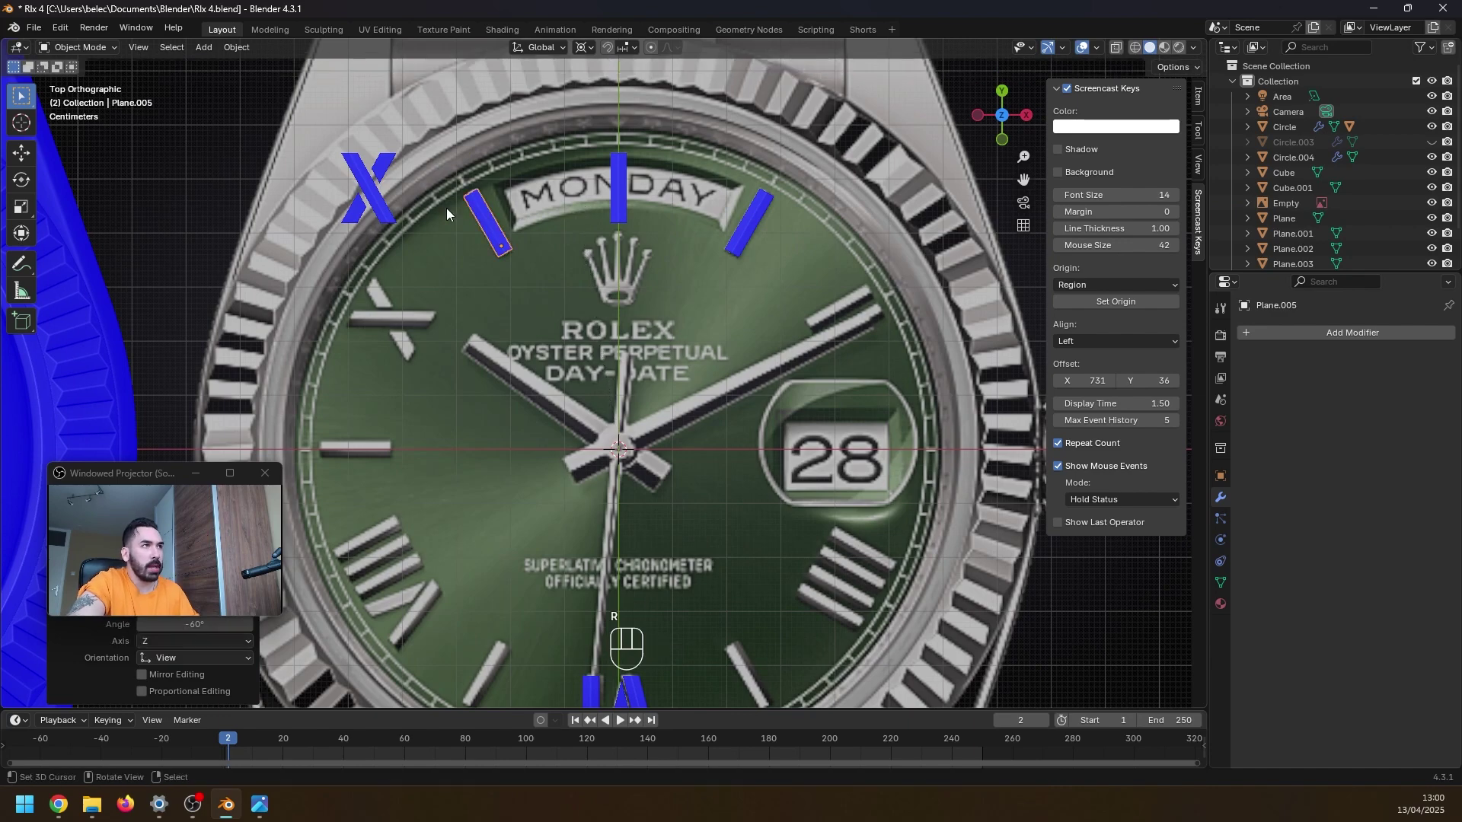
# - Bring the X numeral onto the dial's vertical axis and rotate it −60° about the dial centre to ten o'clock
pyautogui.click(388, 209)
pyautogui.hotkey('alt', 'r')
pyautogui.press('r')
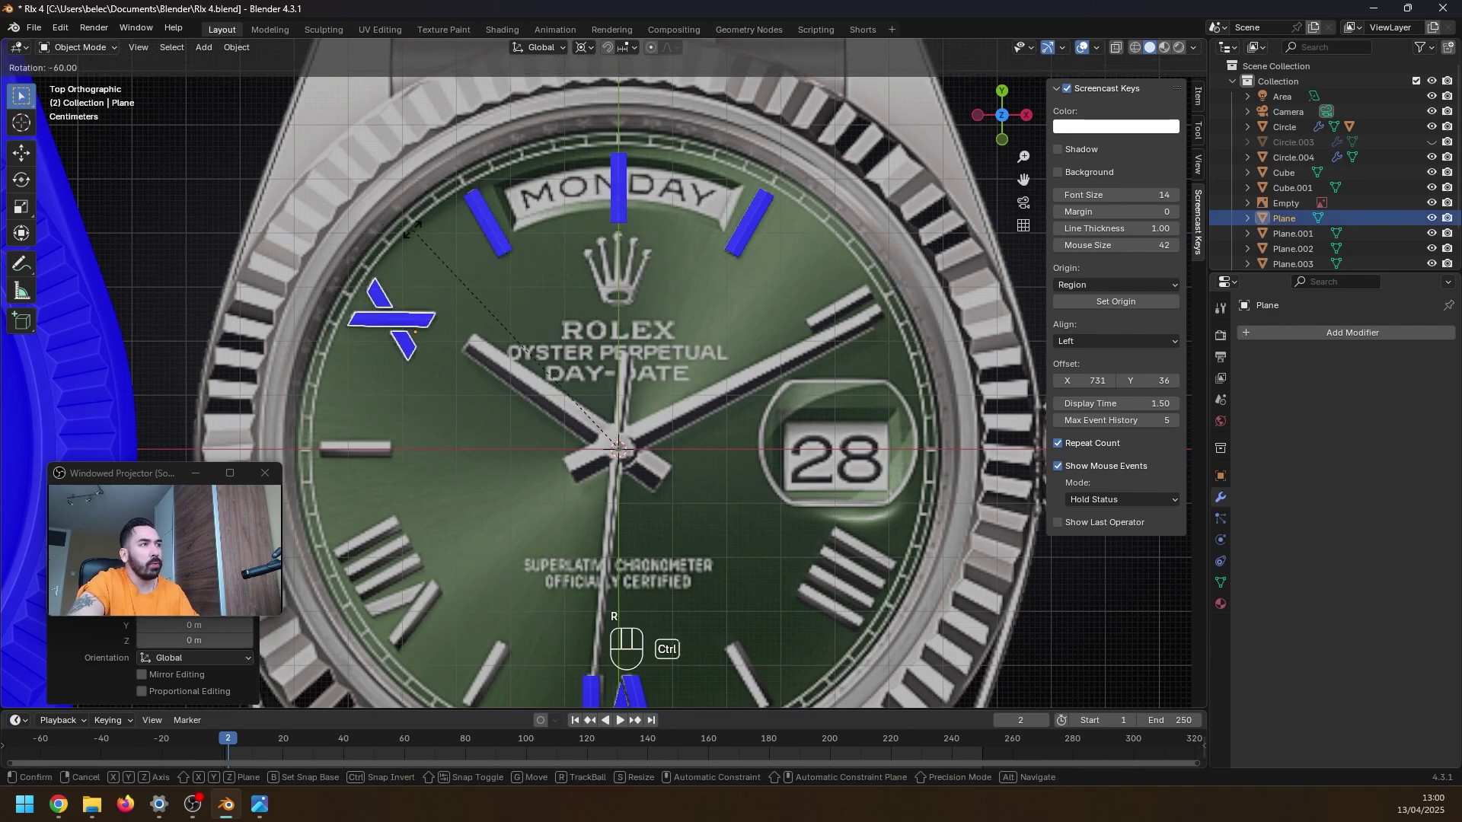
pyautogui.click(444, 264)
# - Duplicate the twelve o'clock bar and rotate the copy −90° about the dial centre to nine o'clock
pyautogui.hotkey('ctrl', 'z')
pyautogui.press('r')
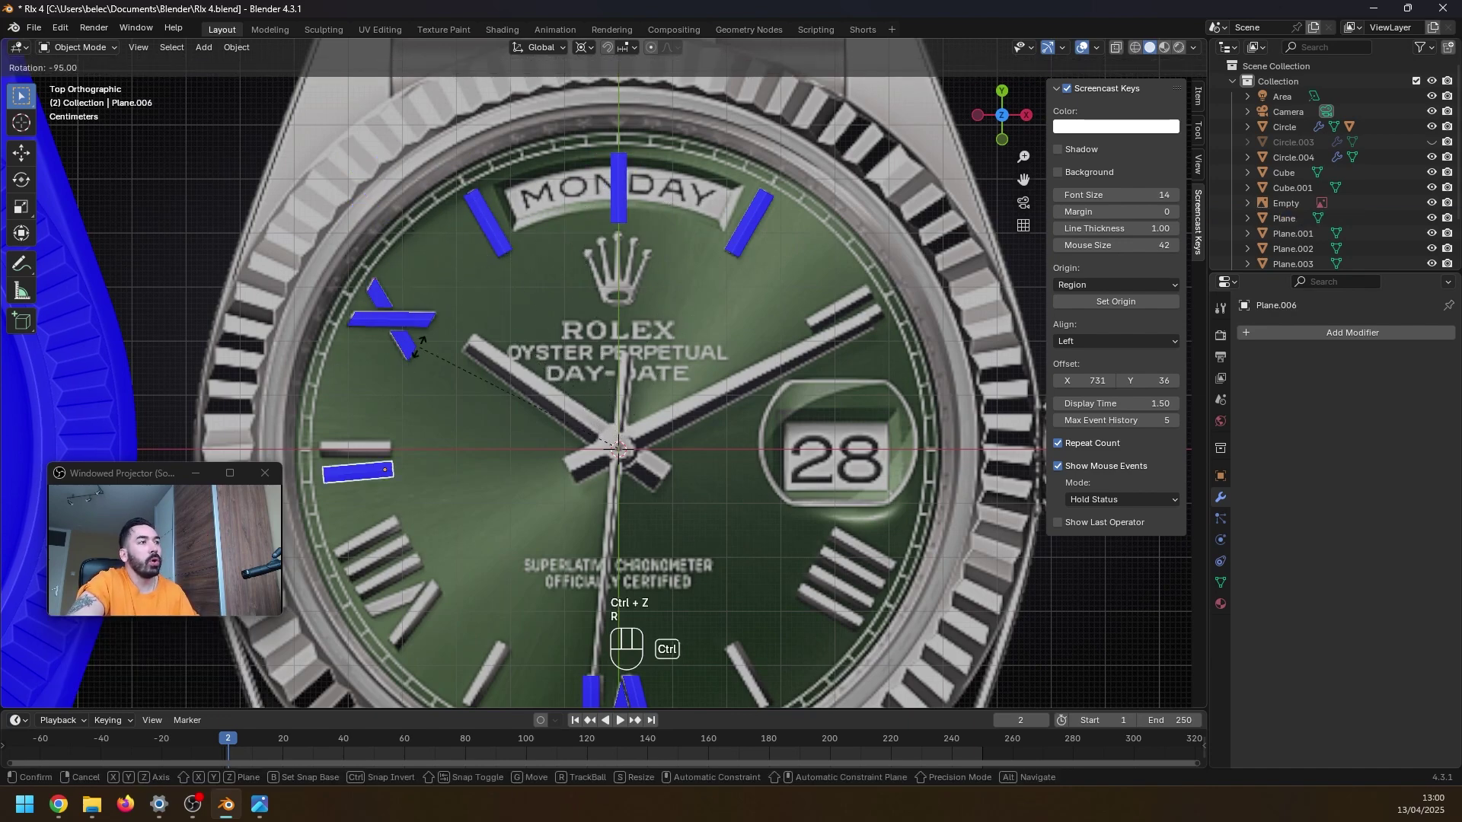
pyautogui.click(416, 348)
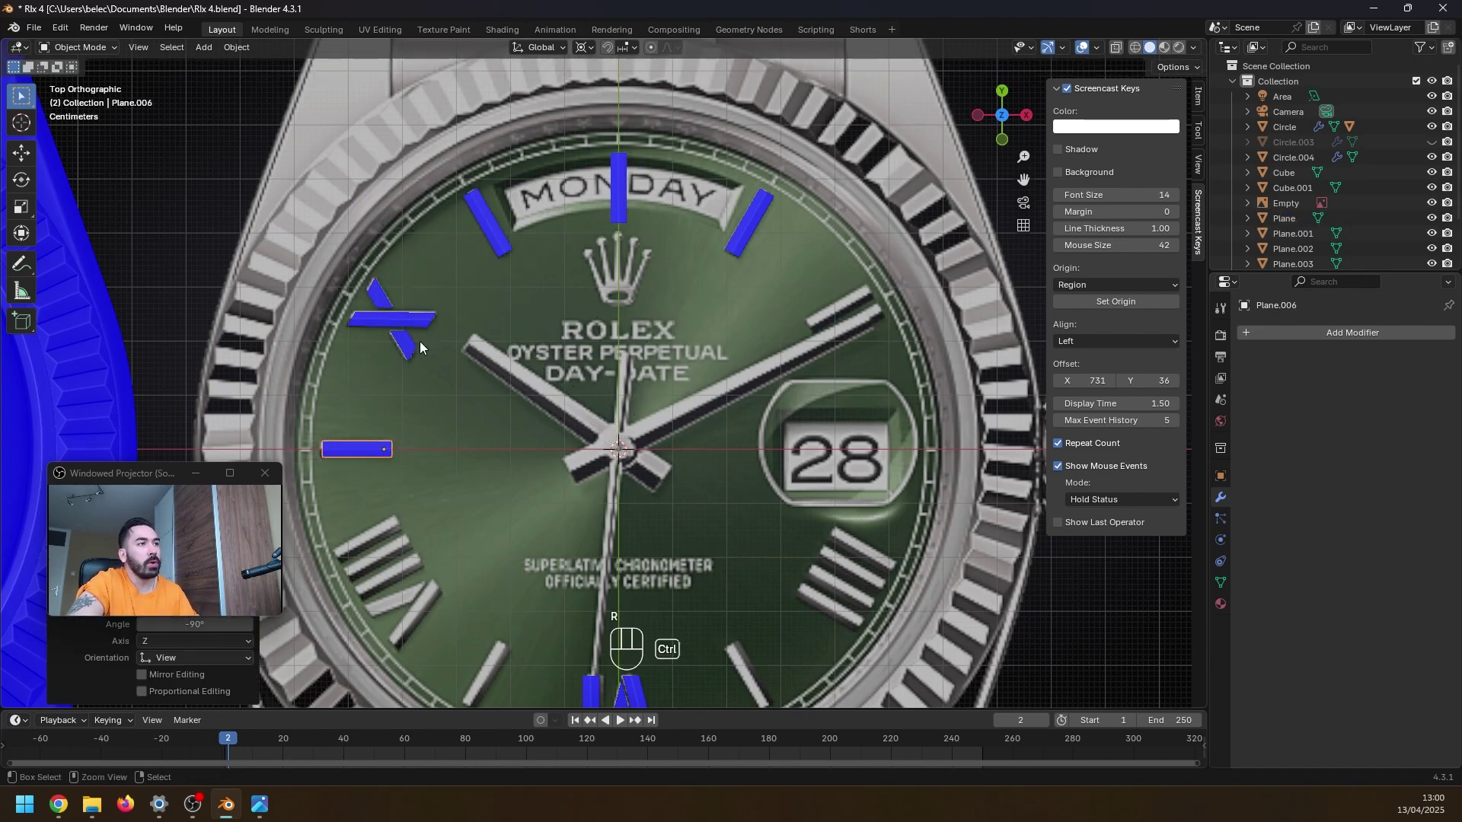
# - Duplicate the nine o'clock bar and rotate the copy −60° about the dial centre to seven o'clock
pyautogui.keyDown('shift'); pyautogui.moveTo(489, 367); pyautogui.dragTo(533, 272, button='middle'); pyautogui.keyUp('shift')
pyautogui.hotkey('shift', 'd')
pyautogui.press('r')
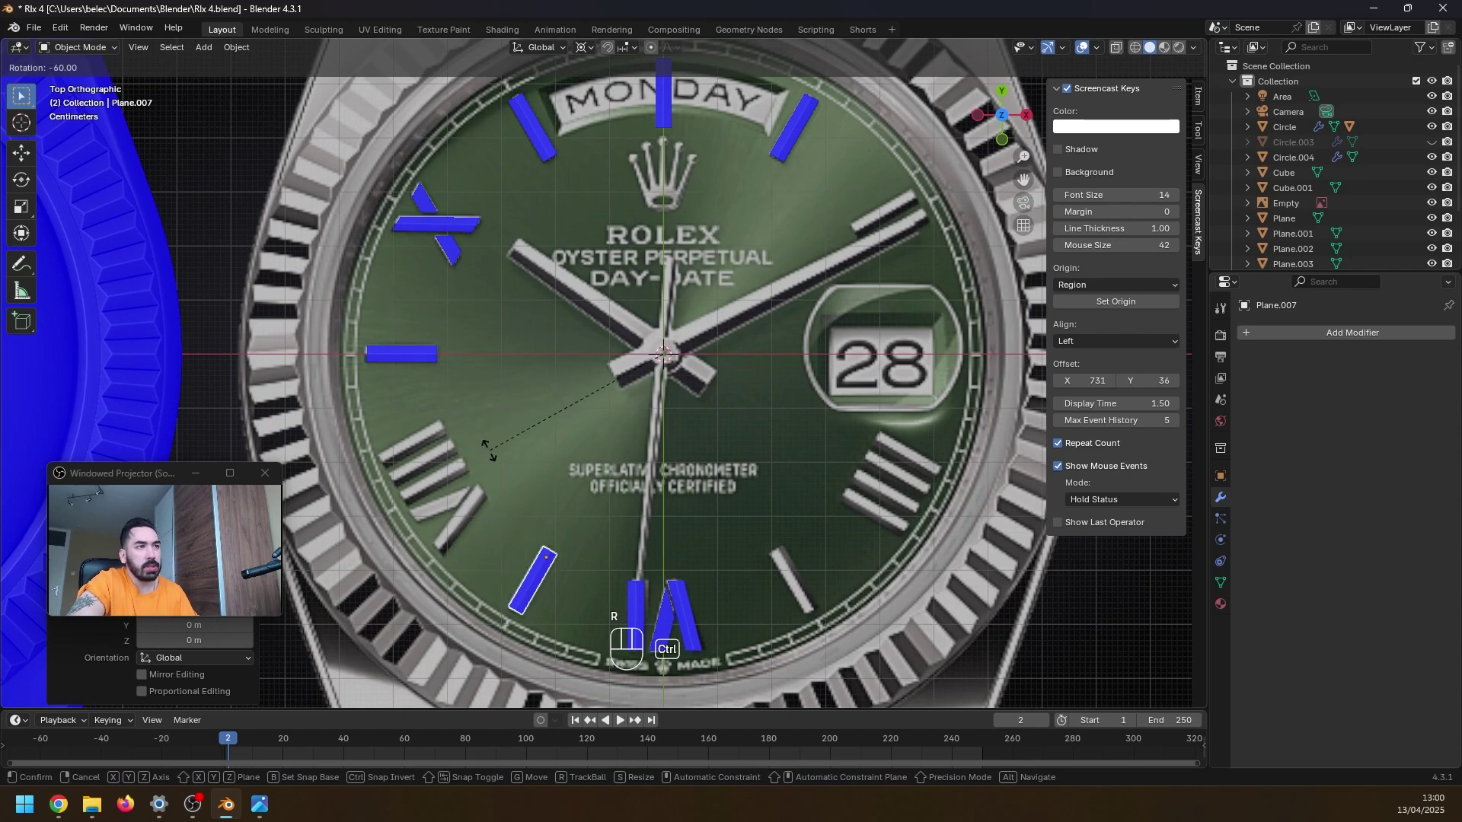
pyautogui.click(491, 449)
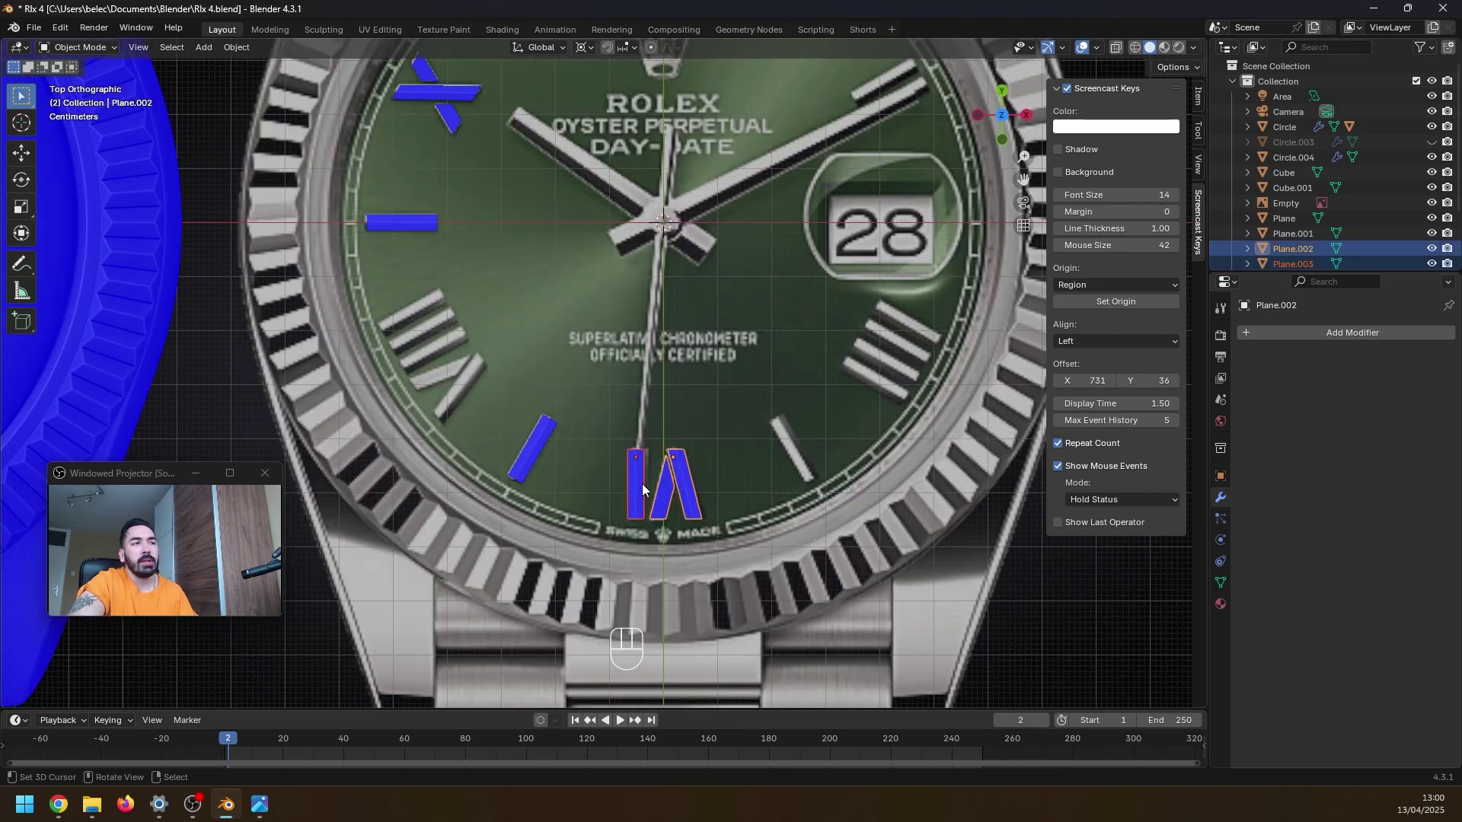
# - Duplicate the VI numeral's V and I together and rotate the copy about the dial centre onto the eight o'clock marker
pyautogui.keyDown('shift'); pyautogui.rightClick(642, 483); pyautogui.keyUp('shift')
pyautogui.keyDown('shift'); pyautogui.rightClick(662, 492); pyautogui.keyUp('shift')
pyautogui.scroll(-4, 662, 491)
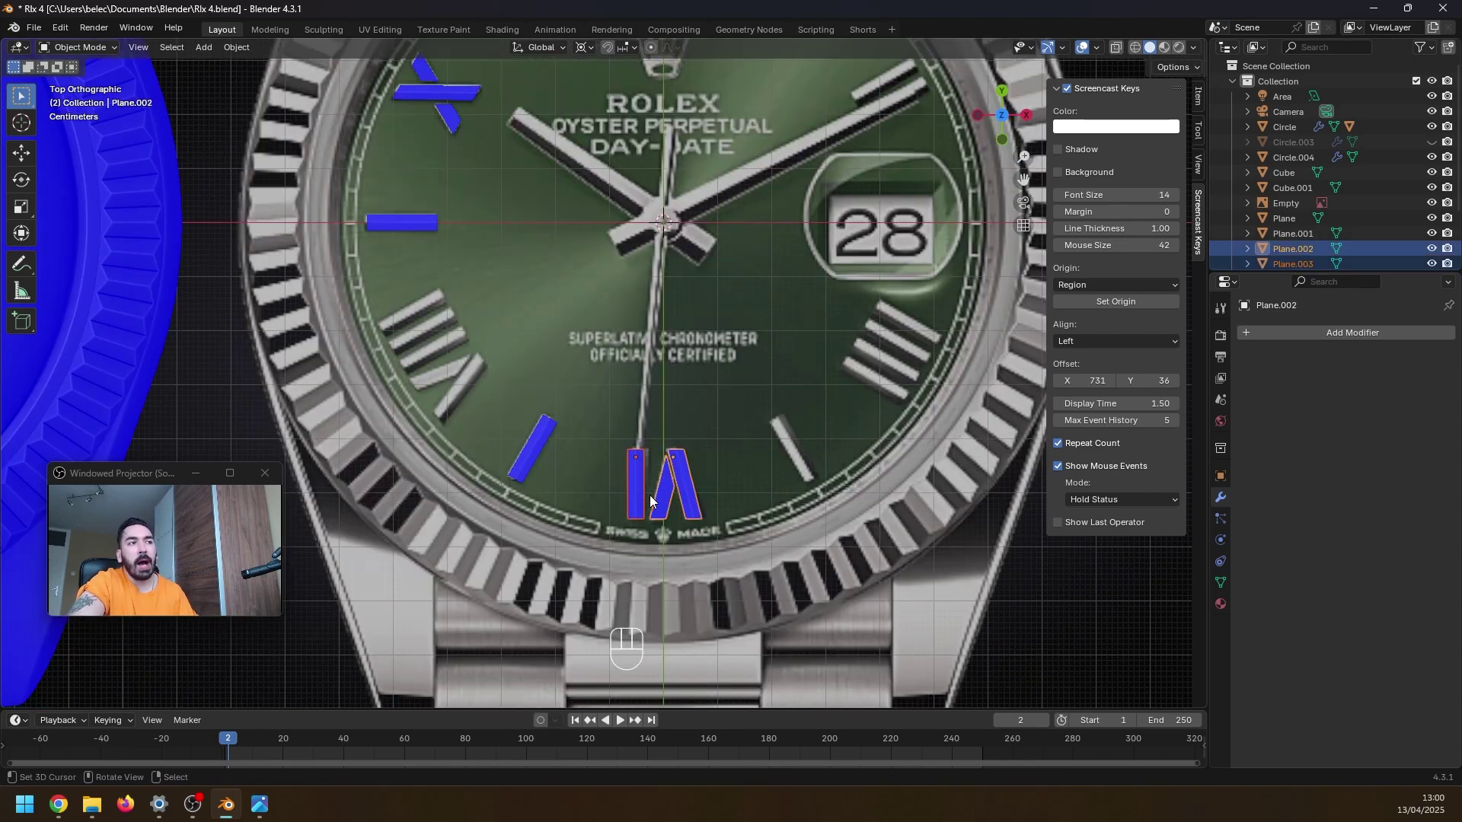
pyautogui.hotkey('shift', 'd')
pyautogui.press('r')
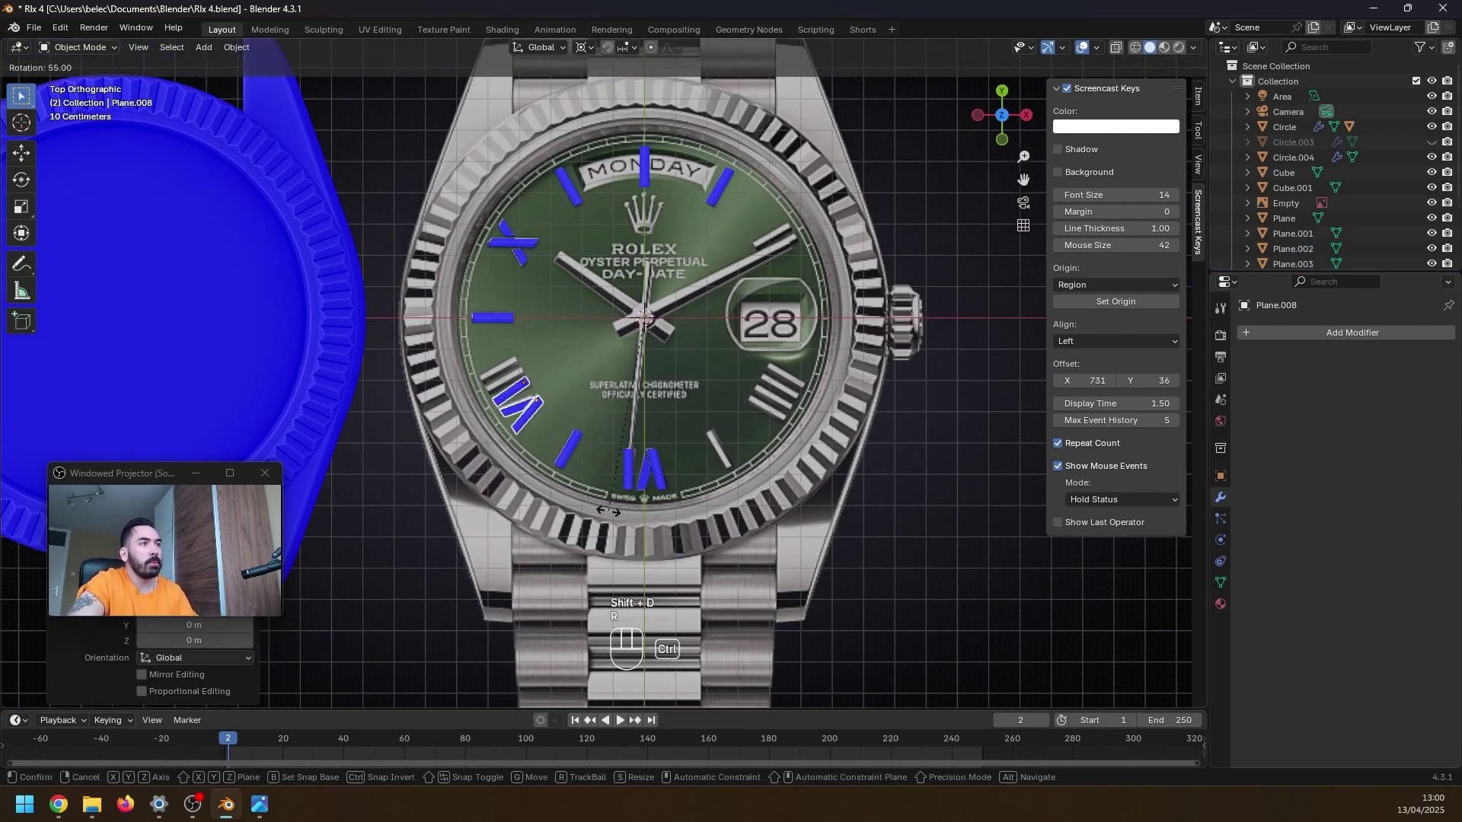
pyautogui.click(607, 510)
pyautogui.scroll(6, 555, 487)
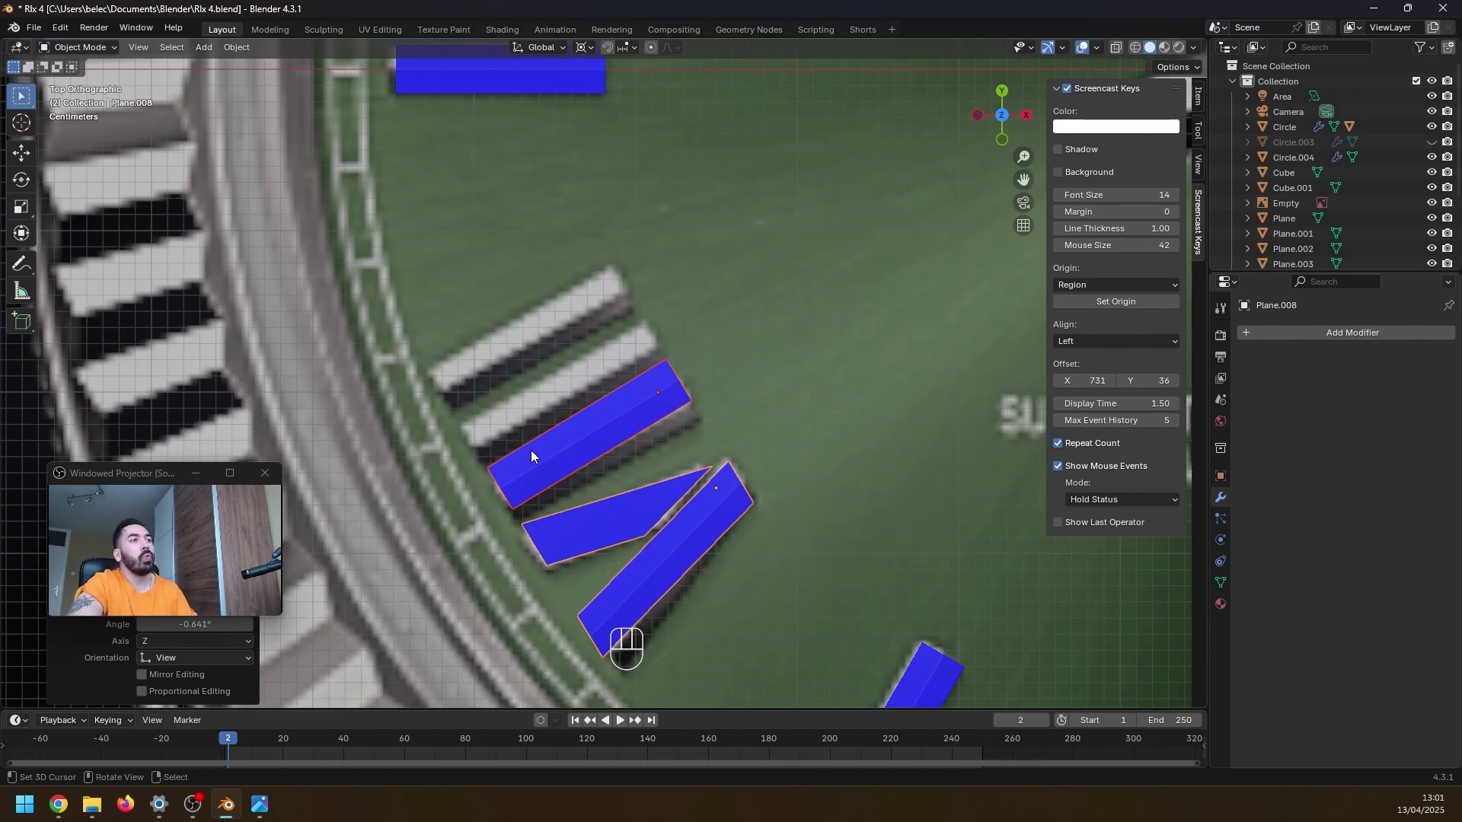
# - Select only the I bar beside the V in the eight o'clock numeral
pyautogui.rightClick(532, 450)
pyautogui.scroll(-4, 542, 446)
pyautogui.scroll(2, 567, 418)
pyautogui.scroll(-2, 586, 394)
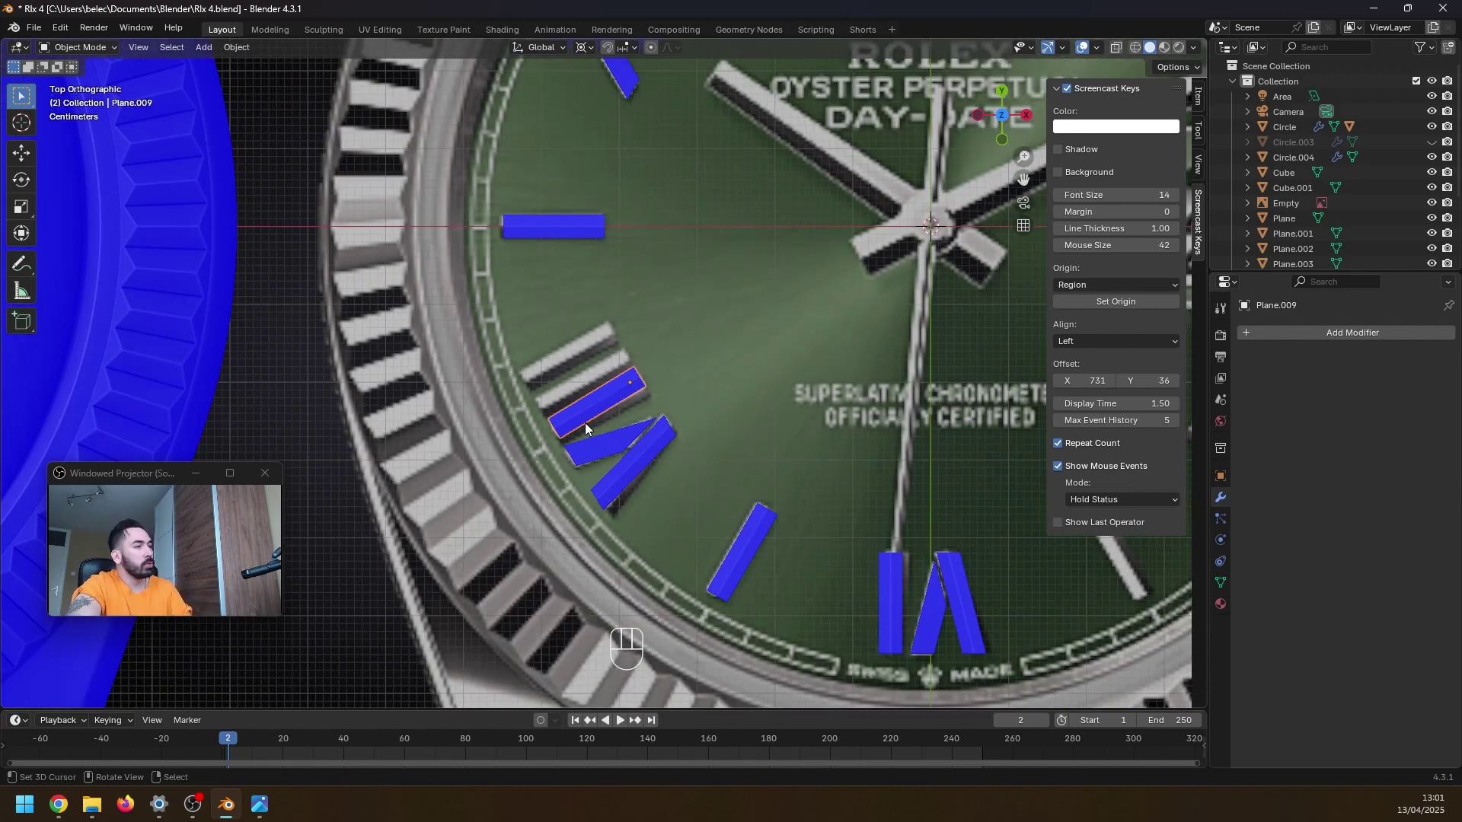
pyautogui.scroll(2, 568, 448)
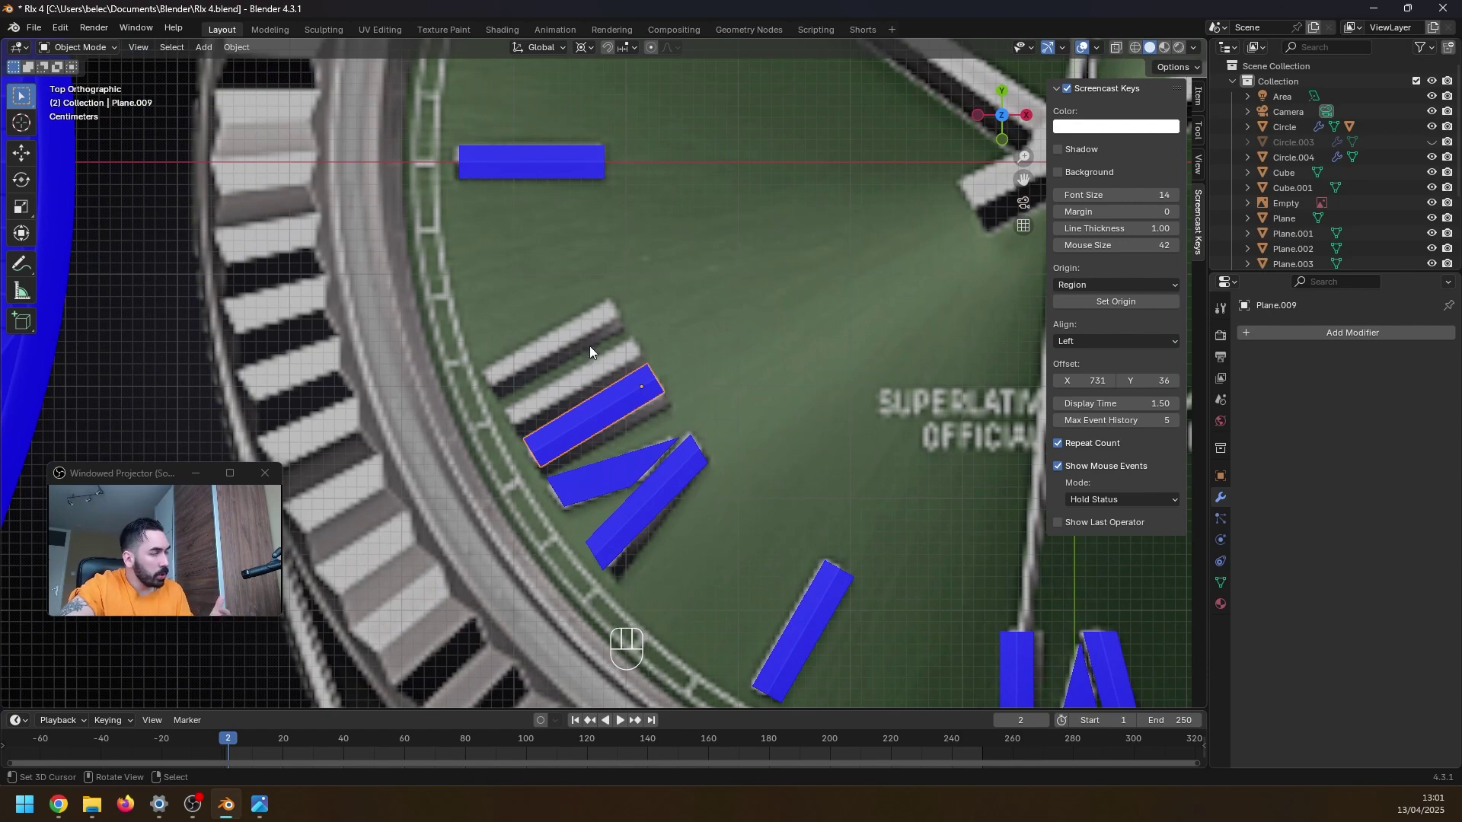
pyautogui.scroll(-3, 583, 441)
pyautogui.scroll(4, 655, 466)
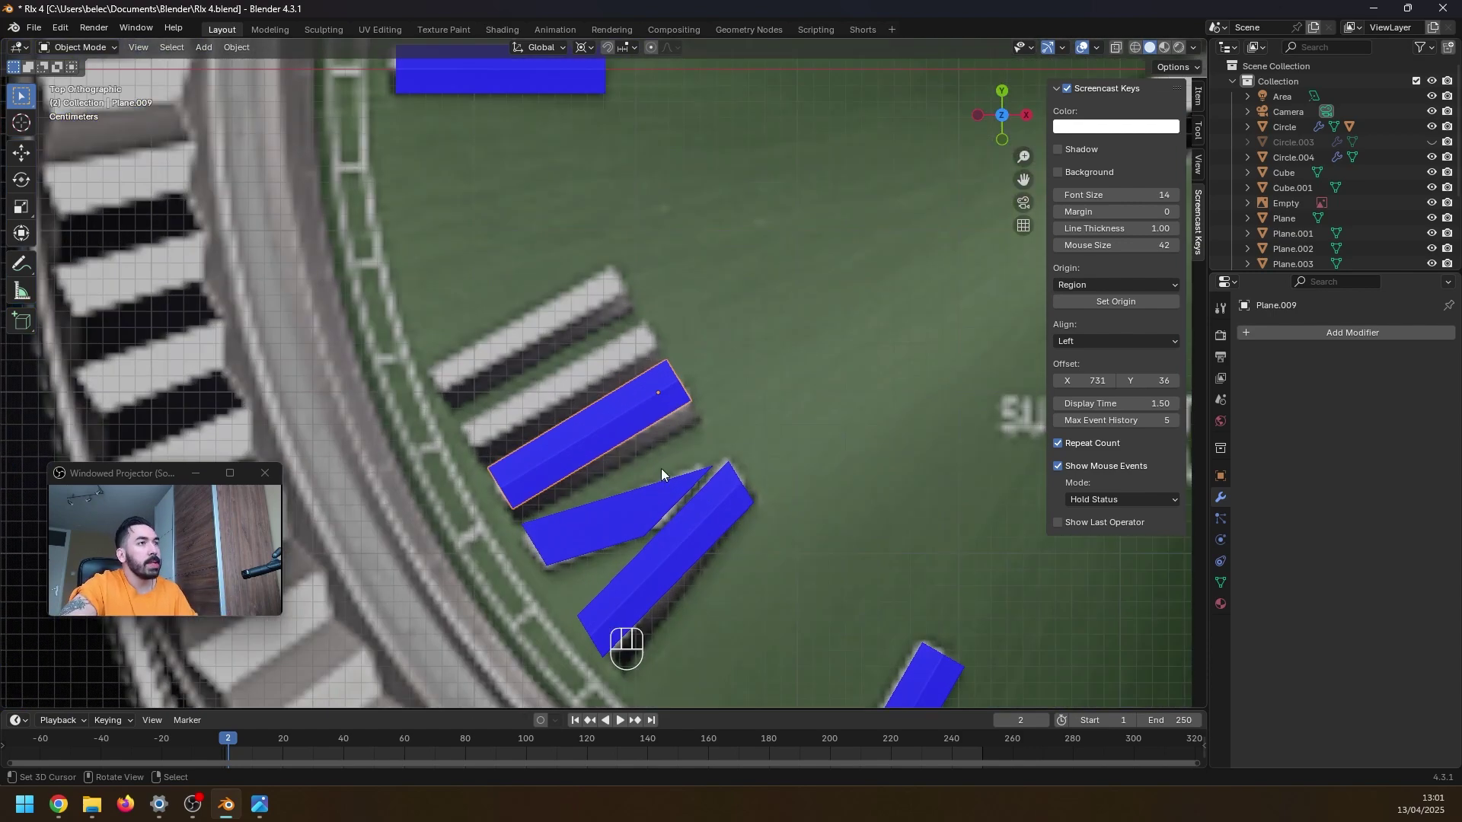
# - Try to slide the eight o'clock I bar along its local X axis towards the V
pyautogui.press('g')
pyautogui.press('x')
pyautogui.press('x')
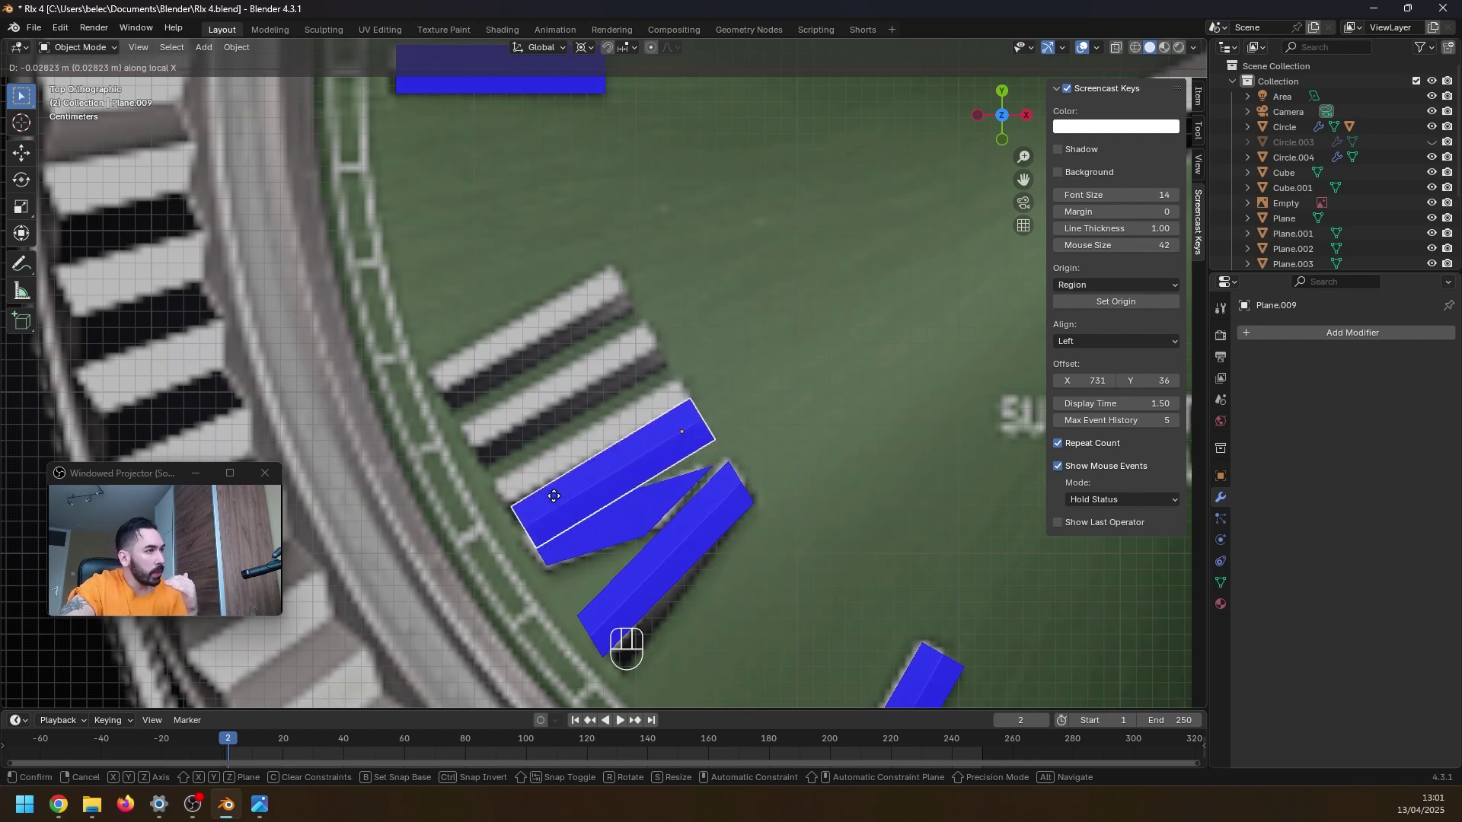
pyautogui.click(571, 520)
# - Hide the viewport's sidebar
pyautogui.scroll(-2, 530, 481)
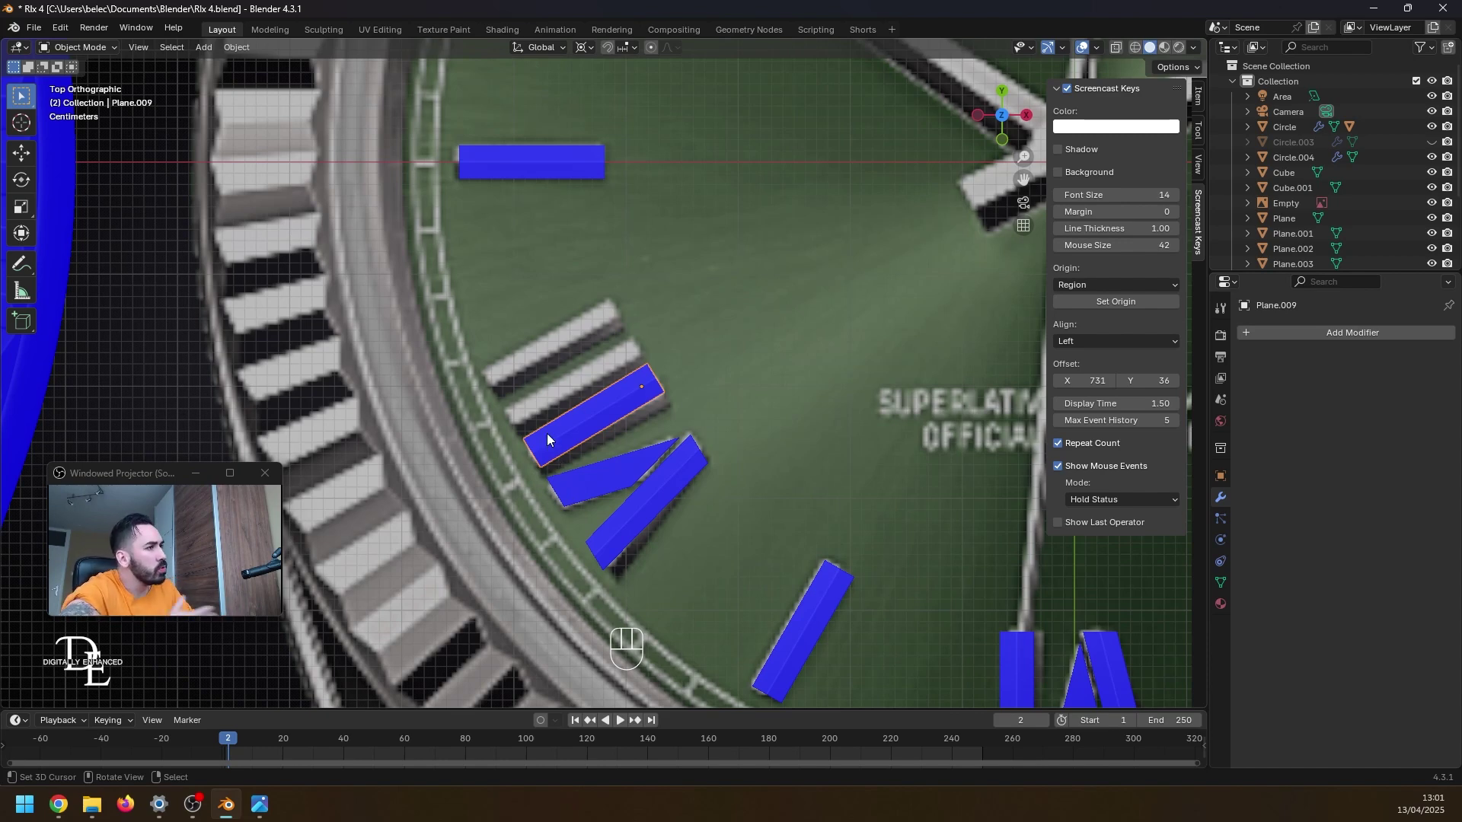
pyautogui.scroll(-1, 547, 434)
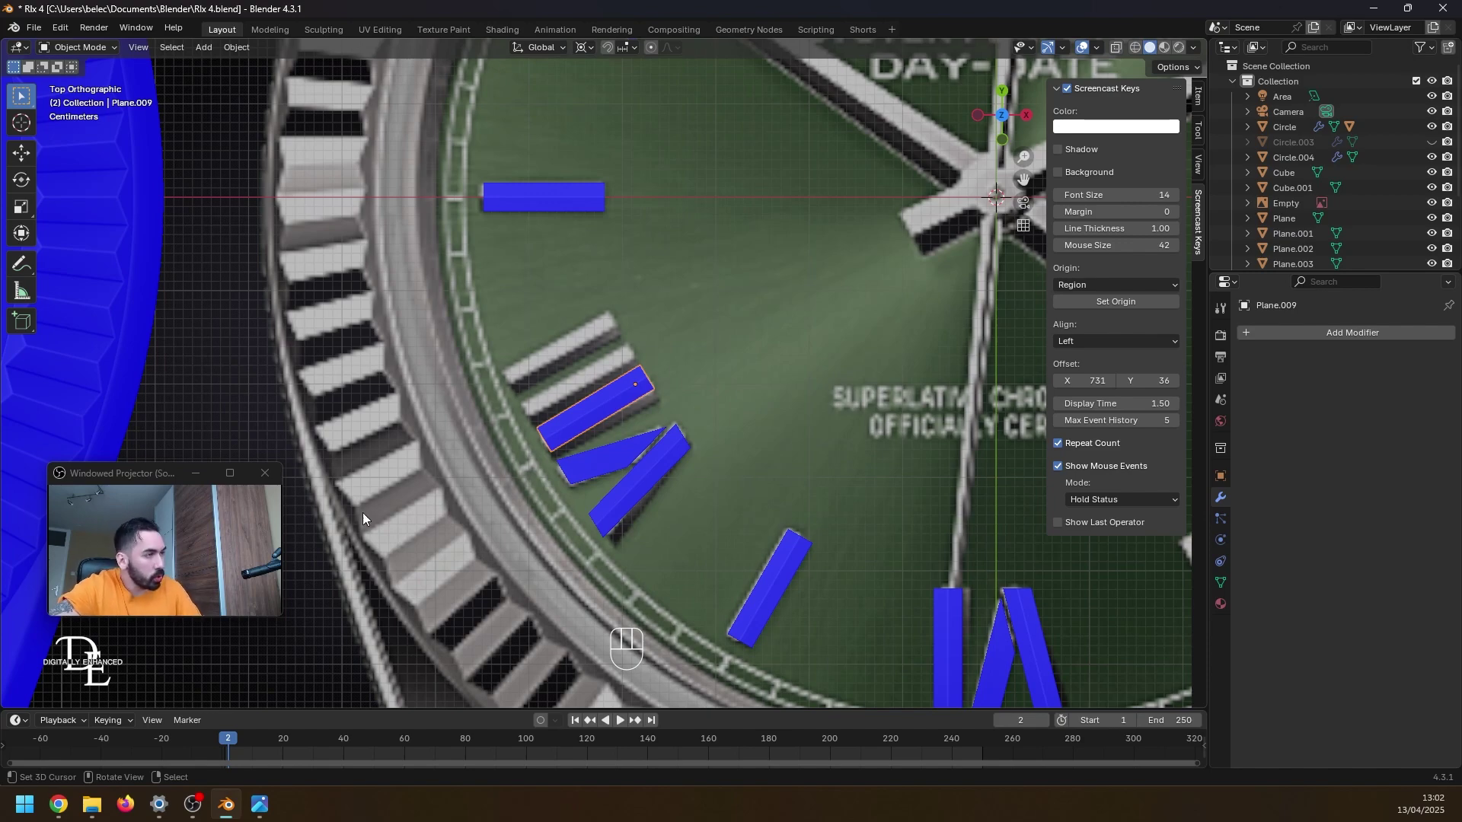
pyautogui.scroll(-1, 789, 372)
pyautogui.scroll(2, 592, 442)
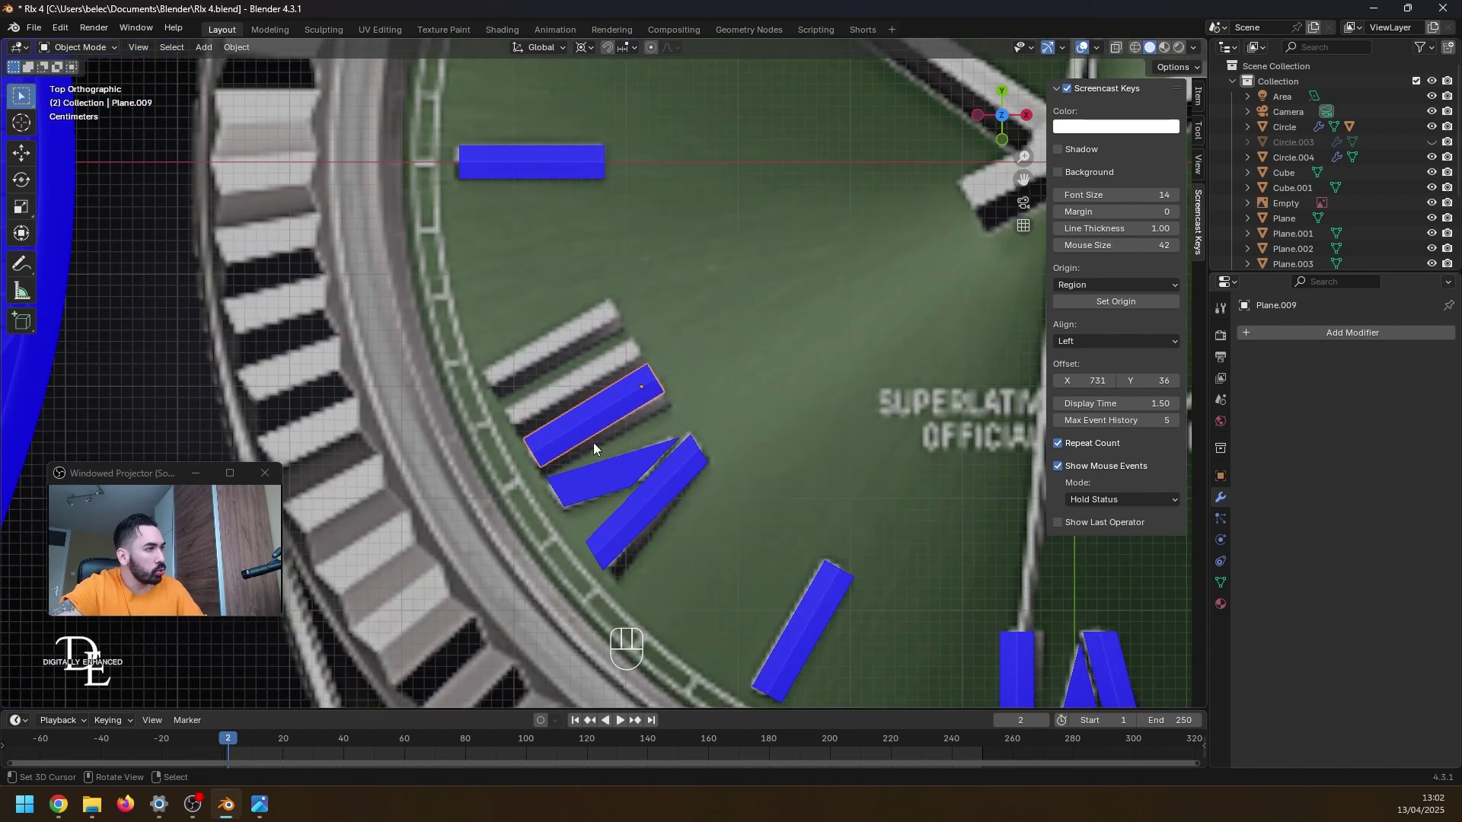
pyautogui.scroll(-1, 632, 409)
pyautogui.scroll(-1, 632, 409)
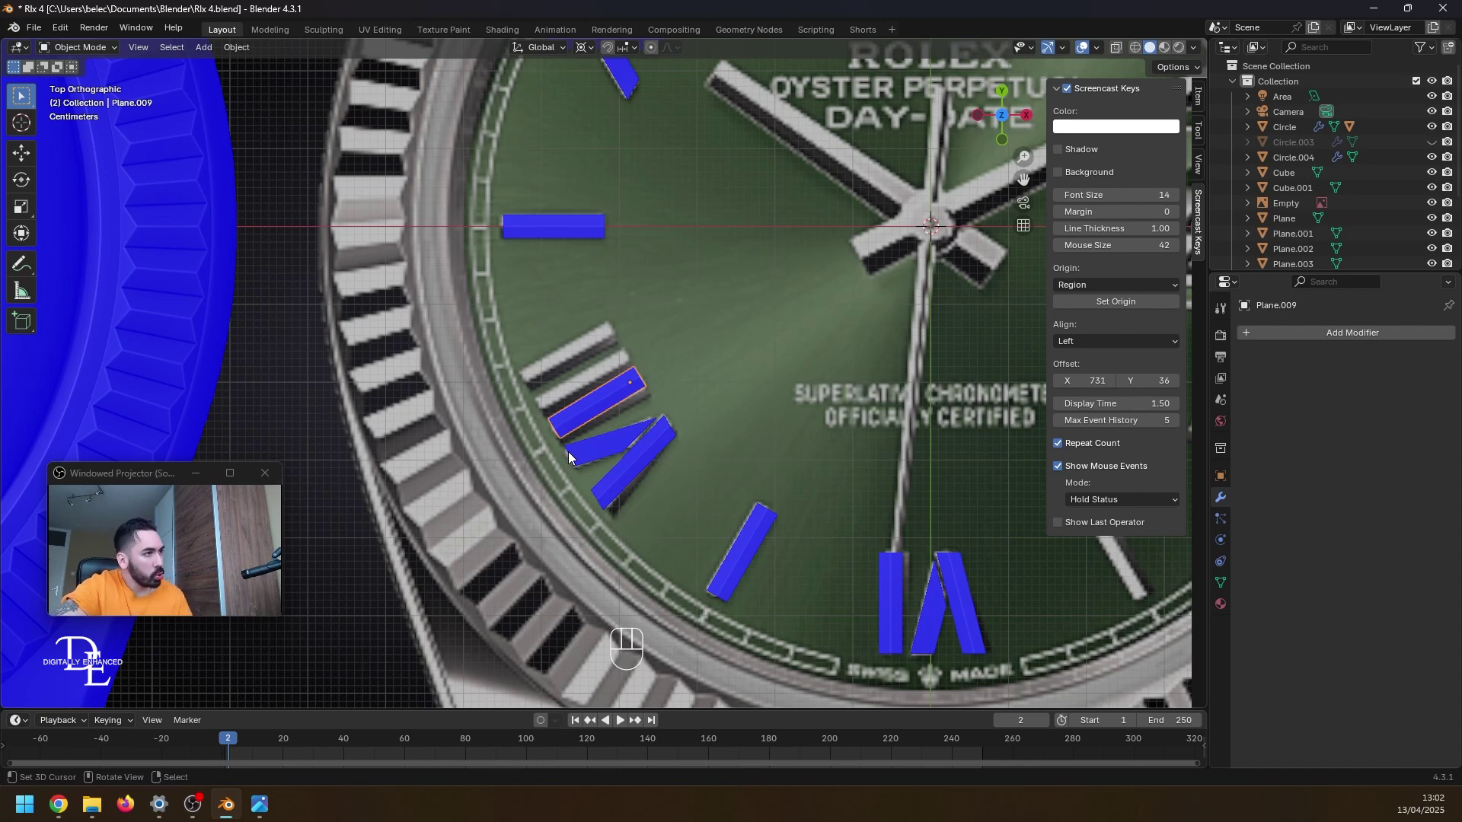
pyautogui.press('n')
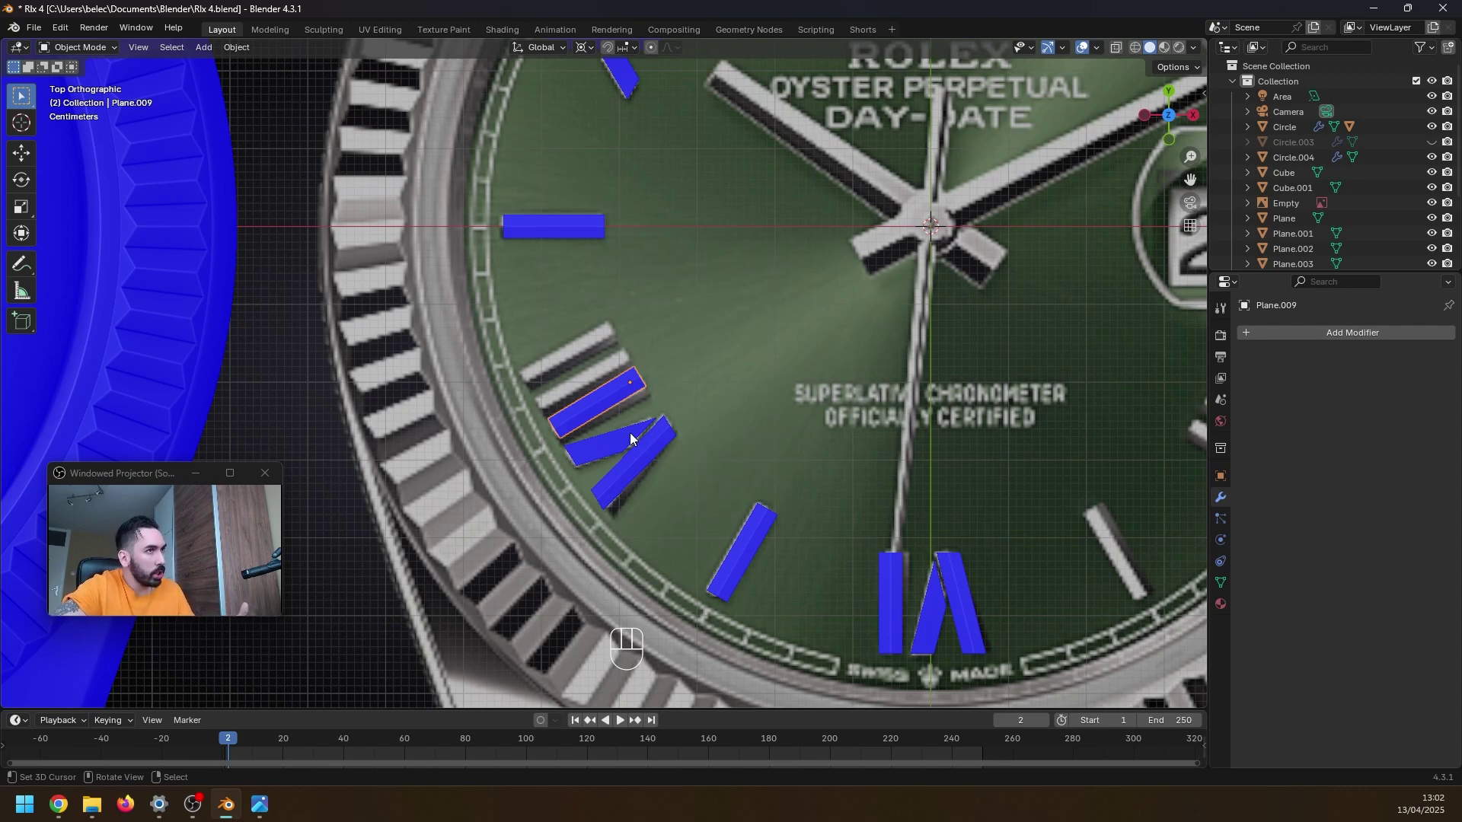
pyautogui.press('Tab')
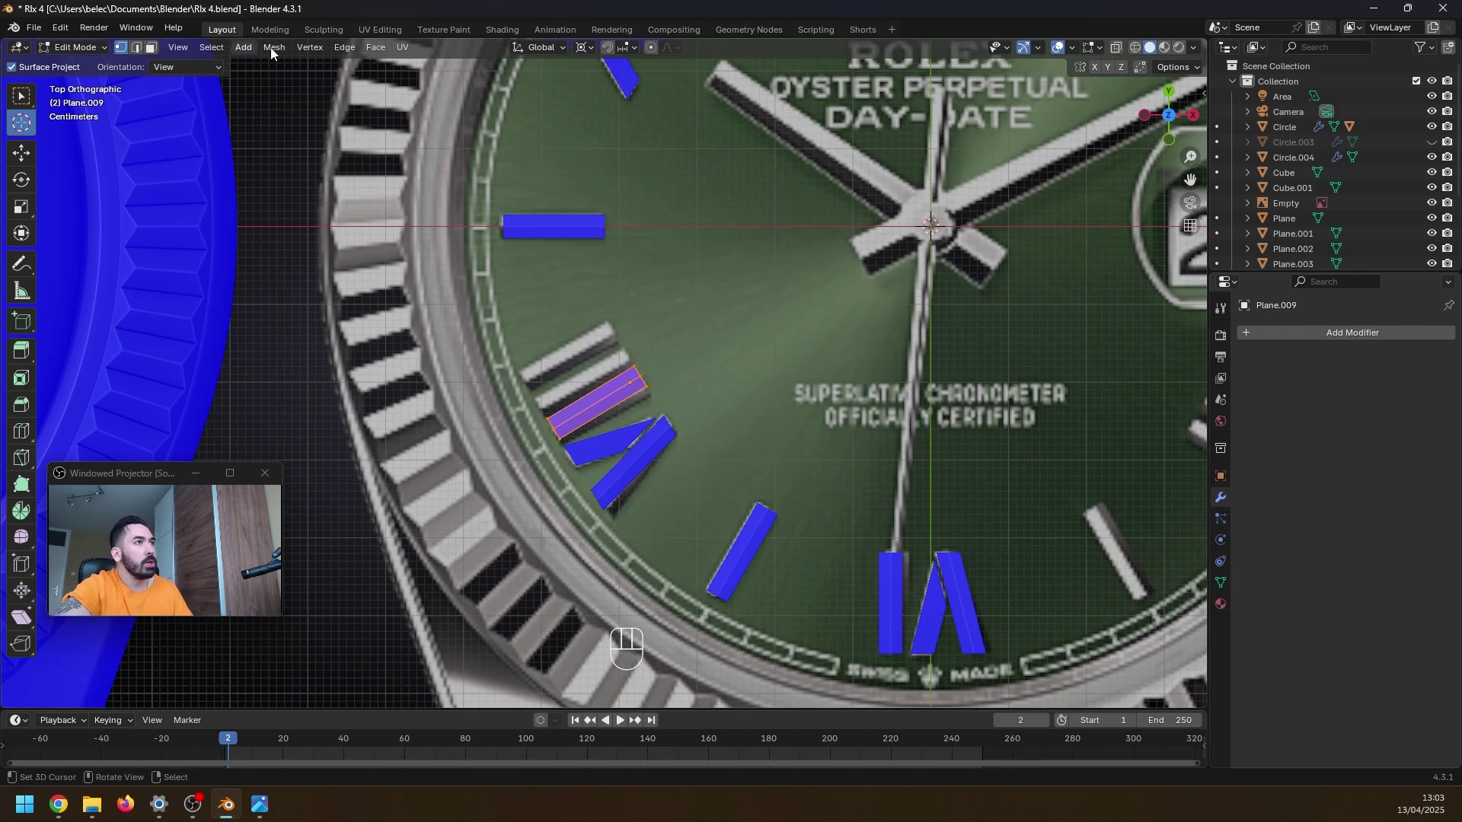
pyautogui.scroll(-2, 648, 257)
pyautogui.scroll(3, 598, 339)
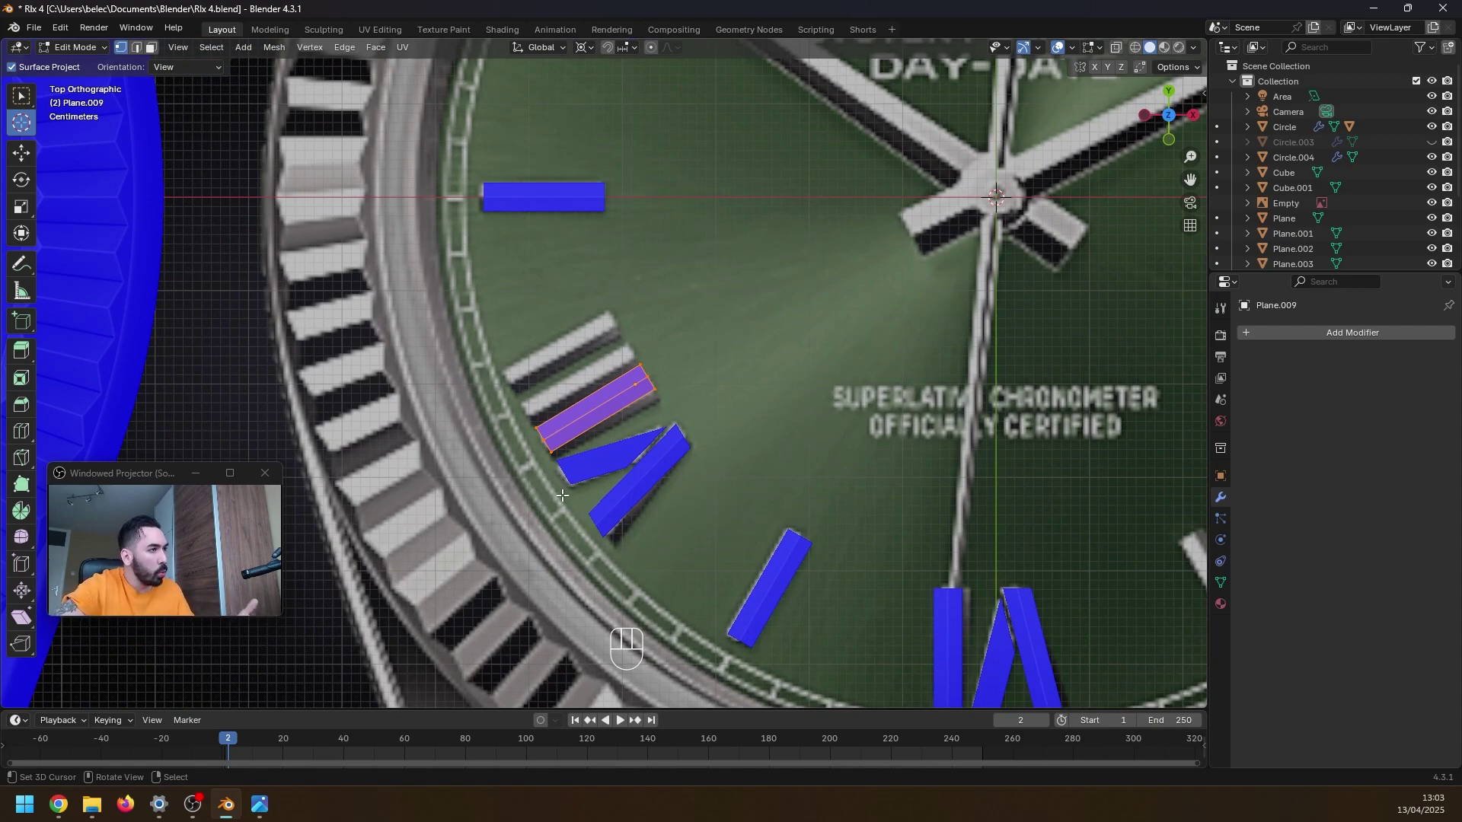
pyautogui.press('Tab')
# - Nudge the eight o'clock I bar along its local X axis to fit its spacing from the V
pyautogui.scroll(5, 574, 476)
pyautogui.press('g')
pyautogui.press('x')
pyautogui.press('x')
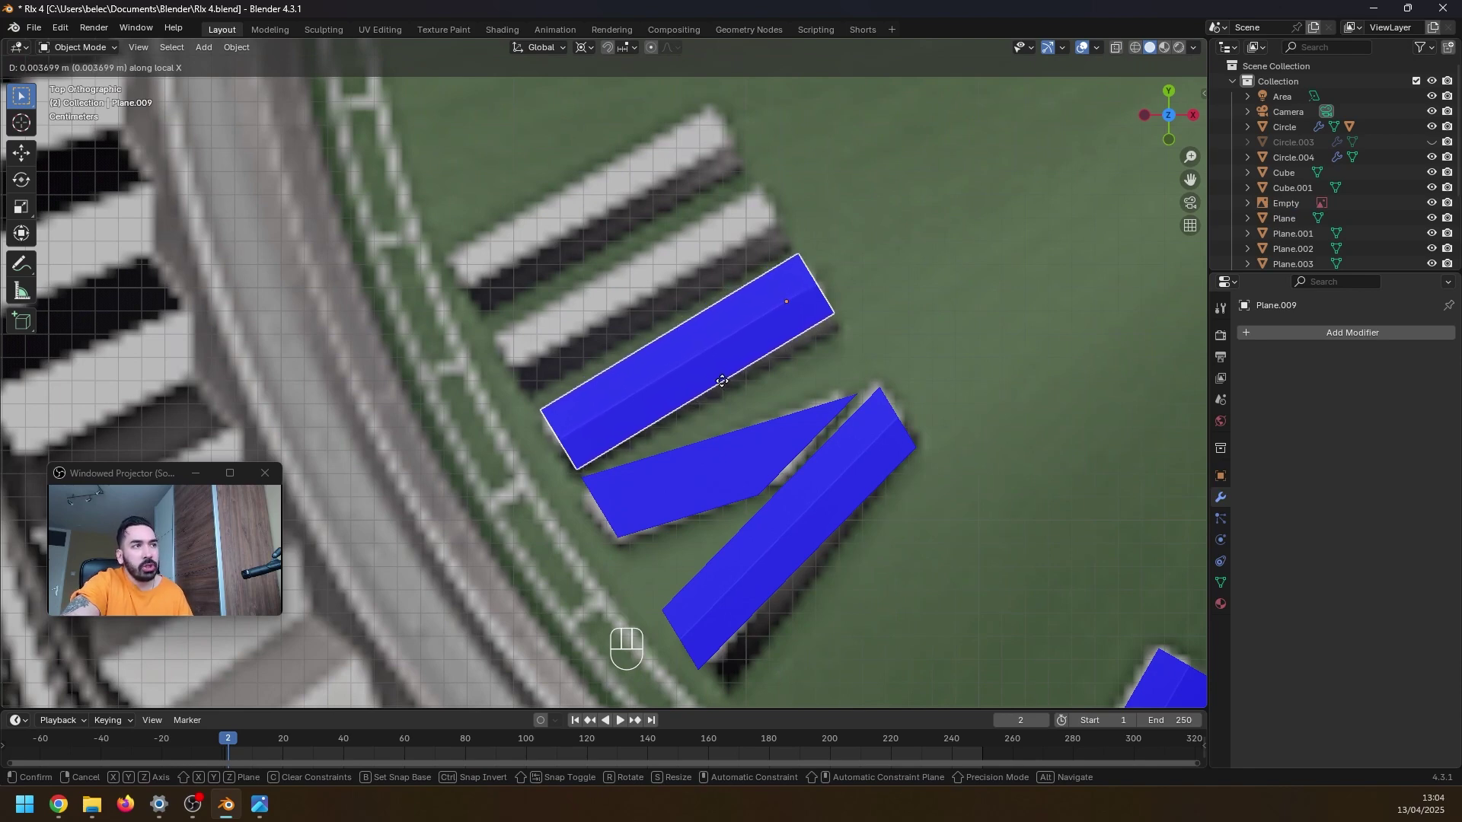
pyautogui.click(647, 454)
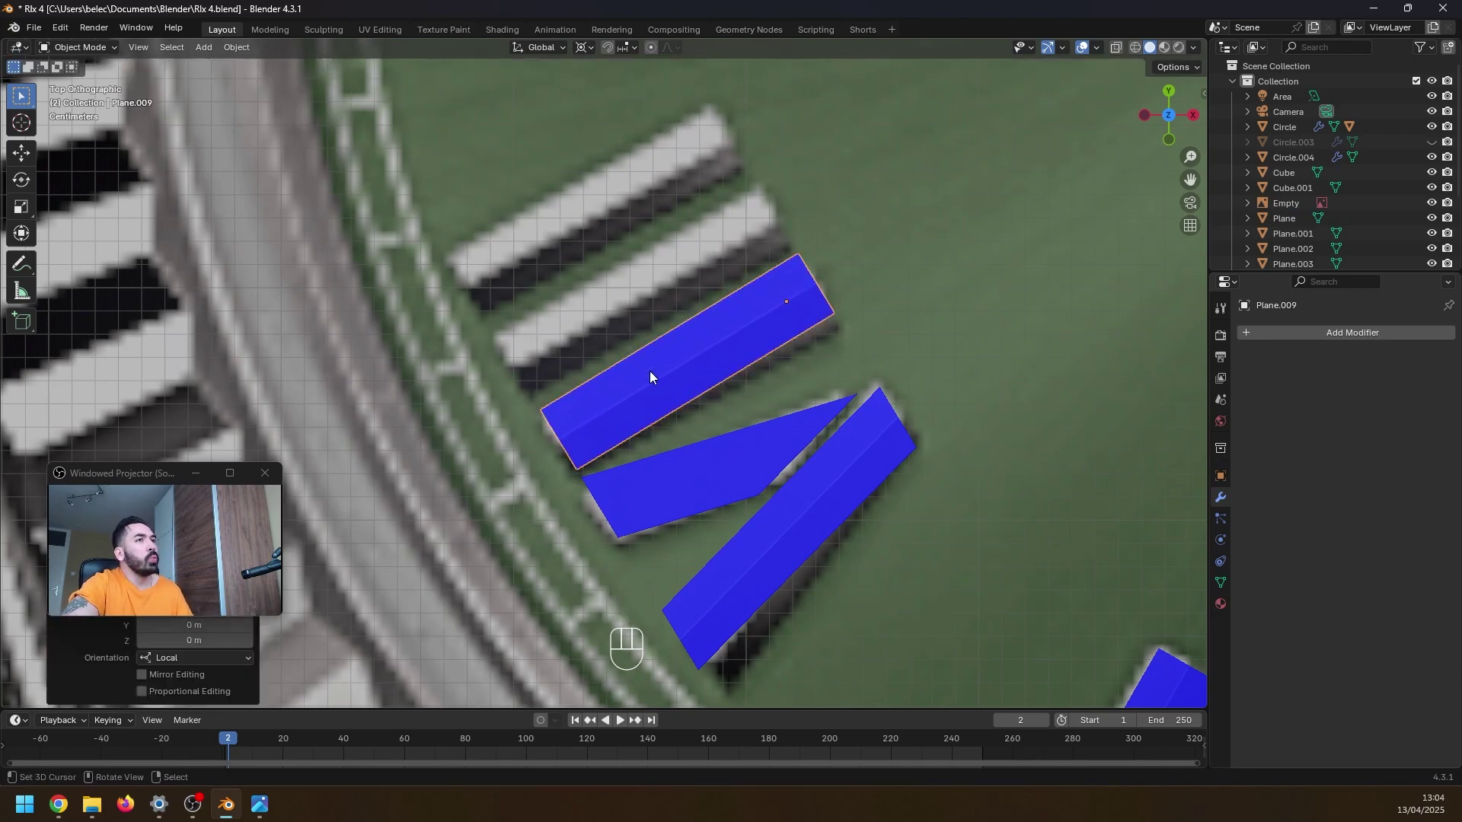
# - Add an Array modifier to the eight o'clock I bar and set its relative offset factor X to 1.7
pyautogui.click(1270, 335)
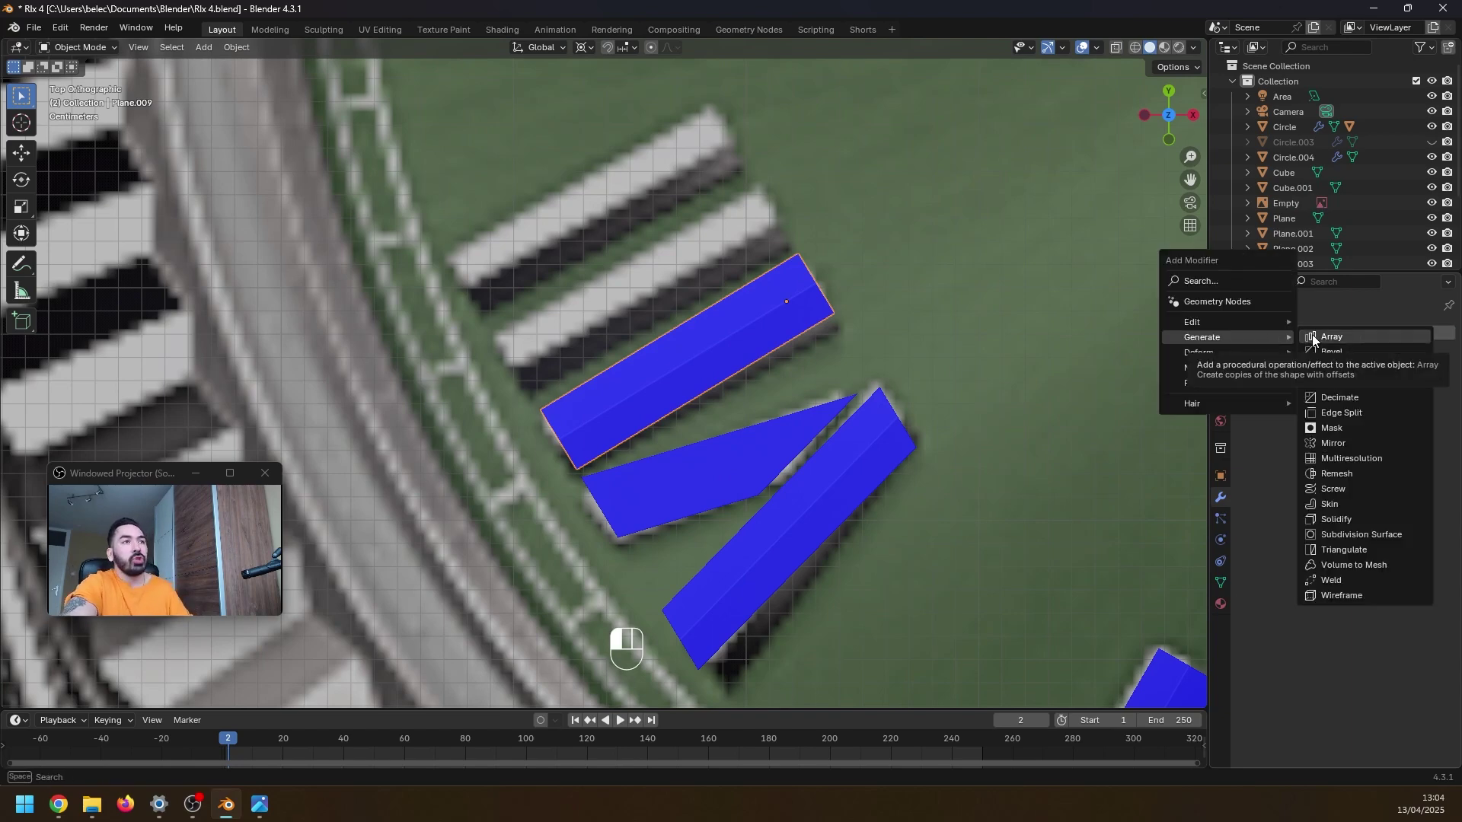
pyautogui.click(1312, 335)
pyautogui.moveTo(1377, 446); pyautogui.dragTo(1429, 446)
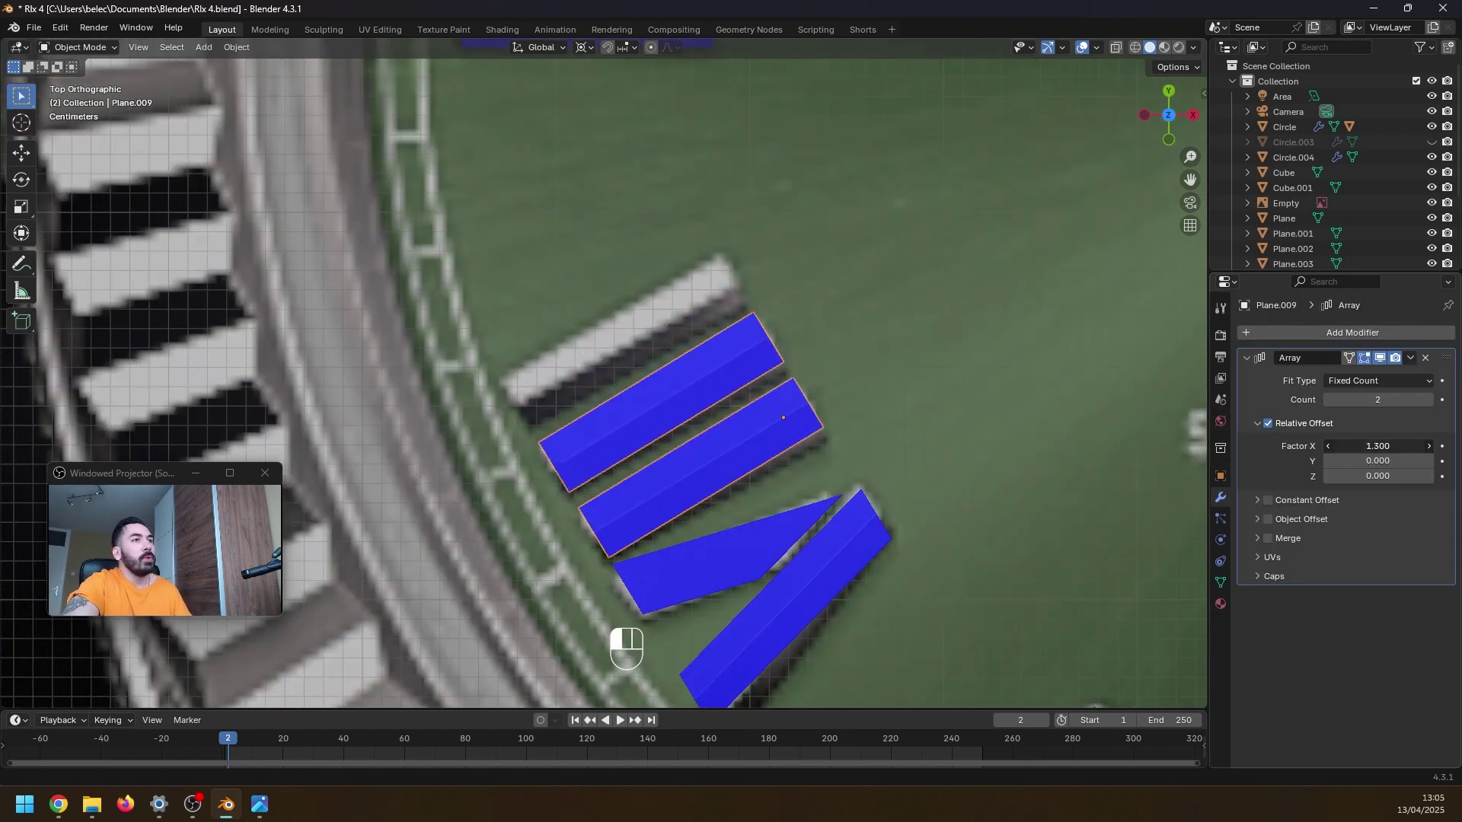
# - Set the Array count to 3 and its relative offset factor X to 1.44 to match the reference's three bars
pyautogui.scroll(-6, 629, 445)
pyautogui.scroll(2, 641, 388)
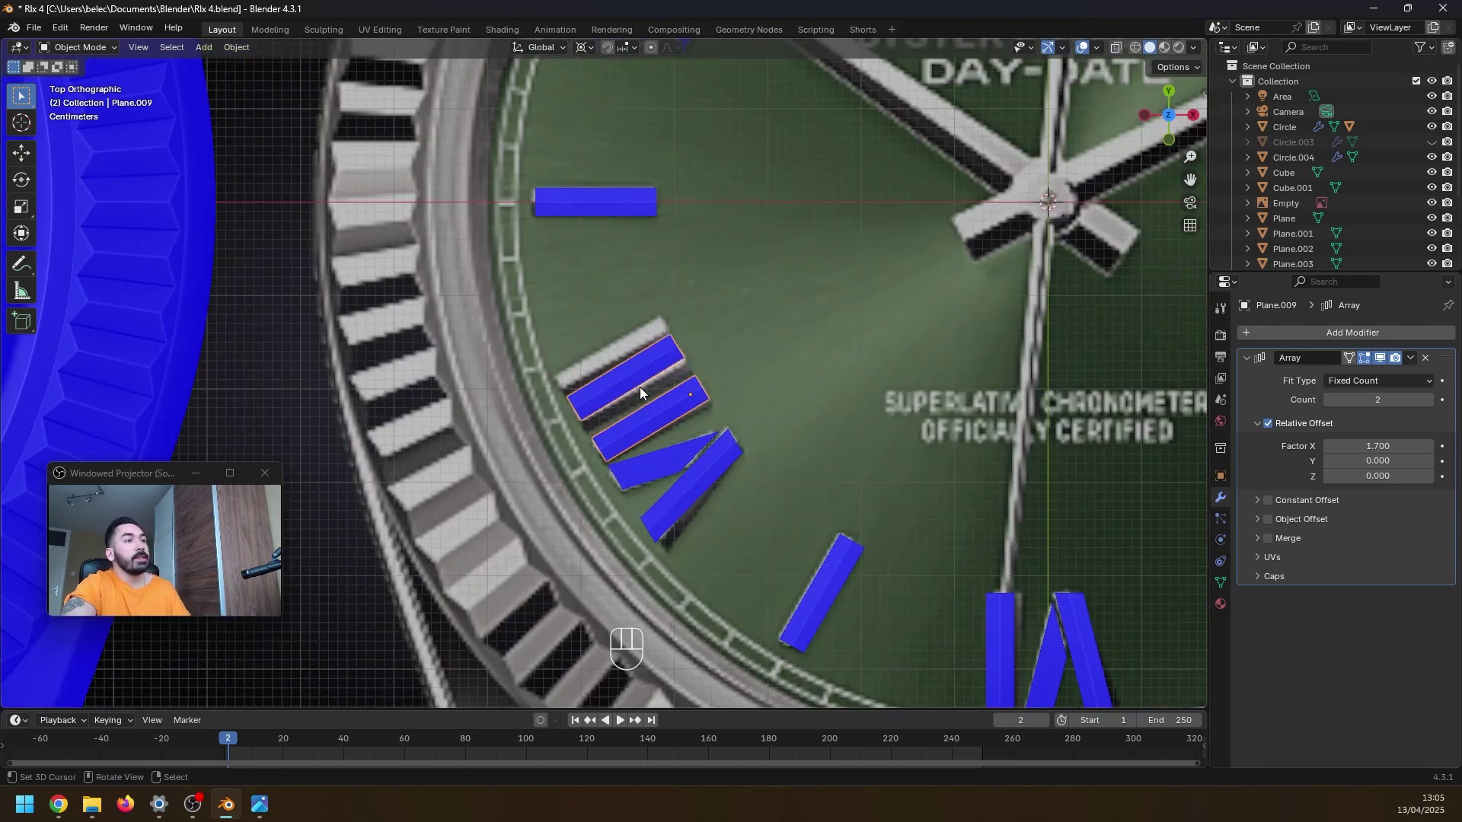
pyautogui.scroll(-8, 619, 398)
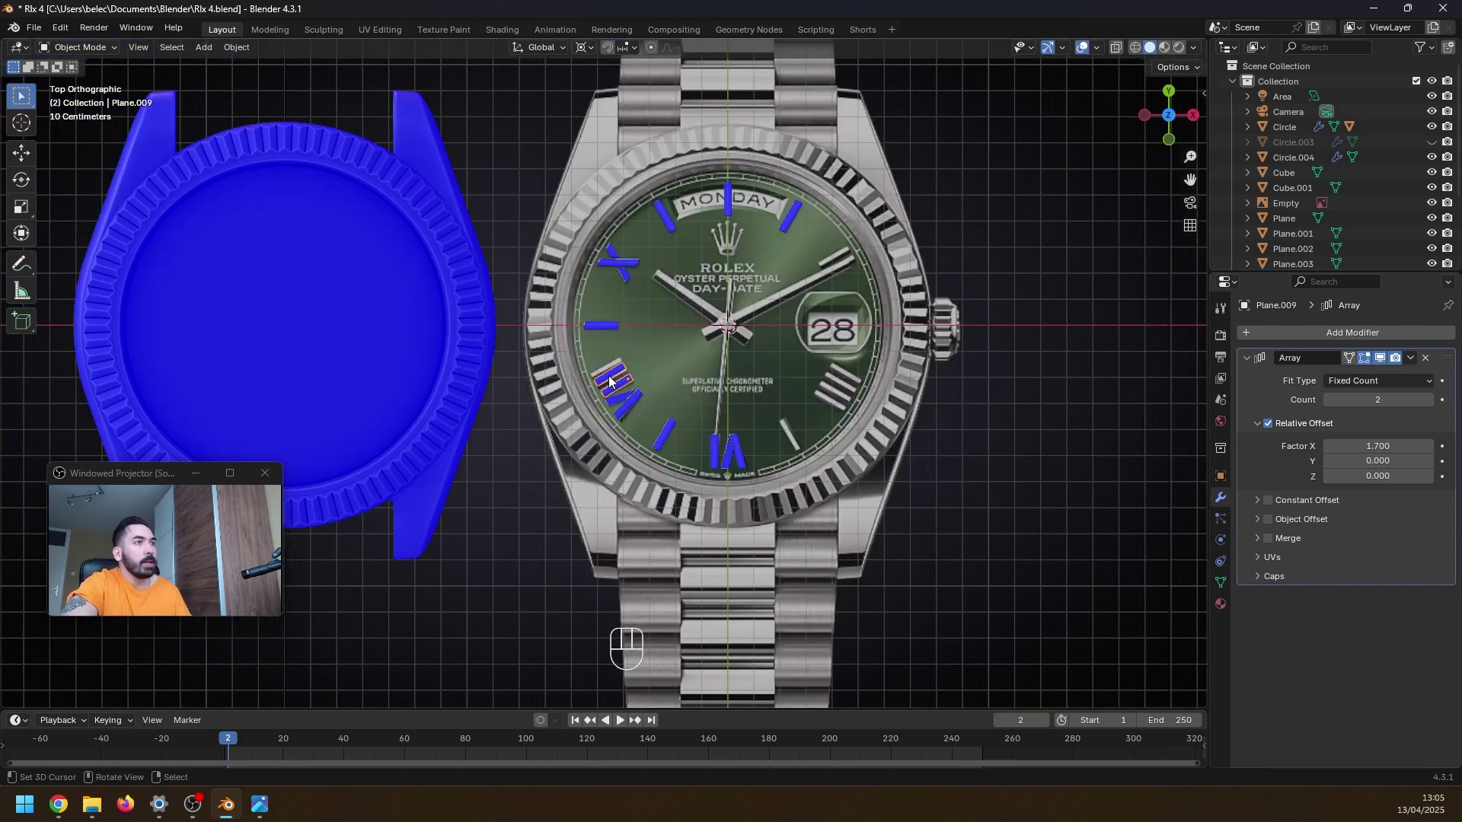
pyautogui.scroll(8, 633, 391)
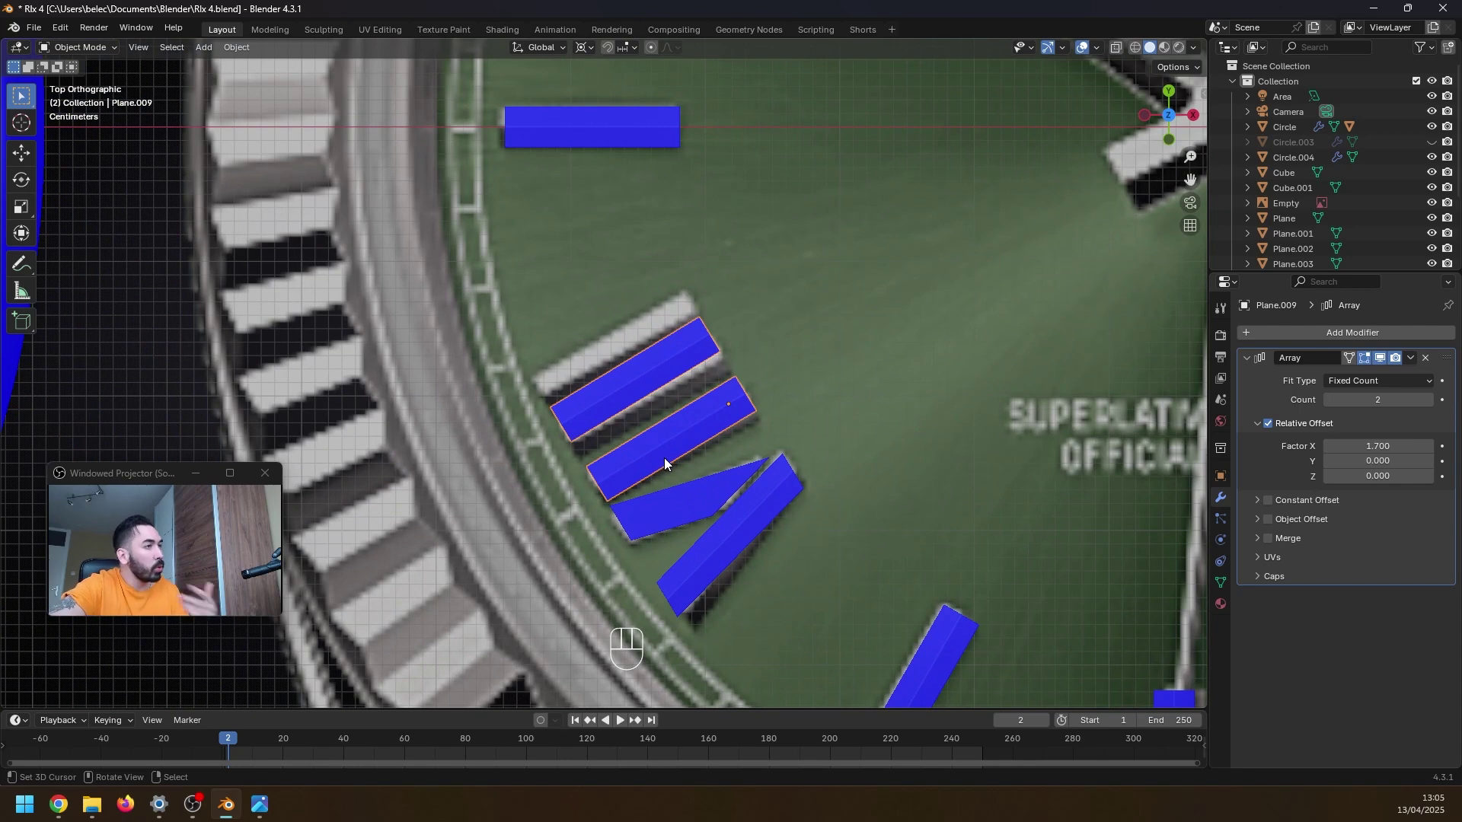
pyautogui.scroll(2, 665, 458)
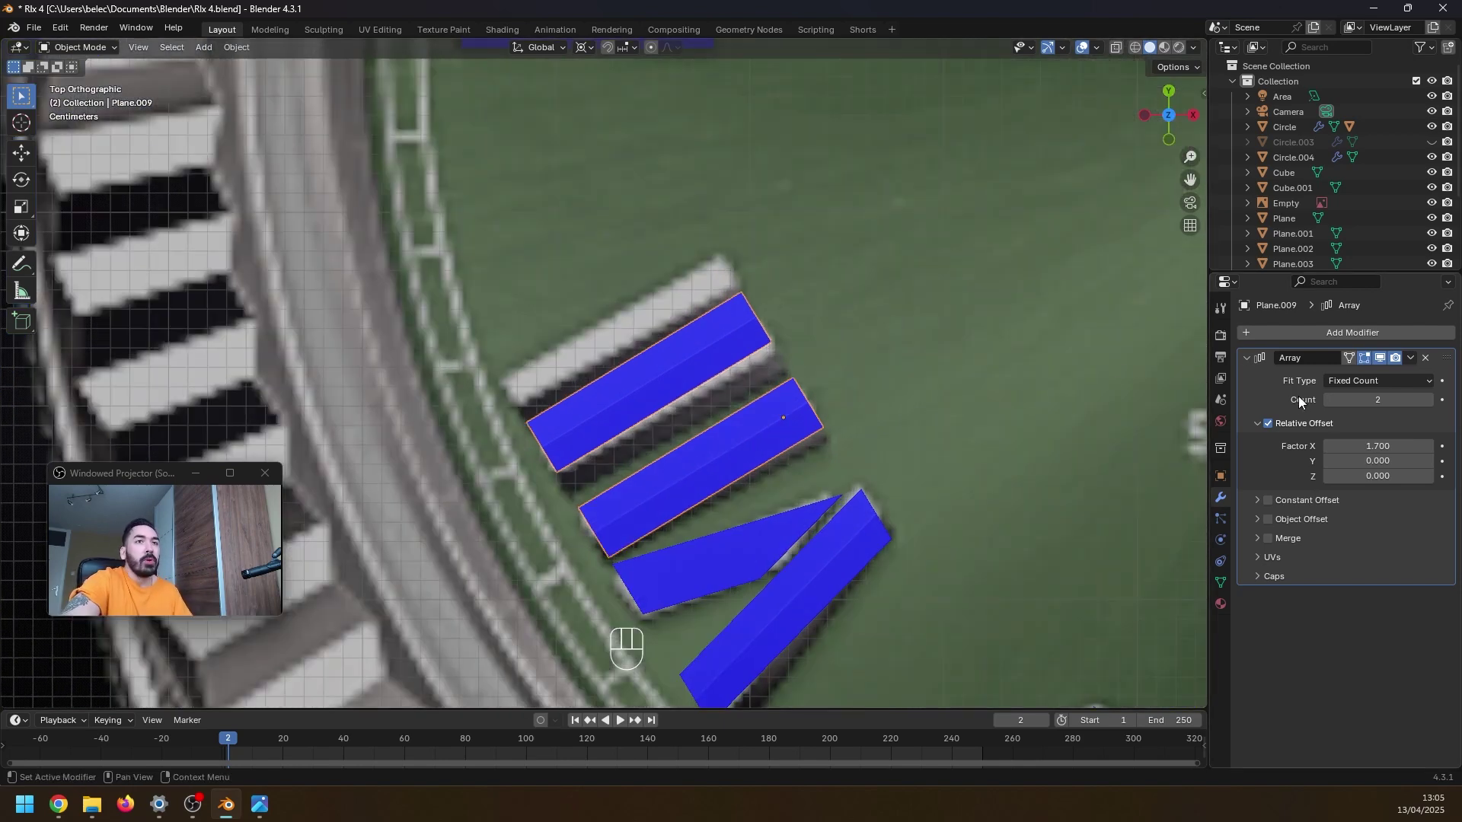
pyautogui.click(1428, 399)
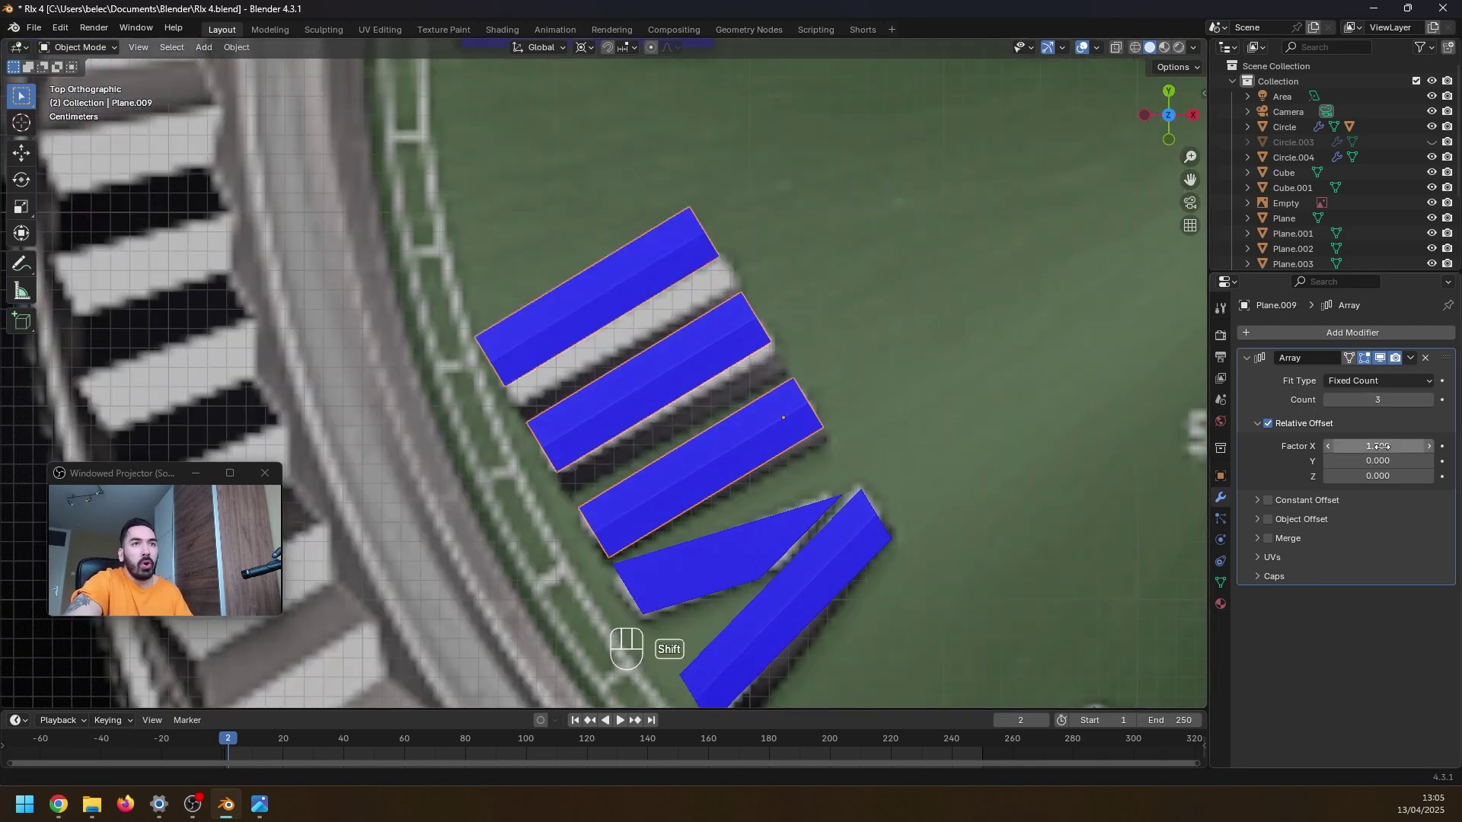
pyautogui.keyDown('shift'); pyautogui.moveTo(1378, 445); pyautogui.dragTo(1333, 446); pyautogui.keyUp('shift')
# - Rotate the whole eight o'clock numeral by about -1° around the dial centre to align it with the reference
pyautogui.scroll(-4, 1031, 221)
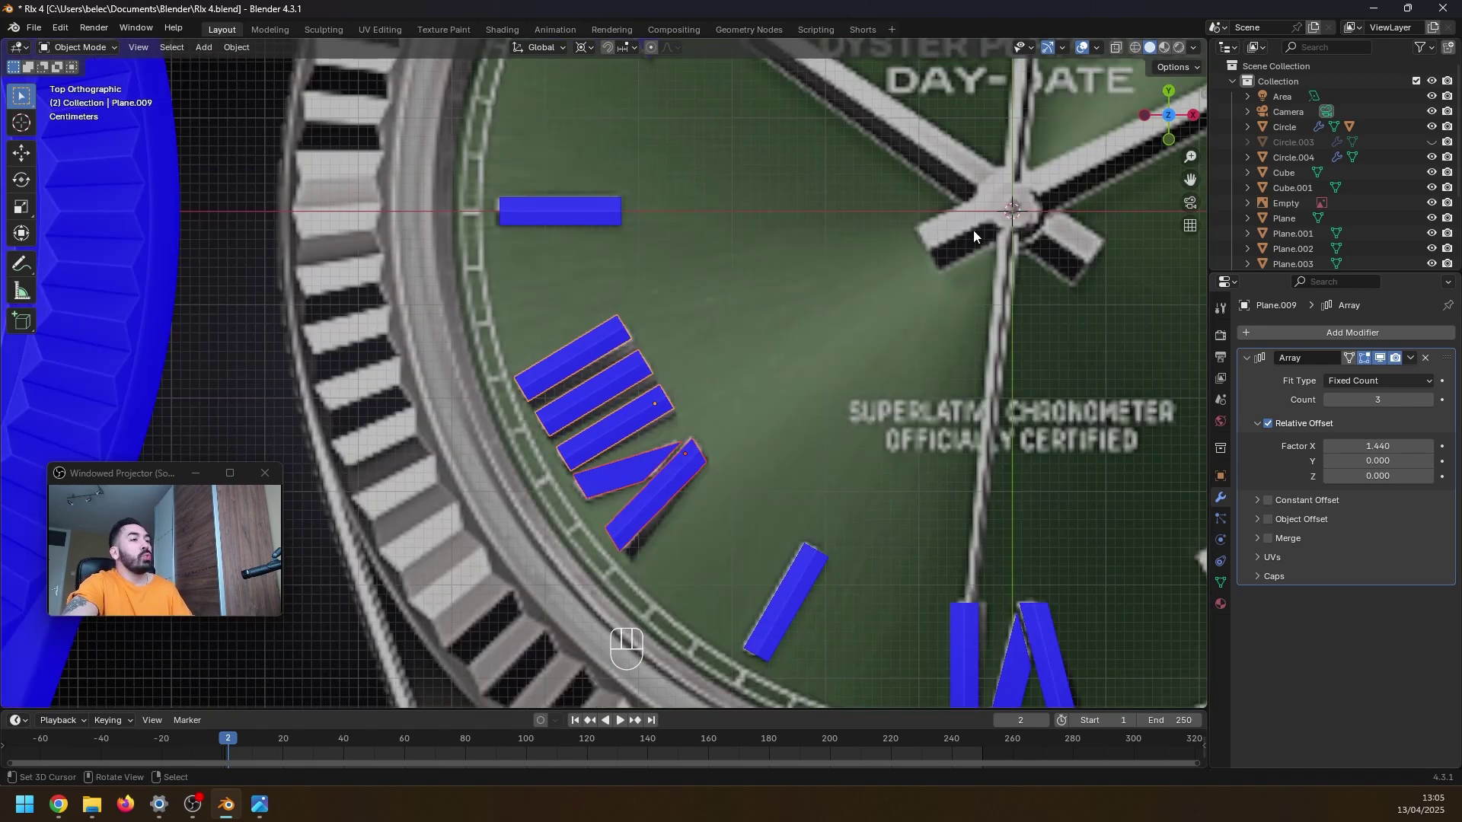
pyautogui.scroll(3, 610, 419)
pyautogui.press('r')
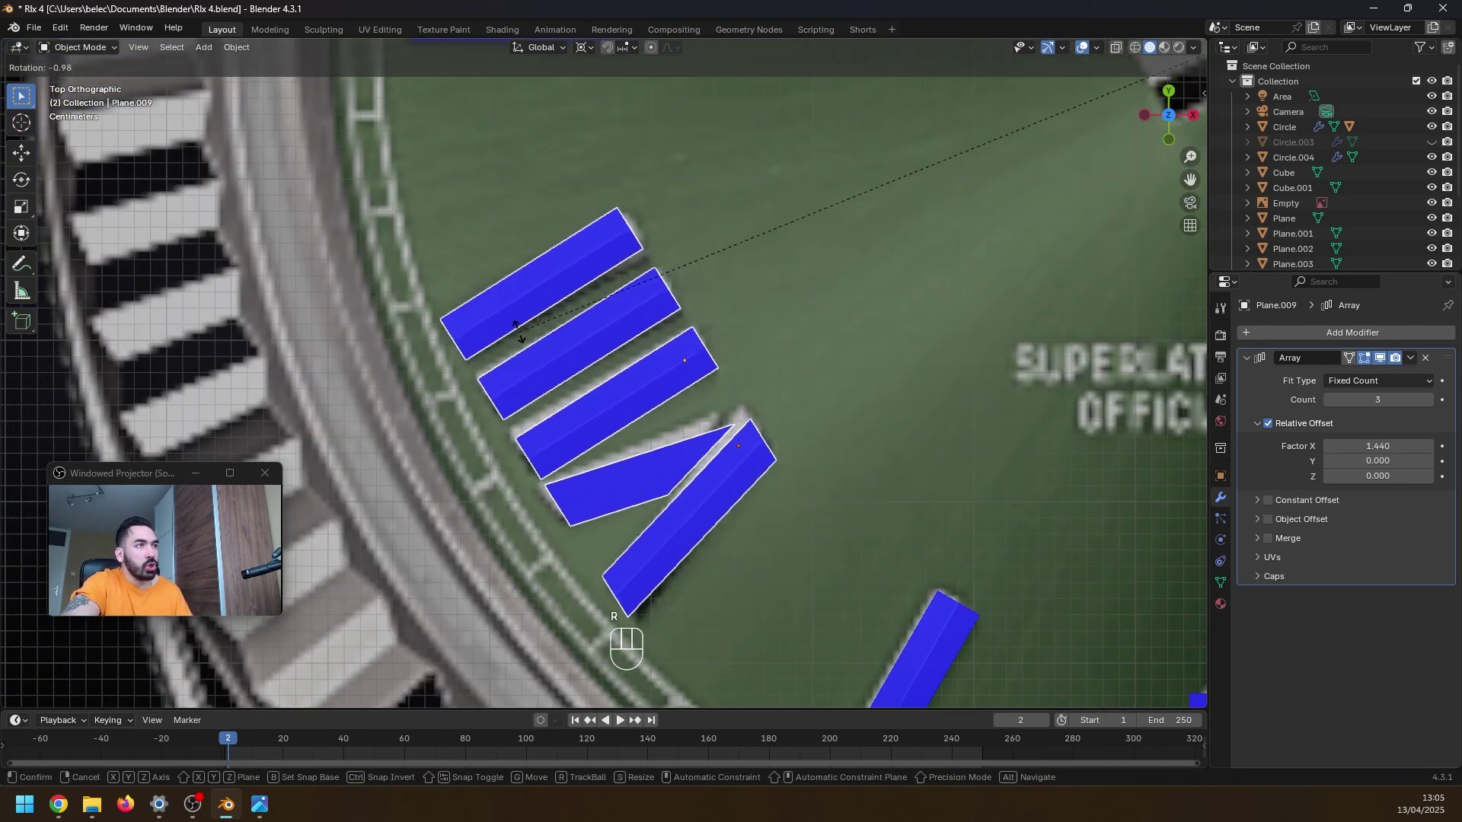
pyautogui.click(518, 331)
# - Try to fill four o'clock with a copy of the three eight o'clock bars rotated -125°, and delete that copy
pyautogui.scroll(-3, 518, 329)
pyautogui.hotkey('shift', 'd')
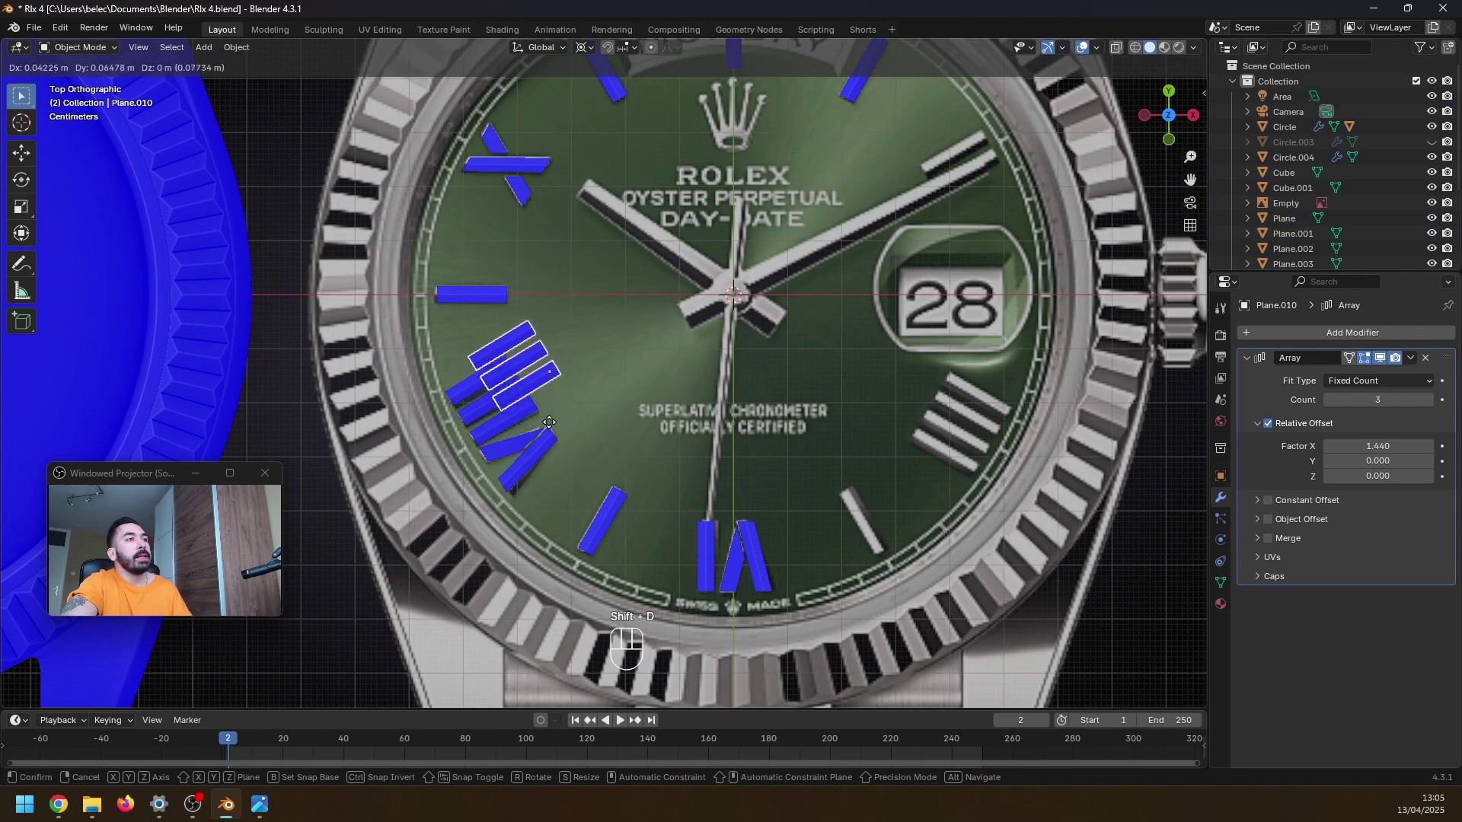
pyautogui.rightClick(548, 422)
pyautogui.press('r')
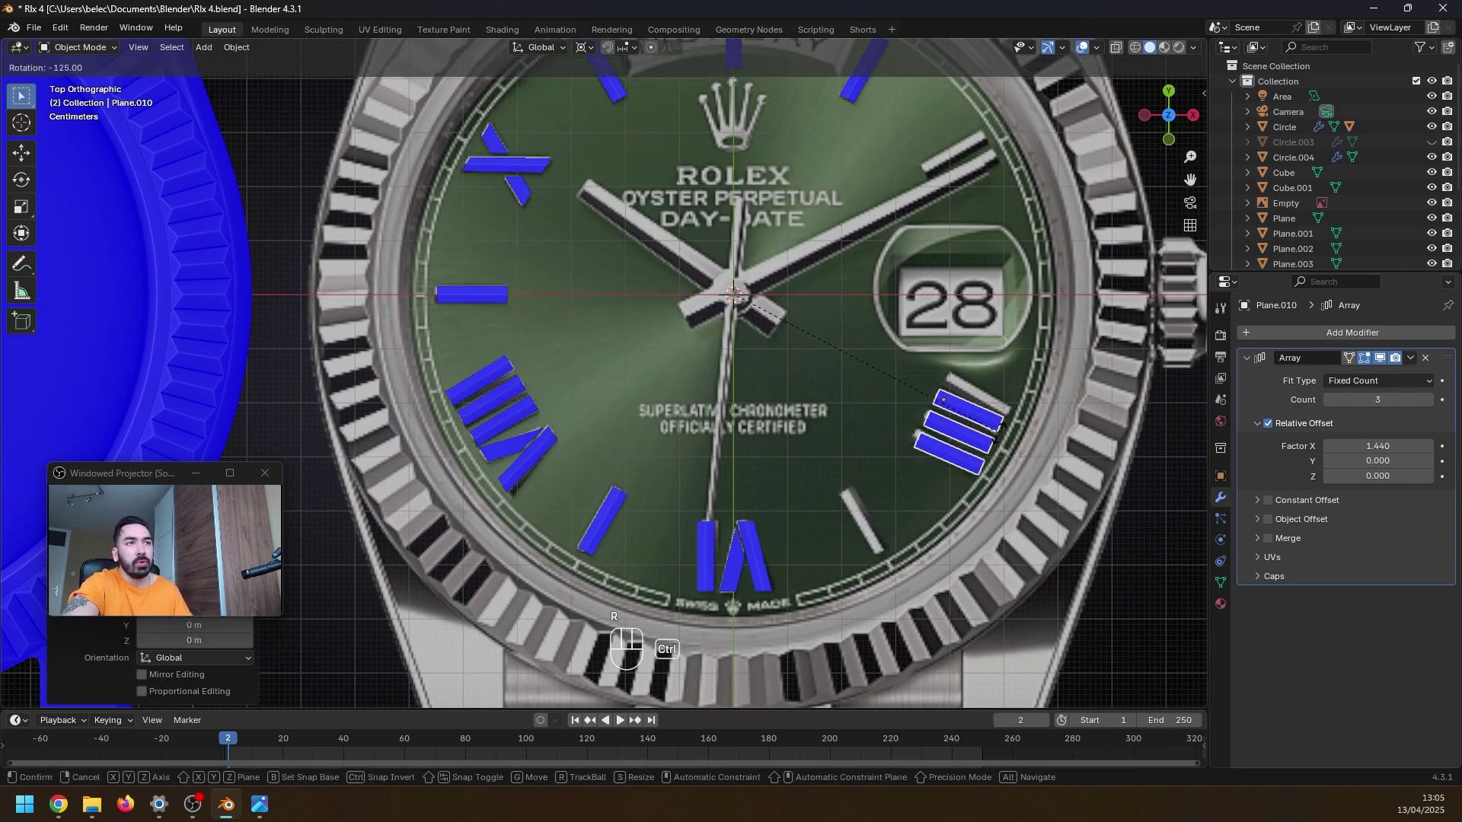
pyautogui.click(961, 426)
pyautogui.scroll(2, 961, 427)
pyautogui.press('r')
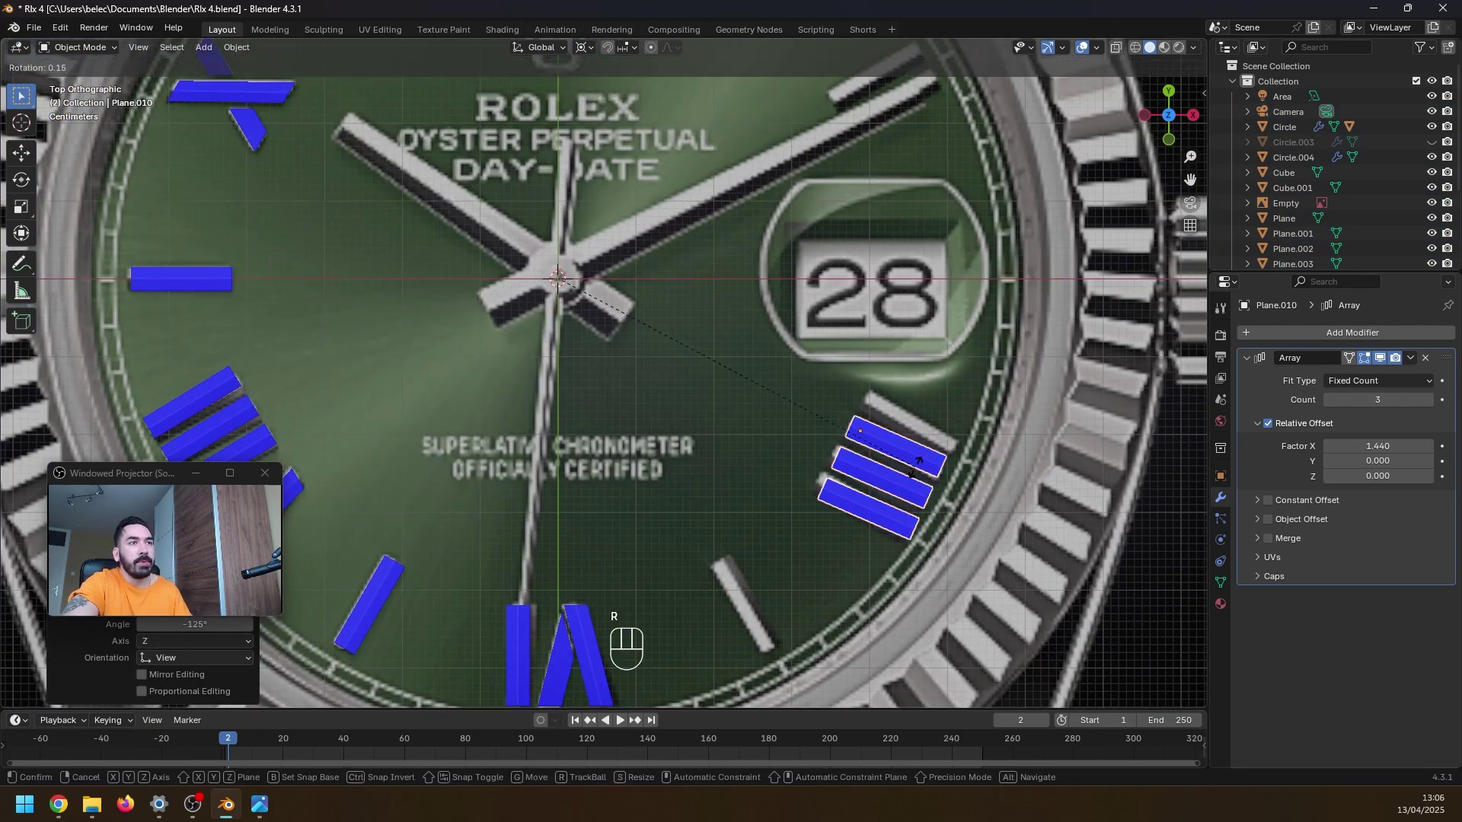
pyautogui.rightClick(569, 600)
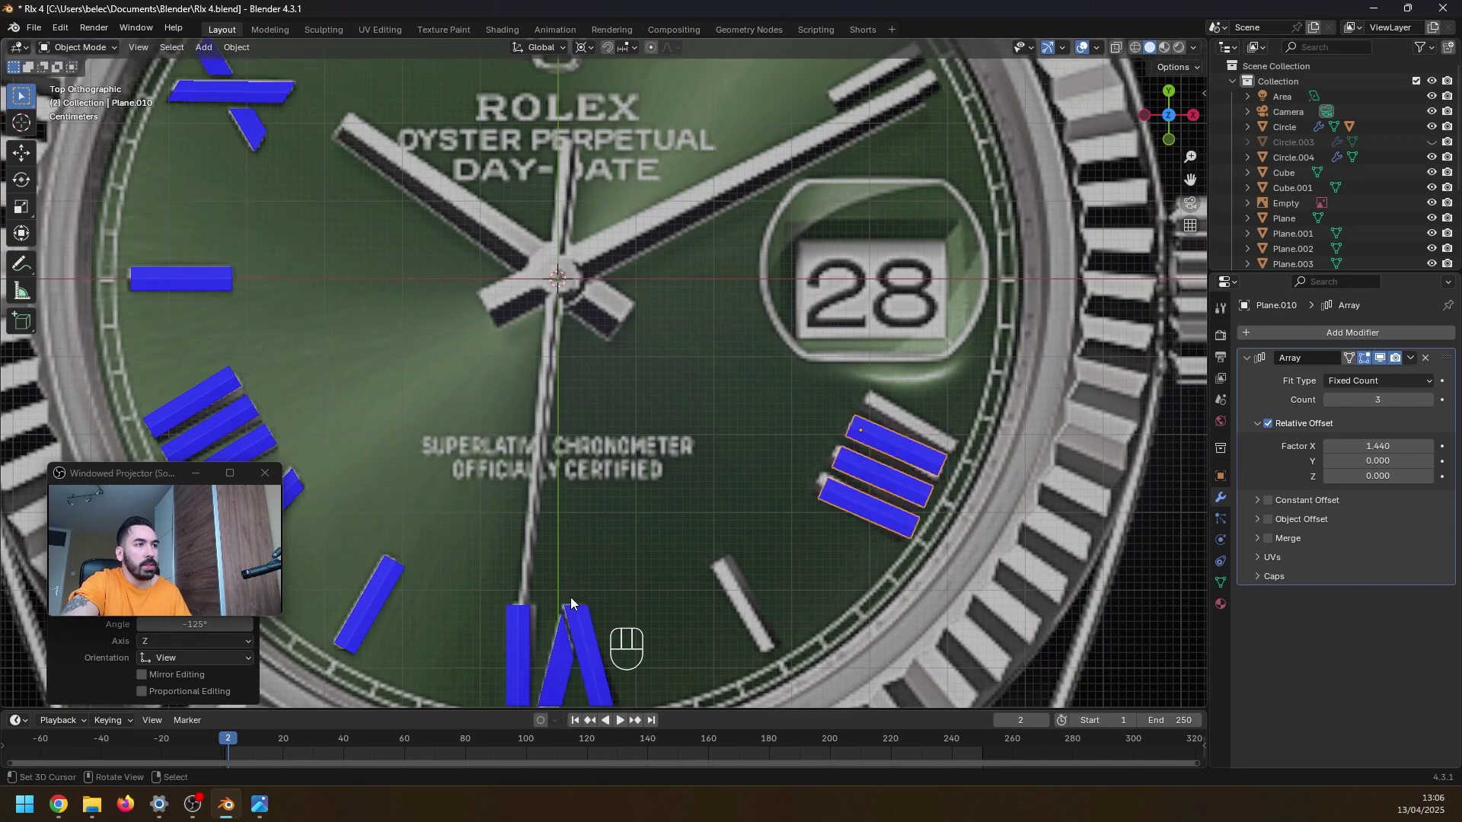
pyautogui.press('Delete')
# - Duplicate the twelve o'clock I bar and rotate the copy 120° around the dial centre to four o'clock
pyautogui.rightClick(523, 621)
pyautogui.scroll(-3, 583, 373)
pyautogui.rightClick(583, 118)
pyautogui.scroll(-1, 583, 118)
pyautogui.hotkey('shift', 'd')
pyautogui.rightClick(845, 453)
pyautogui.press('r')
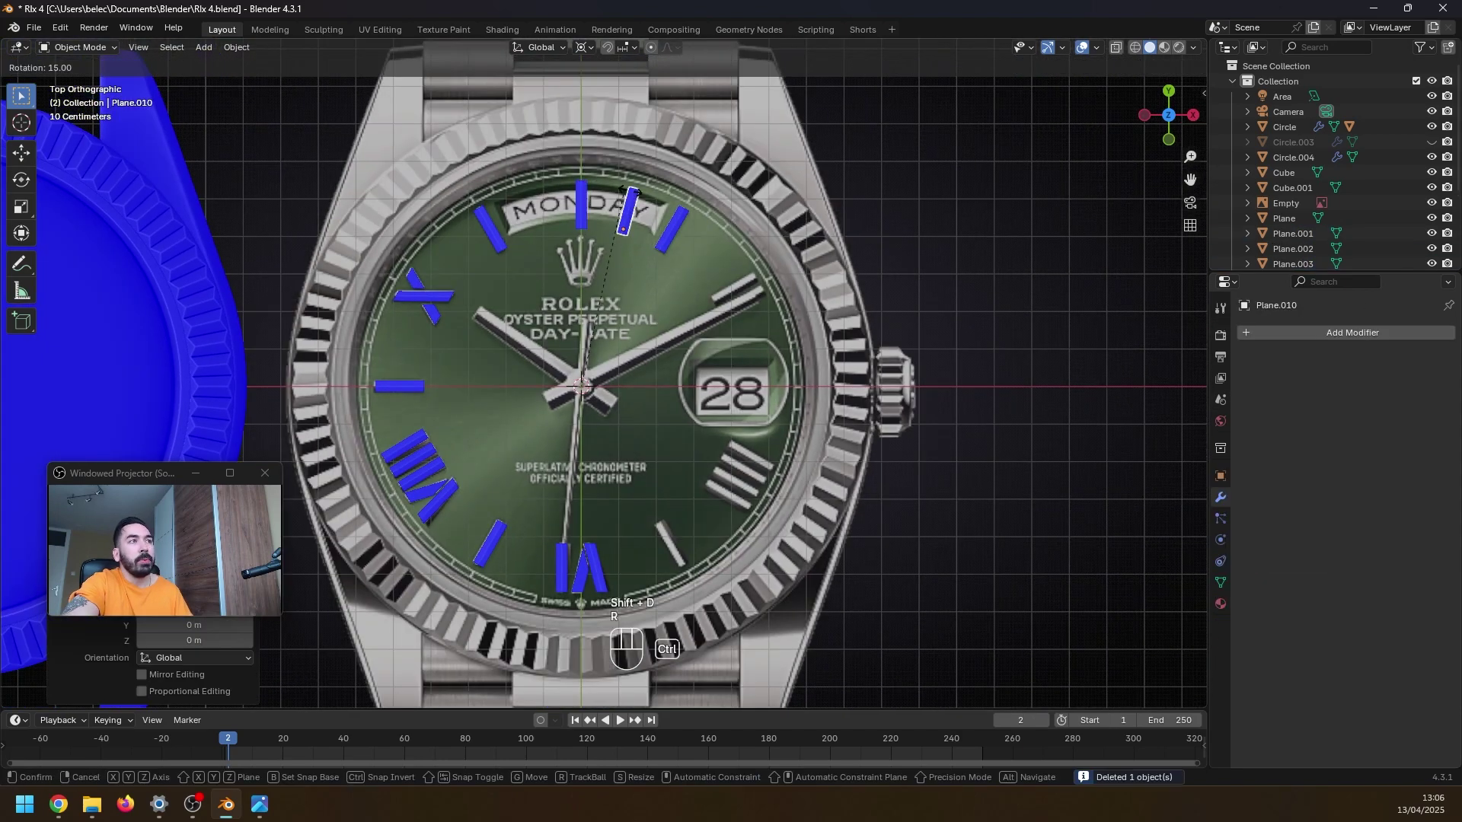
pyautogui.click(834, 522)
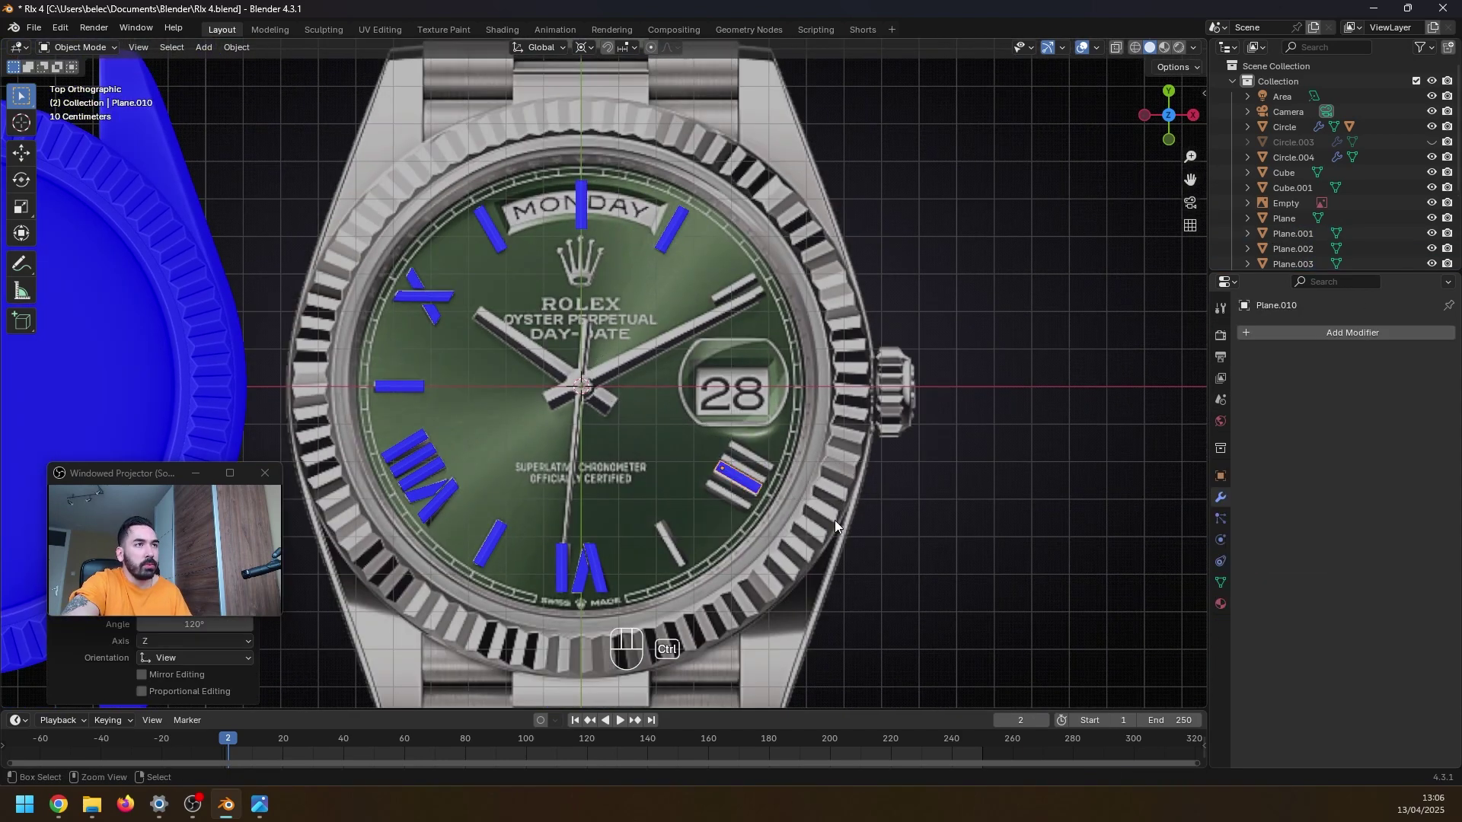
# - Add an Array modifier to the four o'clock I bar and set its count to 4
pyautogui.scroll(3, 509, 539)
pyautogui.click(1321, 338)
pyautogui.moveTo(1321, 338)
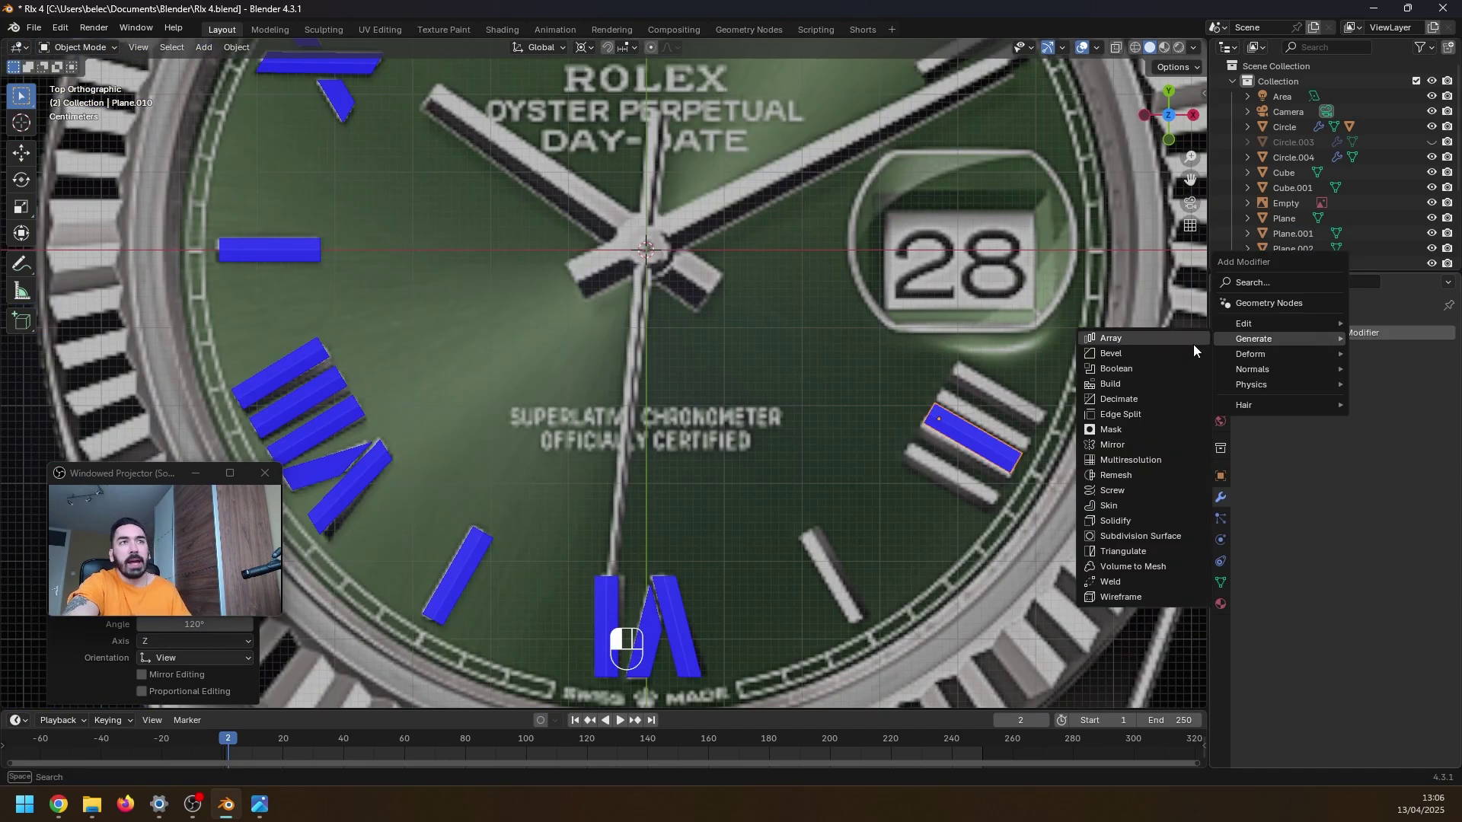
pyautogui.click(1144, 341)
pyautogui.click(1341, 399)
pyautogui.write('4')
pyautogui.press('Return')
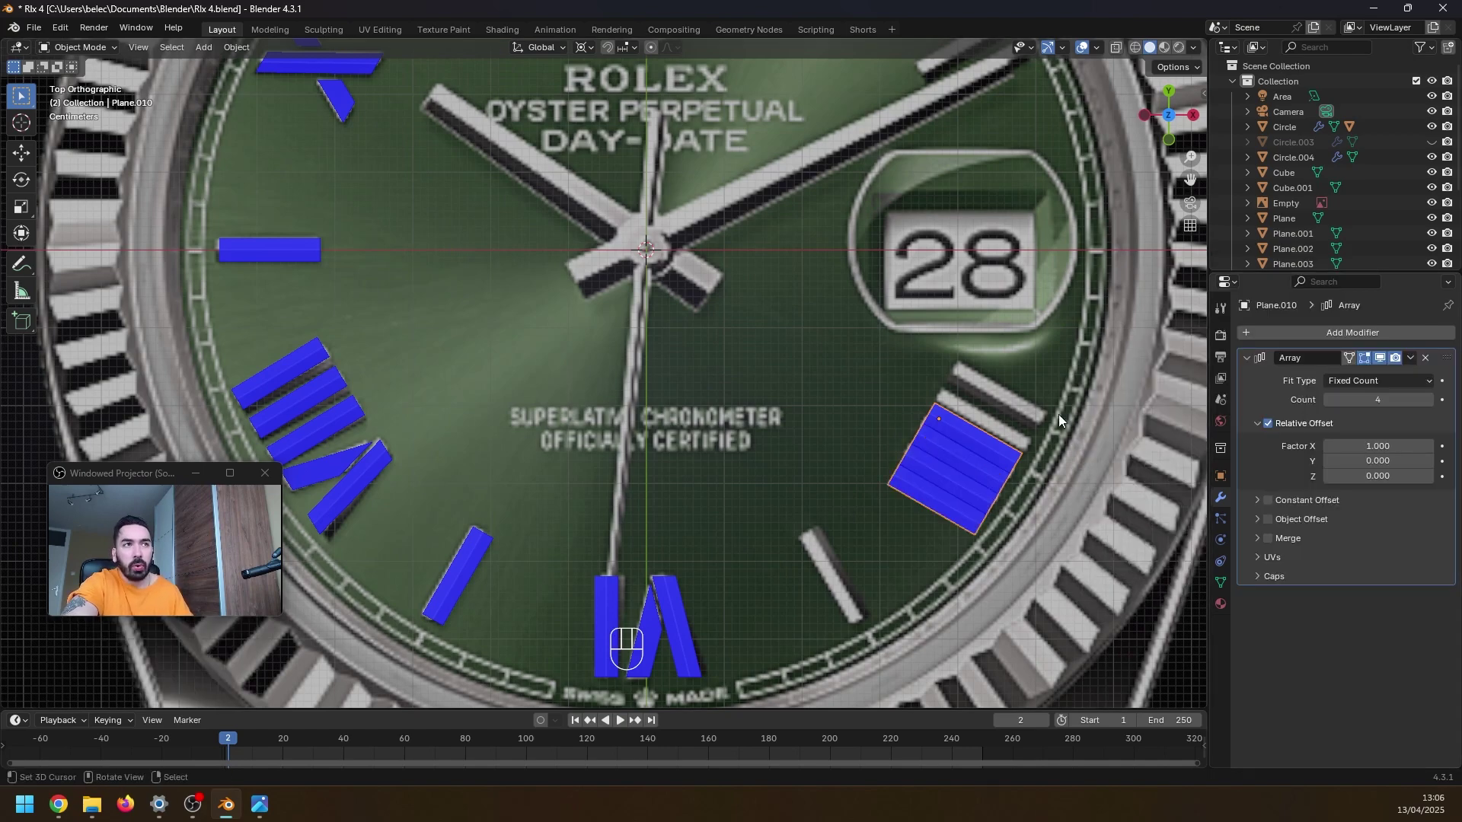
# - Shift the four o'clock bars along local X onto the reference and set the Array's relative offset factor X to 1.26
pyautogui.keyDown('shift'); pyautogui.moveTo(1058, 414); pyautogui.dragTo(988, 423, button='middle'); pyautogui.keyUp('shift')
pyautogui.press('z')
pyautogui.press('g')
pyautogui.press('x')
pyautogui.press('x')
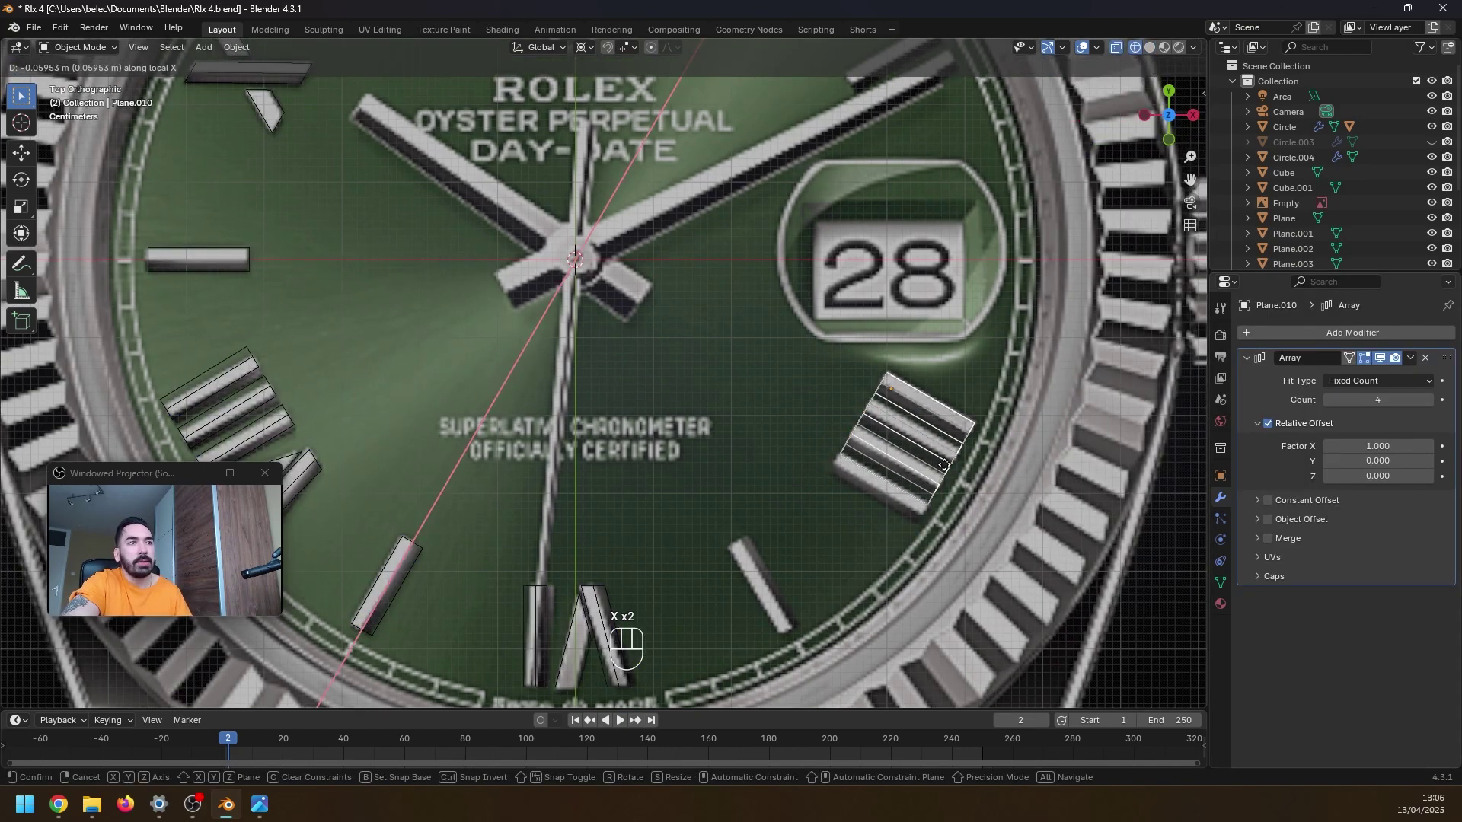
pyautogui.click(927, 463)
pyautogui.keyDown('shift'); pyautogui.moveTo(1370, 446); pyautogui.dragTo(1405, 446); pyautogui.keyUp('shift')
pyautogui.hotkey('shift', 'z')
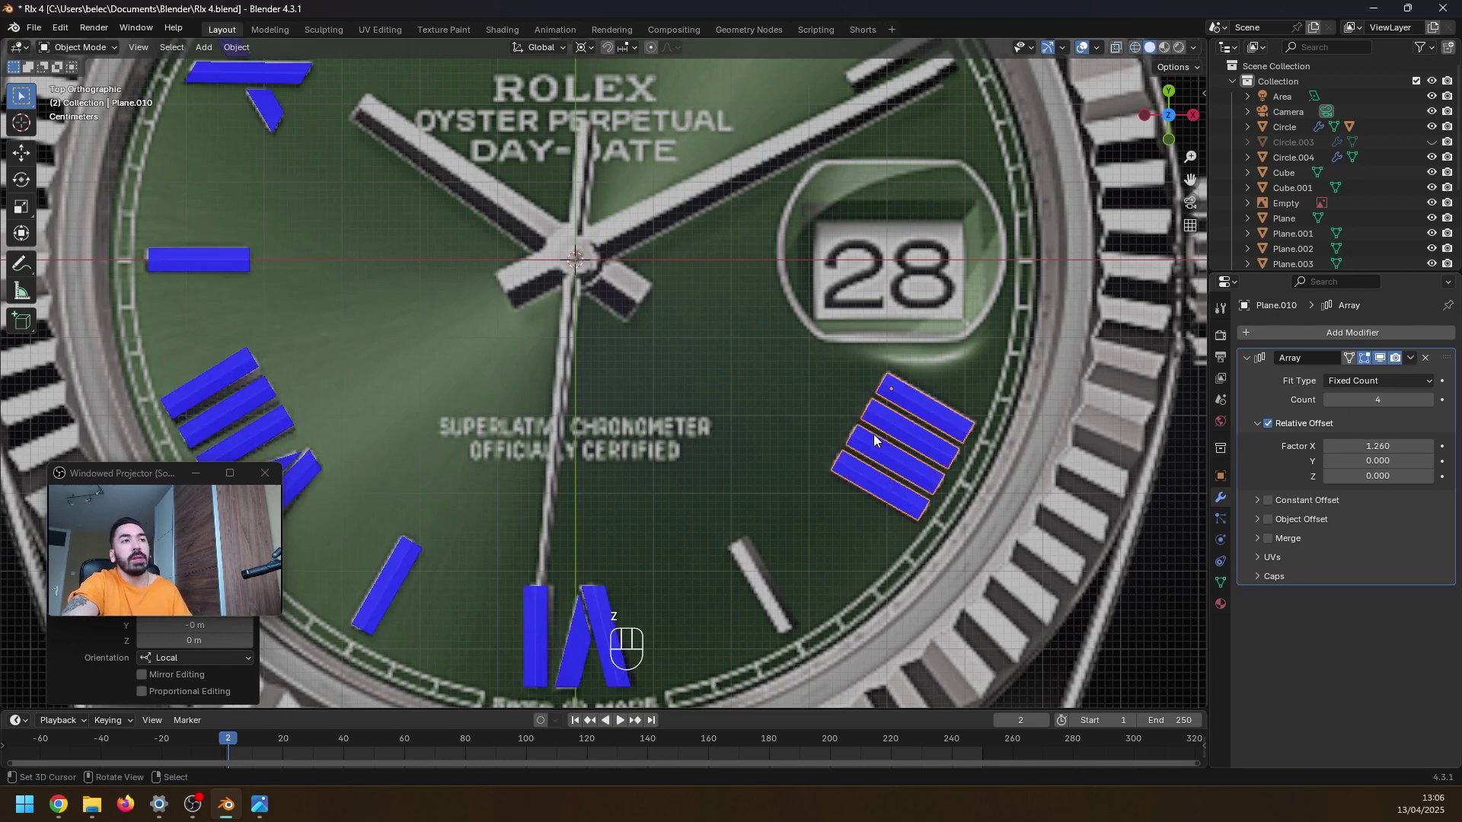
# - Duplicate the four o'clock bars and rotate the copy -60° around the dial centre to two o'clock
pyautogui.keyDown('shift'); pyautogui.moveTo(870, 436); pyautogui.dragTo(769, 403, button='middle'); pyautogui.keyUp('shift')
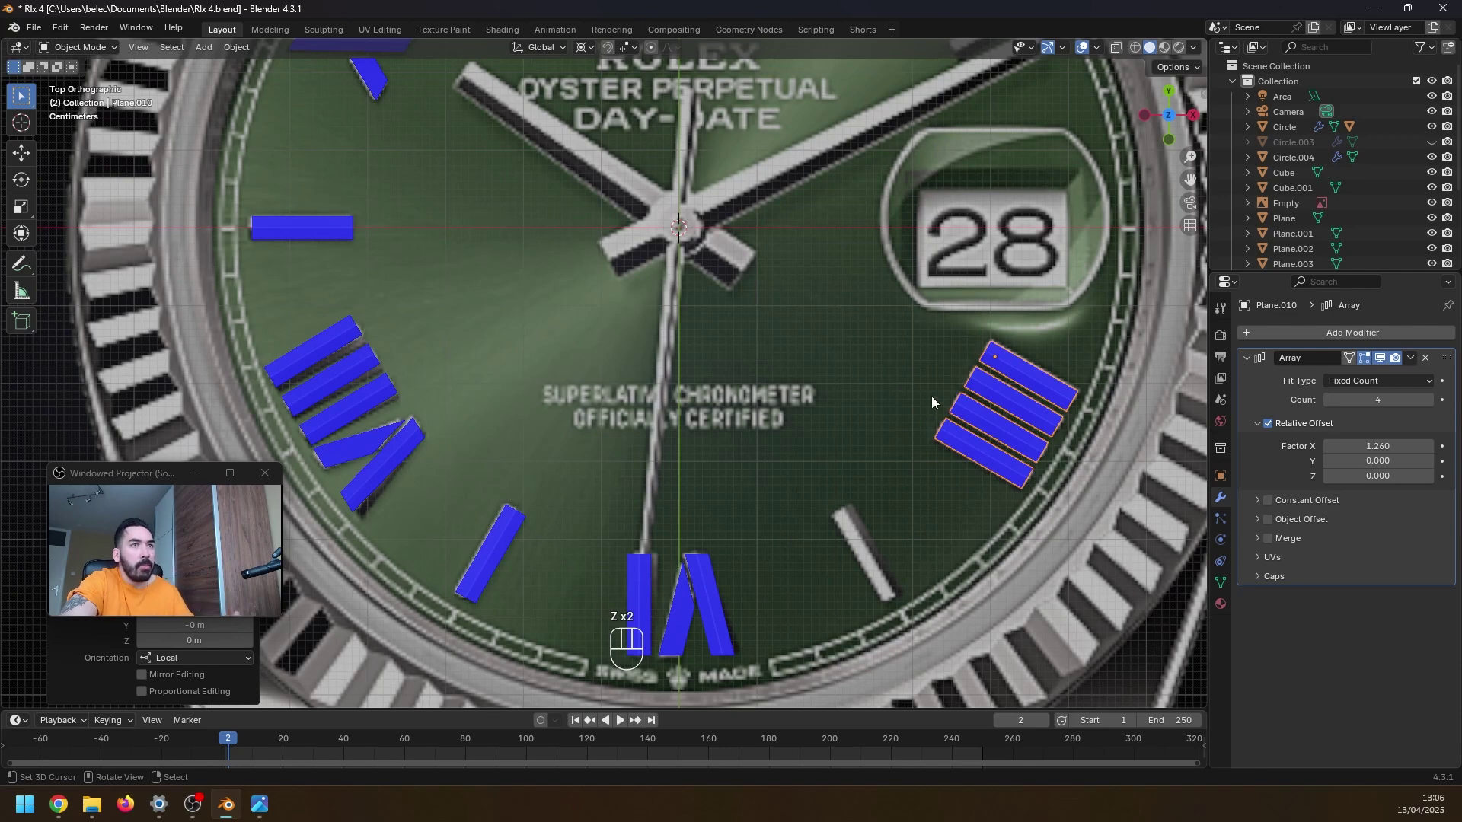
pyautogui.scroll(-5, 1017, 425)
pyautogui.scroll(5, 947, 417)
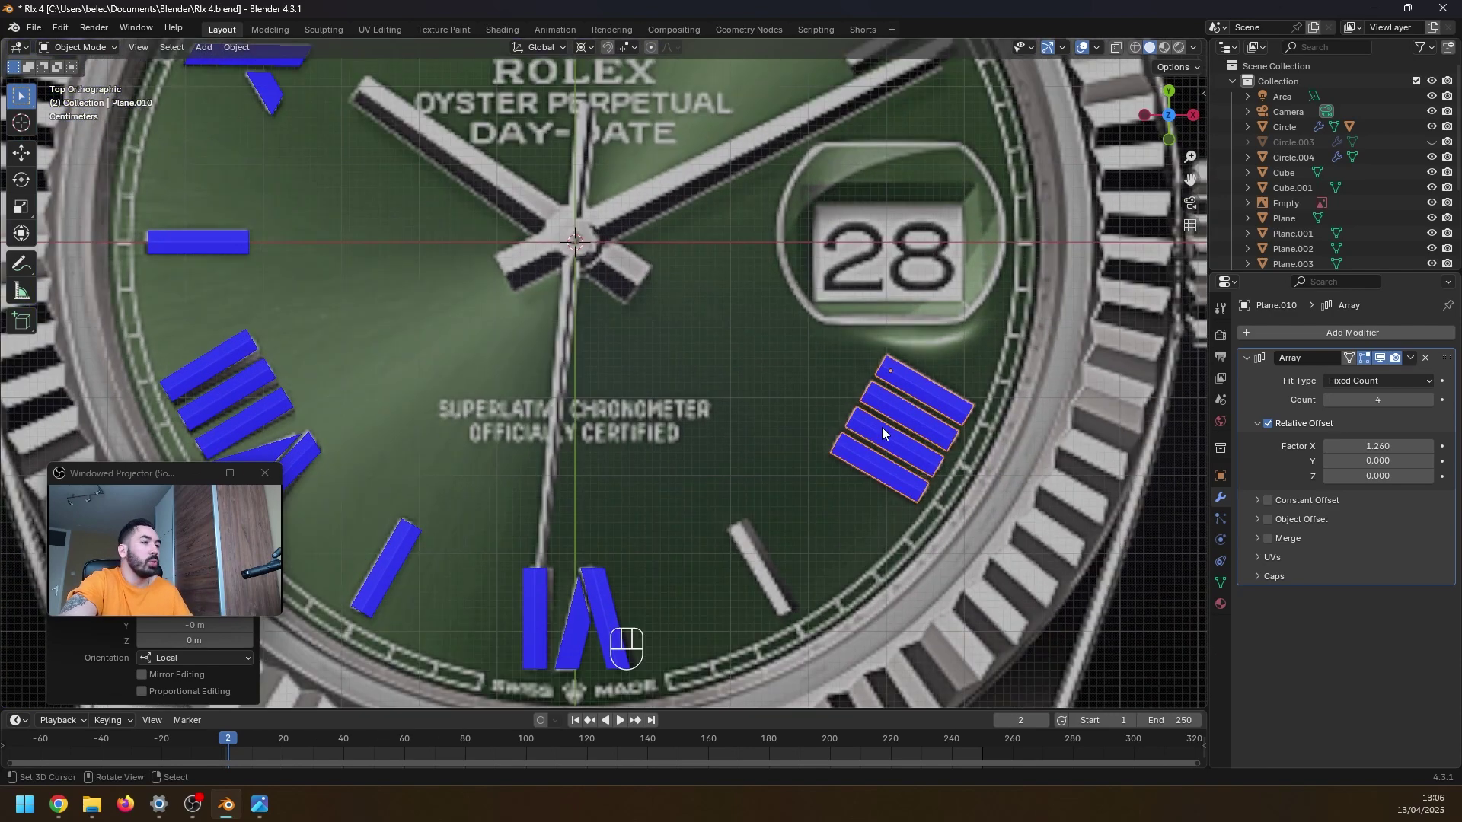
pyautogui.hotkey('shift', 'd')
pyautogui.press('r')
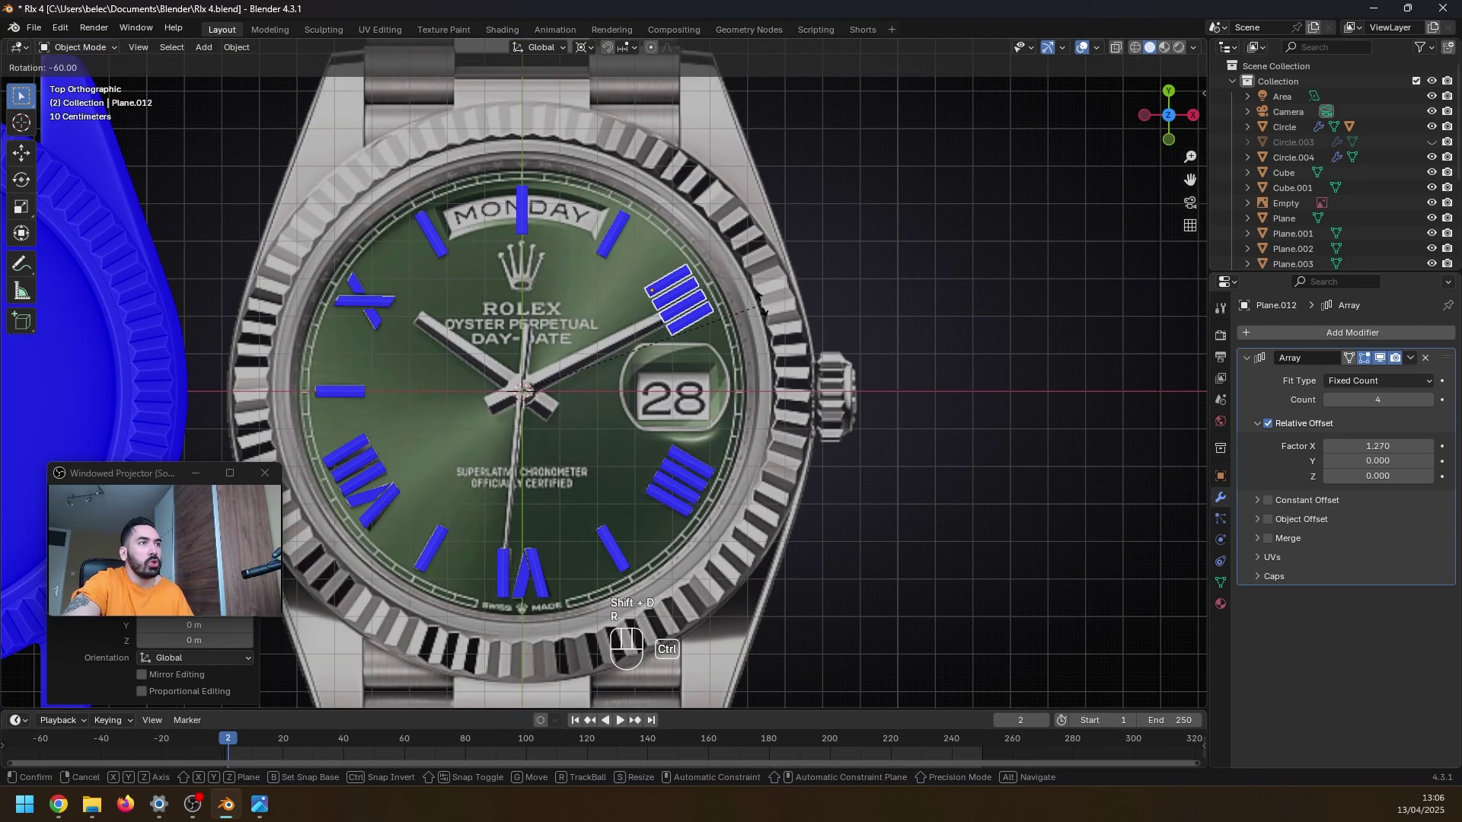
pyautogui.keyDown('ctrl'); pyautogui.click(761, 305); pyautogui.keyUp('ctrl')
# - Reduce the two o'clock Array count to 2 and rotate the pair of bars onto the reference numeral
pyautogui.click(1328, 400)
pyautogui.click(1328, 399)
pyautogui.scroll(2, 738, 318)
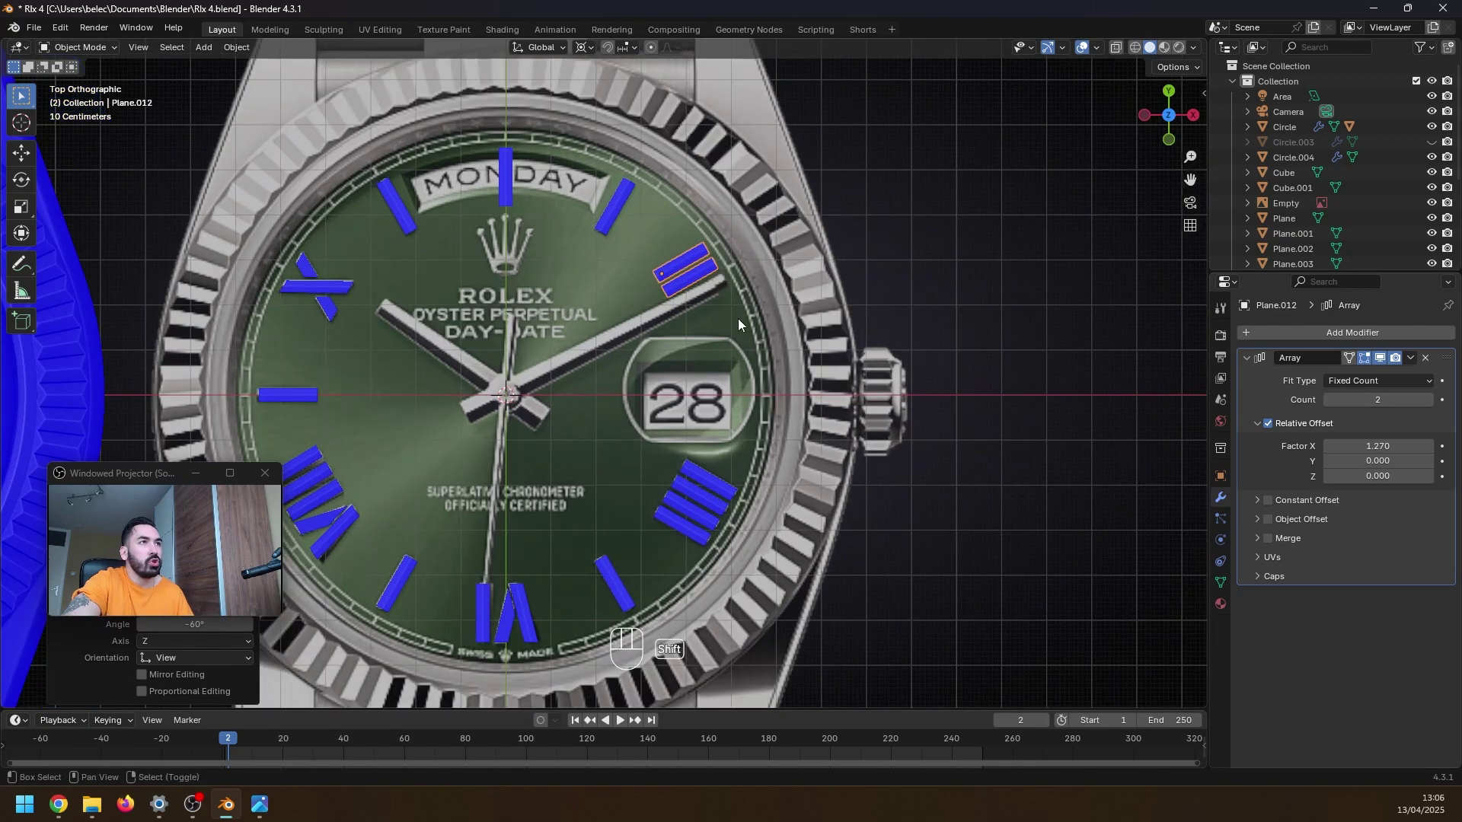
pyautogui.press('r')
pyautogui.click(780, 455)
pyautogui.scroll(-4, 685, 495)
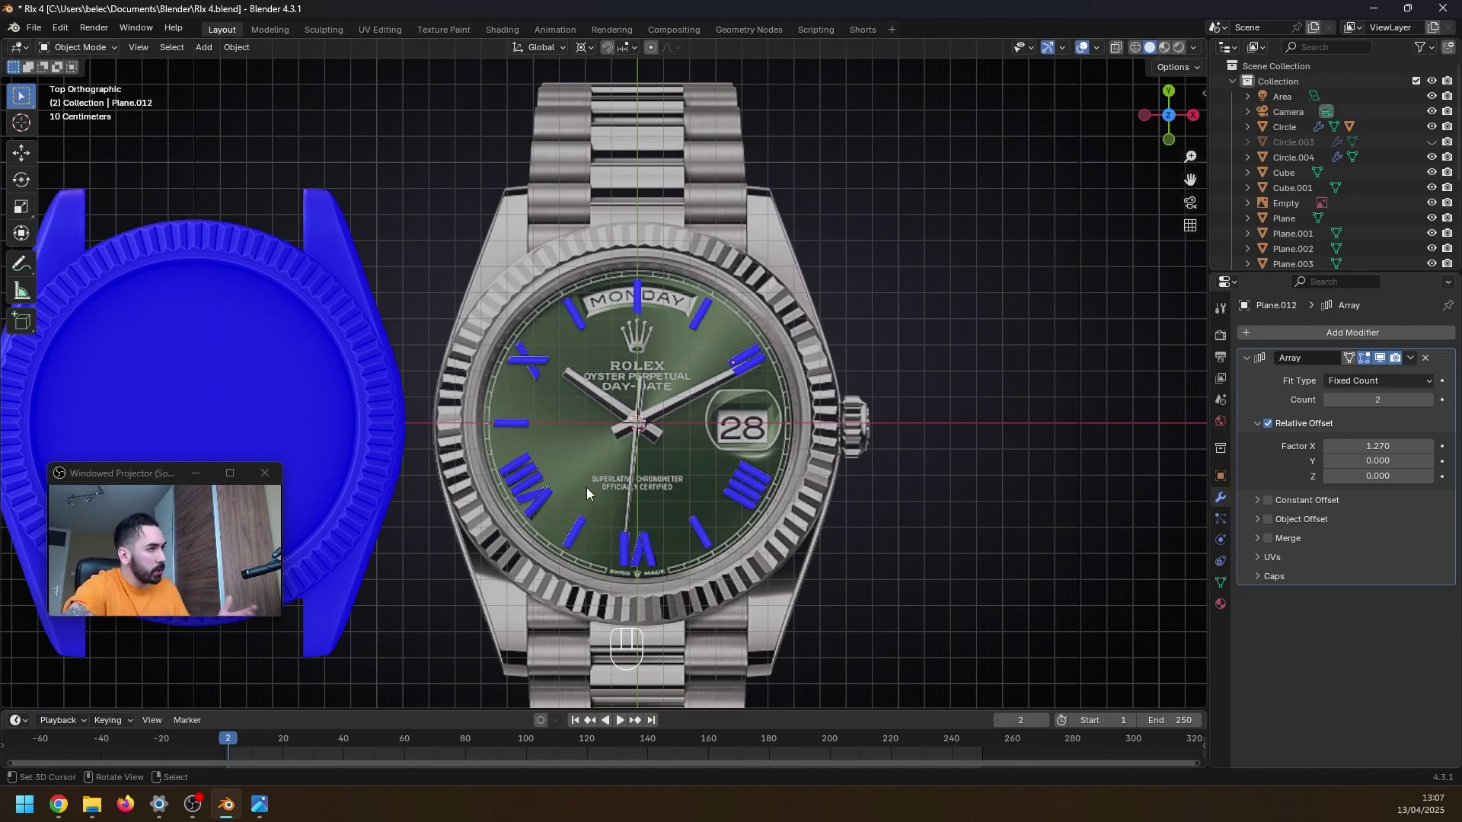
# - Add a mesh circle with 256 vertices at the dial centre in top view
pyautogui.press('KP_7')
pyautogui.scroll(2, 615, 434)
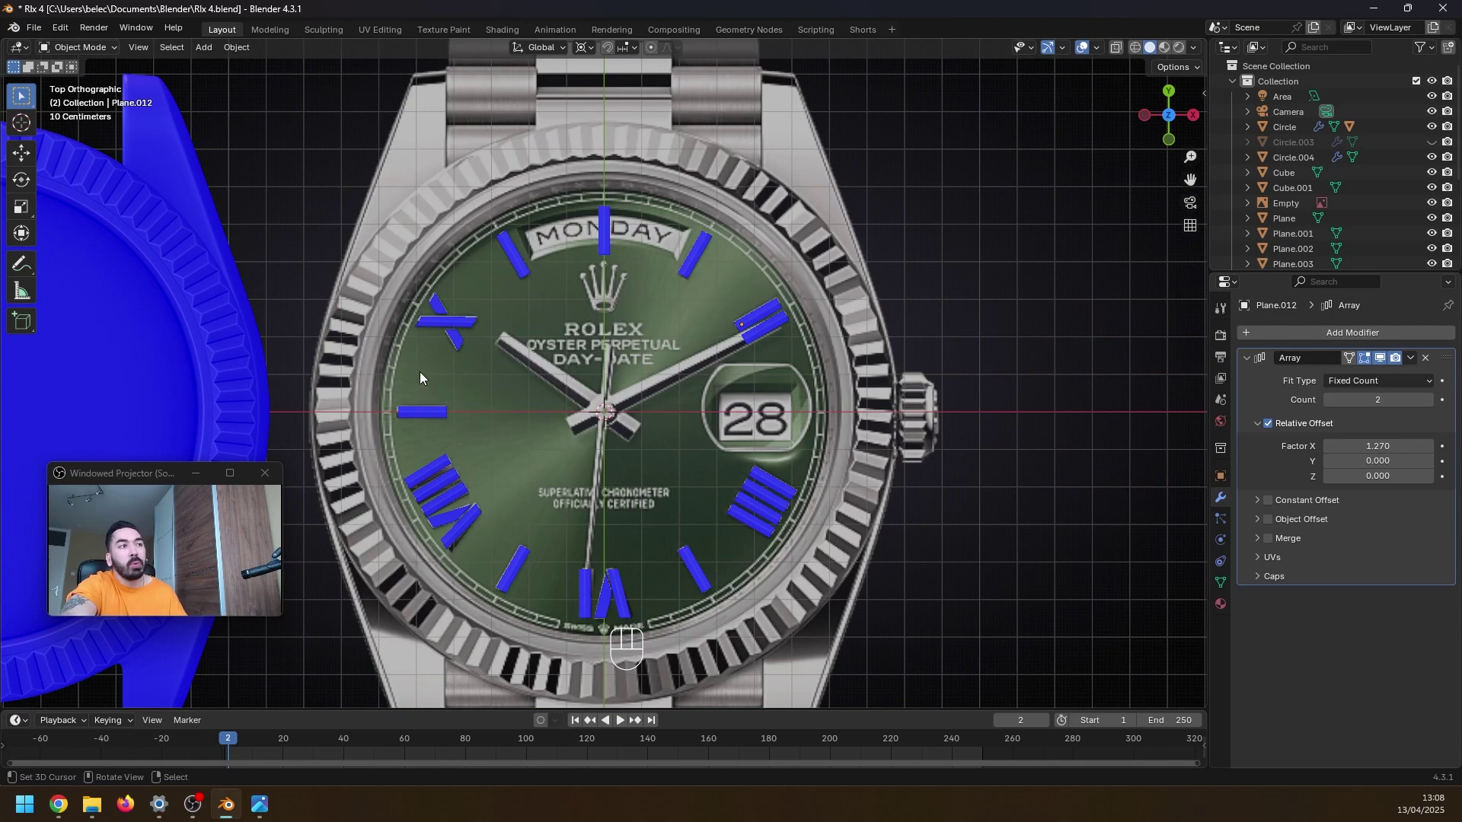
pyautogui.scroll(4, 618, 512)
pyautogui.scroll(-3, 618, 512)
pyautogui.hotkey('shift', 'a')
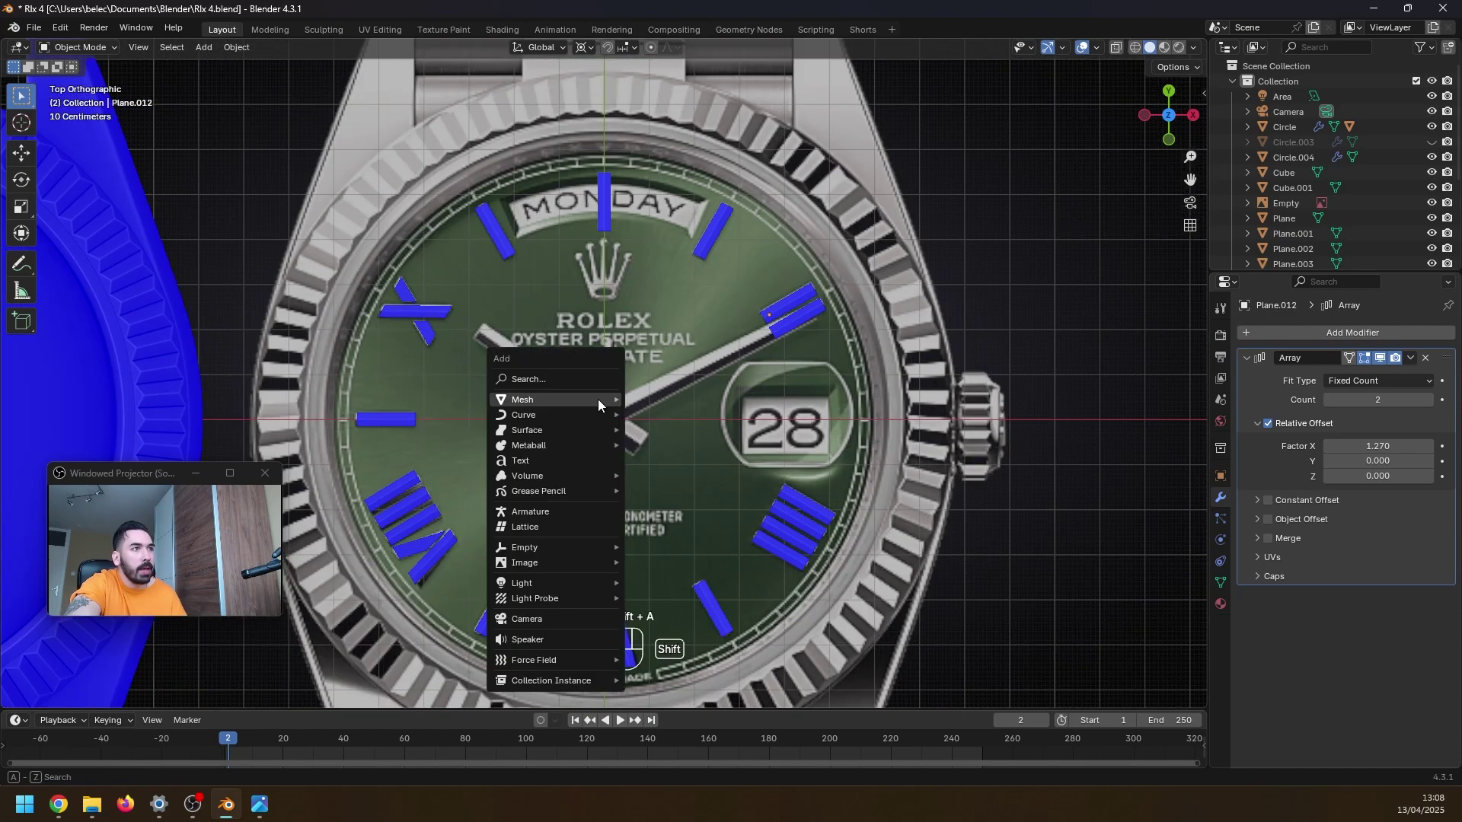
pyautogui.moveTo(574, 399)
pyautogui.click(658, 429)
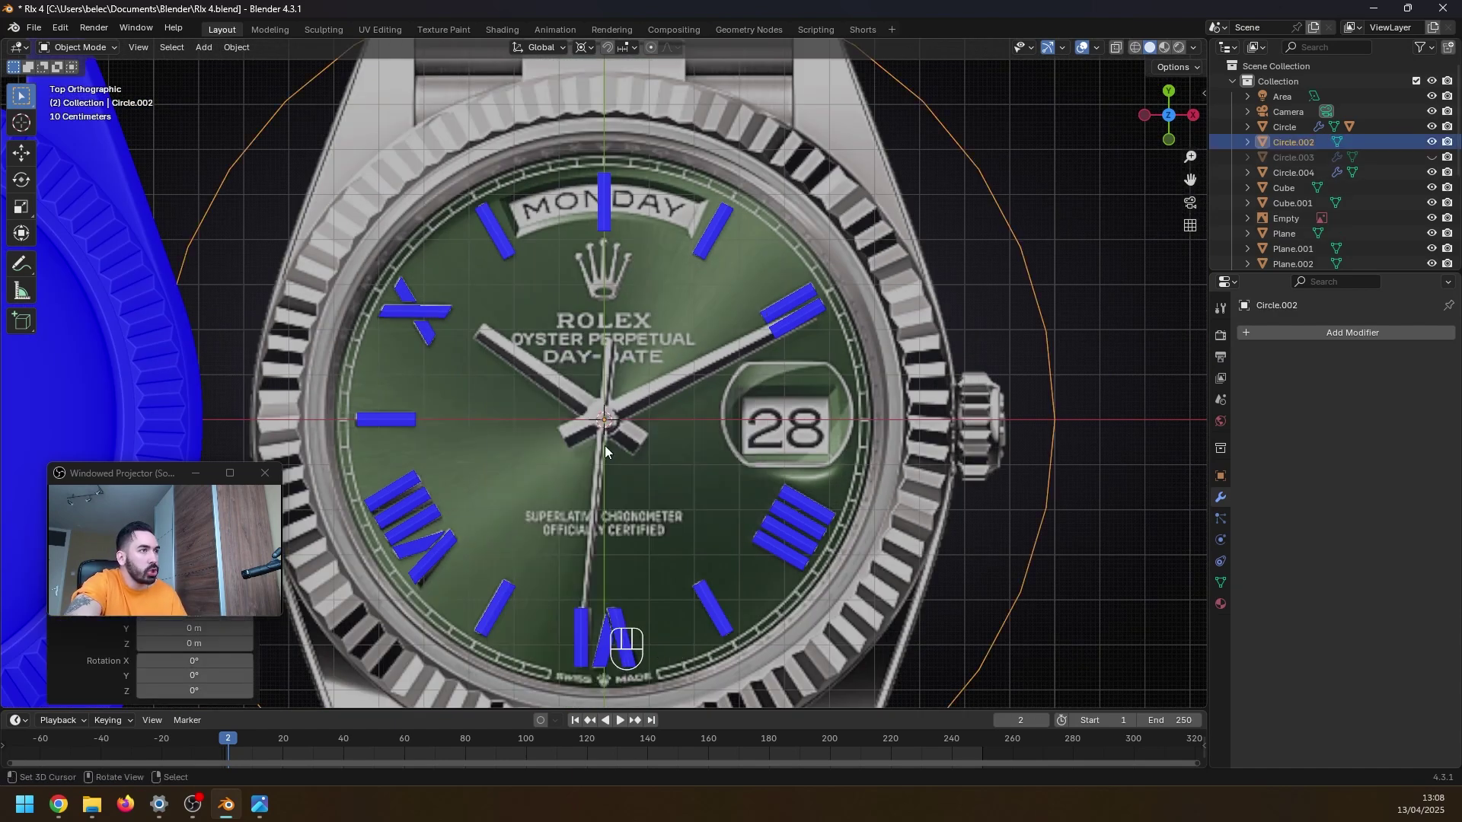
pyautogui.moveTo(110, 502); pyautogui.dragTo(103, 394)
pyautogui.doubleClick(184, 529)
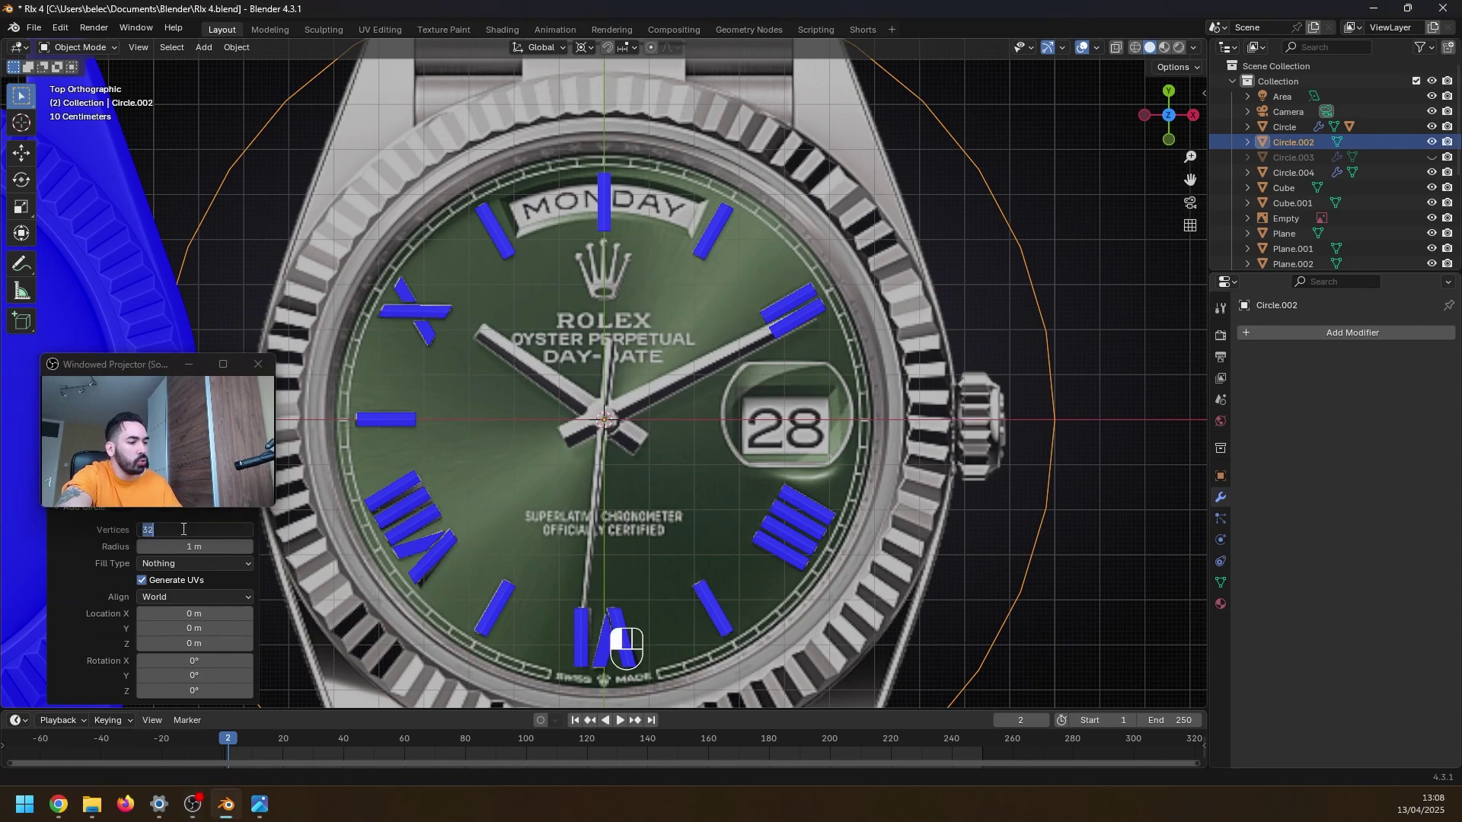
pyautogui.write('250')
pyautogui.press('Return')
# - Scale the circle's vertices down in Edit Mode until the ring matches the green dial's outer edge
pyautogui.scroll(-2, 675, 477)
pyautogui.press('Tab')
pyautogui.press('s')
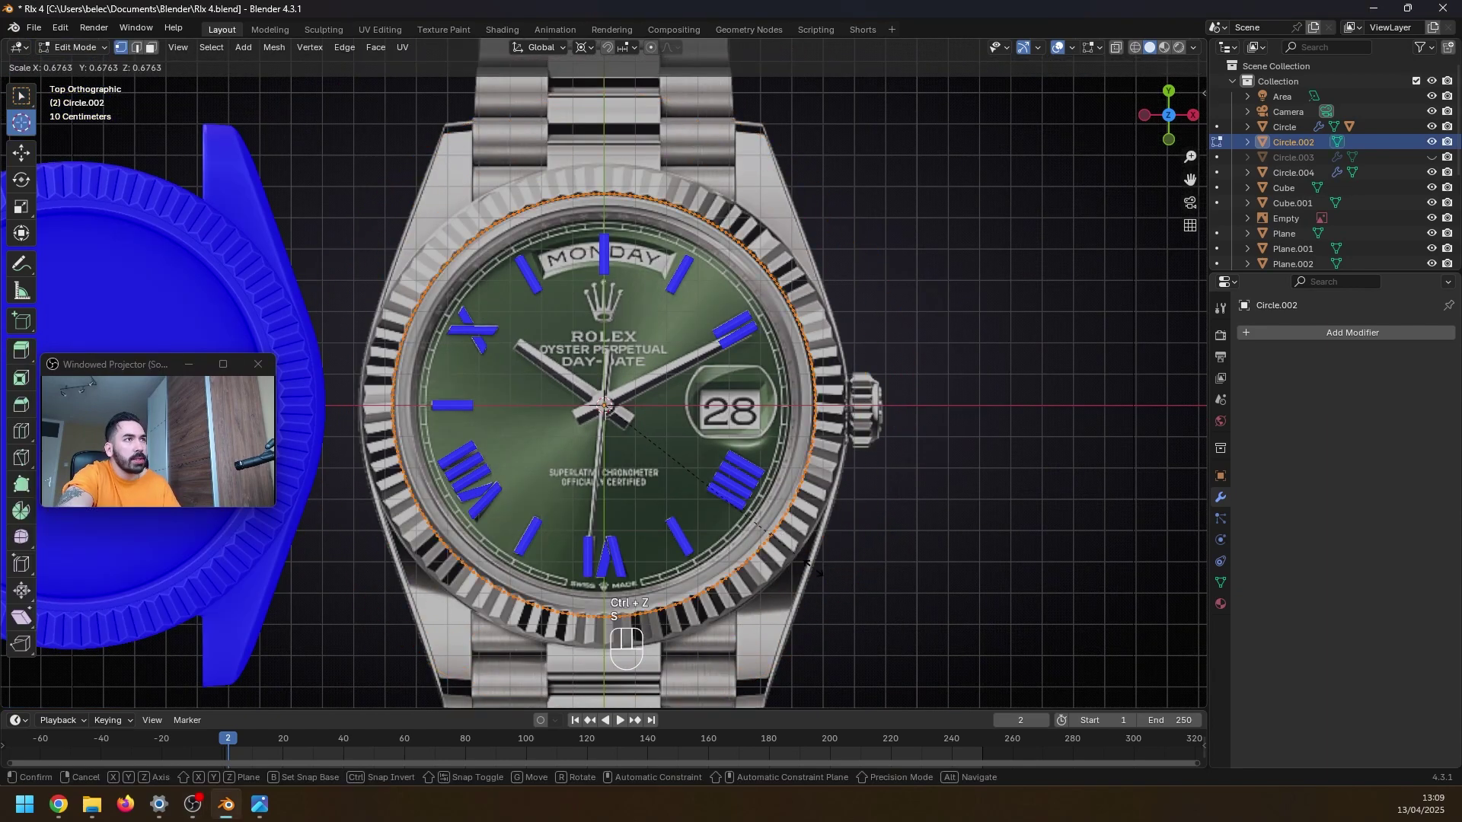
pyautogui.click(783, 554)
pyautogui.keyDown('shift'); pyautogui.moveTo(784, 554); pyautogui.dragTo(837, 662, button='middle'); pyautogui.keyUp('shift')
pyautogui.scroll(2, 914, 647)
# - Extrude the ring and scale it inward by 0.112, then shrink the inner edge further to leave a small centre hole
pyautogui.press('e')
pyautogui.rightClick(998, 636)
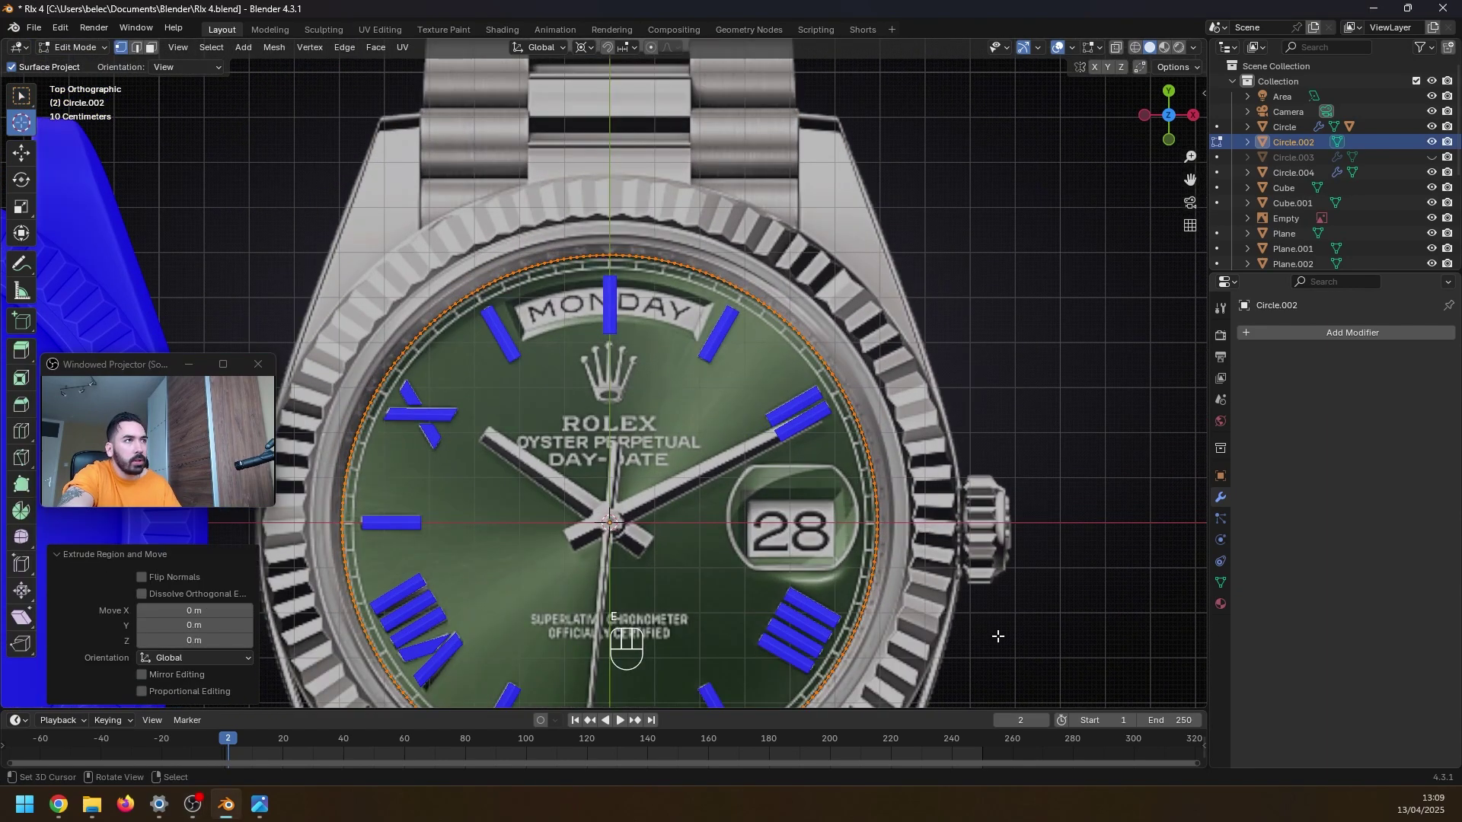
pyautogui.press('s')
pyautogui.click(659, 567)
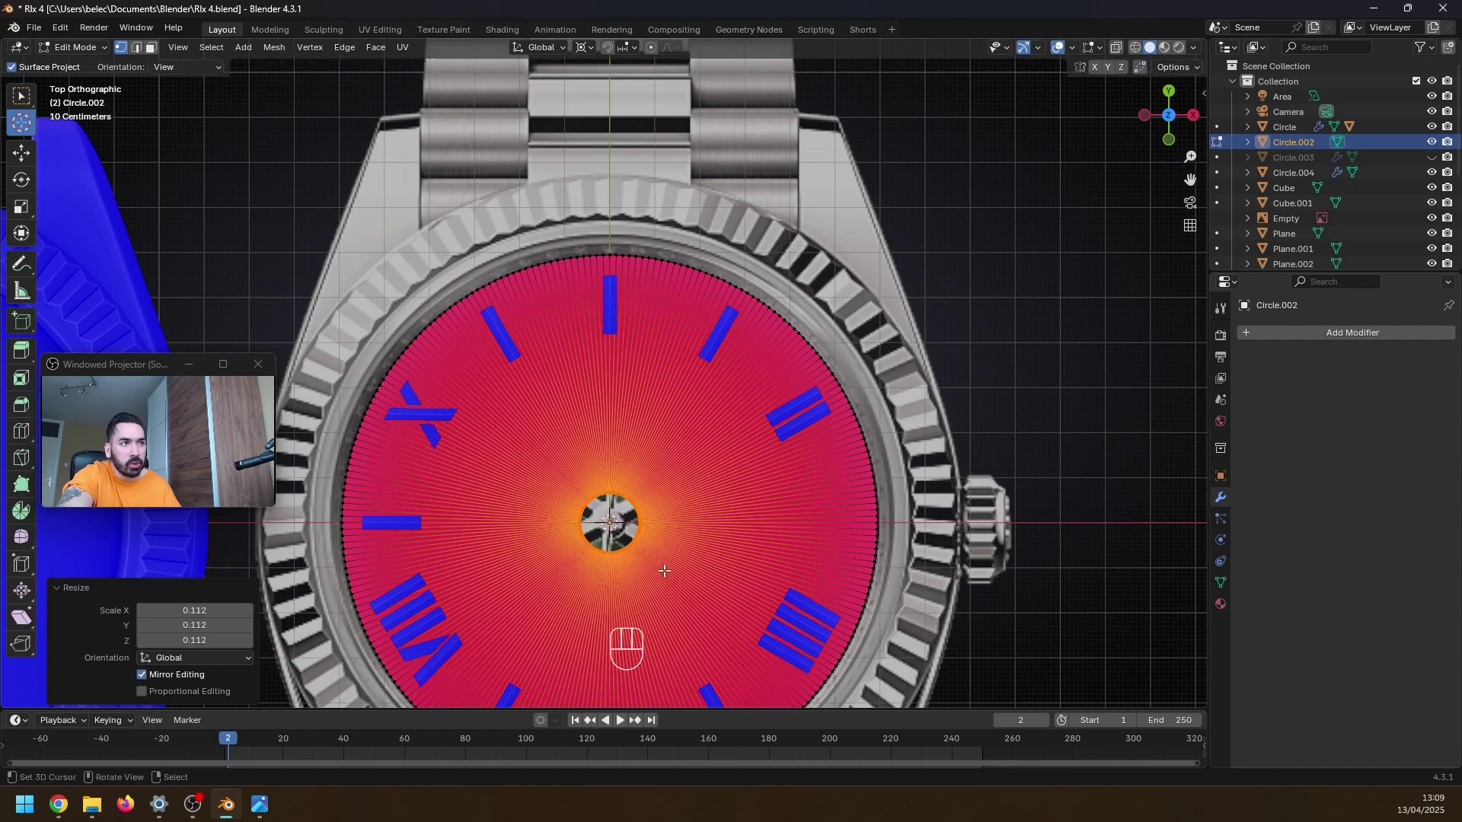
pyautogui.hotkey('alt', 'z')
pyautogui.press('s')
pyautogui.click(648, 575)
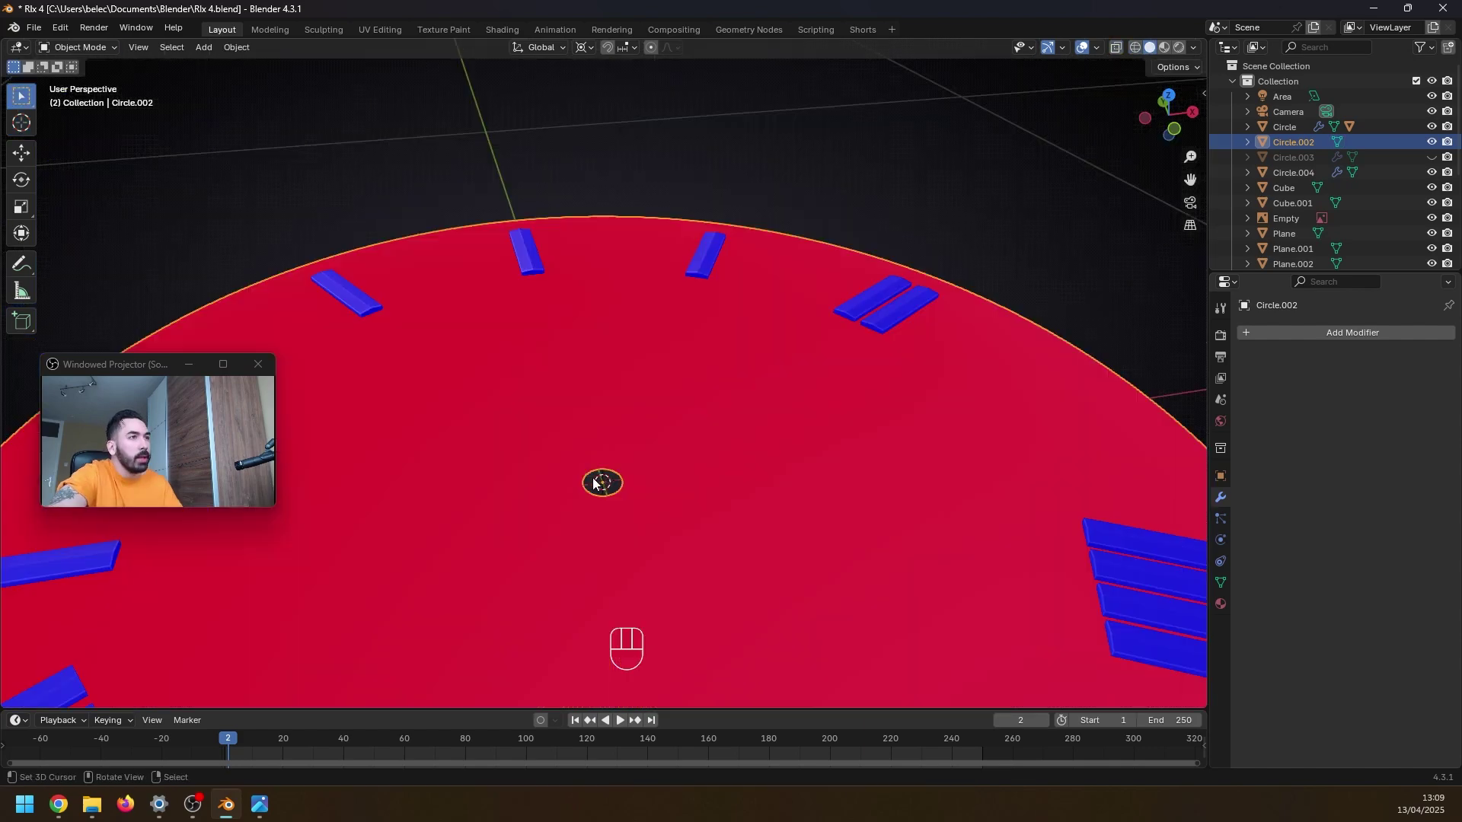
pyautogui.scroll(-2, 614, 489)
pyautogui.press('Tab')
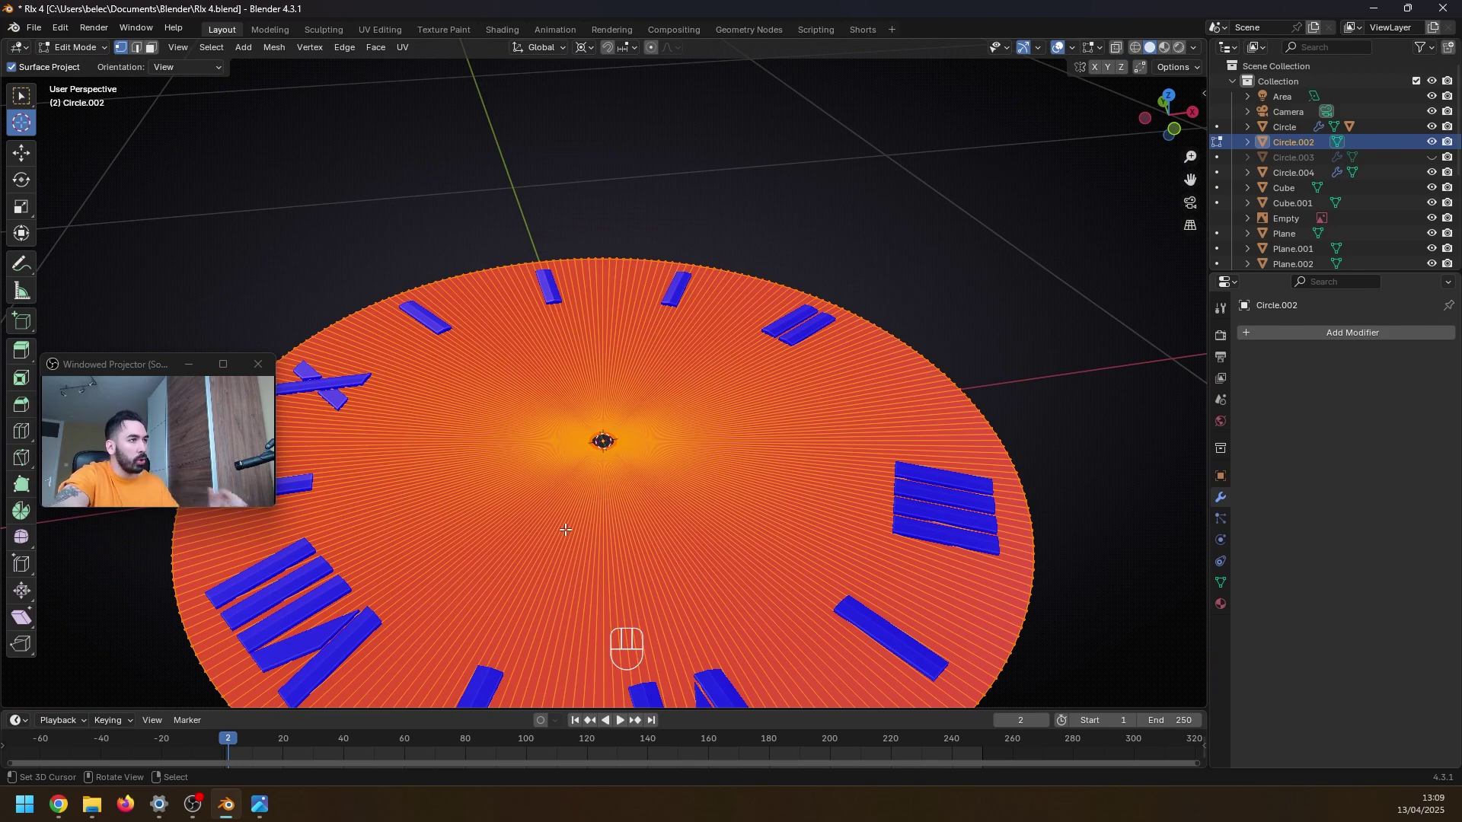
# - Place the watch-hands reference image window over the viewport's edge and enlarge the hands within it
pyautogui.moveTo(1007, 520); pyautogui.dragTo(845, 175)
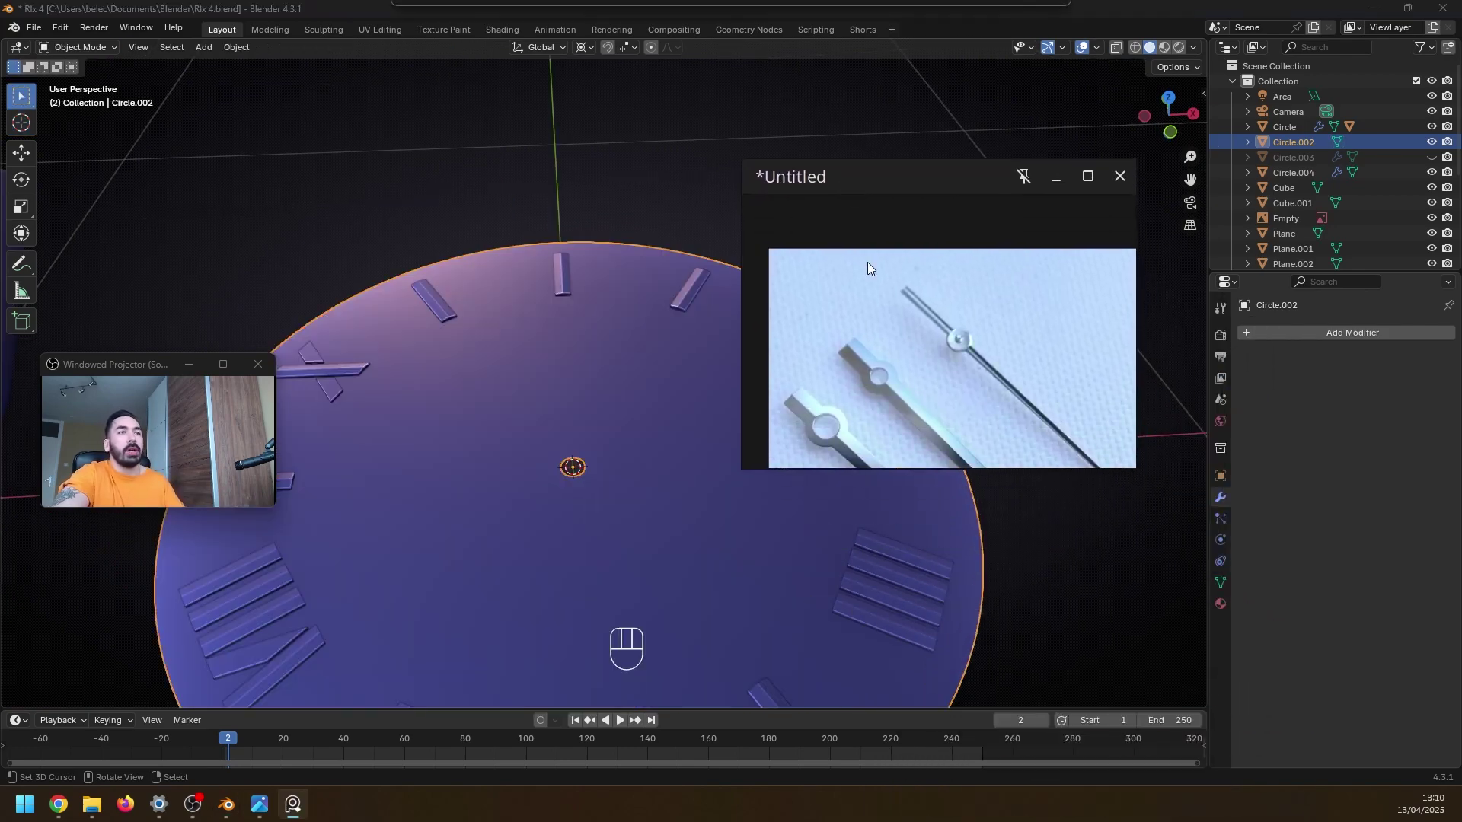
pyautogui.moveTo(929, 420); pyautogui.dragTo(939, 376, button='middle')
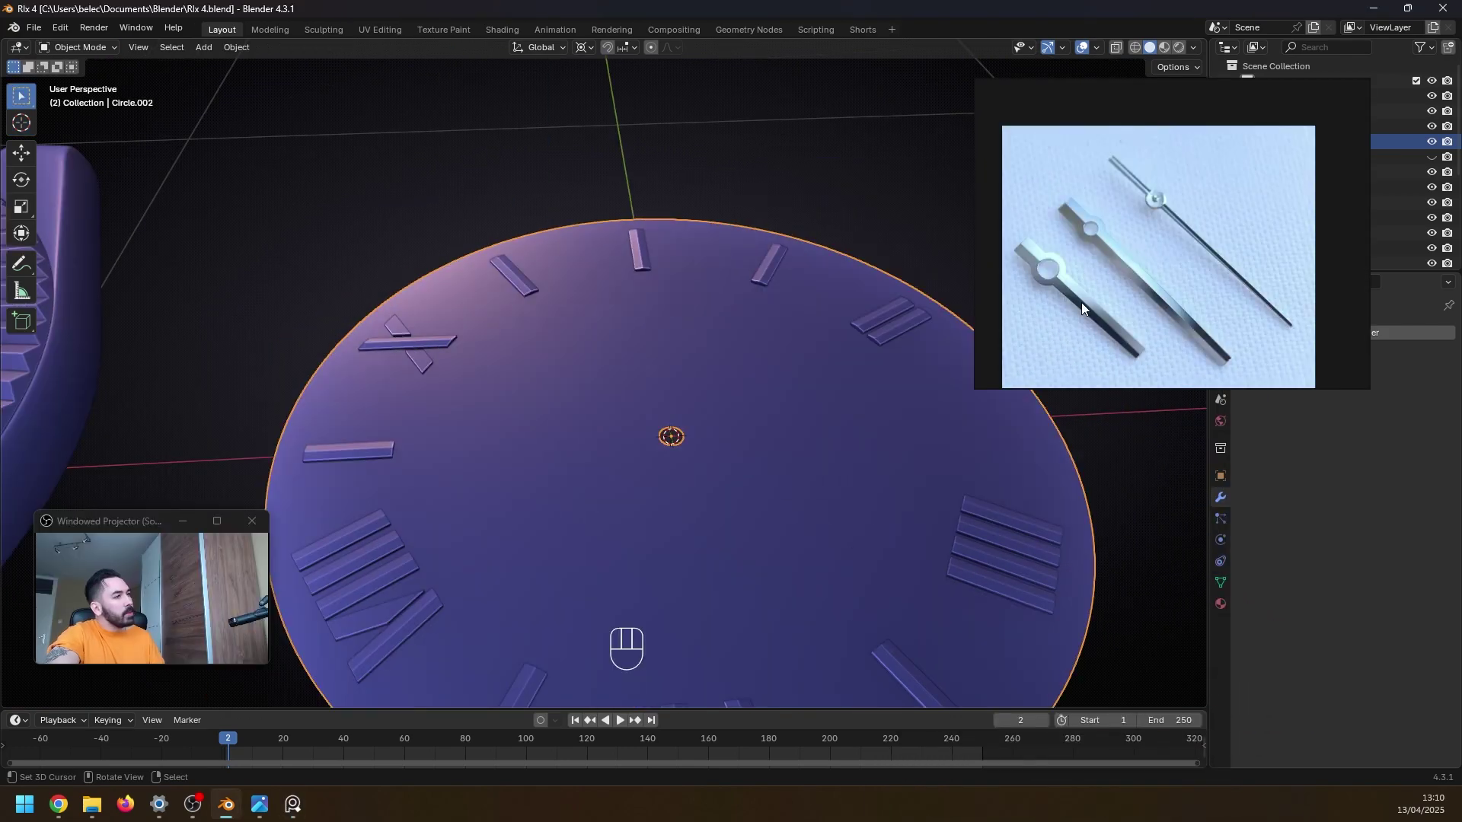
pyautogui.scroll(3, 1104, 289)
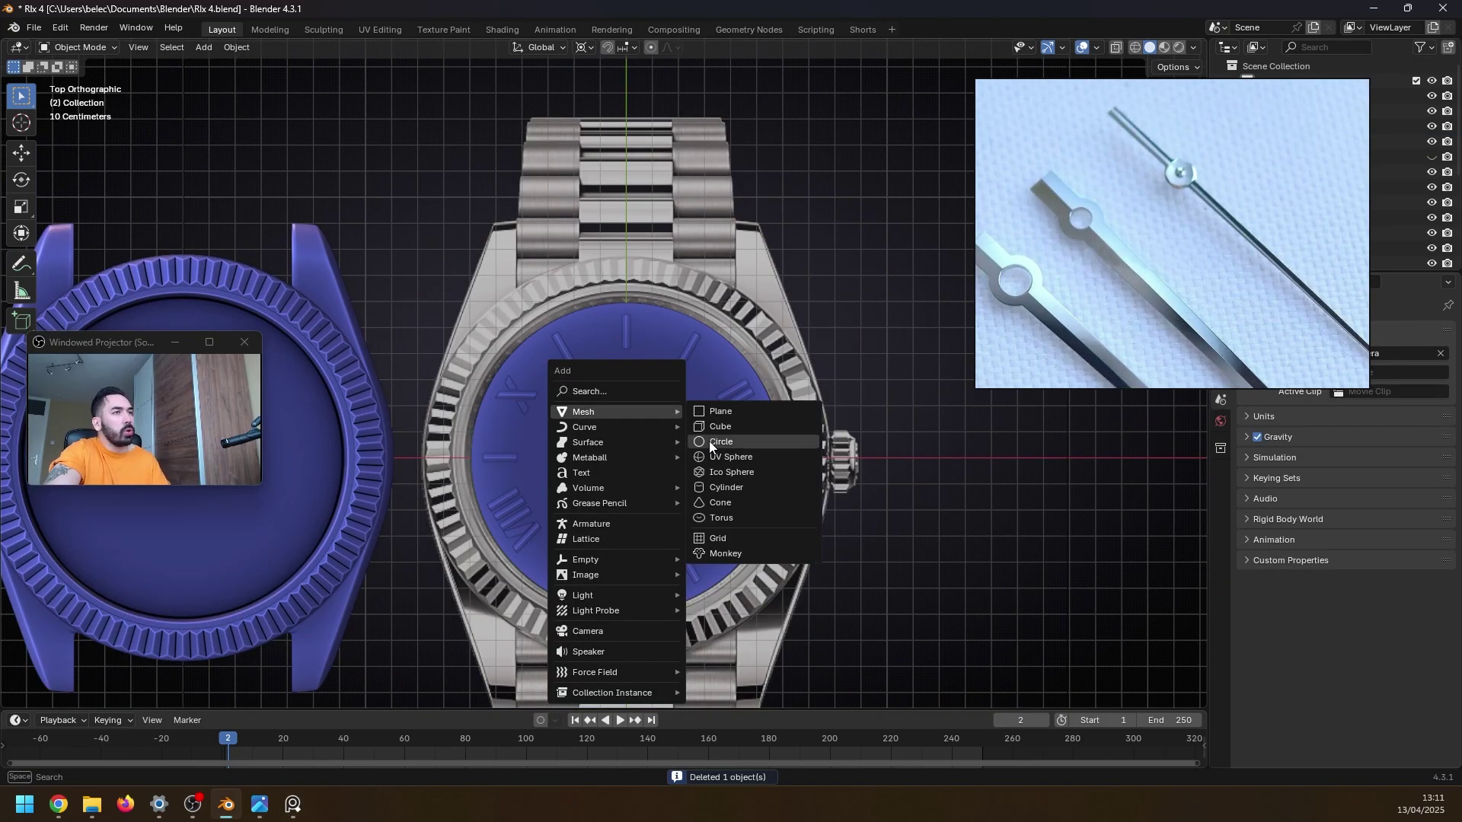
# - Add a mesh circle with 32 vertices at the dial centre and frame all three hands in the reference image
pyautogui.click(709, 441)
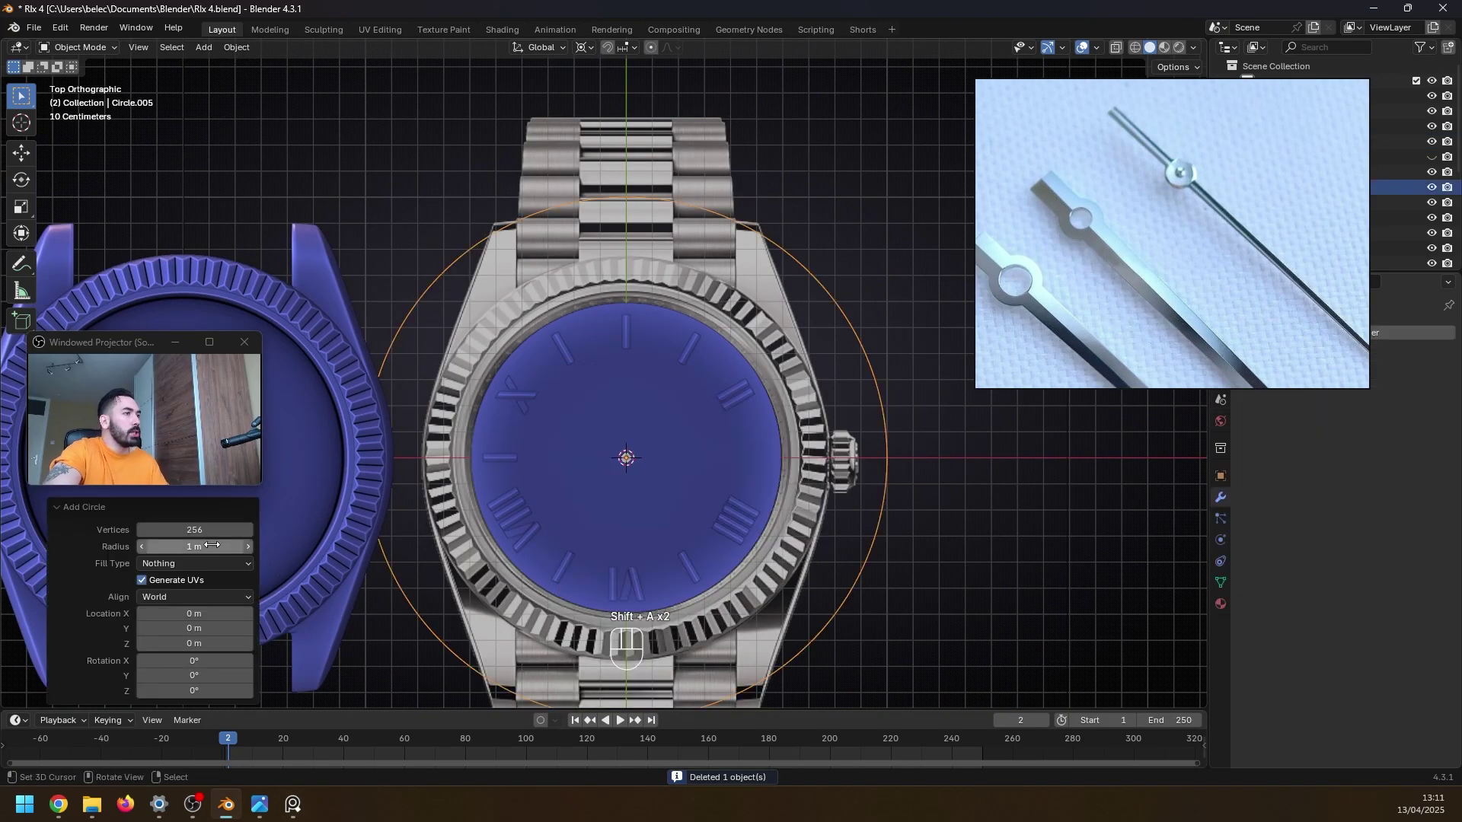
pyautogui.press('Return')
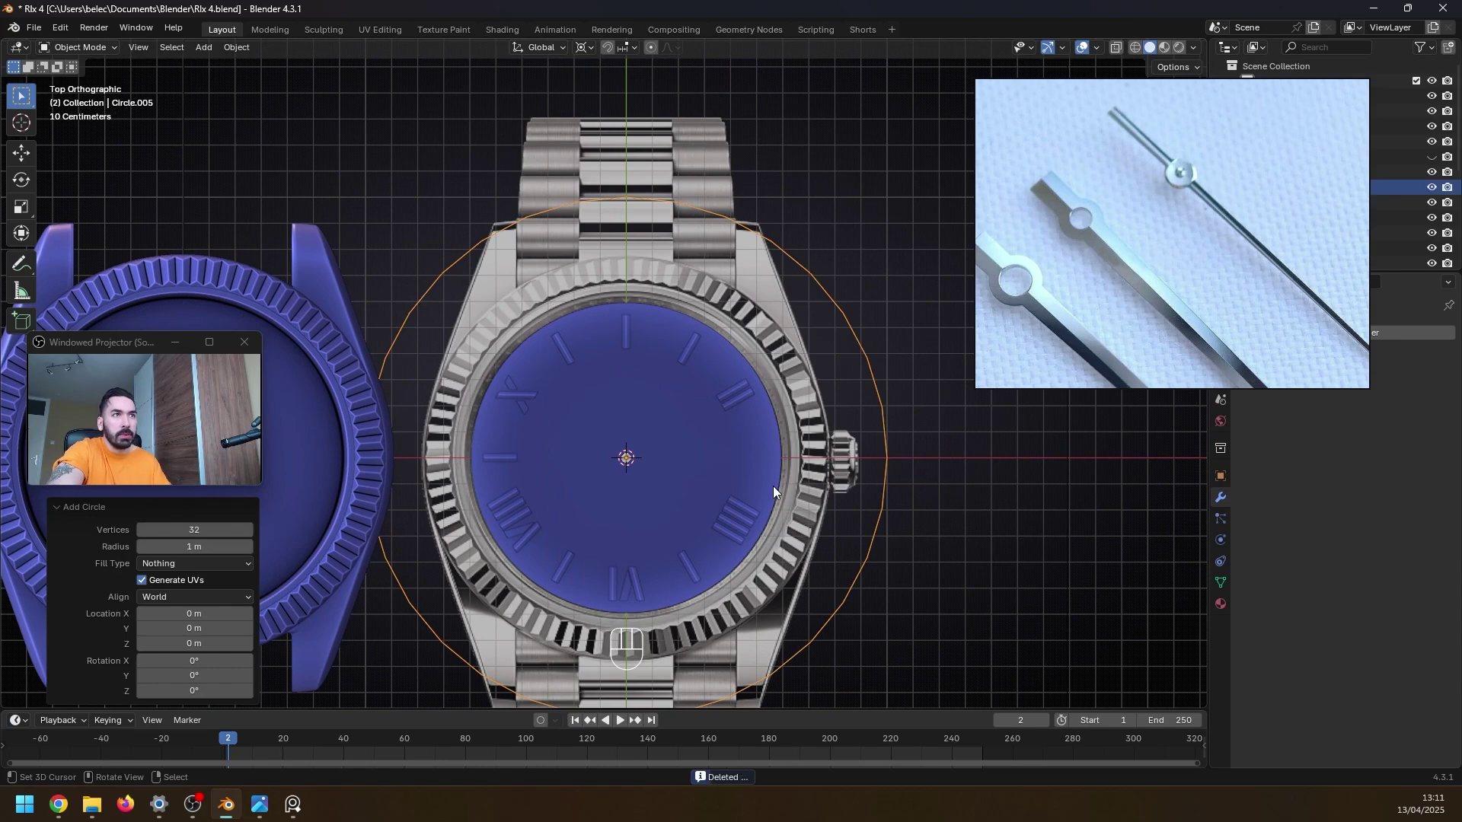
pyautogui.click(1089, 264)
pyautogui.scroll(-3, 1089, 263)
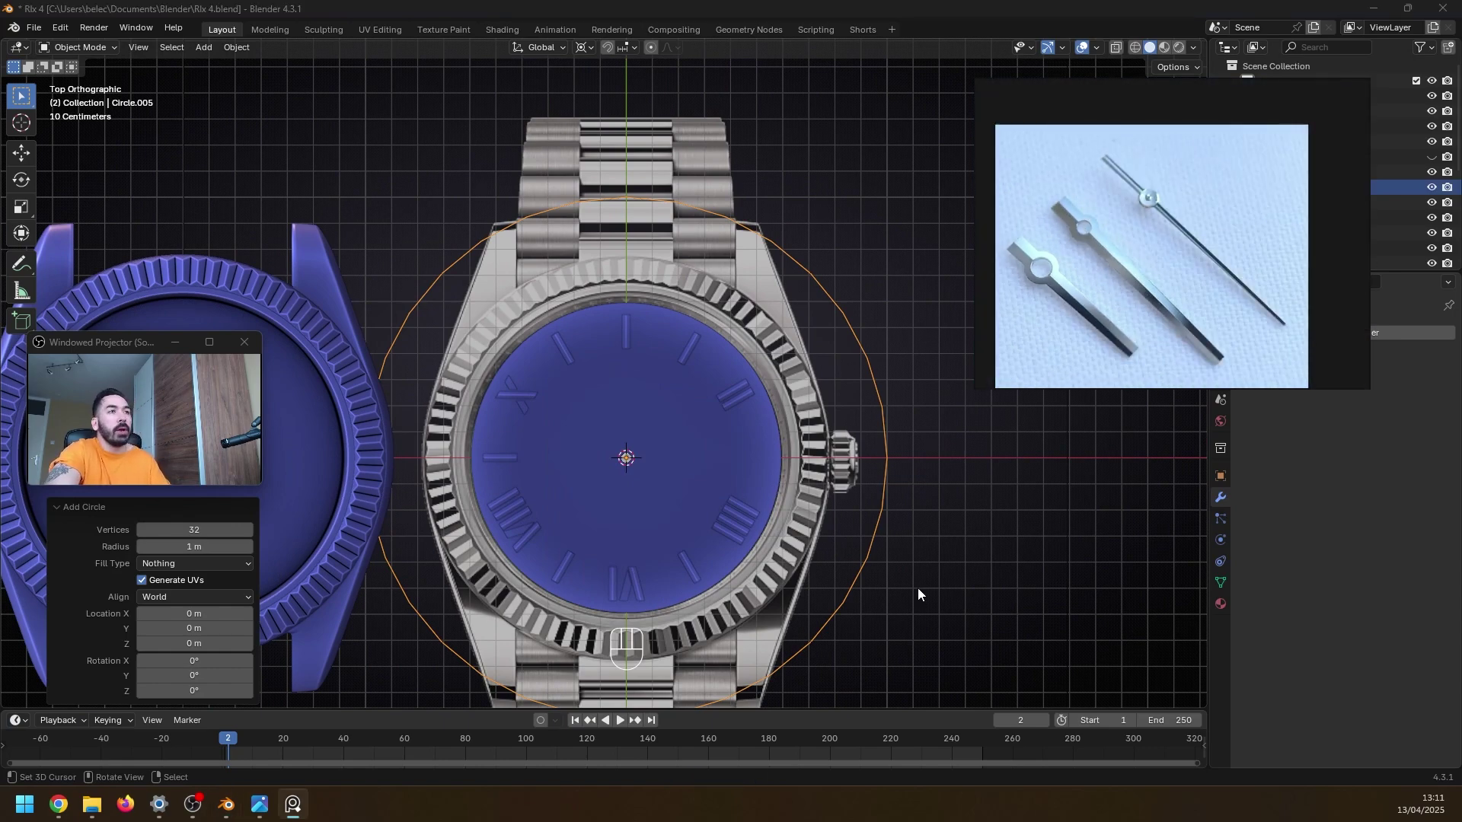
# - Scale the new circle's vertices down in Edit Mode to roughly half the dial's radius
pyautogui.keyDown('shift'); pyautogui.moveTo(884, 554); pyautogui.dragTo(901, 553, button='middle'); pyautogui.keyUp('shift')
pyautogui.press('Tab')
pyautogui.press('1')
pyautogui.press('s')
pyautogui.click(728, 505)
# - Display the model in wireframe and move the dial disc -1.2 m along X, away from the watch reference
pyautogui.scroll(4, 822, 587)
pyautogui.press('z')
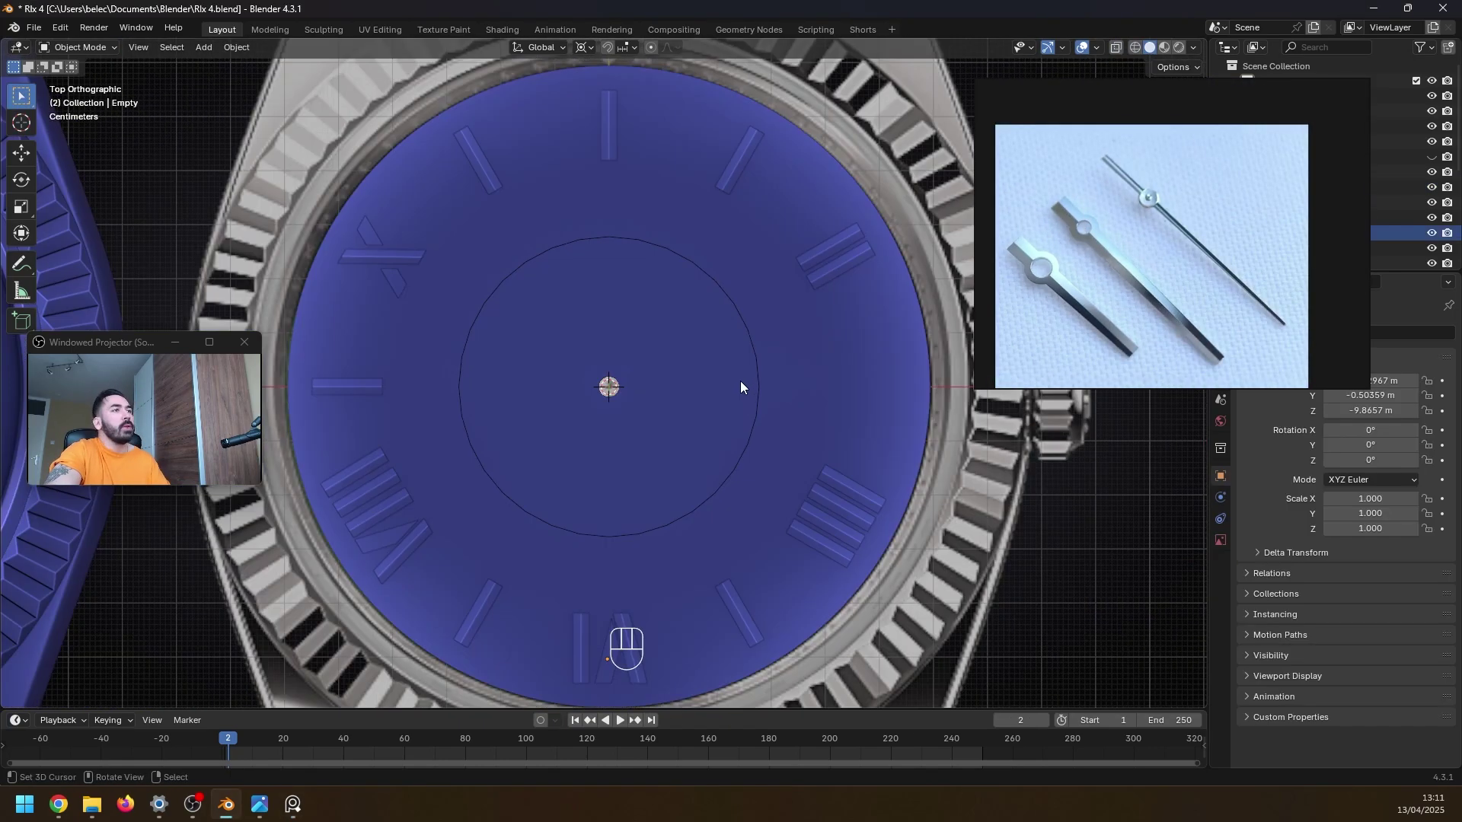
pyautogui.click(740, 385)
pyautogui.press('z')
pyautogui.scroll(-5, 740, 386)
pyautogui.press('g')
pyautogui.rightClick(751, 440)
pyautogui.scroll(-1, 751, 441)
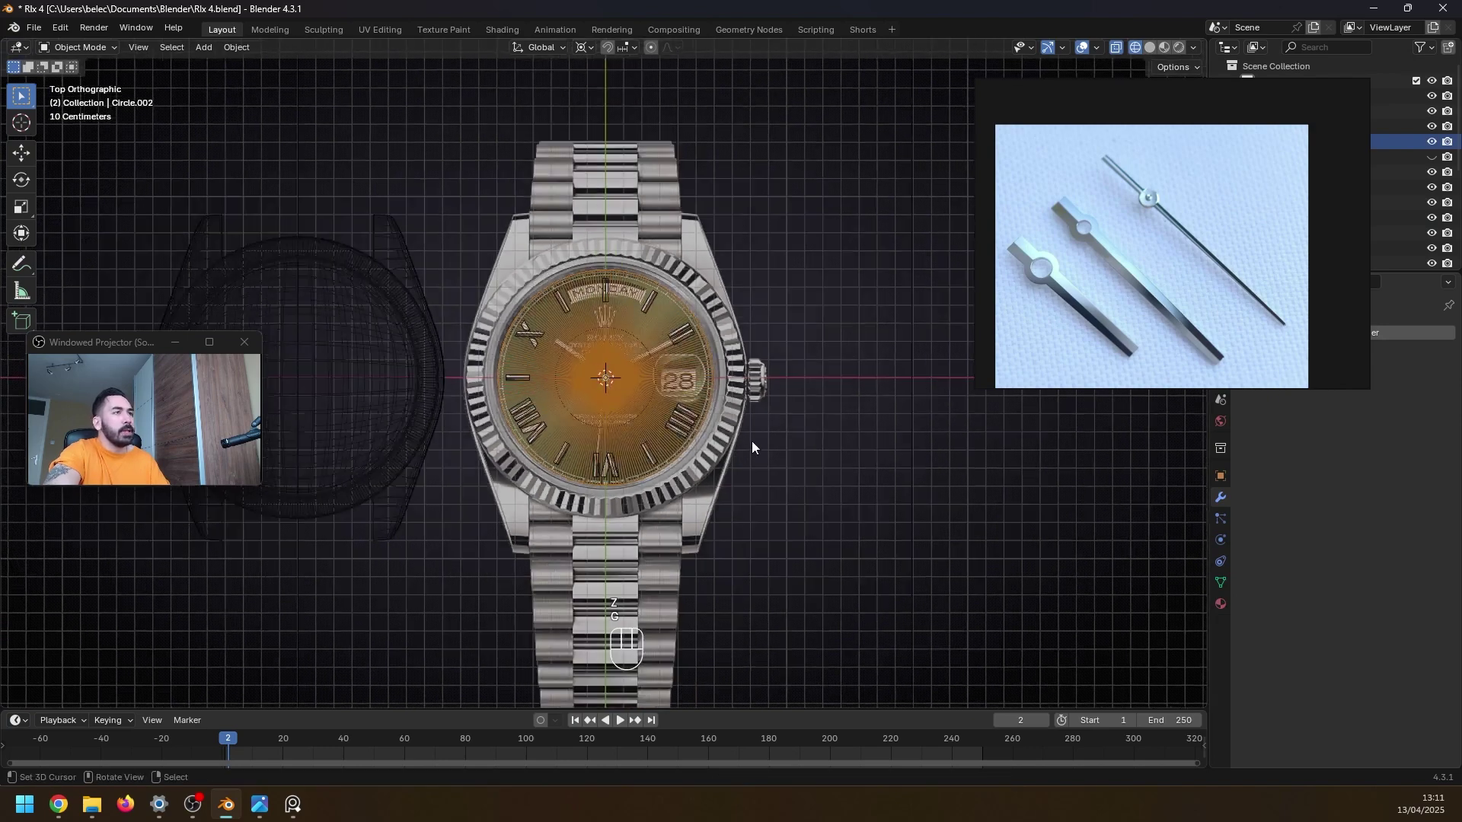
pyautogui.press('g')
pyautogui.press('x')
pyautogui.click(322, 320)
pyautogui.scroll(3, 322, 319)
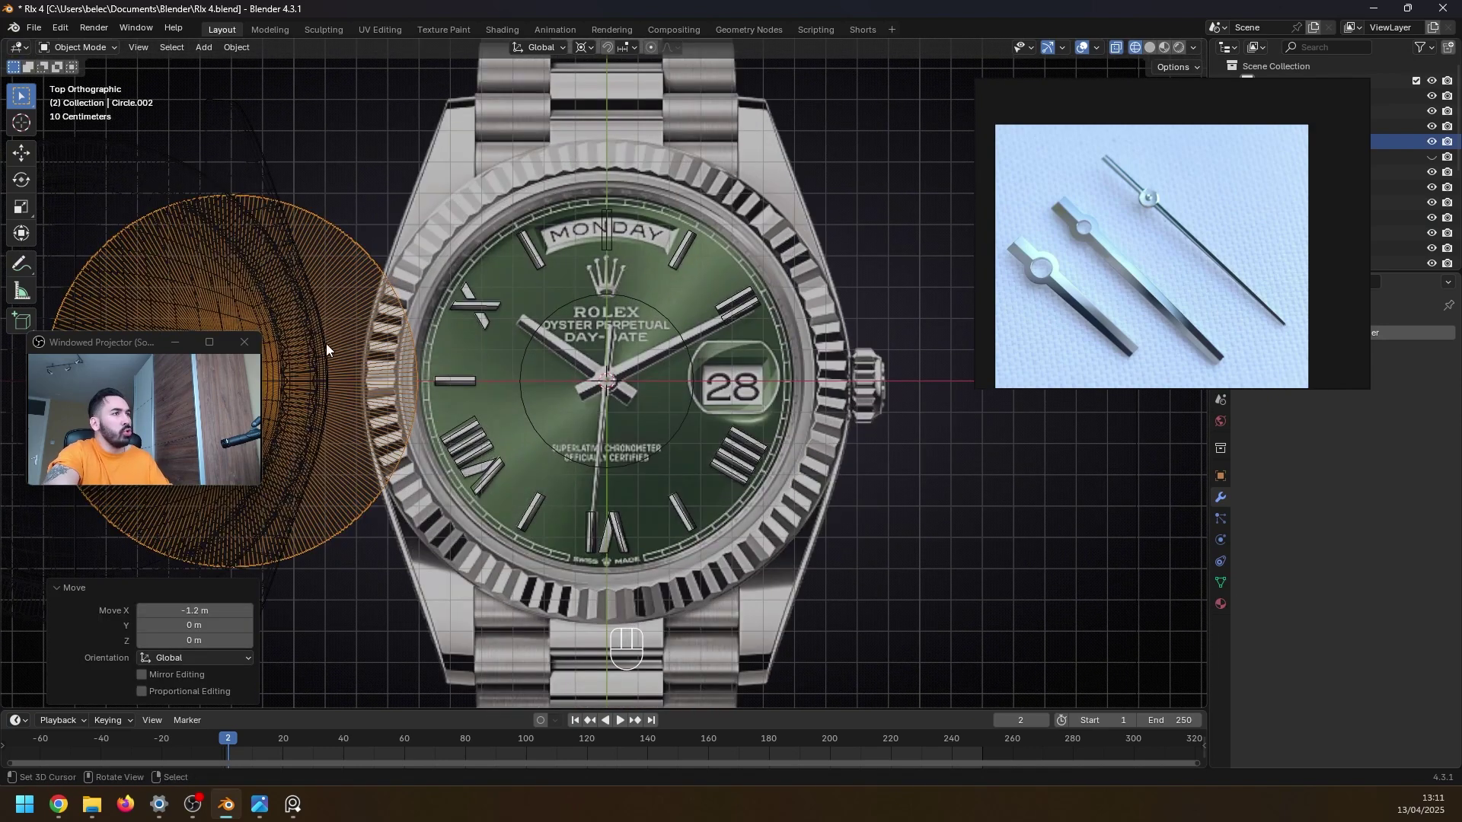
# - Return to solid shading and scale the circle's vertices down to about the size of the hands' central hub
pyautogui.press('z')
pyautogui.scroll(5, 435, 405)
pyautogui.click(774, 314)
pyautogui.press('Tab')
pyautogui.press('s')
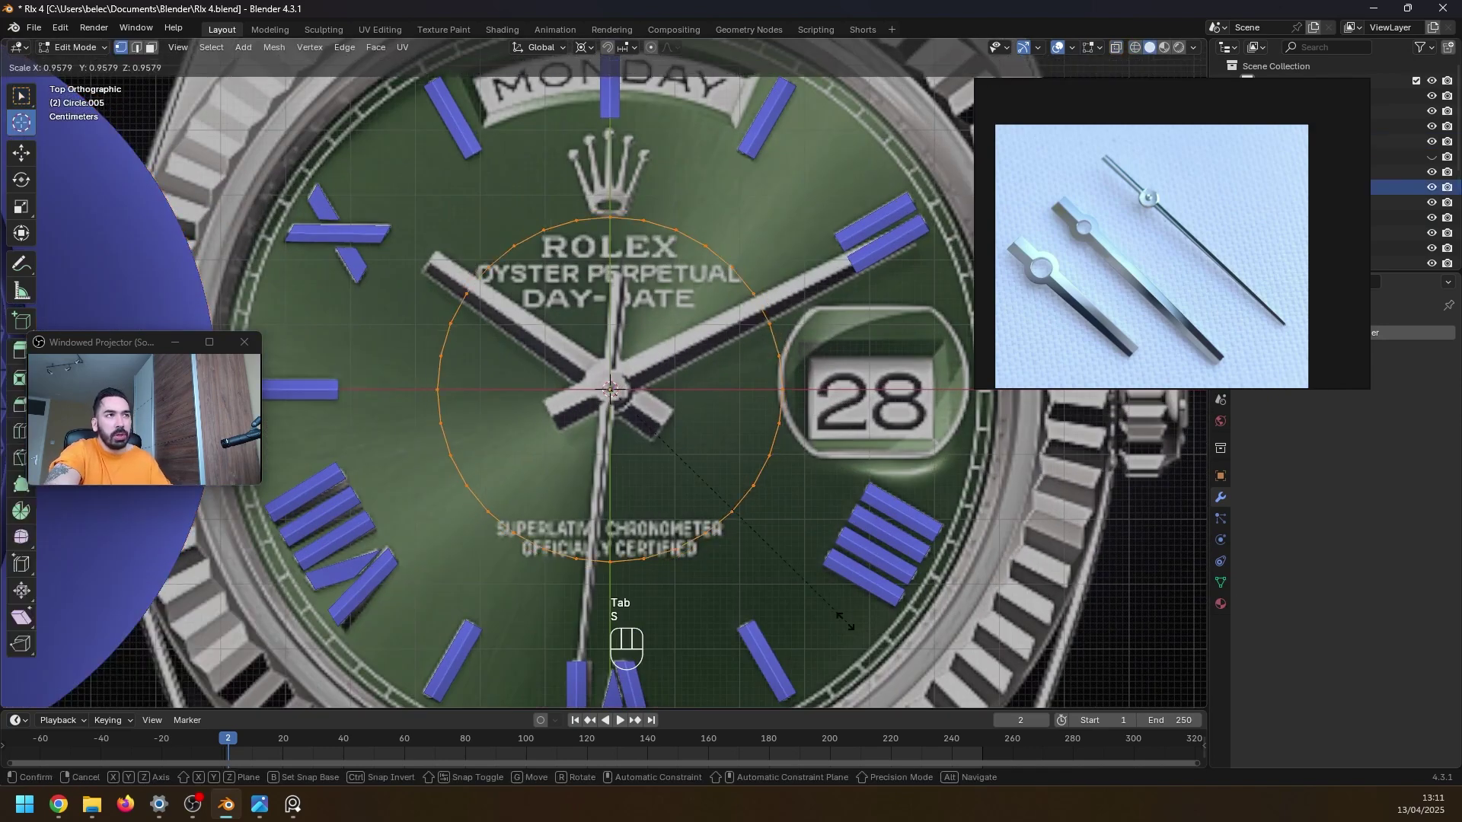
pyautogui.click(659, 477)
pyautogui.scroll(1, 659, 476)
pyautogui.press('s')
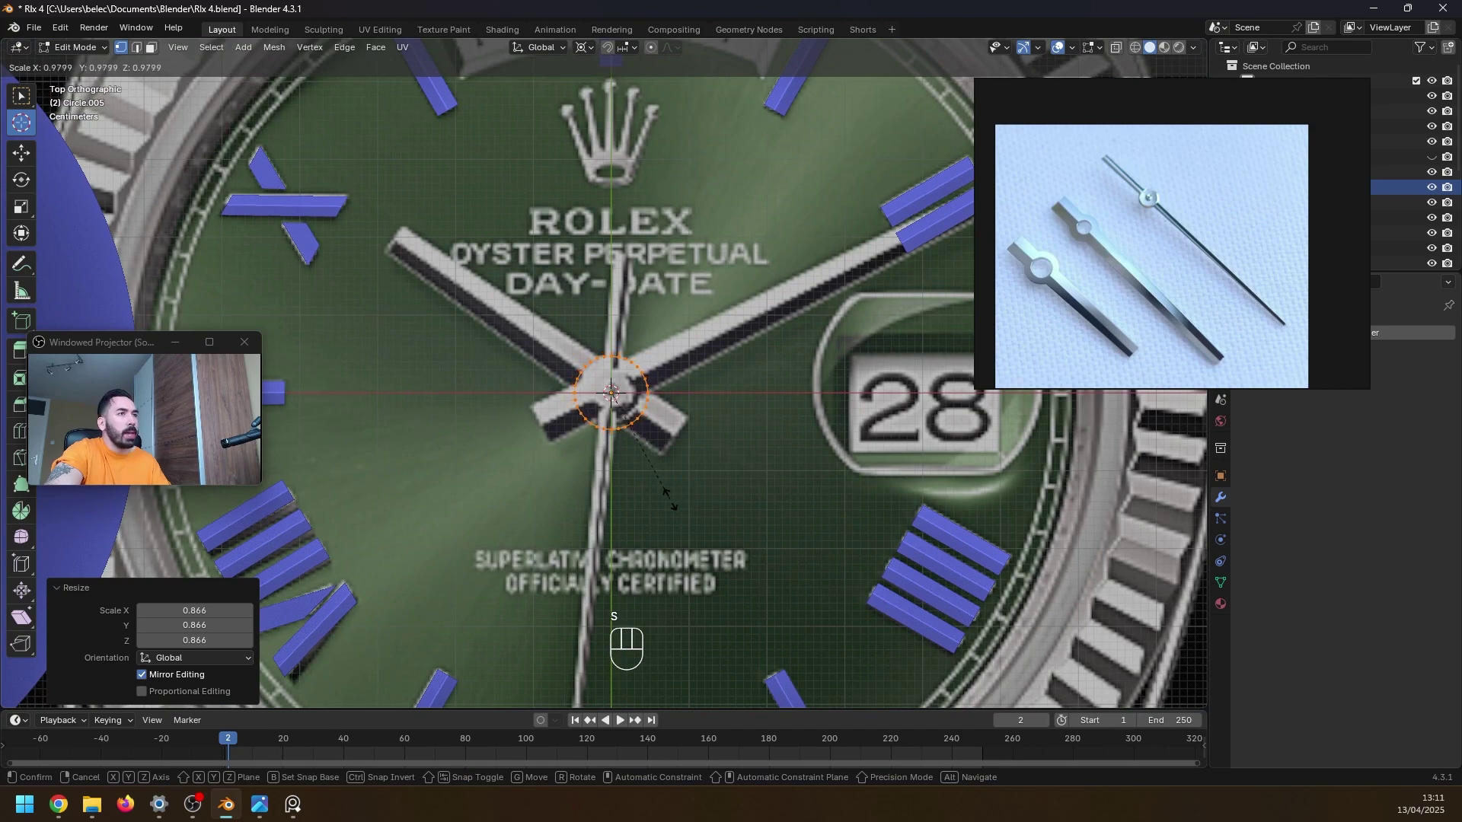
pyautogui.click(666, 499)
pyautogui.press('Tab')
# - Rotate the dial reference image 54.7° about Z so its hour hand stands vertical through the hub
pyautogui.scroll(-1, 617, 442)
pyautogui.keyDown('shift'); pyautogui.moveTo(484, 236); pyautogui.dragTo(487, 287, button='middle'); pyautogui.keyUp('shift')
pyautogui.click(486, 287)
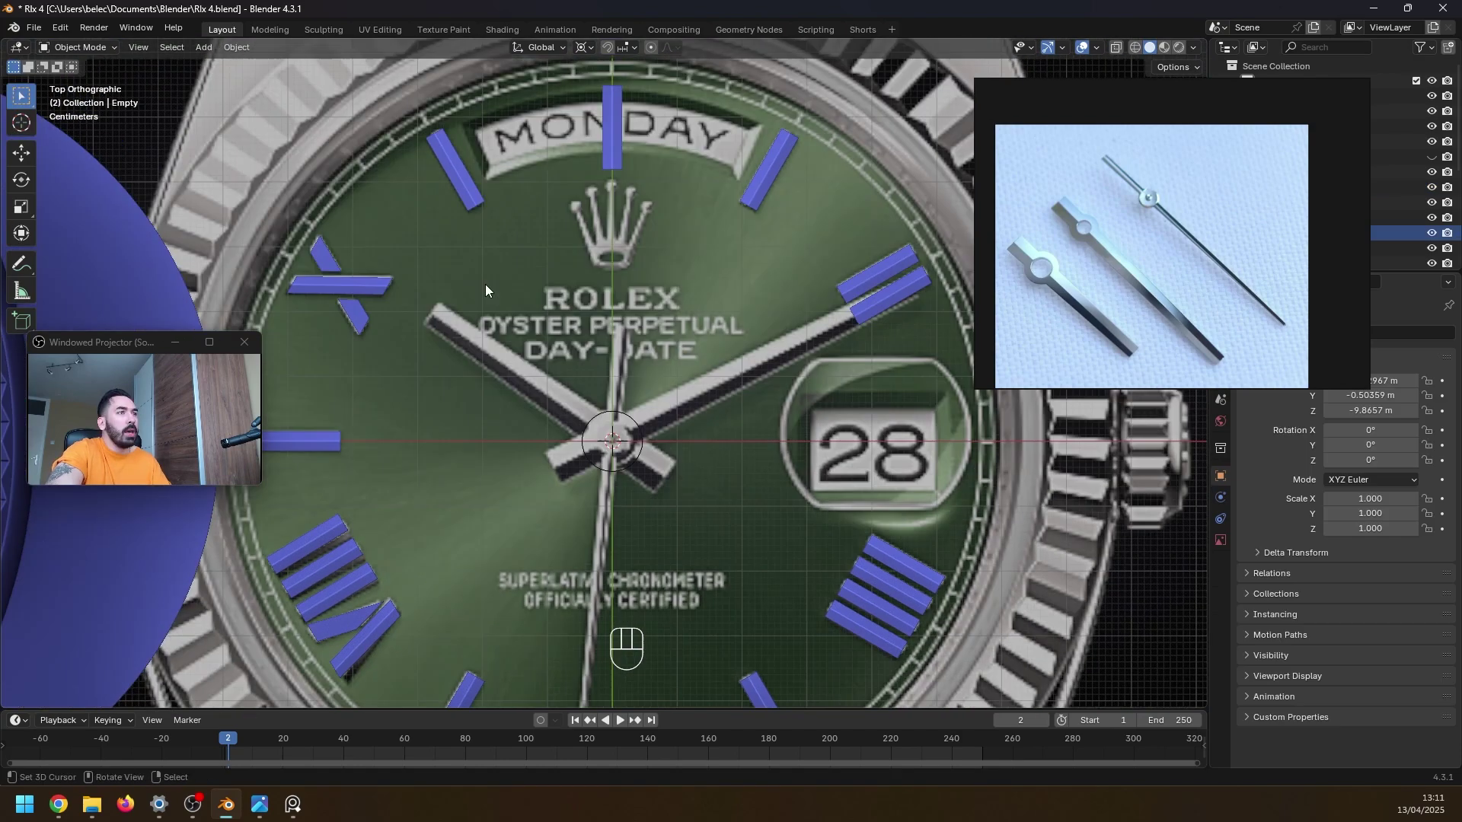
pyautogui.press('r')
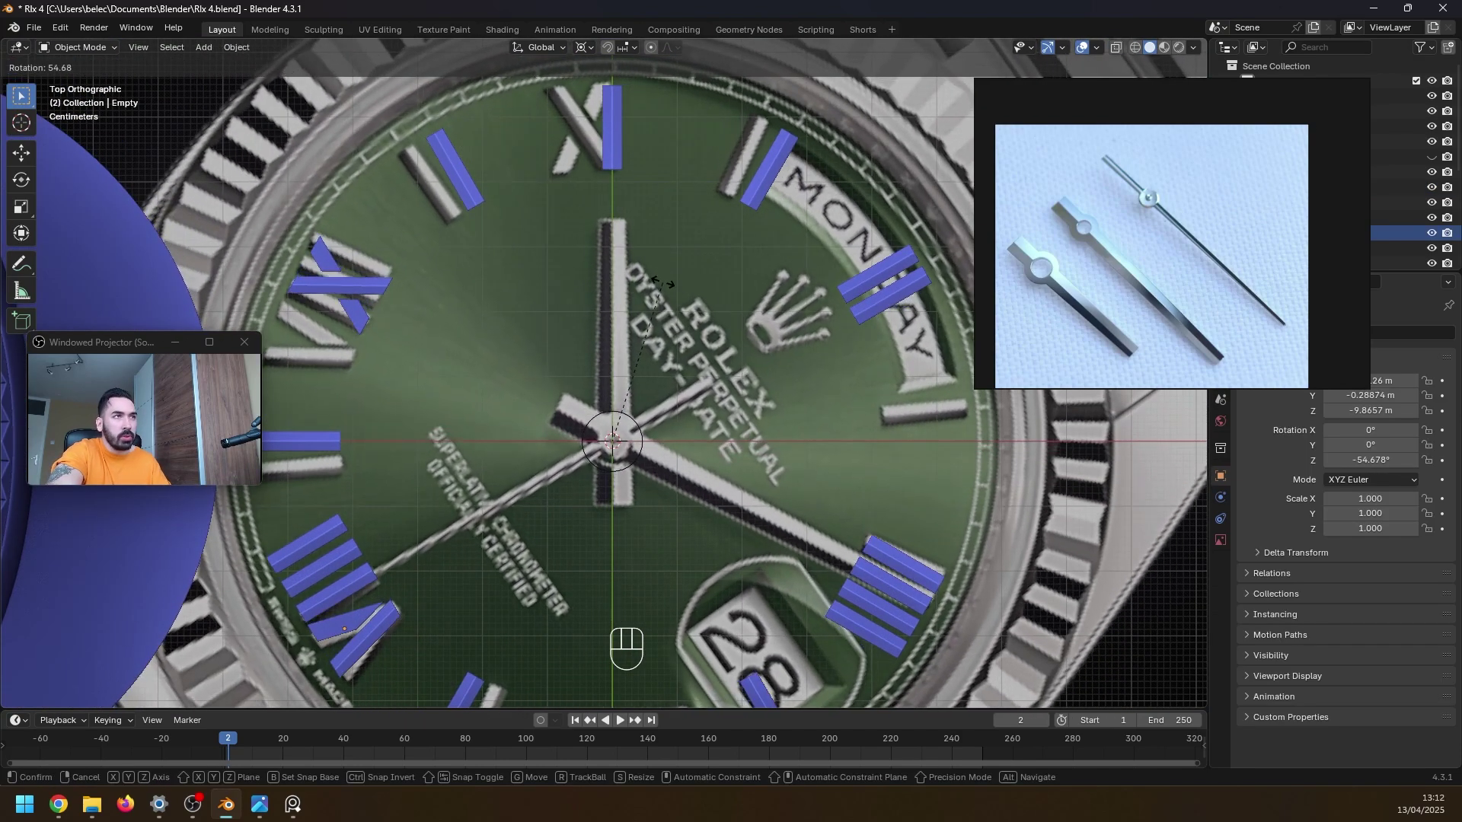
pyautogui.click(661, 284)
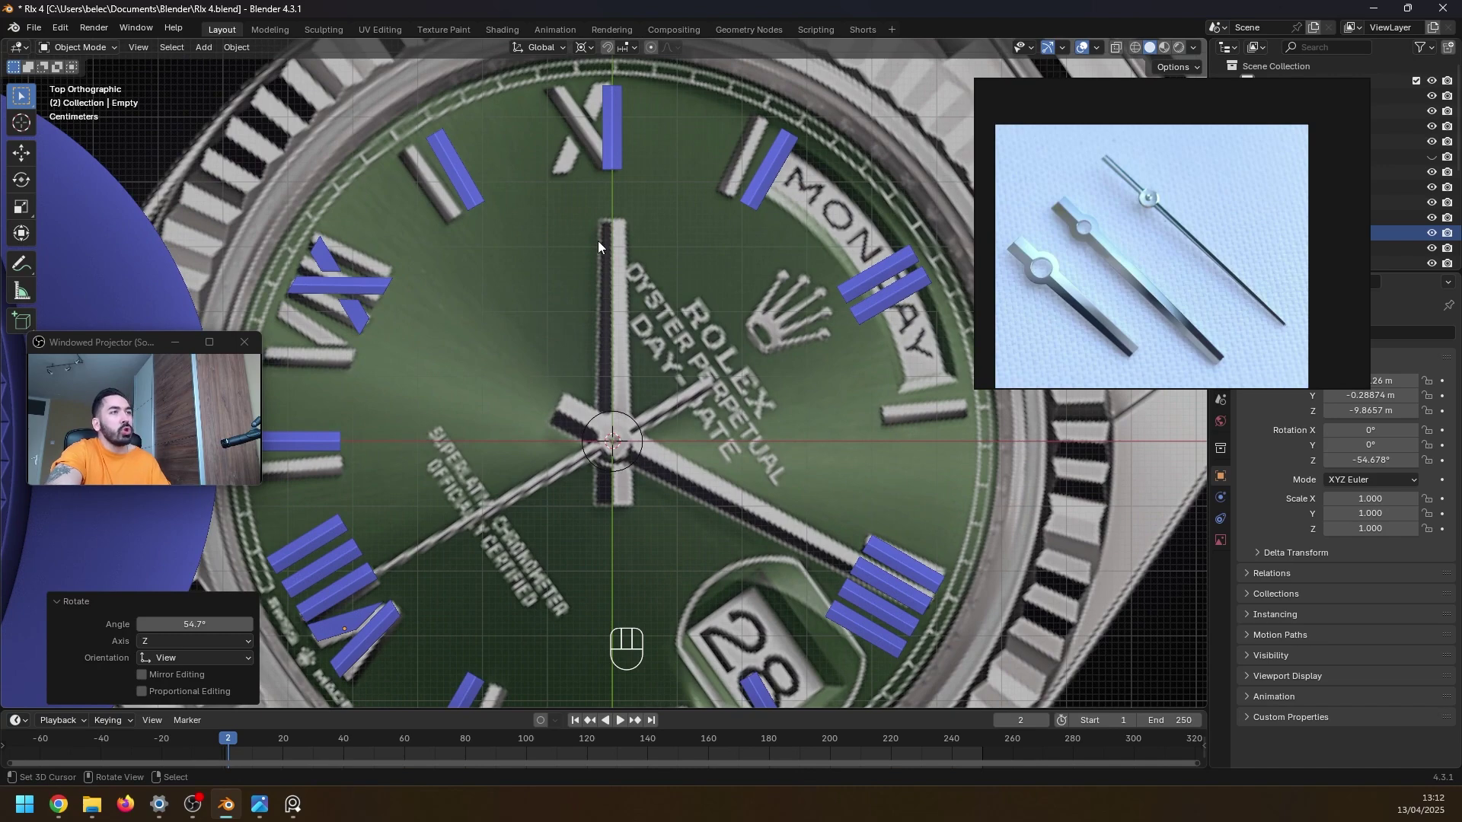
pyautogui.press('g')
# - Extrude the hub circle's edge and scale the new edge loop to form a flat ring
pyautogui.press('e')
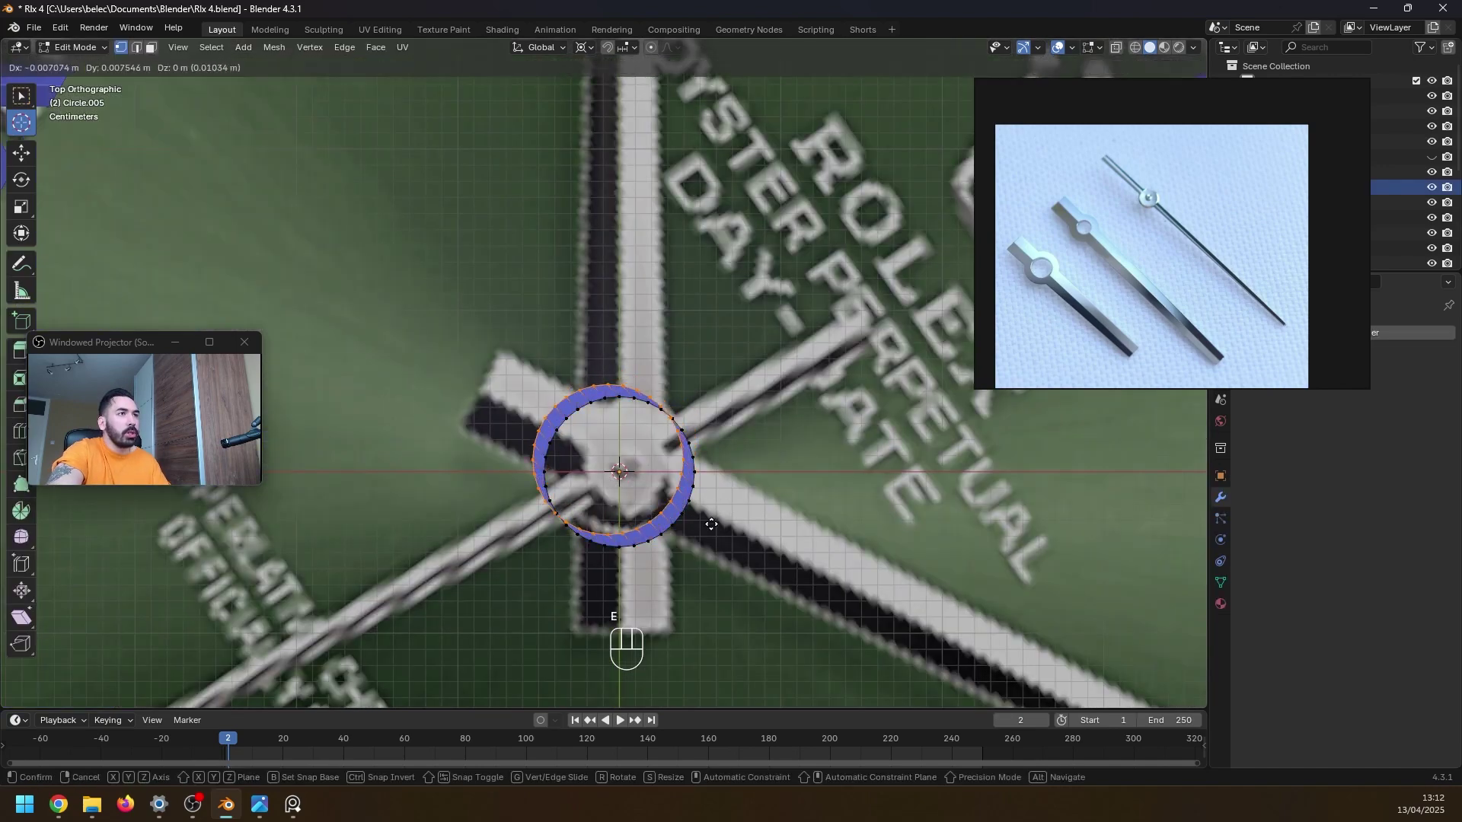
pyautogui.rightClick(712, 524)
pyautogui.press('s')
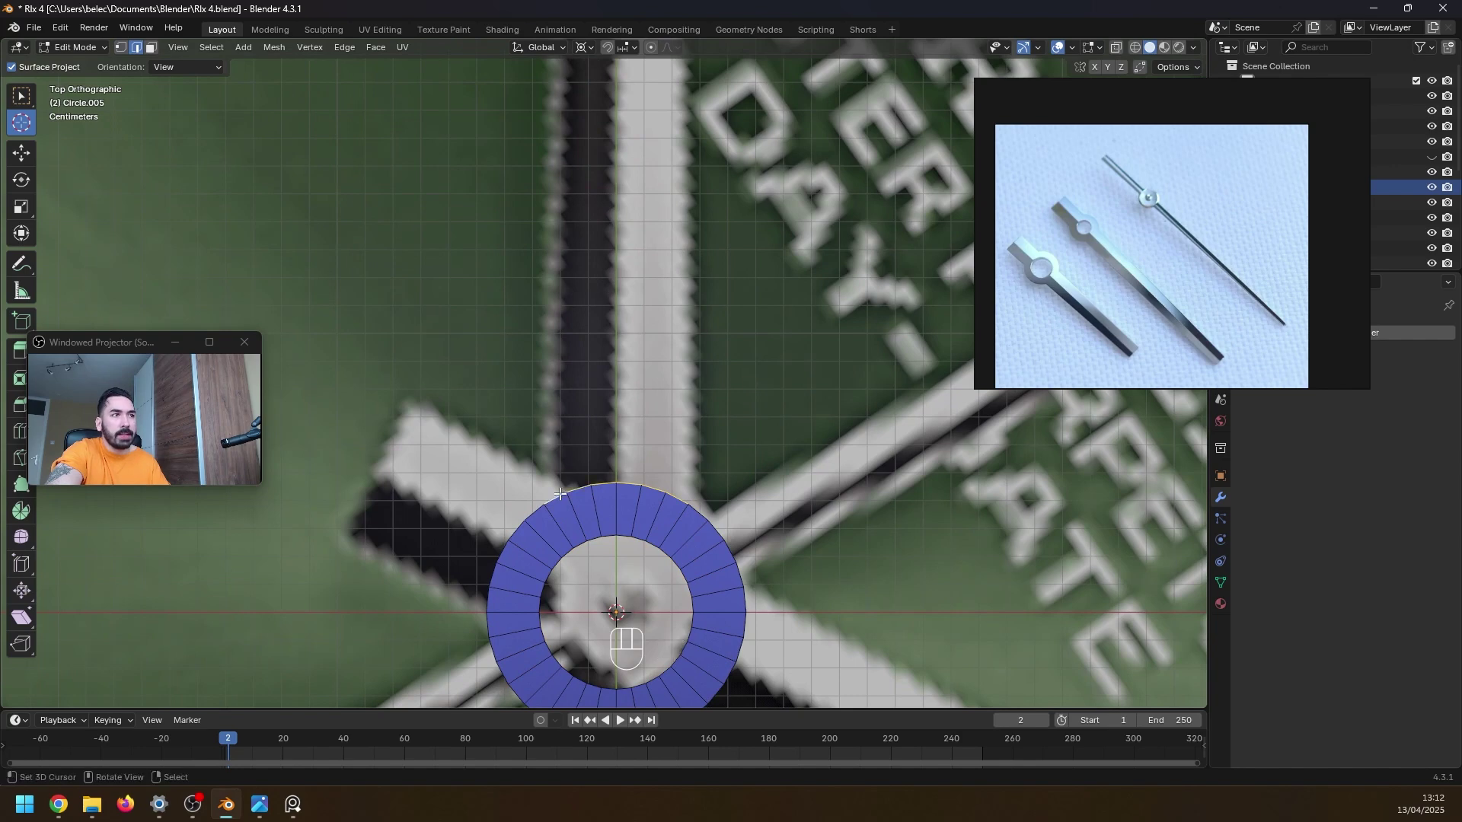
# - Extrude the ring's upper outer edges 0.29032 m along Y to form the hour hand's blade
pyautogui.scroll(-4, 561, 494)
pyautogui.press('e')
pyautogui.press('g')
pyautogui.press('y')
pyautogui.click(651, 188)
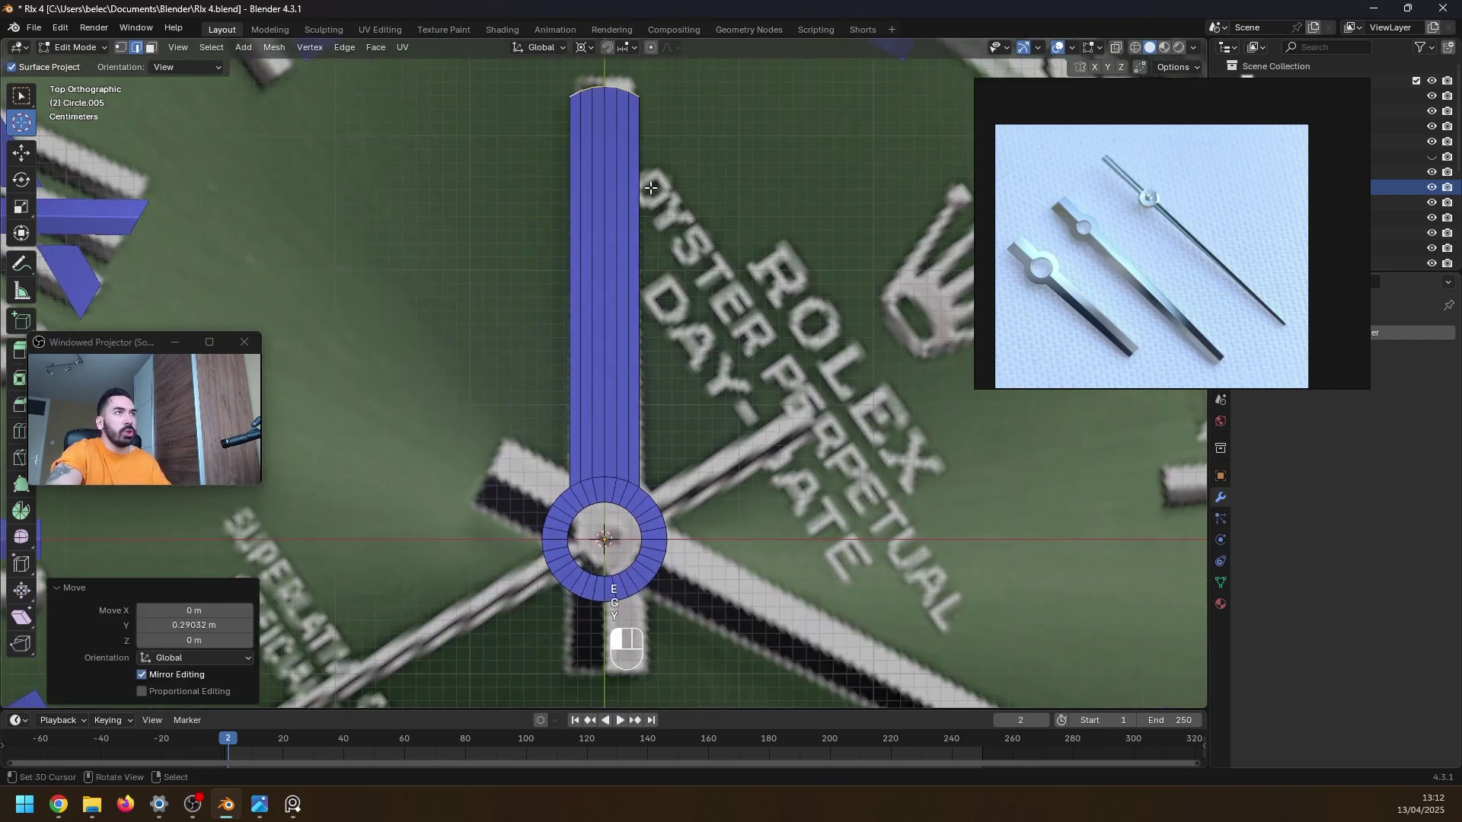
# - Flatten the blade's curved tip with a Y scale of 0 and move it 0.009825 m along Y
pyautogui.scroll(-2, 663, 319)
pyautogui.hotkey('shift', 's')
pyautogui.click(724, 428)
pyautogui.scroll(3, 723, 366)
pyautogui.press('s')
pyautogui.press('y')
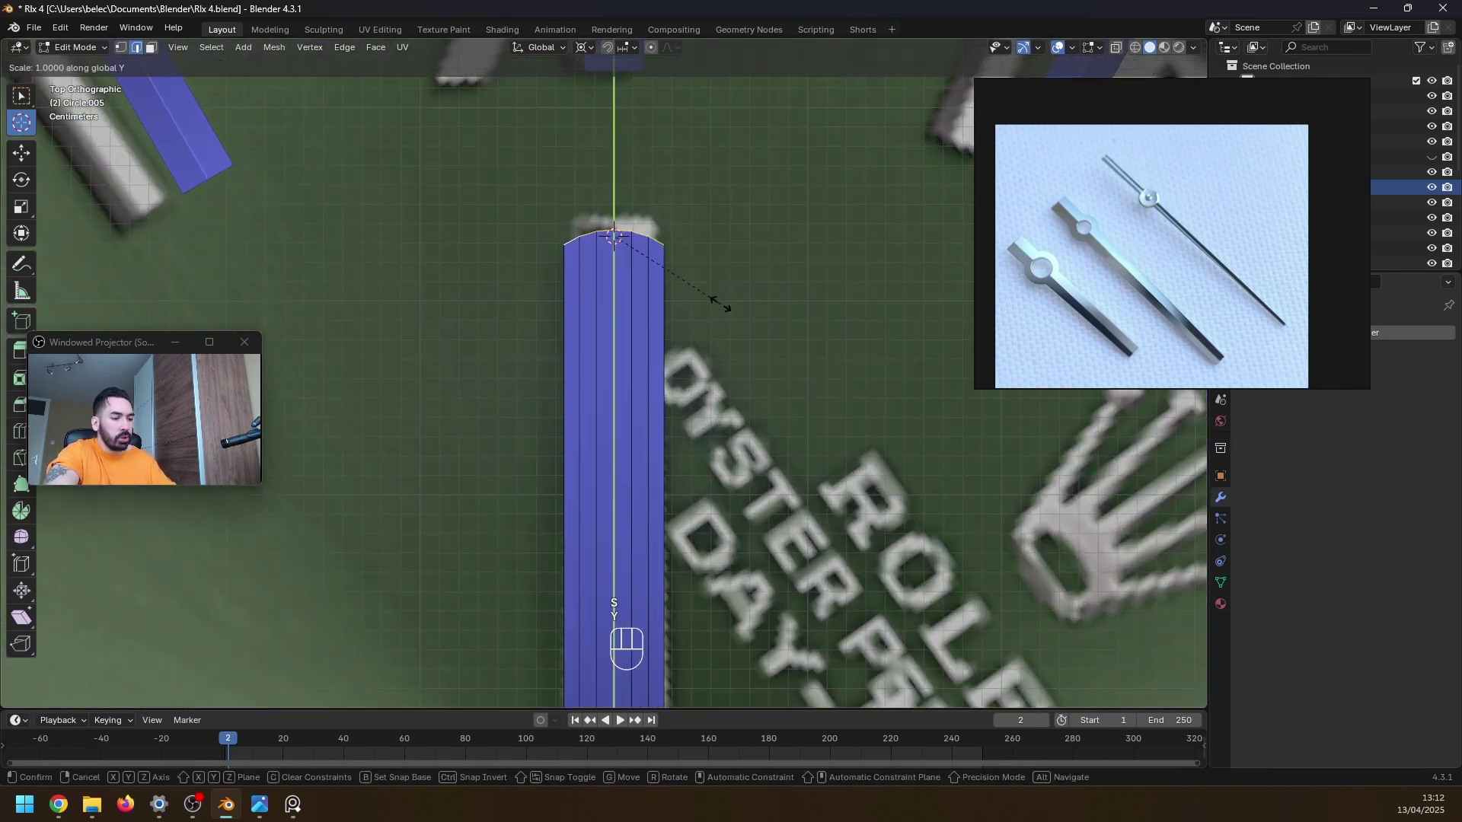
pyautogui.press('0')
pyautogui.click(720, 303)
pyautogui.press('g')
pyautogui.press('y')
pyautogui.click(720, 339)
pyautogui.scroll(-3, 711, 364)
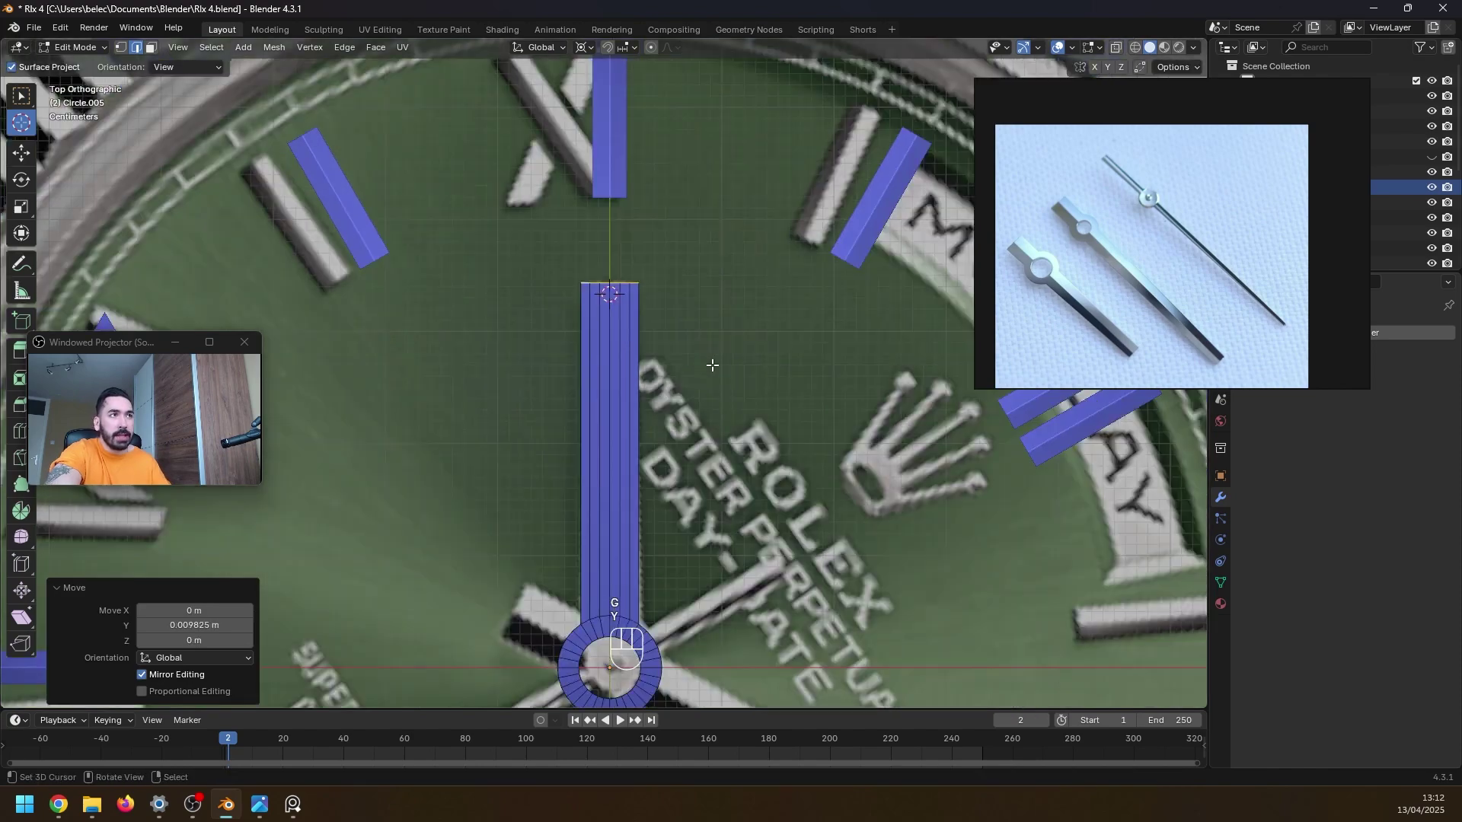
# - Narrow the blade's tip edge to 0.791 along X against the reference image in wireframe
pyautogui.hotkey('shift', 'z')
pyautogui.scroll(2, 711, 366)
pyautogui.press('s')
pyautogui.press('x')
pyautogui.click(653, 402)
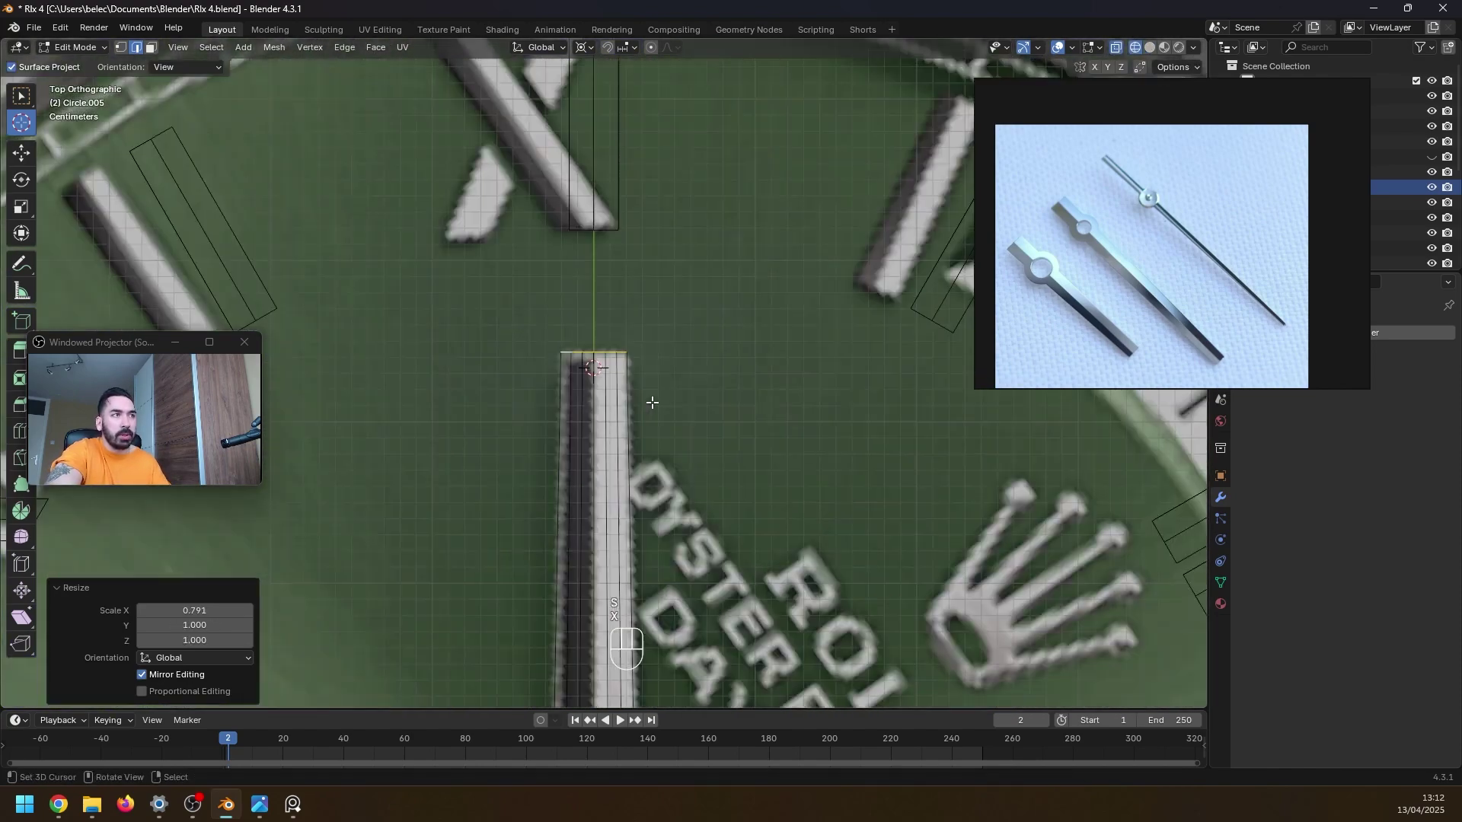
pyautogui.scroll(-5, 607, 377)
pyautogui.hotkey('shift', 'z')
pyautogui.hotkey('shift', 'z')
# - Extrude the ring's lower outer edges downward along Y to form the hand's short tail
pyautogui.keyDown('shift'); pyautogui.moveTo(598, 579); pyautogui.dragTo(606, 373, button='middle'); pyautogui.keyUp('shift')
pyautogui.scroll(4, 606, 373)
pyautogui.rightClick(526, 529)
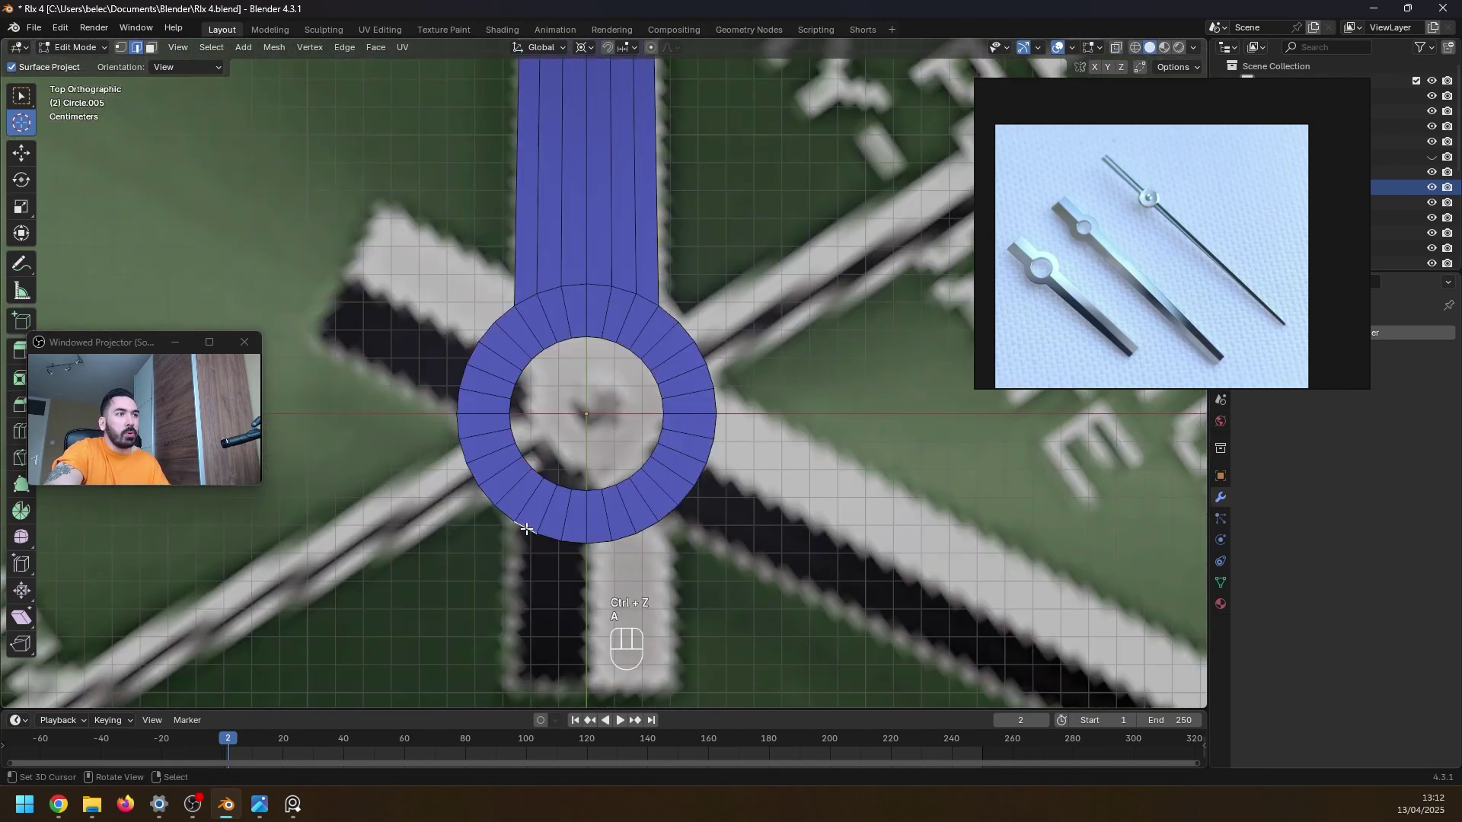
pyautogui.keyDown('ctrl'); pyautogui.rightClick(639, 531); pyautogui.keyUp('ctrl')
pyautogui.scroll(-2, 647, 518)
pyautogui.press('e')
pyautogui.rightClick(661, 457)
pyautogui.press('g')
pyautogui.press('y')
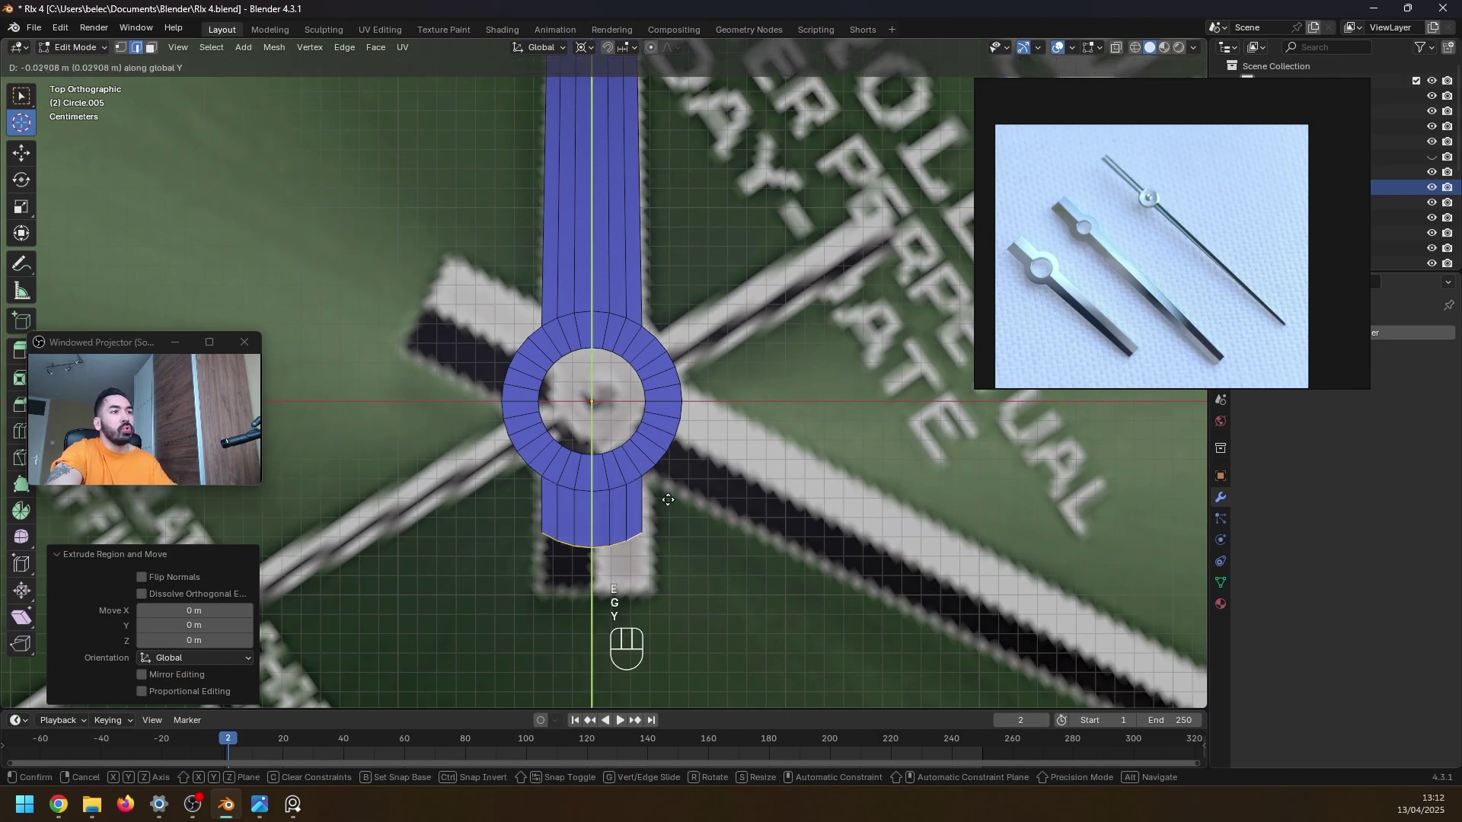
pyautogui.click(669, 541)
# - Flatten the tail's end edge with a Y scale of 0 and return to Object Mode
pyautogui.press('s')
pyautogui.press('y')
pyautogui.press('0')
pyautogui.click(740, 589)
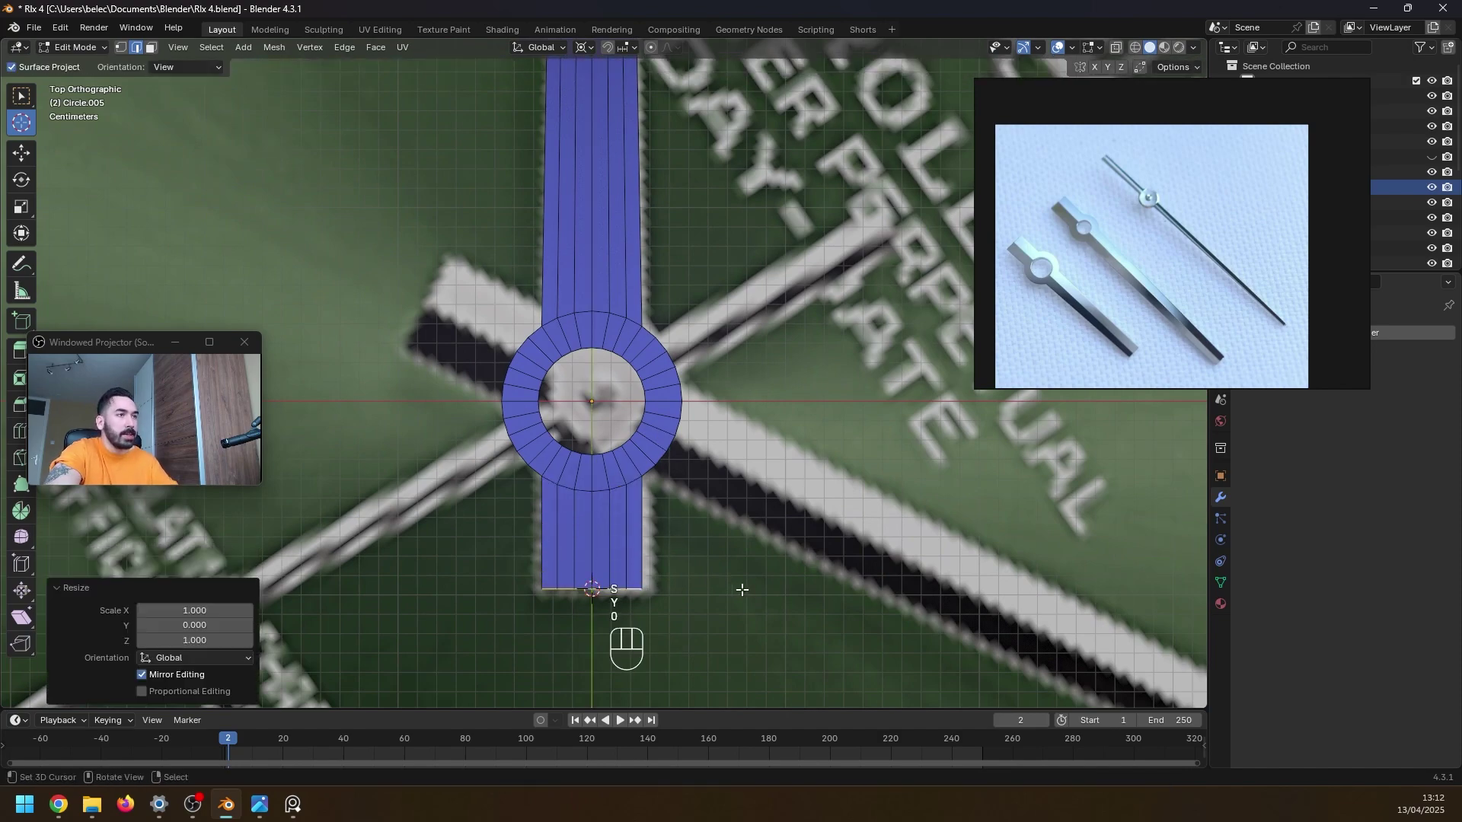
pyautogui.keyDown('shift'); pyautogui.moveTo(640, 552); pyautogui.dragTo(640, 488, button='middle'); pyautogui.keyUp('shift')
pyautogui.press('Tab')
pyautogui.scroll(-8, 685, 342)
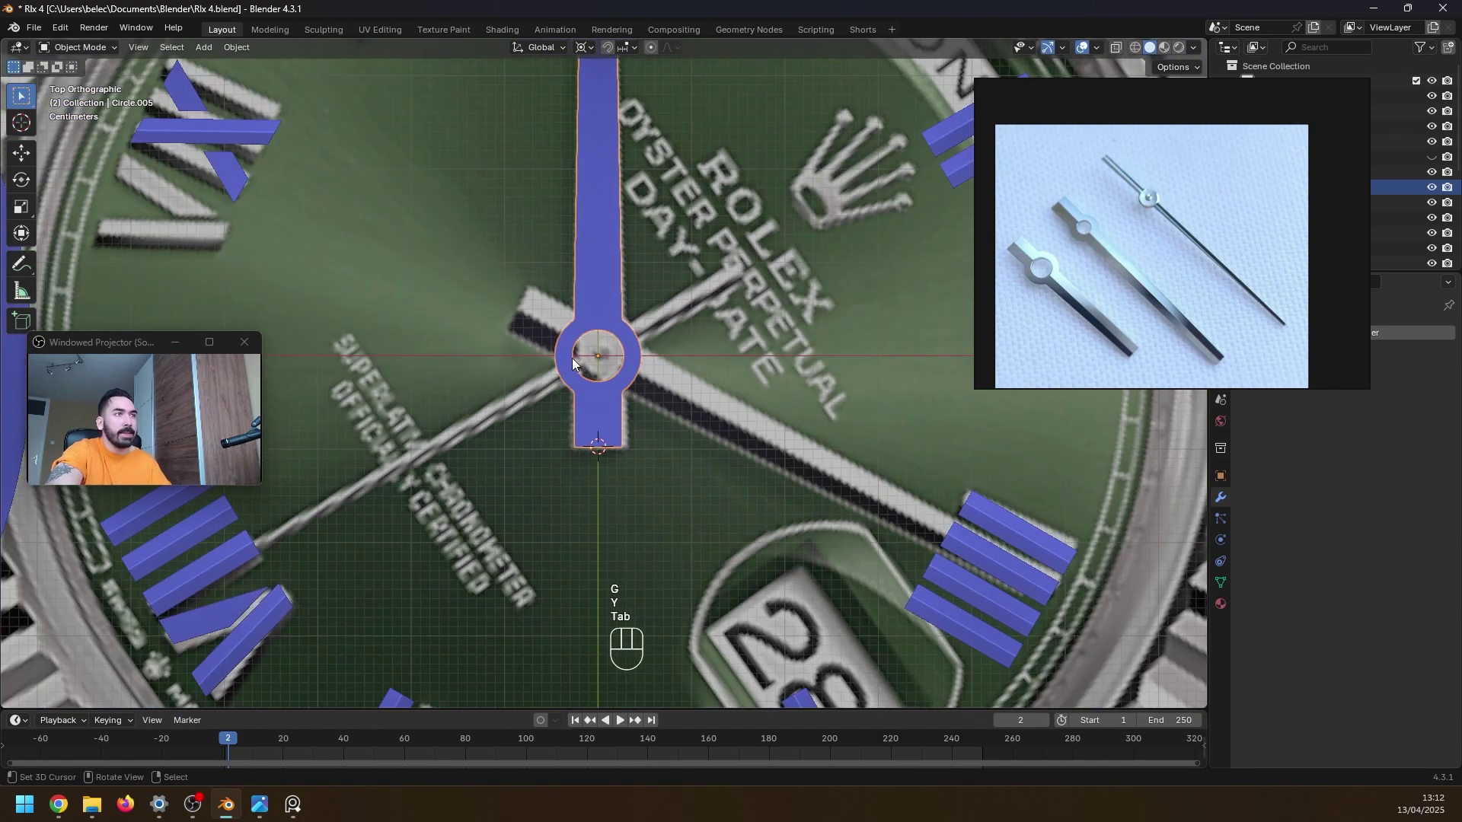
# - View the flat hand in perspective and snap the 3D cursor to its hub centre
pyautogui.scroll(2, 650, 304)
pyautogui.moveTo(637, 495); pyautogui.dragTo(601, 405, button='middle')
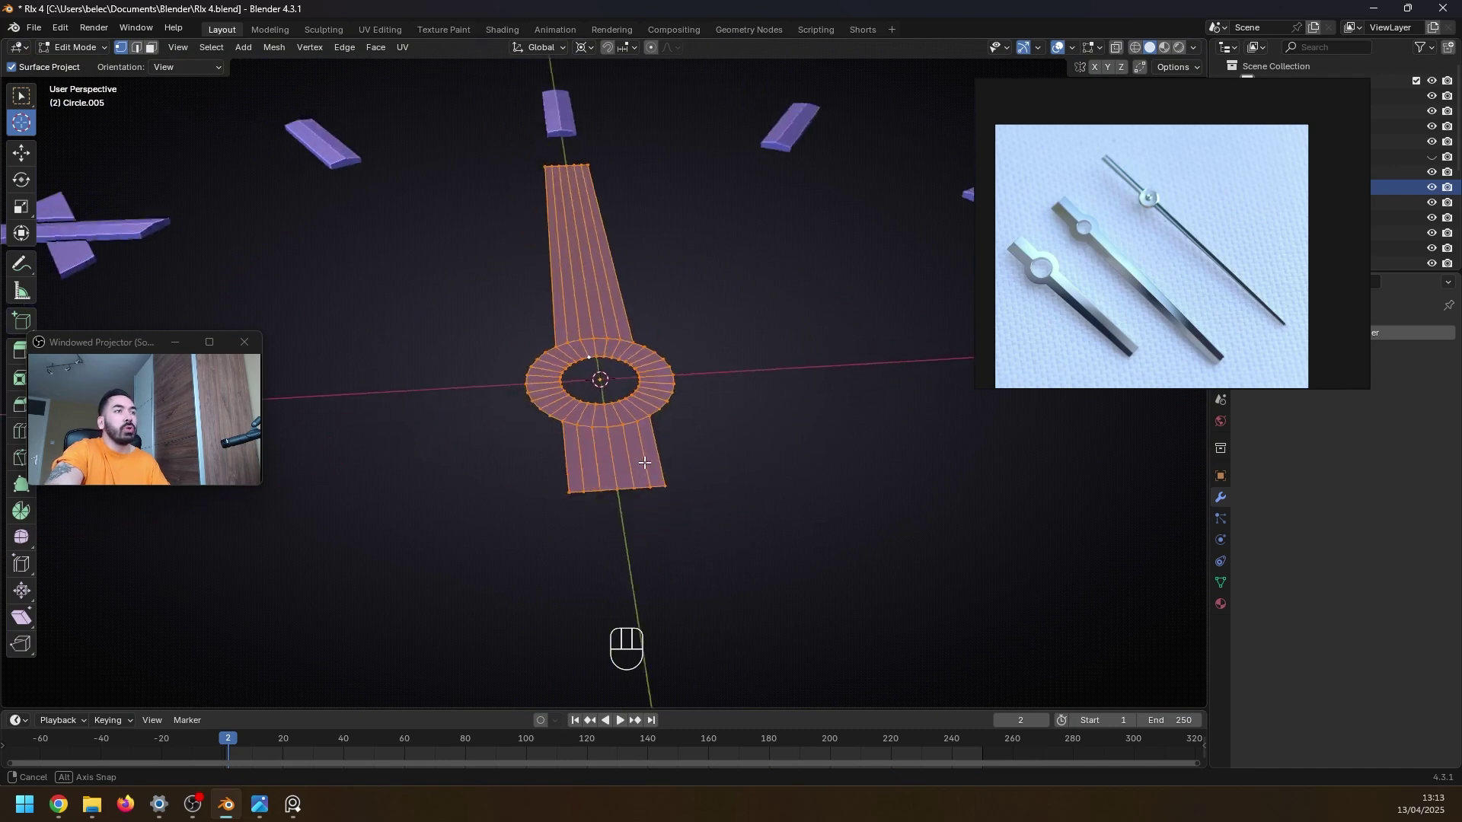
pyautogui.scroll(2, 623, 429)
pyautogui.rightClick(573, 353)
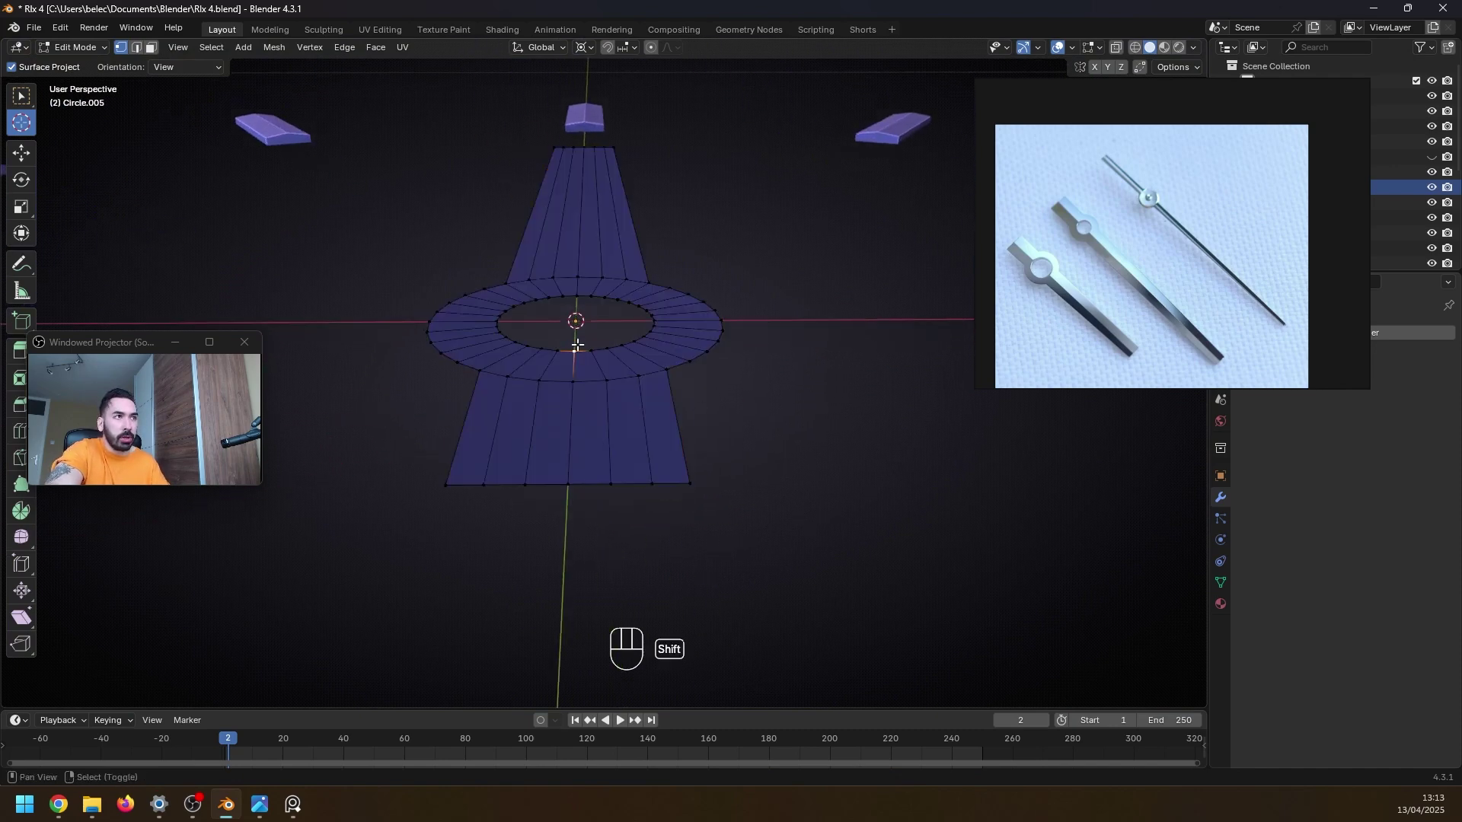
pyautogui.keyDown('shift'); pyautogui.moveTo(577, 346); pyautogui.dragTo(601, 411, button='middle'); pyautogui.keyUp('shift')
pyautogui.press('Tab')
pyautogui.hotkey('shift', 's')
pyautogui.click(719, 509)
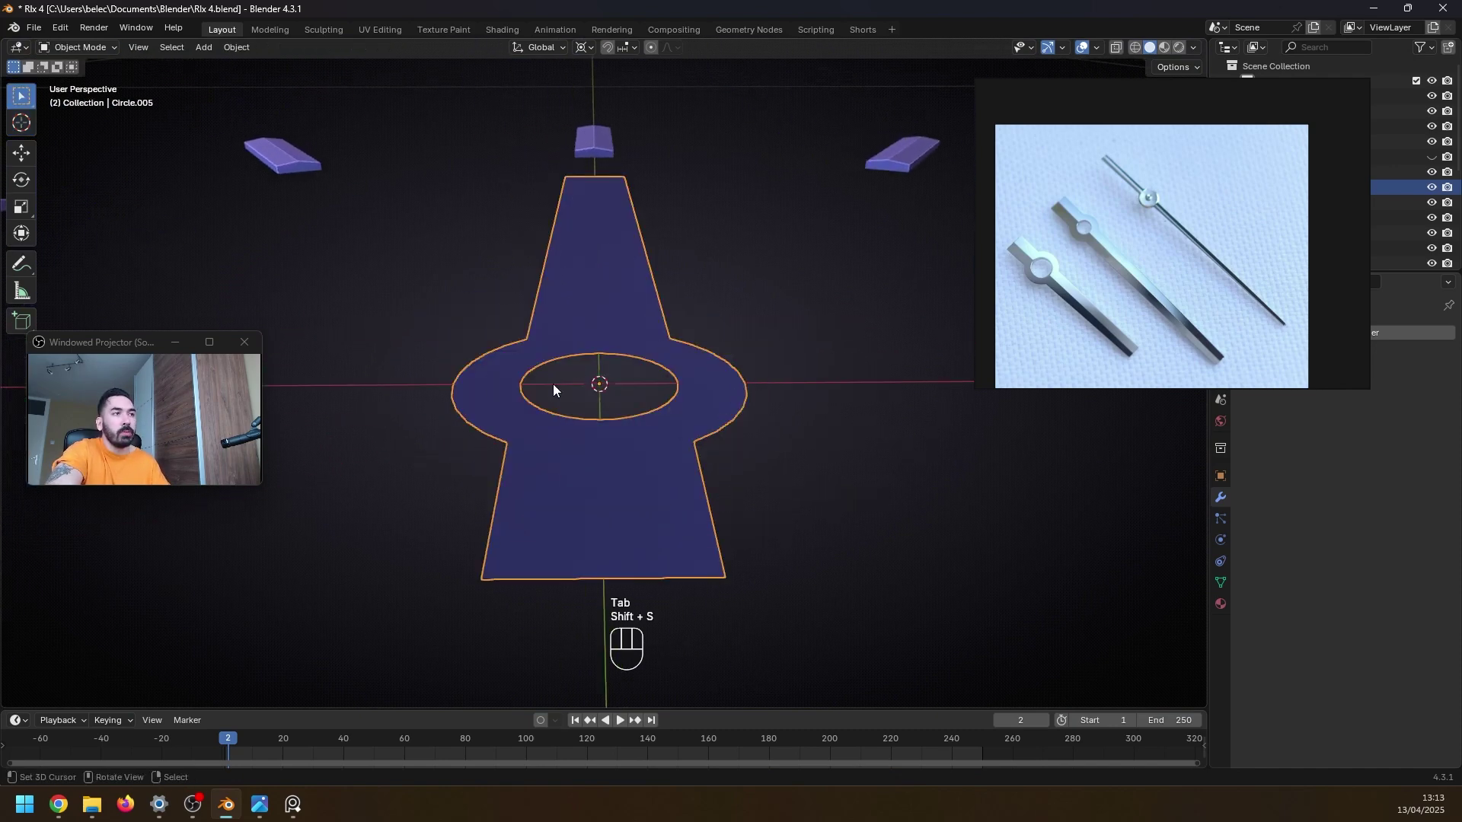
# - Select the faces of the hand's left half and shear them downward from the centreline along the Y axis with Z orthogonal
pyautogui.press('Tab')
pyautogui.press('3')
pyautogui.scroll(1, 571, 312)
pyautogui.press('a')
pyautogui.rightClick(587, 327)
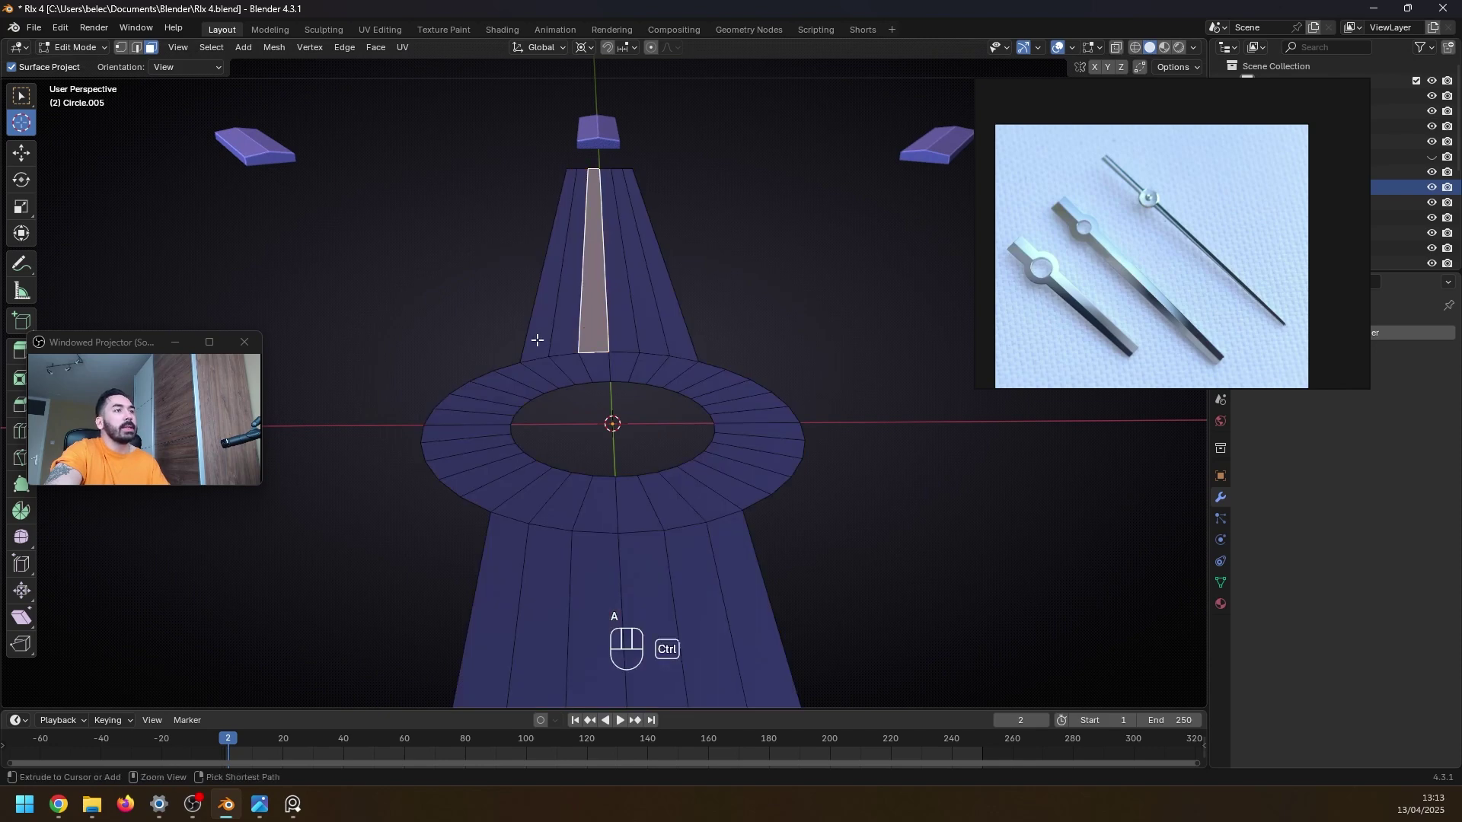
pyautogui.keyDown('ctrl'); pyautogui.rightClick(535, 340); pyautogui.keyUp('ctrl')
pyautogui.keyDown('shift'); pyautogui.rightClick(591, 365); pyautogui.keyUp('shift')
pyautogui.keyDown('ctrl'); pyautogui.rightClick(604, 495); pyautogui.keyUp('ctrl')
pyautogui.keyDown('shift'); pyautogui.rightClick(587, 558); pyautogui.keyUp('shift')
pyautogui.keyDown('ctrl'); pyautogui.rightClick(528, 562); pyautogui.keyUp('ctrl')
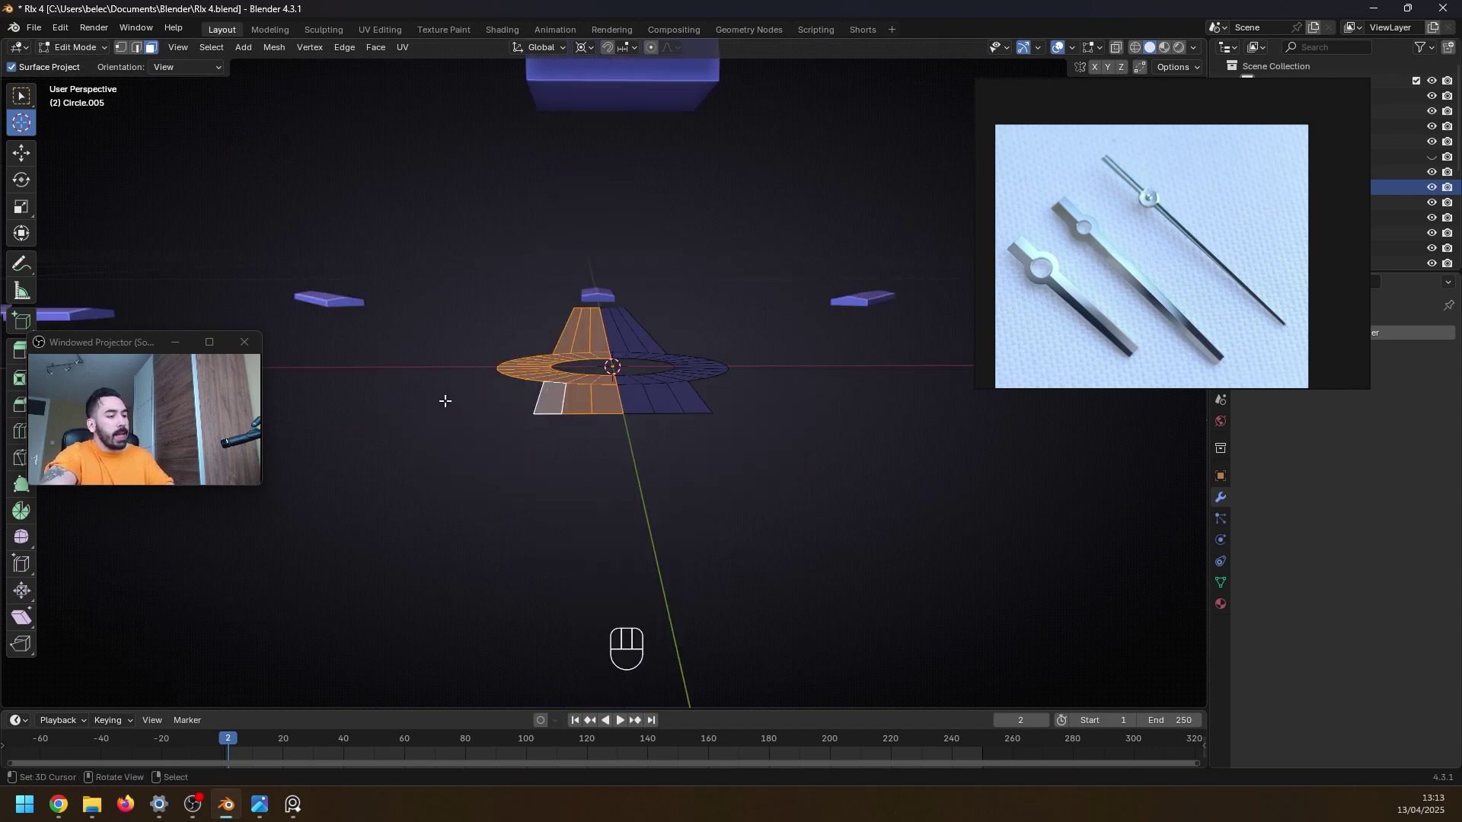
pyautogui.press('t')
pyautogui.press('t')
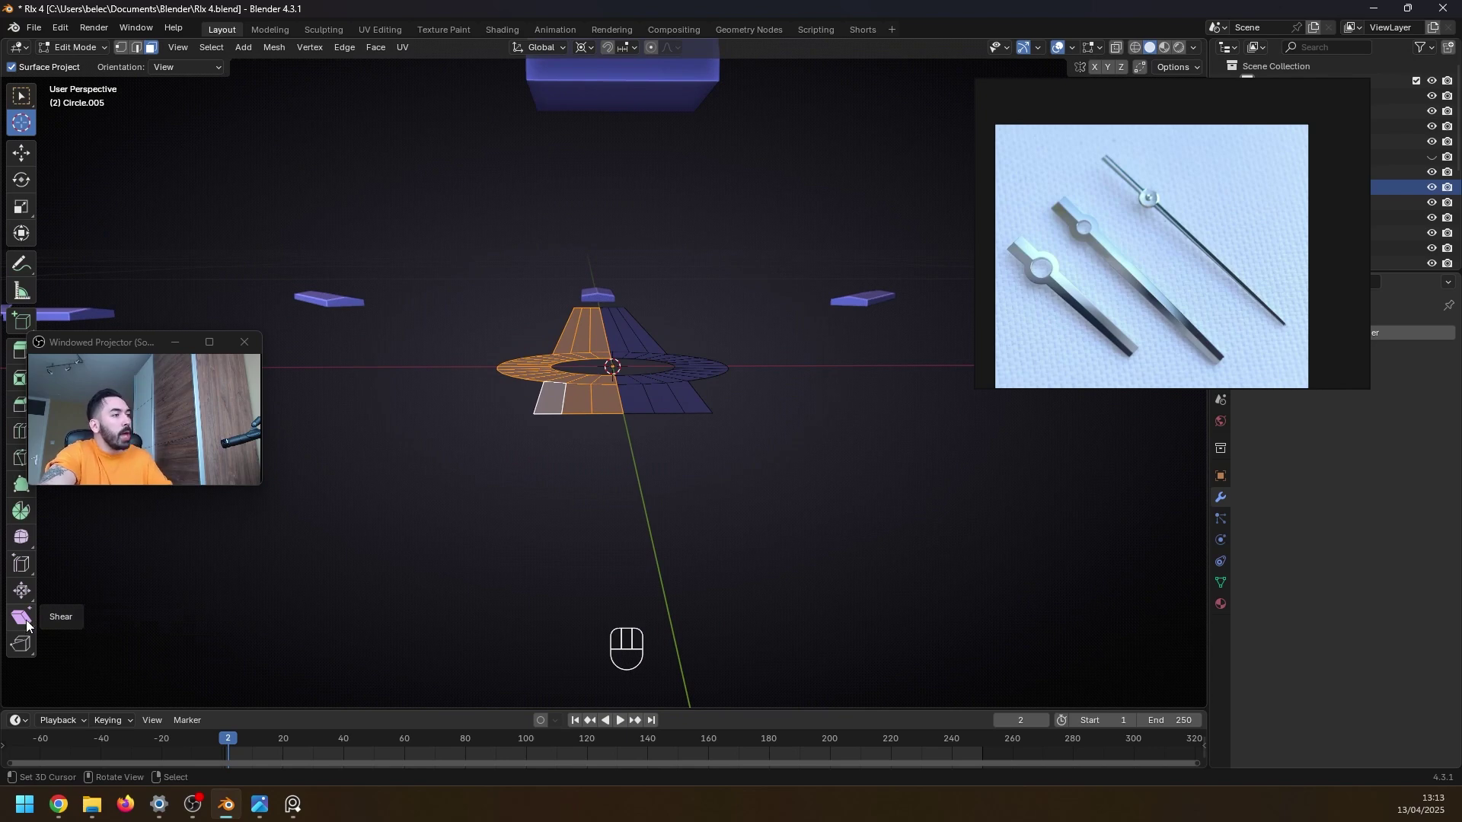
pyautogui.click(21, 617)
pyautogui.moveTo(581, 451); pyautogui.dragTo(705, 397, button='middle')
pyautogui.moveTo(705, 397); pyautogui.dragTo(721, 326)
pyautogui.moveTo(721, 326); pyautogui.dragTo(685, 378, button='middle')
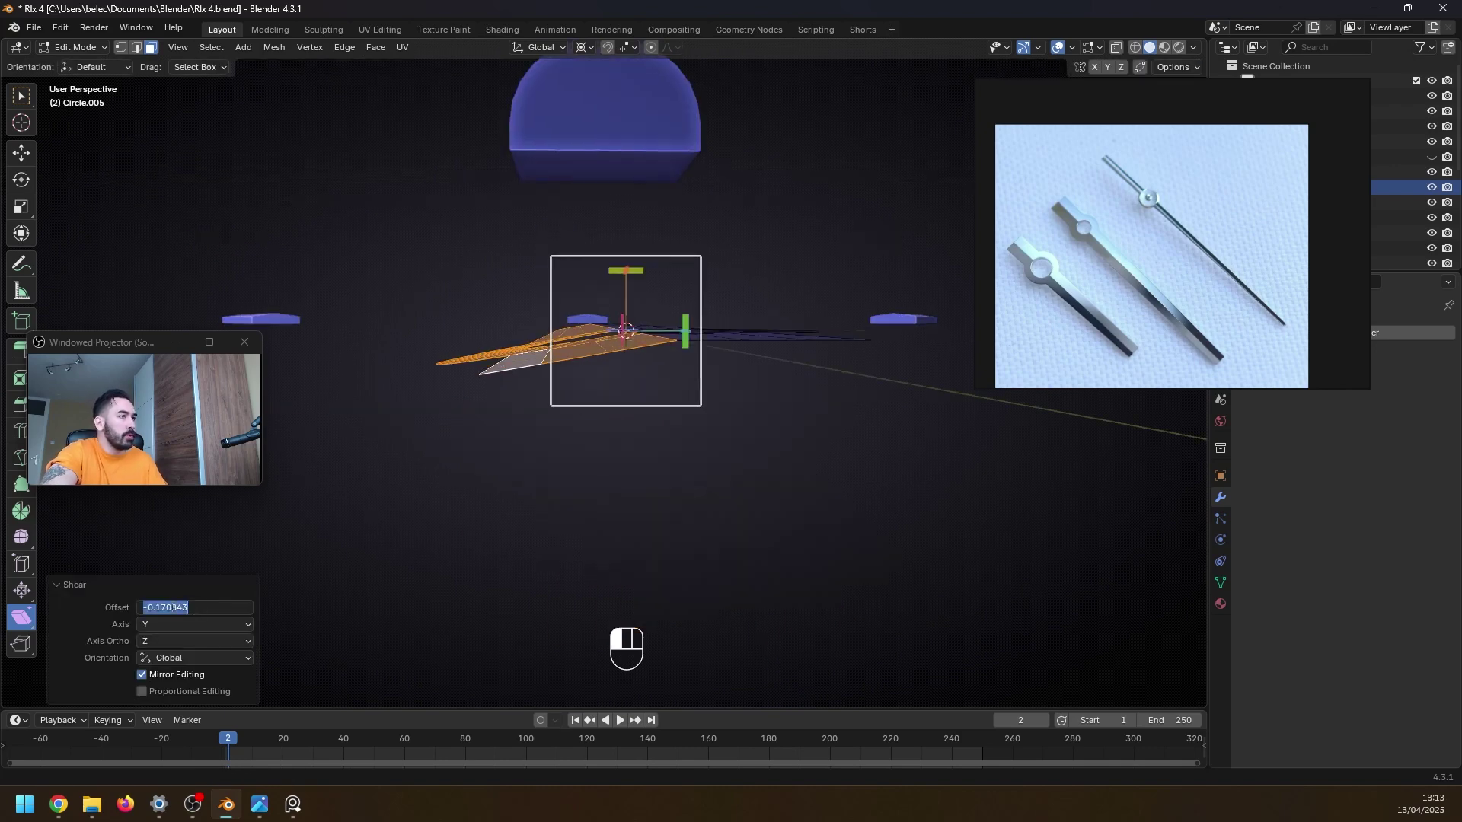
pyautogui.click(602, 437)
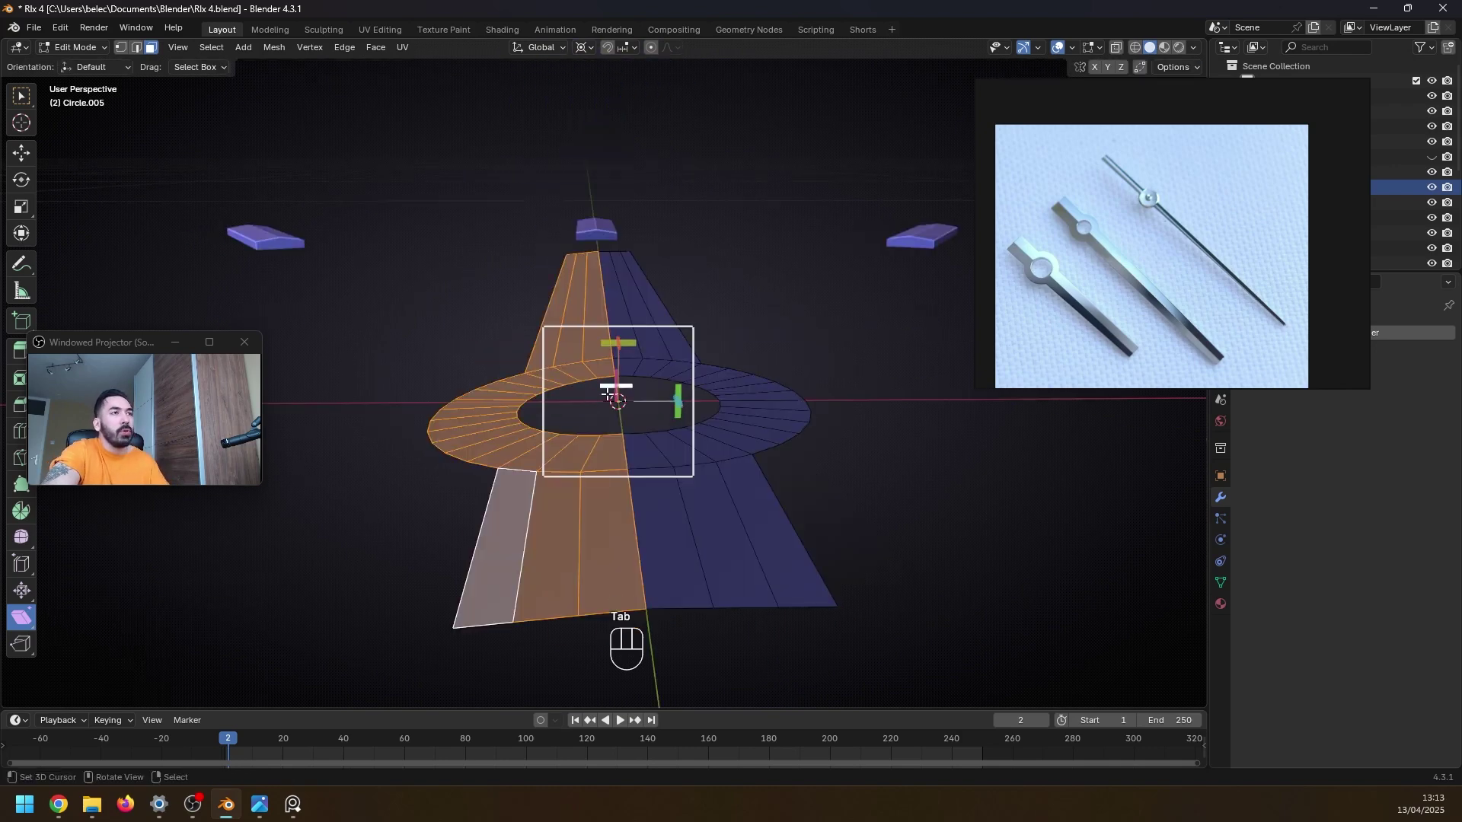
# - Delete the hand's unsheared right half by inverting the face selection
pyautogui.moveTo(613, 396); pyautogui.dragTo(575, 398, button='middle')
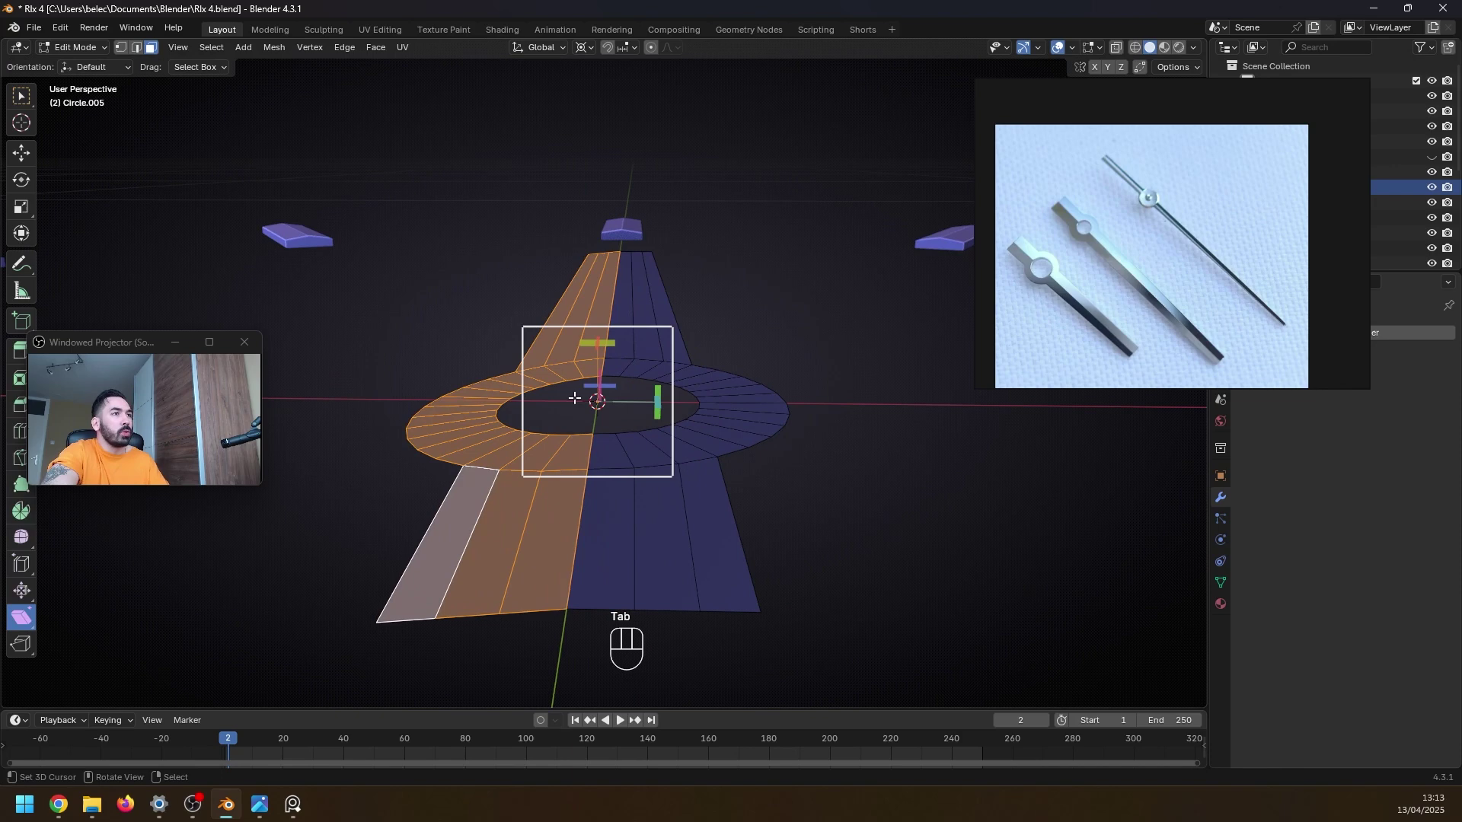
pyautogui.hotkey('ctrl', 'i')
pyautogui.press('x')
pyautogui.click(651, 390)
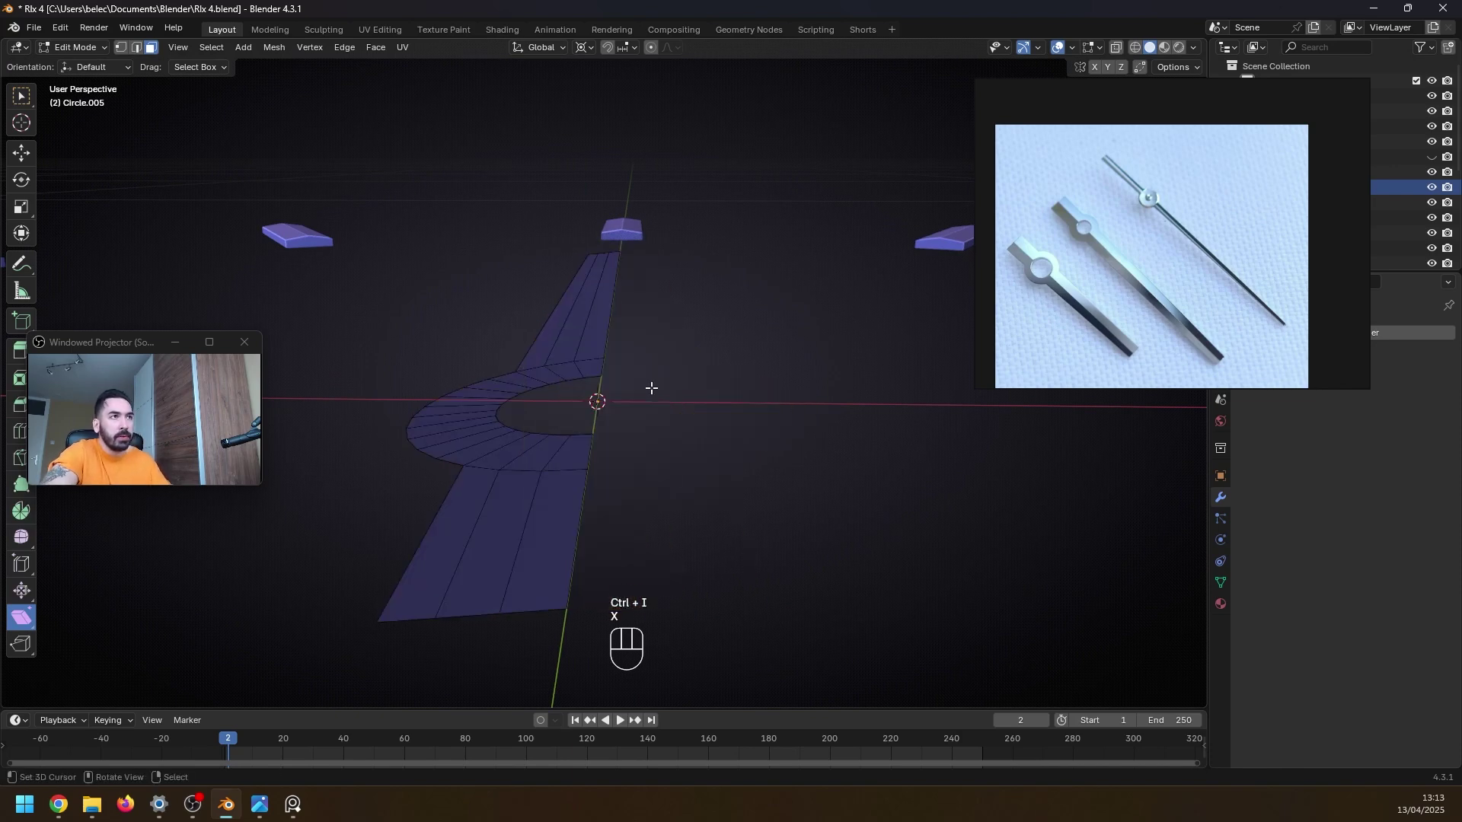
# - Duplicate the sheared half and mirror the copy across the centreline with an X scale of -1
pyautogui.press('a')
pyautogui.hotkey('shift', 'd')
pyautogui.press('s')
pyautogui.press('x')
pyautogui.press('-')
pyautogui.press('1')
pyautogui.press('Return')
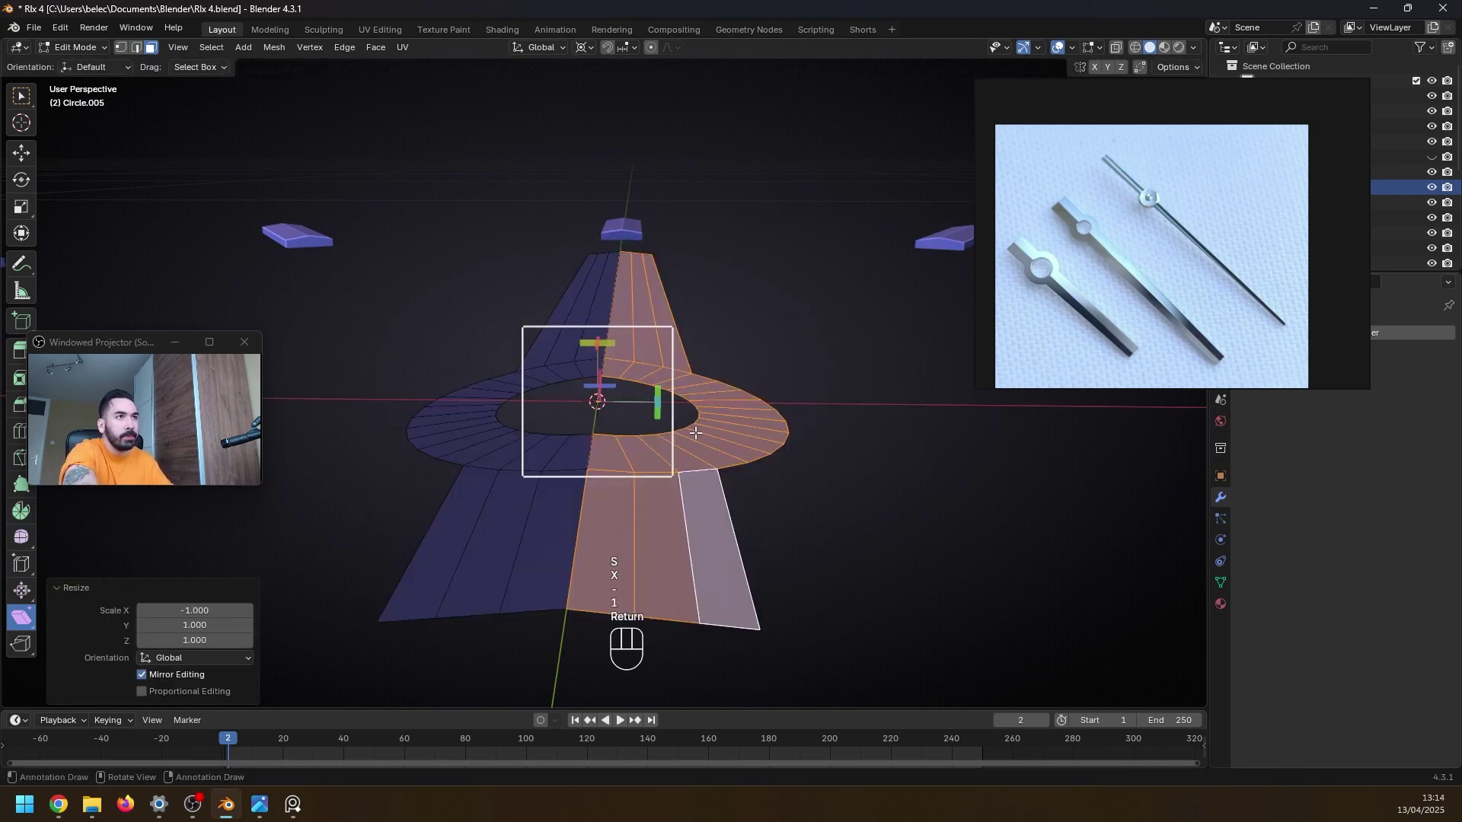
# - Merge the overlapping centreline vertices of the two halves by distance
pyautogui.press('a')
pyautogui.press('m')
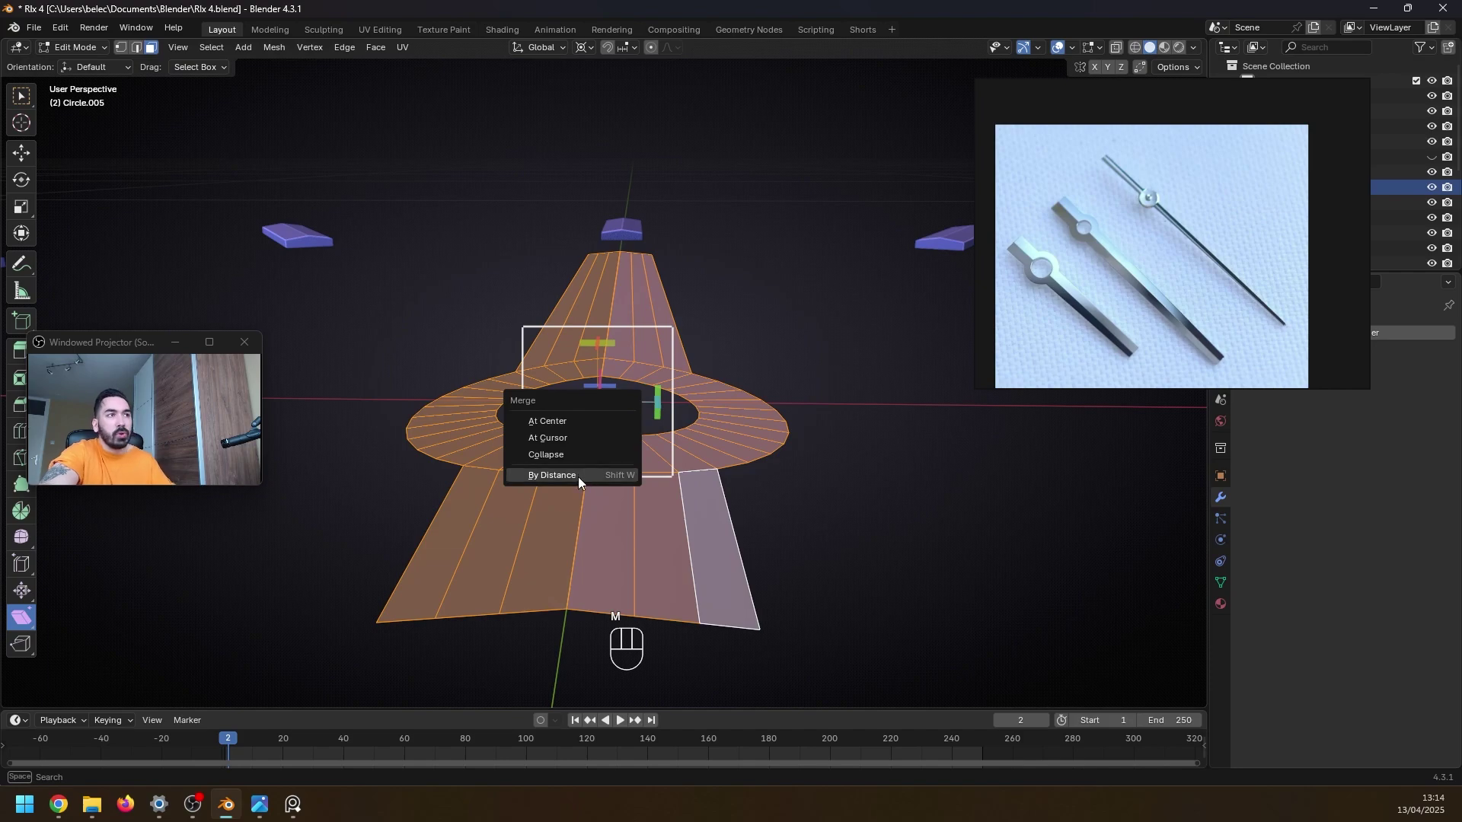
pyautogui.click(579, 477)
pyautogui.hotkey('ctrl', 'z')
pyautogui.hotkey('ctrl', 'z')
# - Extrude all the hand's faces, flatten the extrusion with a Z scale of 0 and offset it along Z for thickness
pyautogui.press('e')
pyautogui.rightClick(748, 449)
pyautogui.press('s')
pyautogui.press('z')
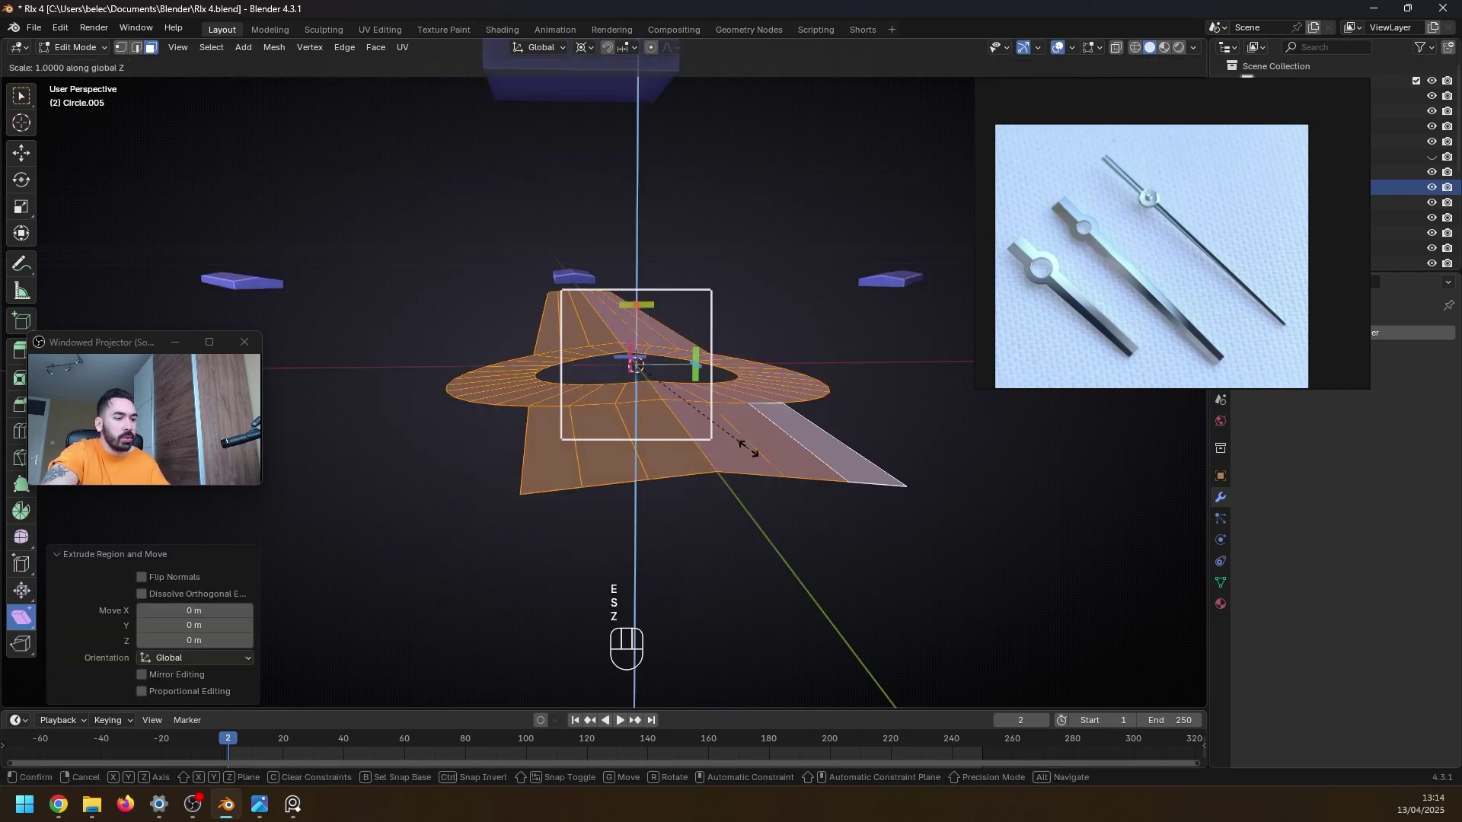
pyautogui.press('0')
pyautogui.click(750, 457)
pyautogui.press('g')
pyautogui.press('z')
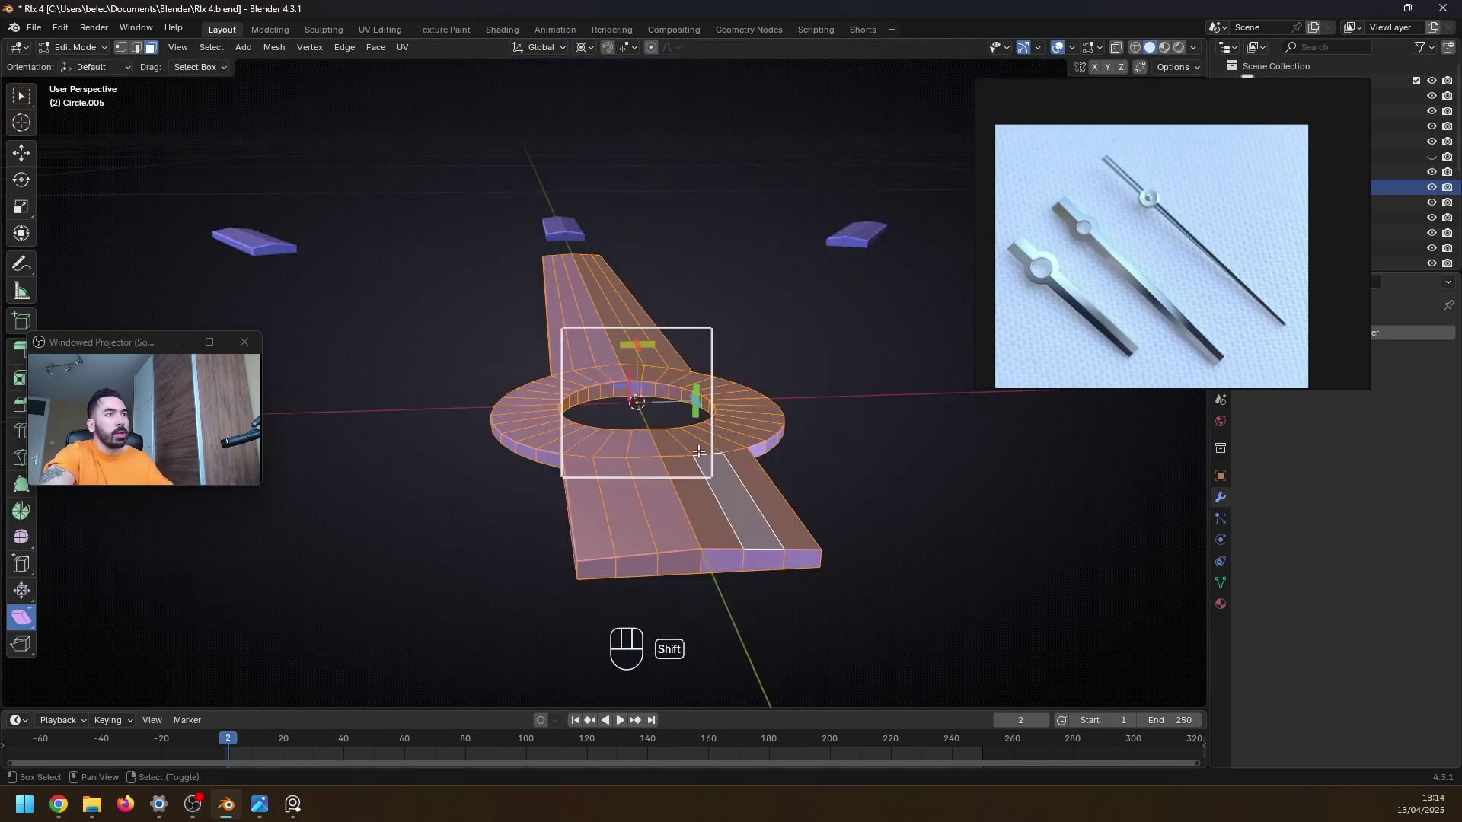
# - Recalculate the thickened hand's normals outward and merge its duplicate vertices
pyautogui.hotkey('shift', 'n')
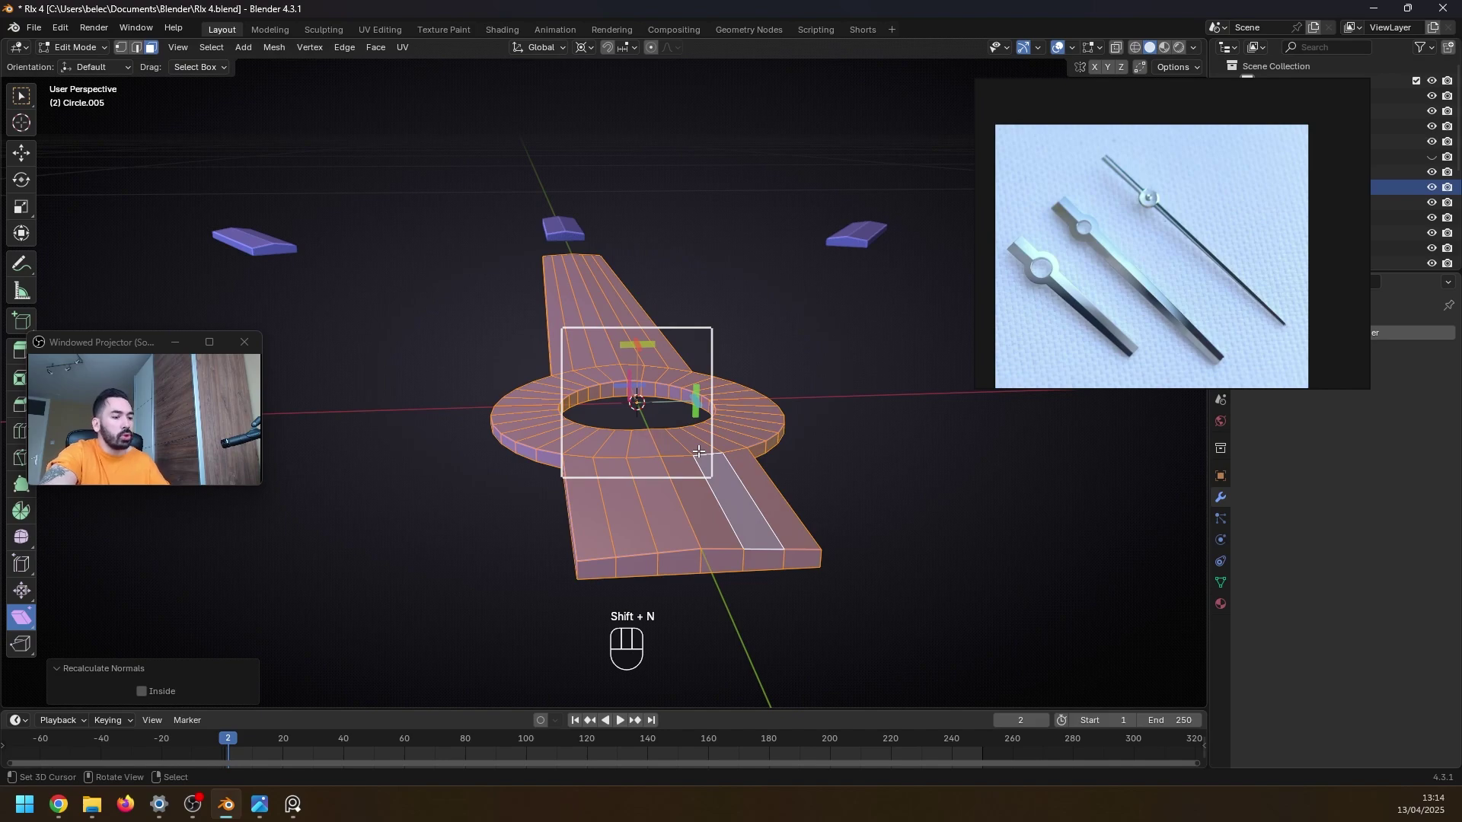
pyautogui.press('m')
pyautogui.click(698, 451)
# - Return to Object Mode and smooth the hand with a Subdivision modifier at viewport level 2
pyautogui.press('Tab')
pyautogui.scroll(-3, 610, 436)
pyautogui.moveTo(564, 414); pyautogui.dragTo(600, 431, button='middle')
pyautogui.scroll(4, 610, 436)
pyautogui.scroll(-4, 610, 434)
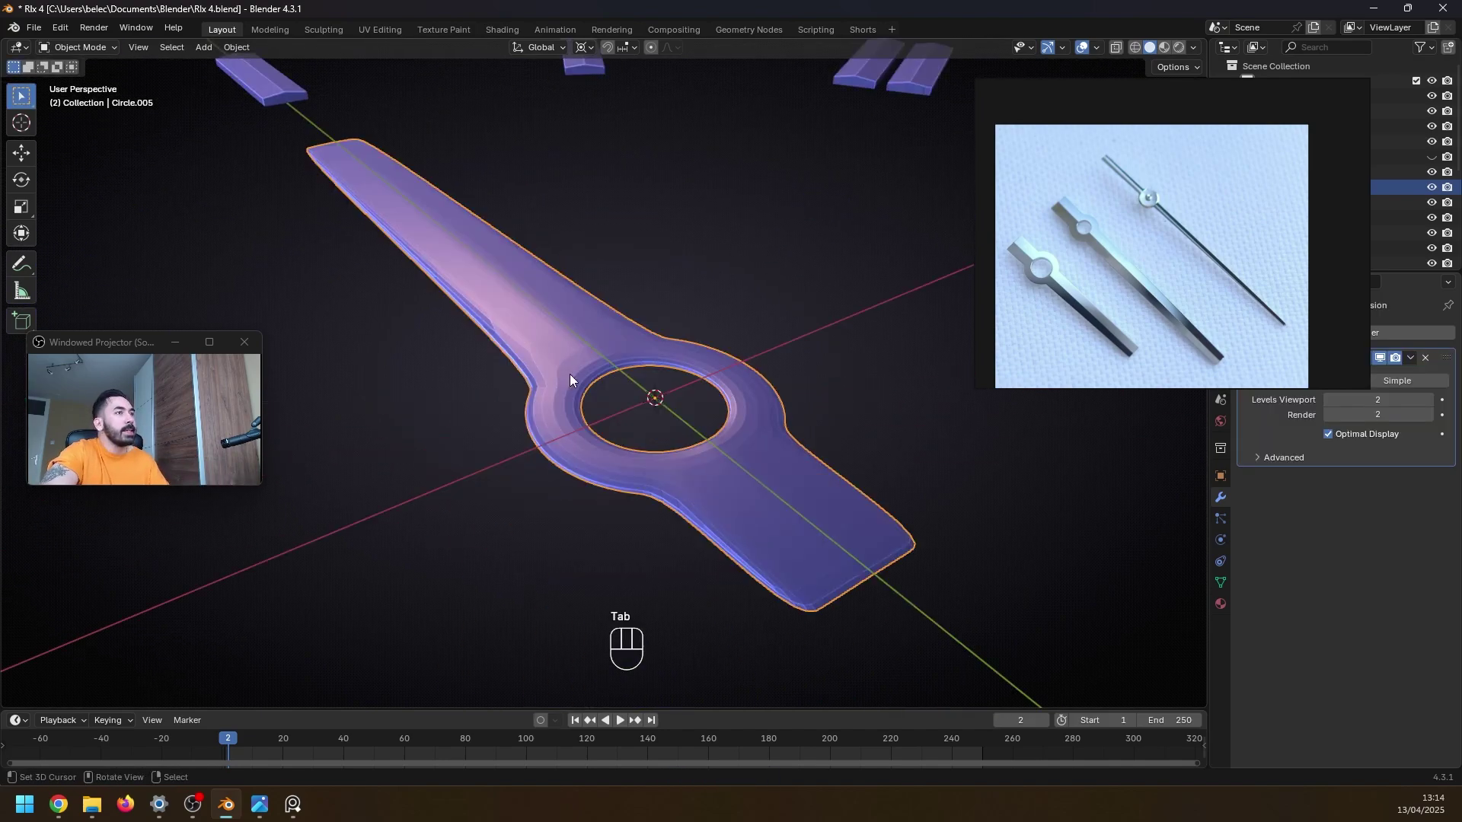
# - Examine the subdivided hand's mesh and edge rounding around the hub in wireframe and solid shading
pyautogui.press('Tab')
pyautogui.moveTo(570, 374); pyautogui.dragTo(646, 404, button='middle')
pyautogui.press('a')
pyautogui.scroll(-1, 649, 378)
pyautogui.press('z')
pyautogui.scroll(4, 613, 385)
pyautogui.press('z')
pyautogui.press('Tab')
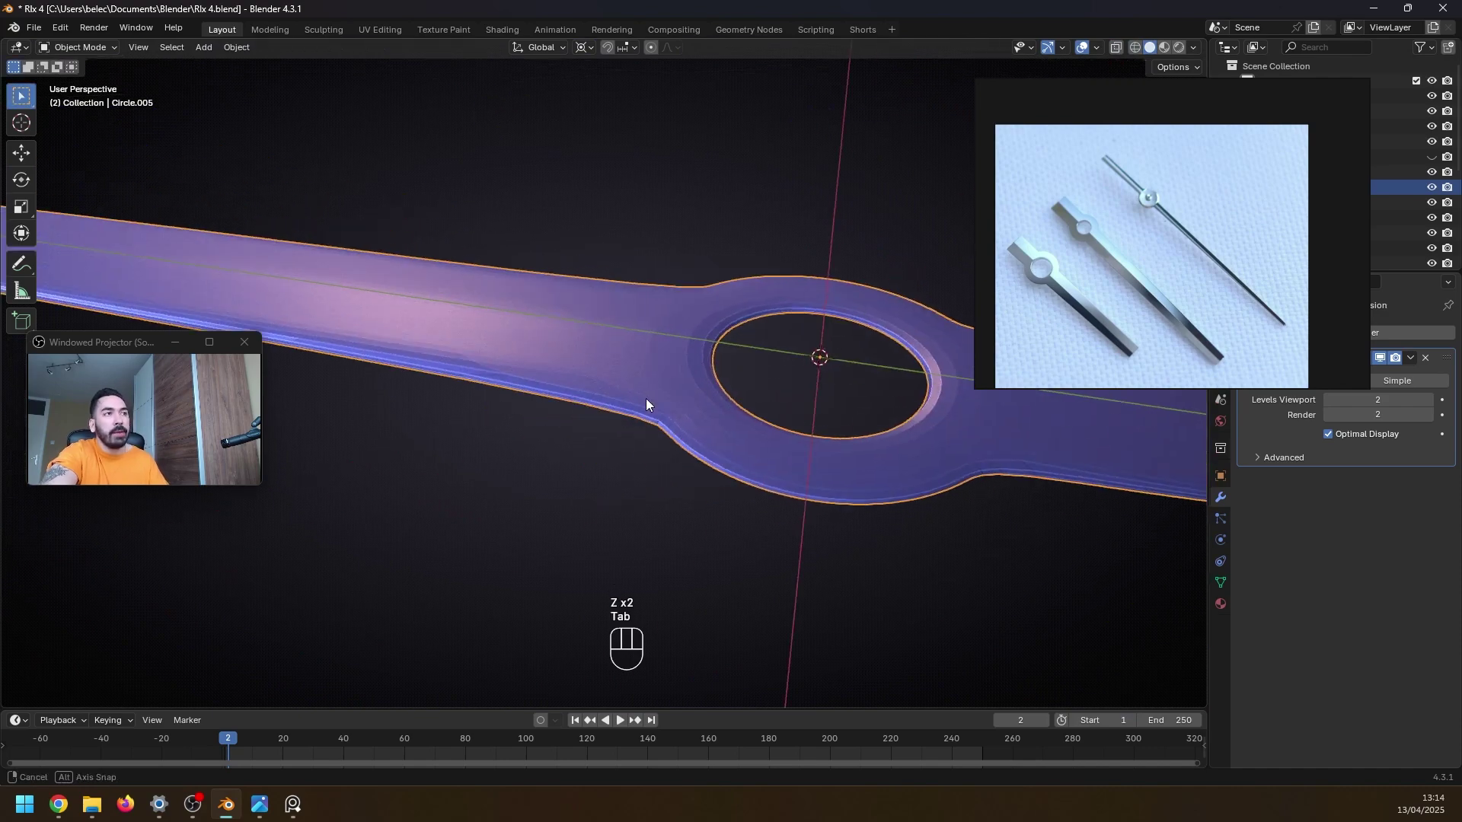
# - Set the hand's subdivision viewport level to 0 to show its sharp-edged shape
pyautogui.press('Tab')
pyautogui.press('3')
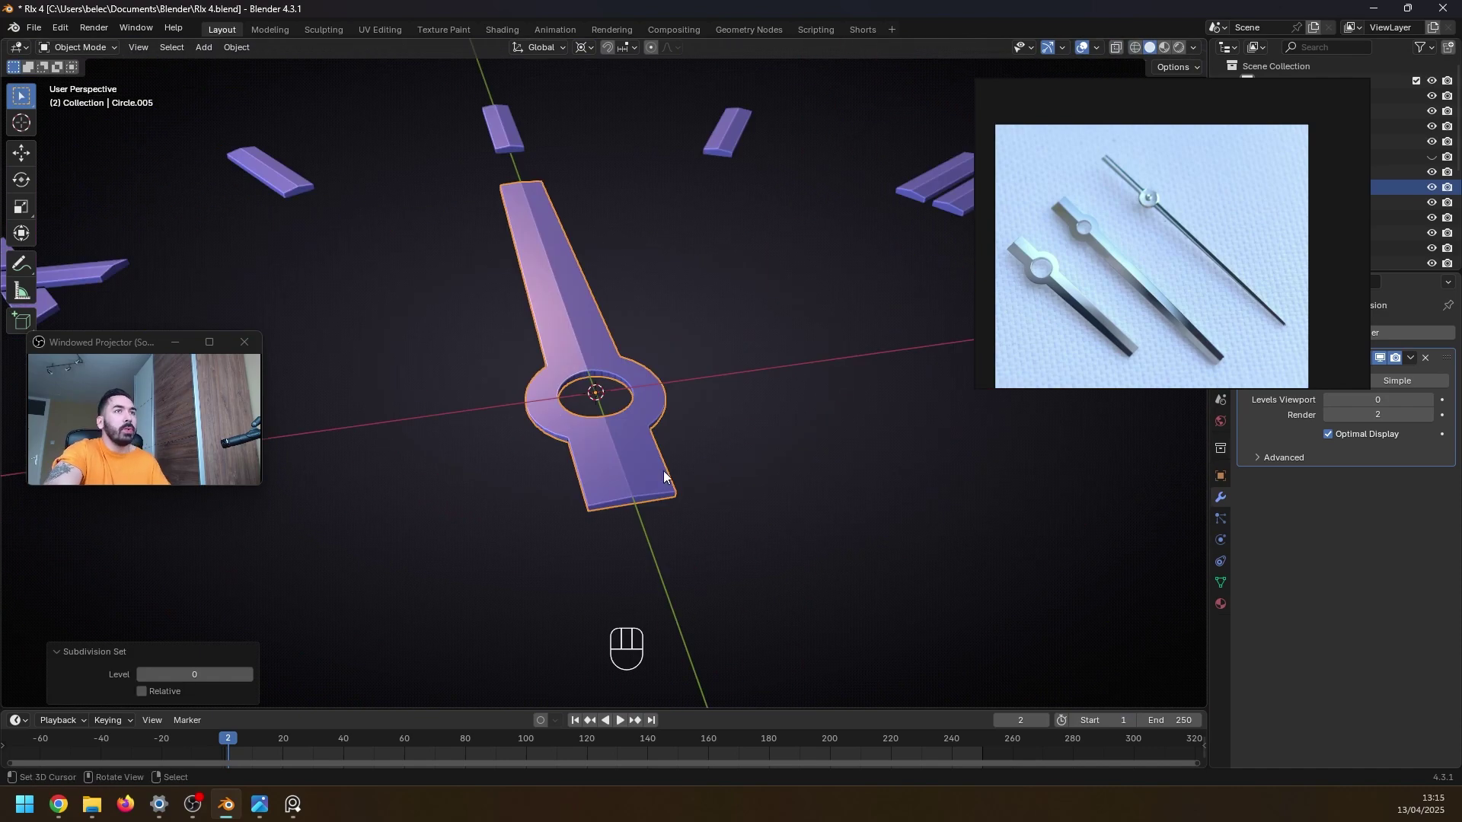
pyautogui.scroll(2, 636, 478)
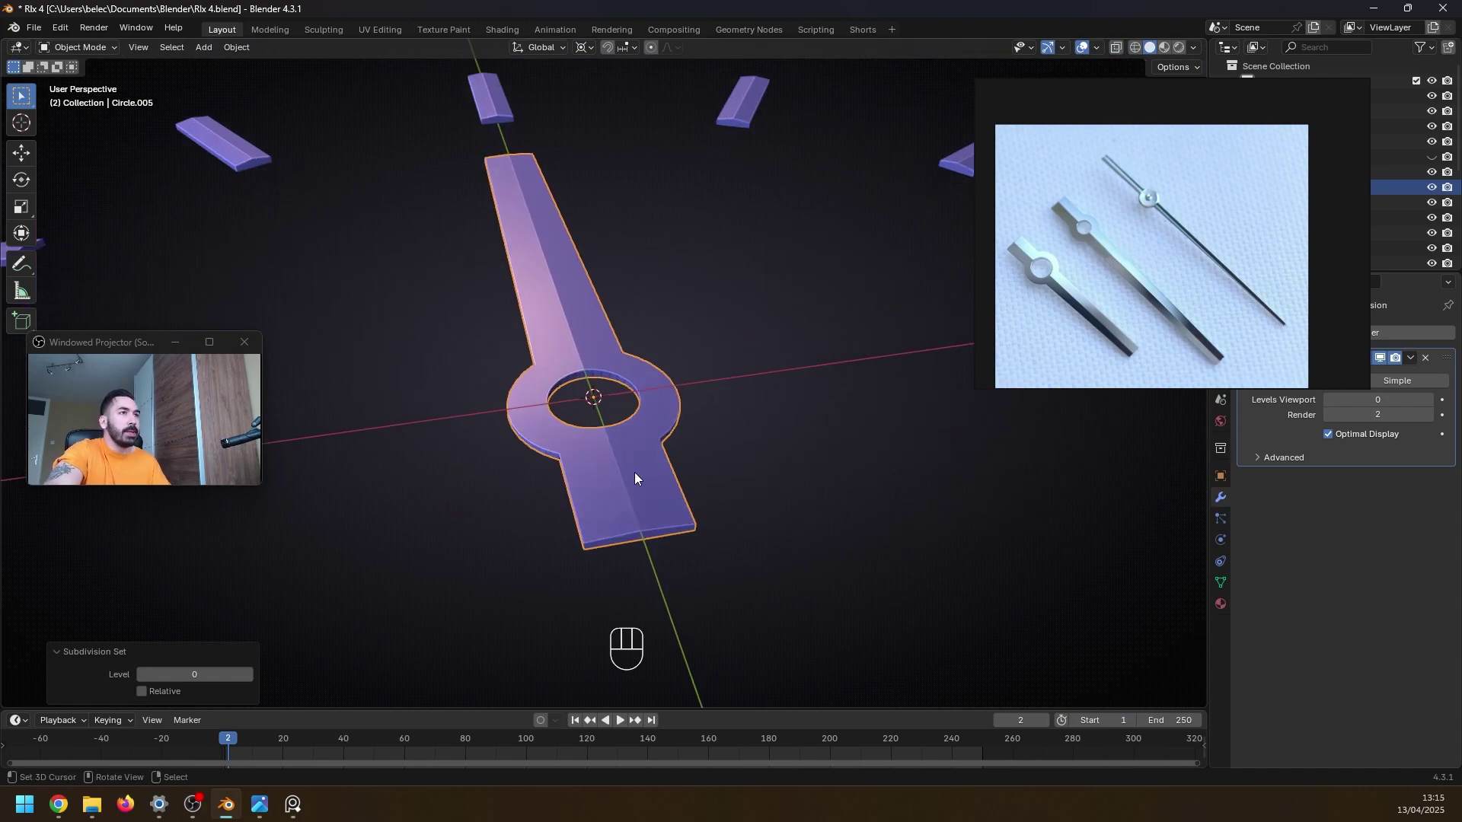
pyautogui.moveTo(773, 335); pyautogui.dragTo(685, 405, button='middle')
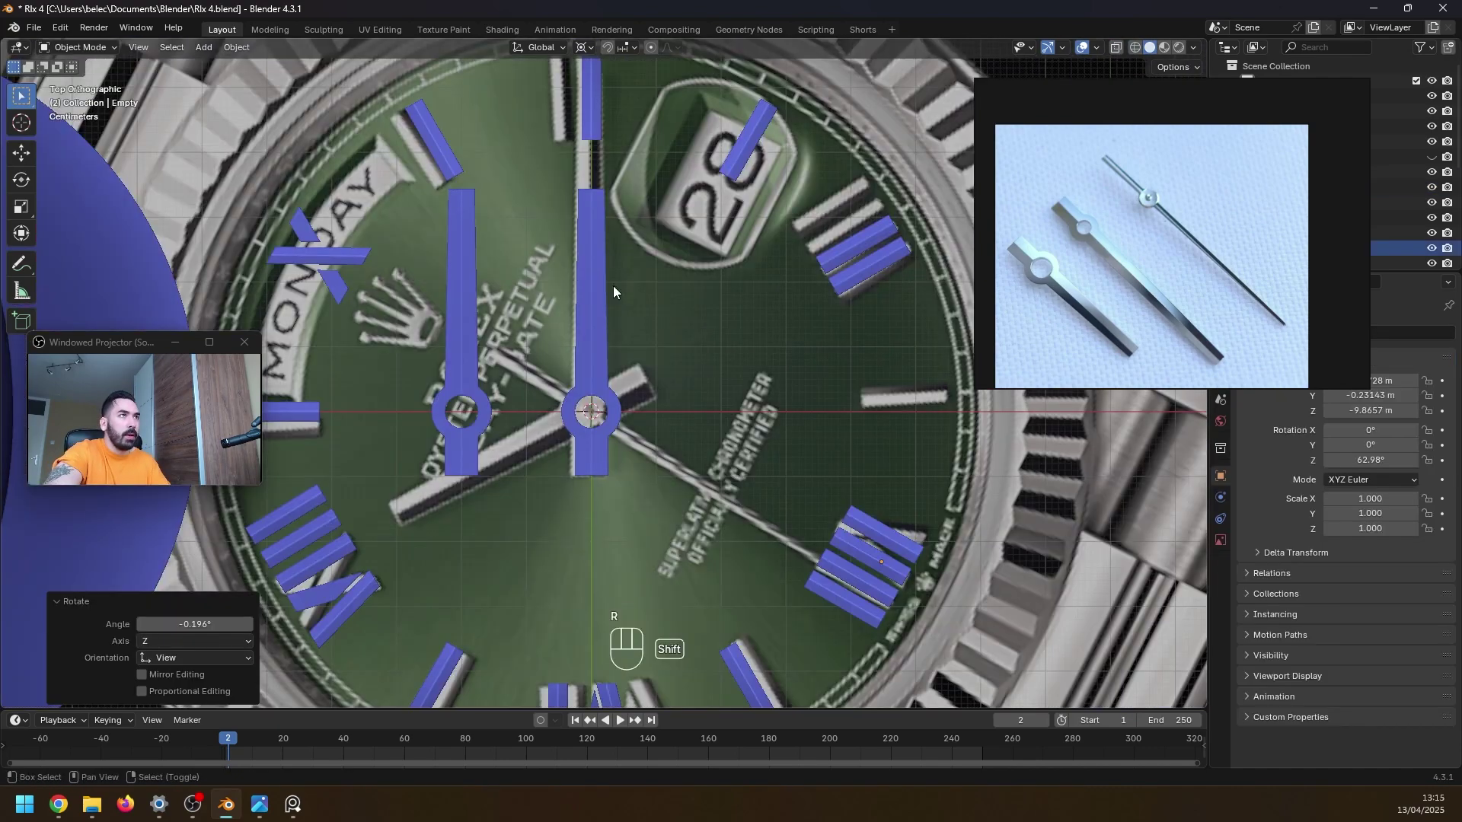
pyautogui.click(581, 350)
pyautogui.scroll(-2, 581, 350)
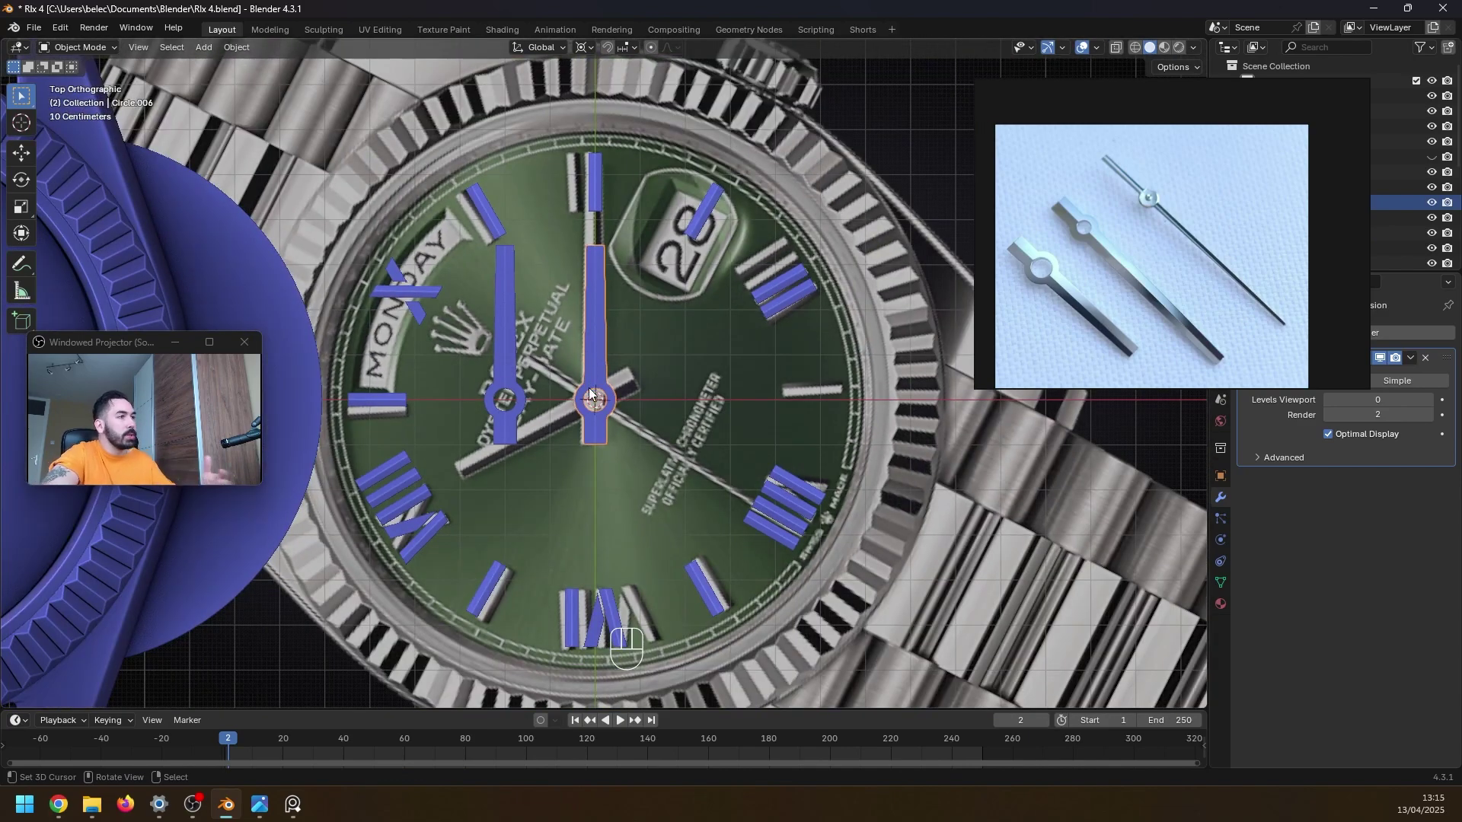
pyautogui.scroll(4, 593, 391)
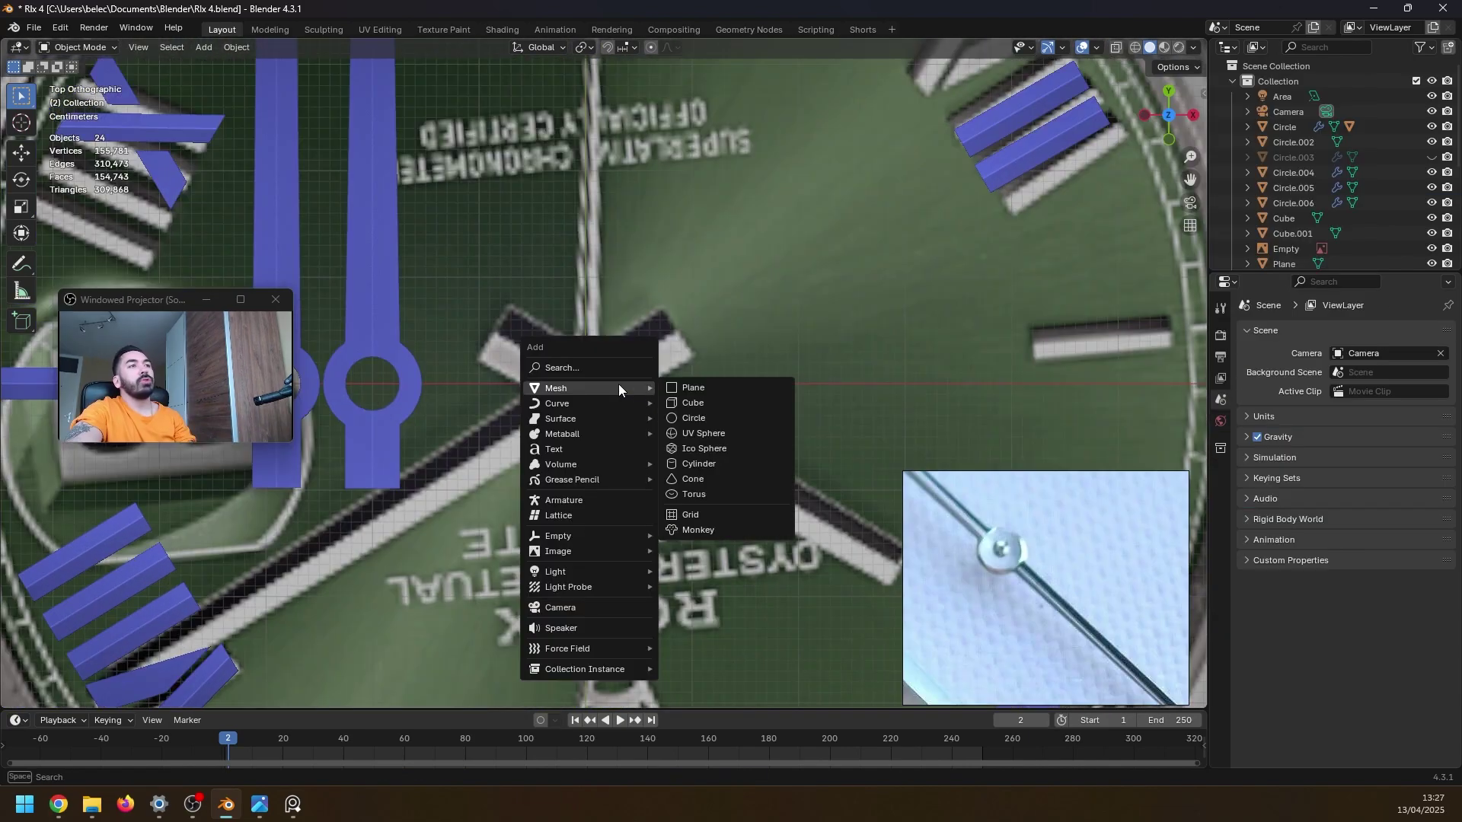
# - Add a cylinder with 16 vertices at the dial centre and scale its mesh down to 0.086
pyautogui.click(693, 461)
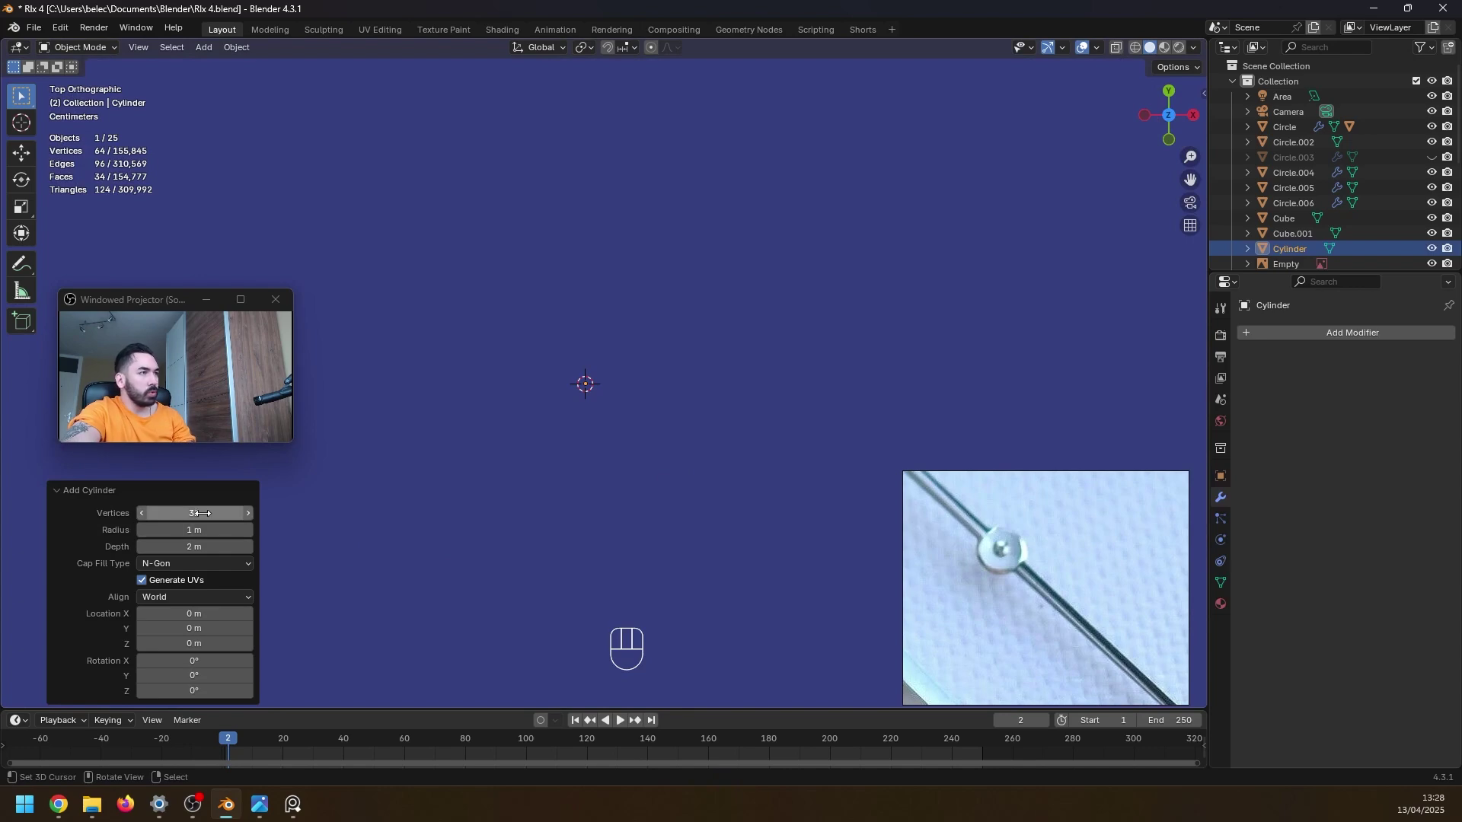
pyautogui.write('6')
pyautogui.press('Return')
pyautogui.press('Tab')
pyautogui.press('s')
pyautogui.click(684, 460)
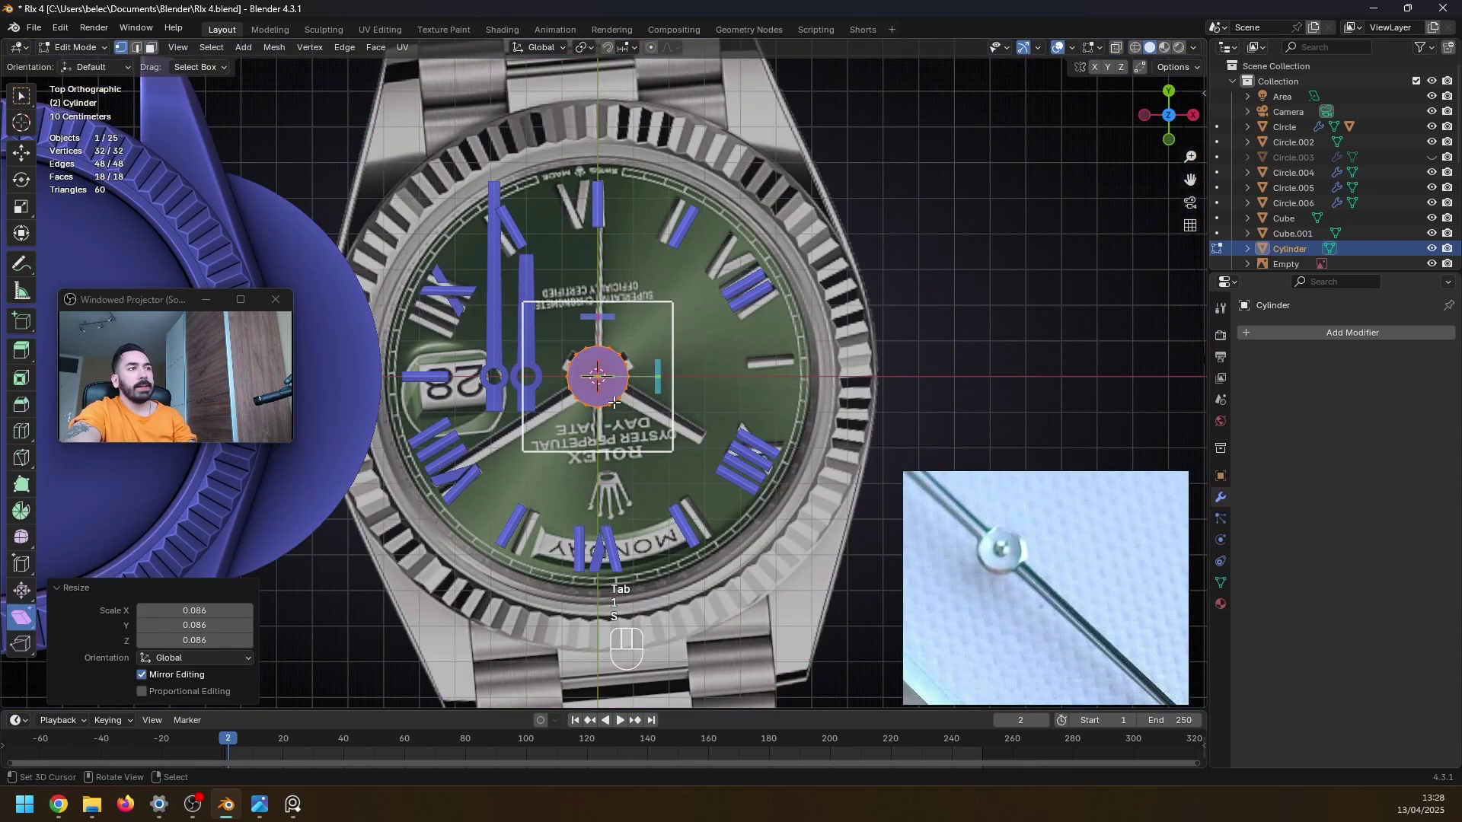
# - Rotate the cylinder 90° about X and scale it to about 0.157 to fit the seconds hand's width
pyautogui.press('r')
pyautogui.press('x')
pyautogui.press('0')
pyautogui.press('Return')
pyautogui.scroll(3, 684, 450)
pyautogui.press('s')
pyautogui.click(583, 384)
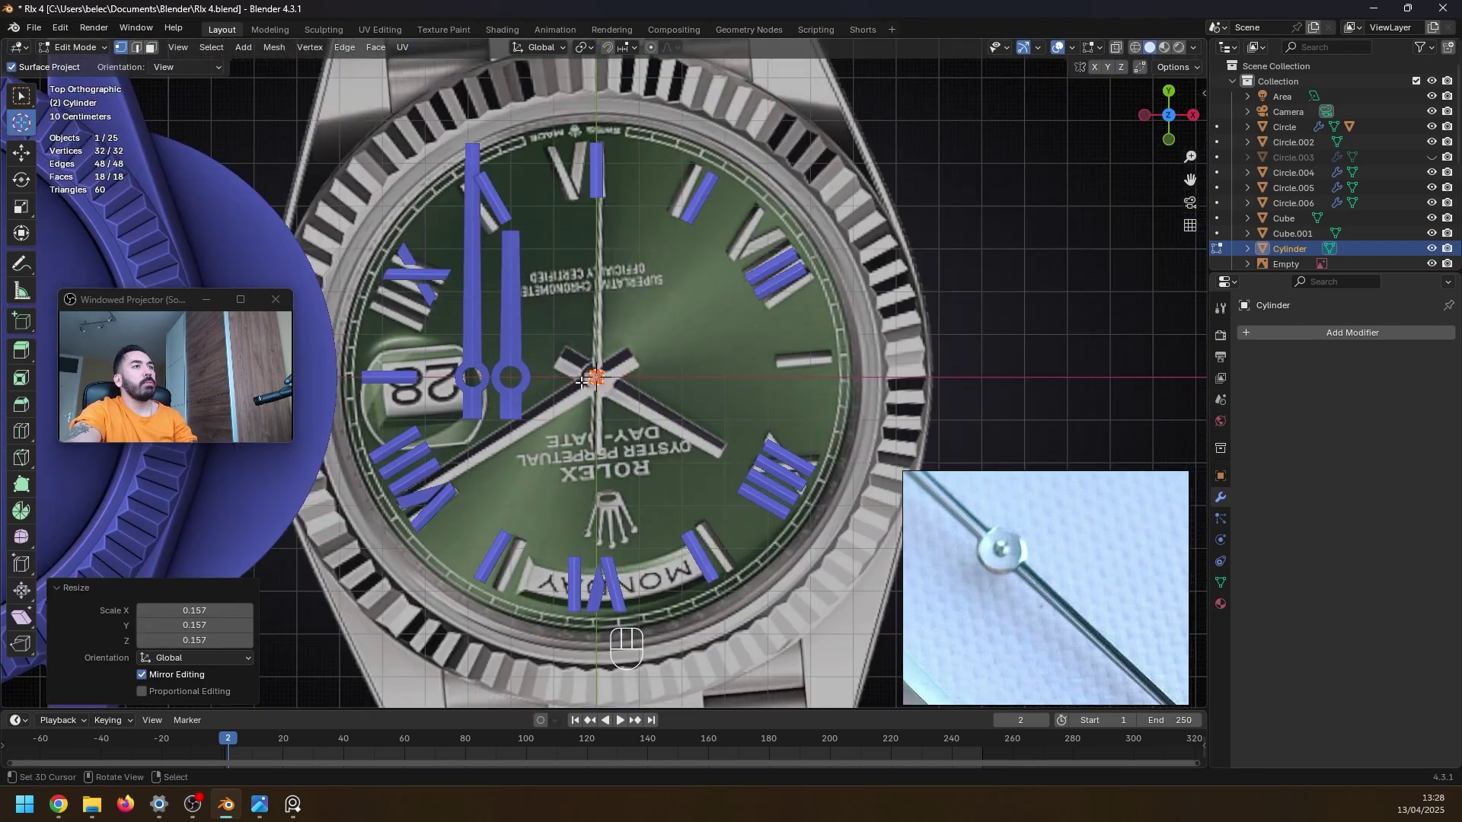
# - Delete the vertices of the cylinder's lower half, leaving a half-round profile
pyautogui.moveTo(584, 457); pyautogui.dragTo(586, 278, button='middle')
pyautogui.scroll(6, 595, 381)
pyautogui.hotkey('shift', 'z')
pyautogui.moveTo(593, 381); pyautogui.dragTo(526, 419, button='middle')
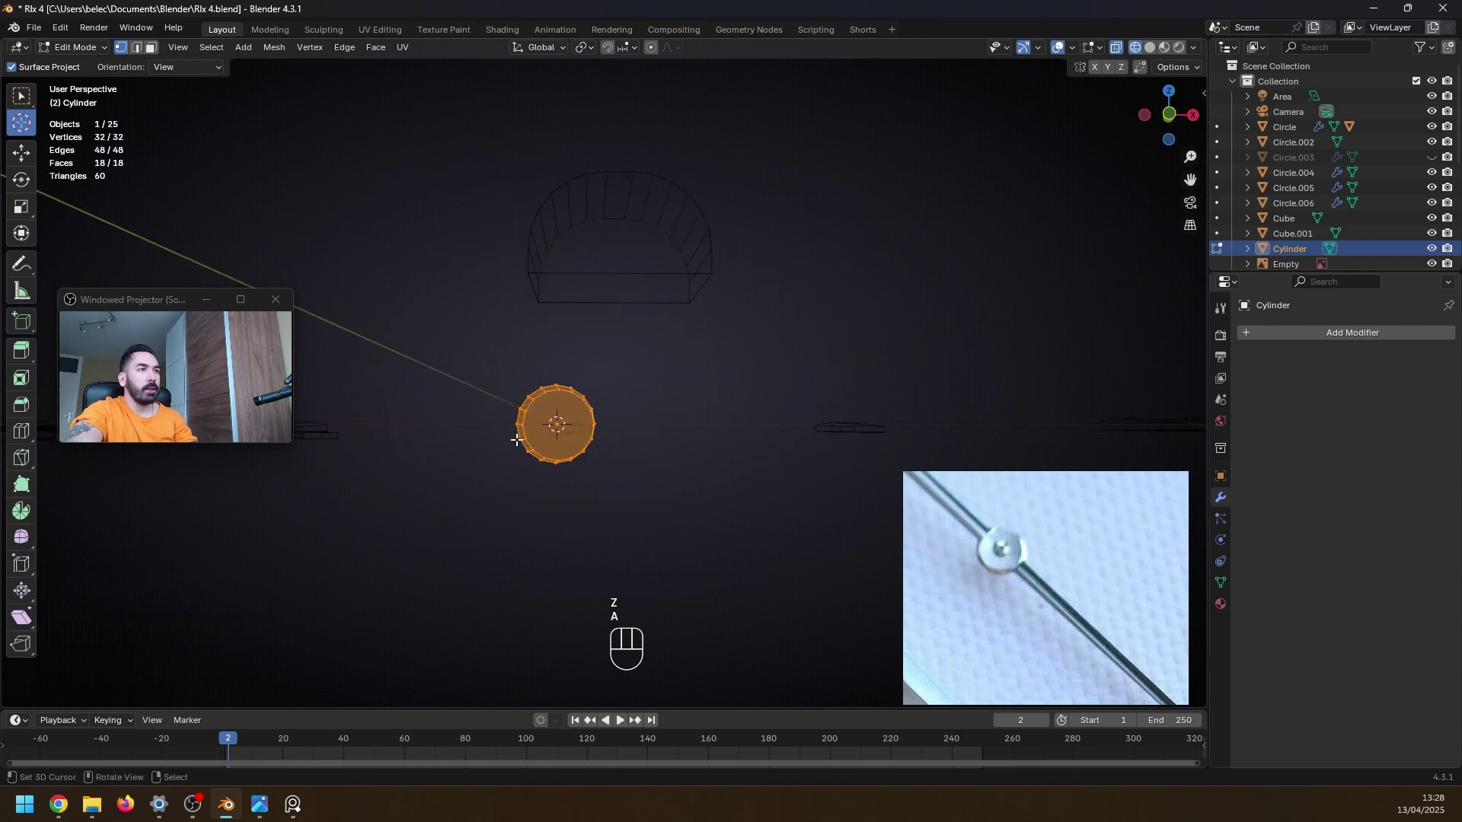
pyautogui.press('a')
pyautogui.press('a')
pyautogui.press('b')
pyautogui.moveTo(512, 431); pyautogui.dragTo(626, 487)
pyautogui.press('x')
pyautogui.click(663, 450)
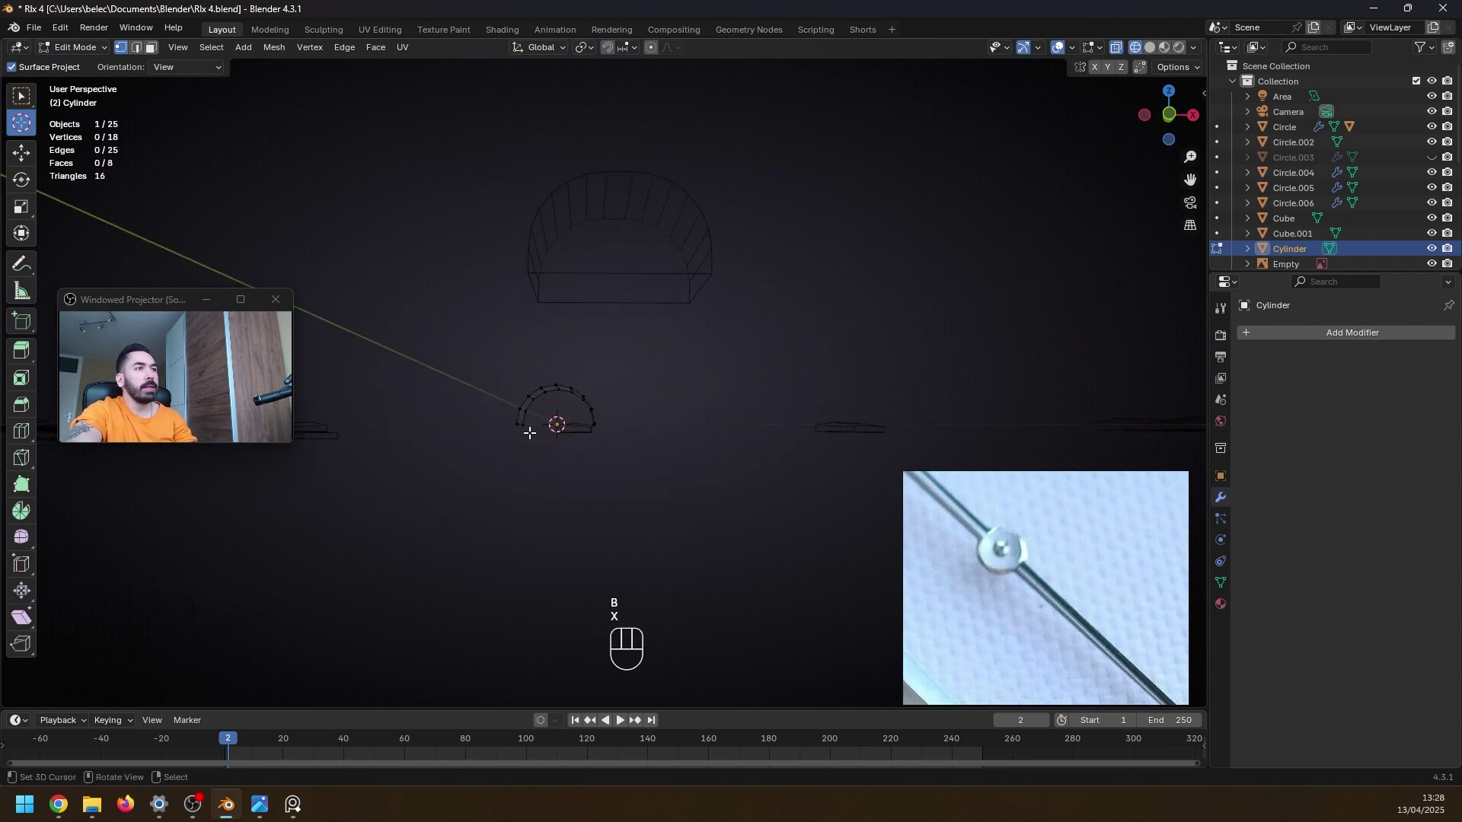
# - Fill the open underside and both end caps of the half-cylinder with faces
pyautogui.moveTo(528, 428)
pyautogui.mouseDown(button='middle')
pyautogui.moveTo(627, 485)
pyautogui.moveTo(602, 458)
pyautogui.mouseUp(button='middle')
pyautogui.press('f')
pyautogui.hotkey('shift', 'z')
pyautogui.press('2')
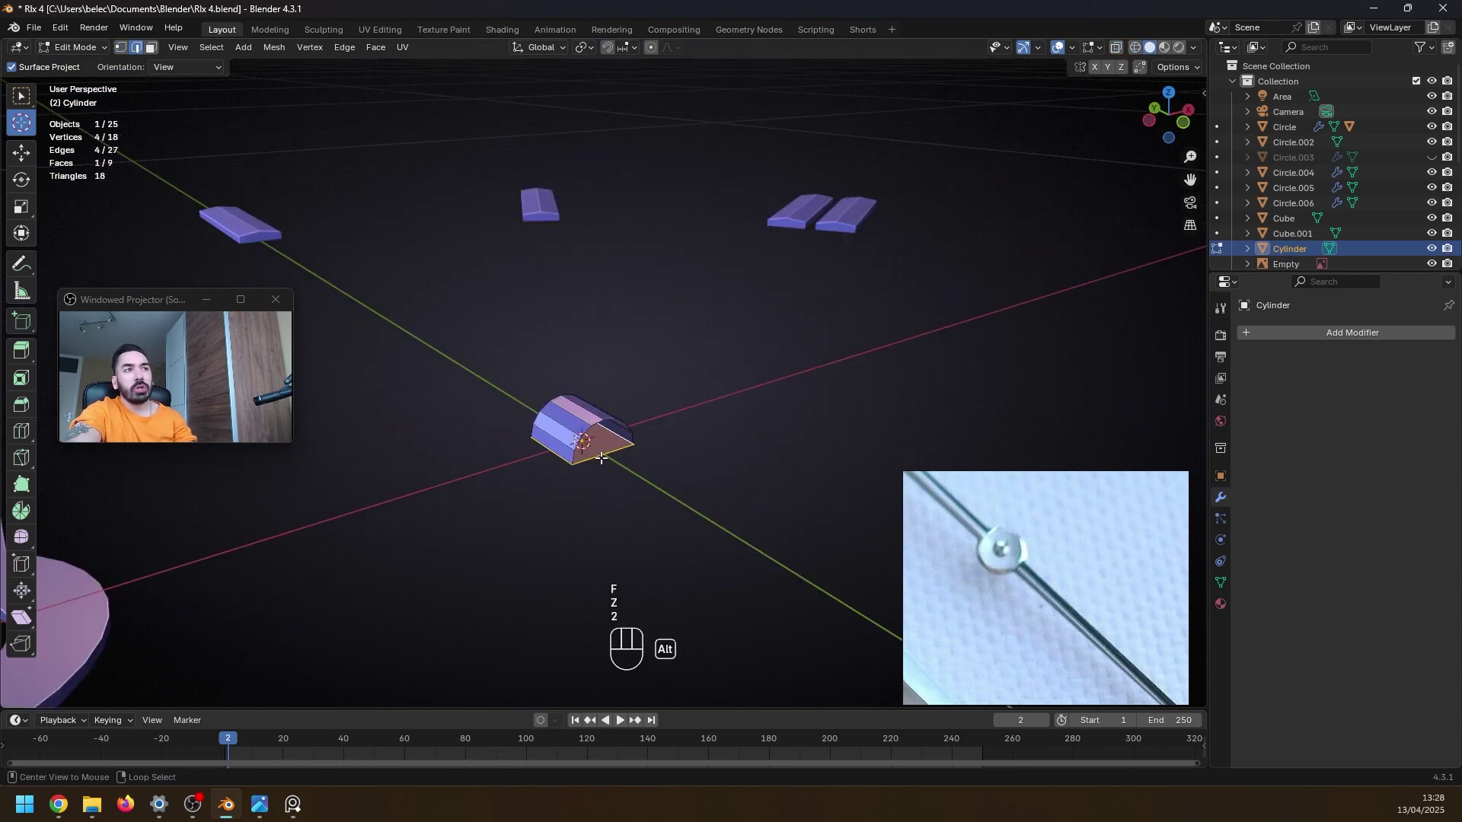
pyautogui.hotkey('shift', 'z')
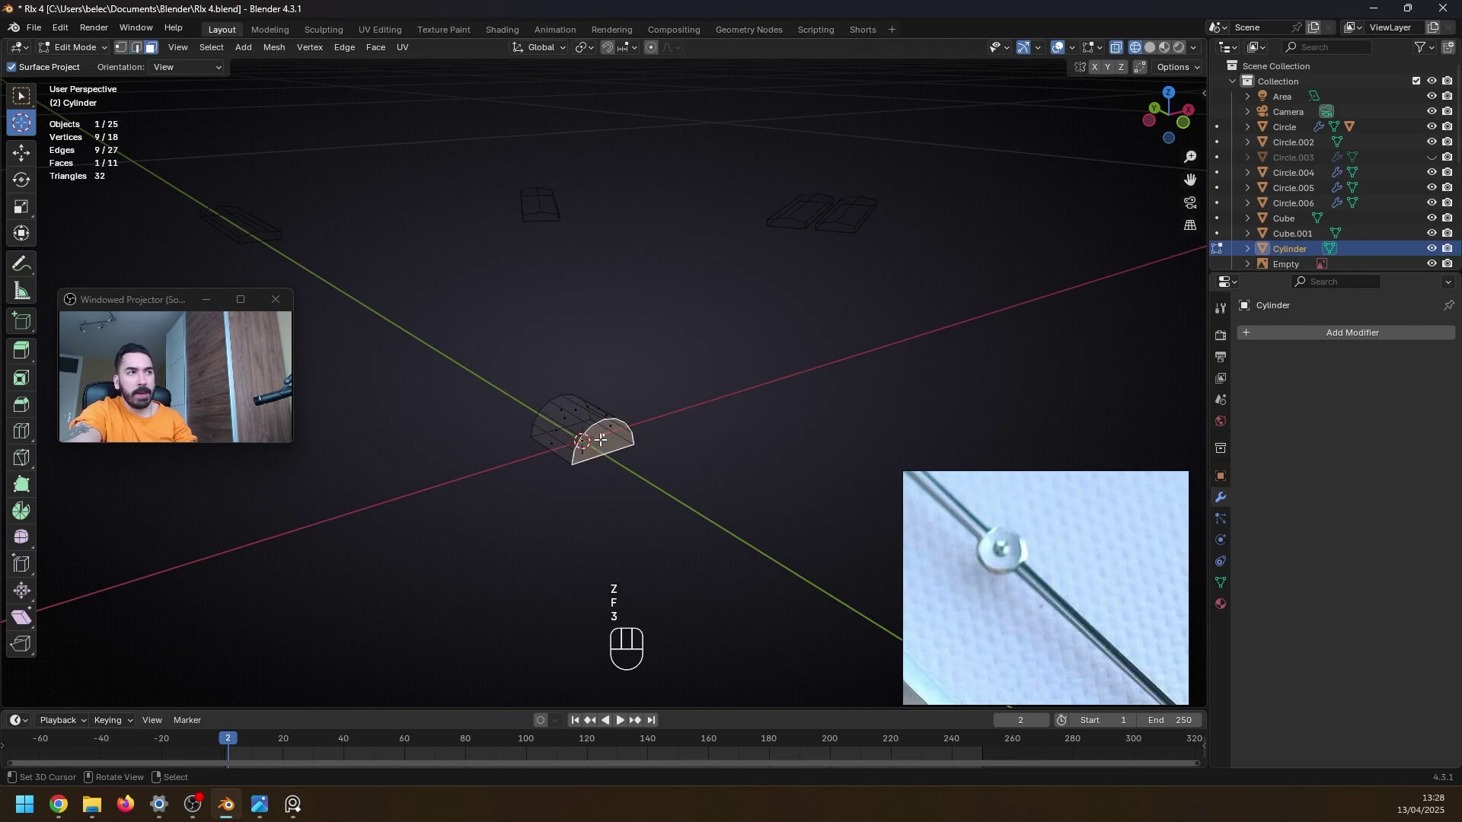
# - Stretch the half-cylinder along Y over the reference seconds hand, moving the tip end about 0.538 m
pyautogui.press('KP_7')
pyautogui.press('g')
pyautogui.press('y')
pyautogui.click(640, 461)
pyautogui.keyDown('shift'); pyautogui.moveTo(640, 461); pyautogui.dragTo(649, 606, button='middle'); pyautogui.keyUp('shift')
pyautogui.press('b')
pyautogui.moveTo(563, 487); pyautogui.dragTo(645, 550)
pyautogui.press('g')
pyautogui.press('y')
pyautogui.click(649, 153)
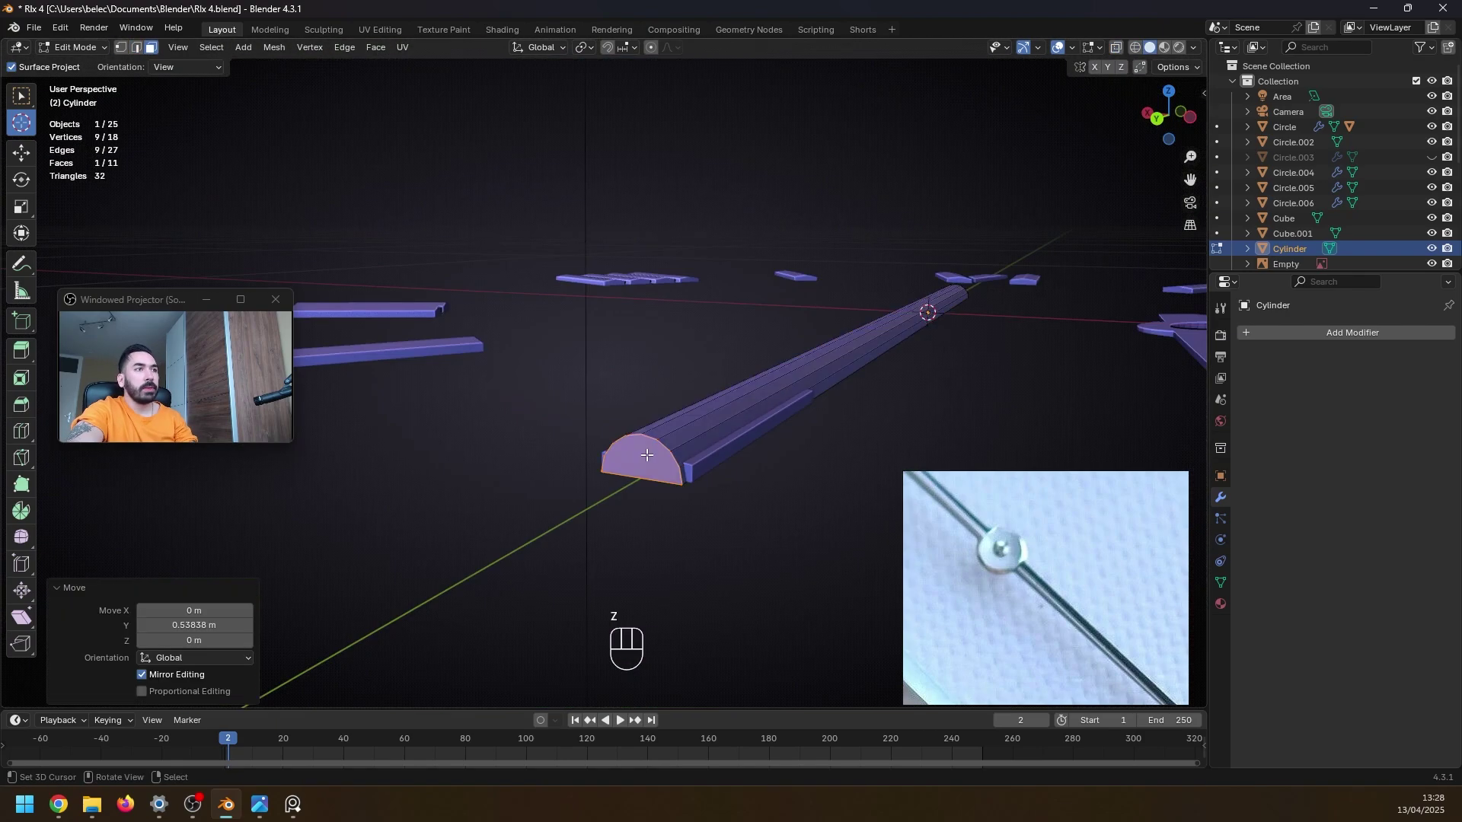
# - Place the 3D cursor at the middle of the bottom edge of the seconds hand's tip face
pyautogui.press('1')
pyautogui.rightClick(597, 482)
pyautogui.press('2')
pyautogui.rightClick(640, 481)
pyautogui.hotkey('shift', 's')
pyautogui.click(707, 561)
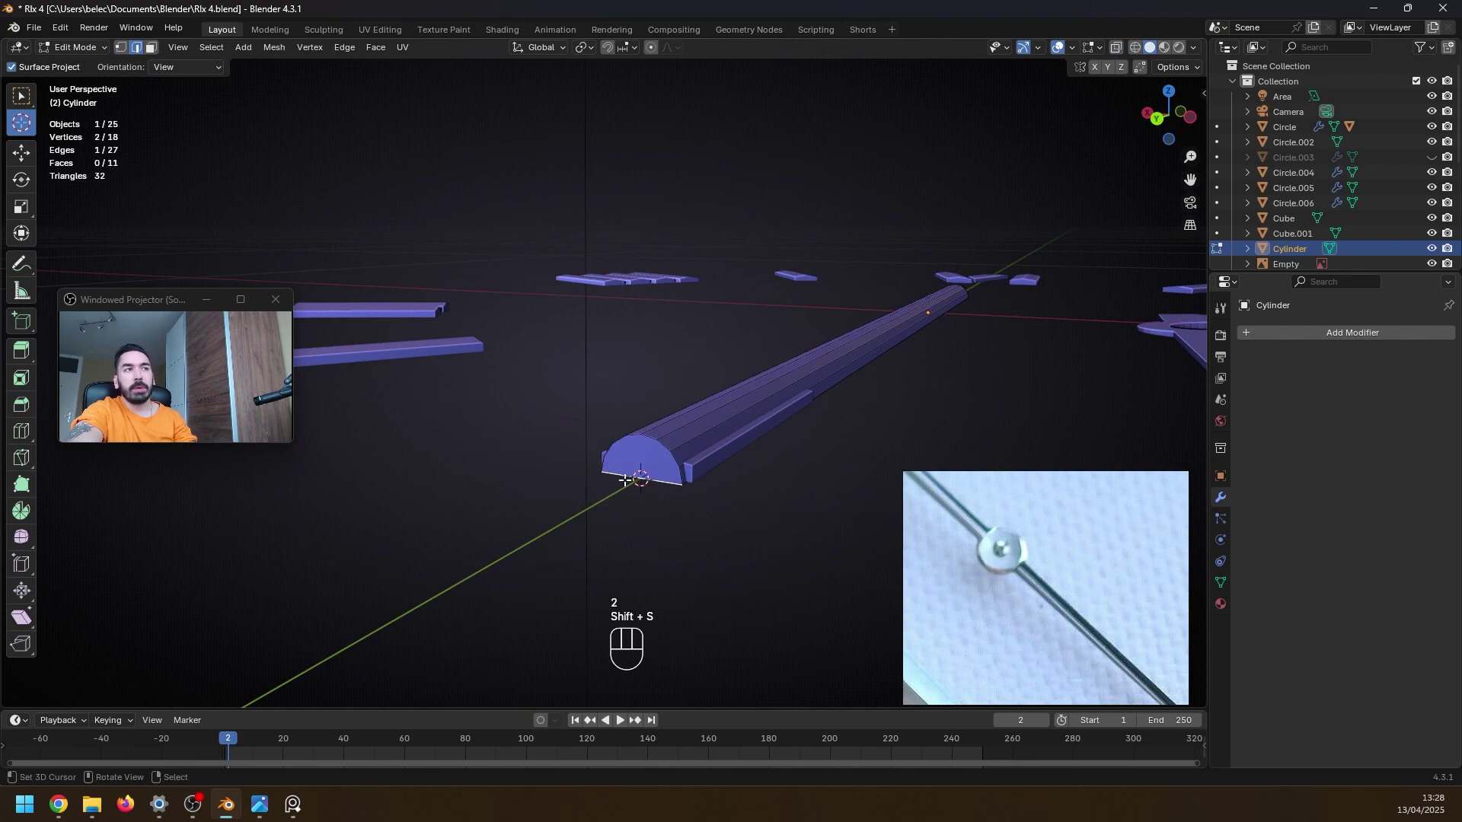
# - Set the transform pivot to the 3D cursor and scale down the tip's end face to taper the hand
pyautogui.click(593, 48)
pyautogui.click(610, 103)
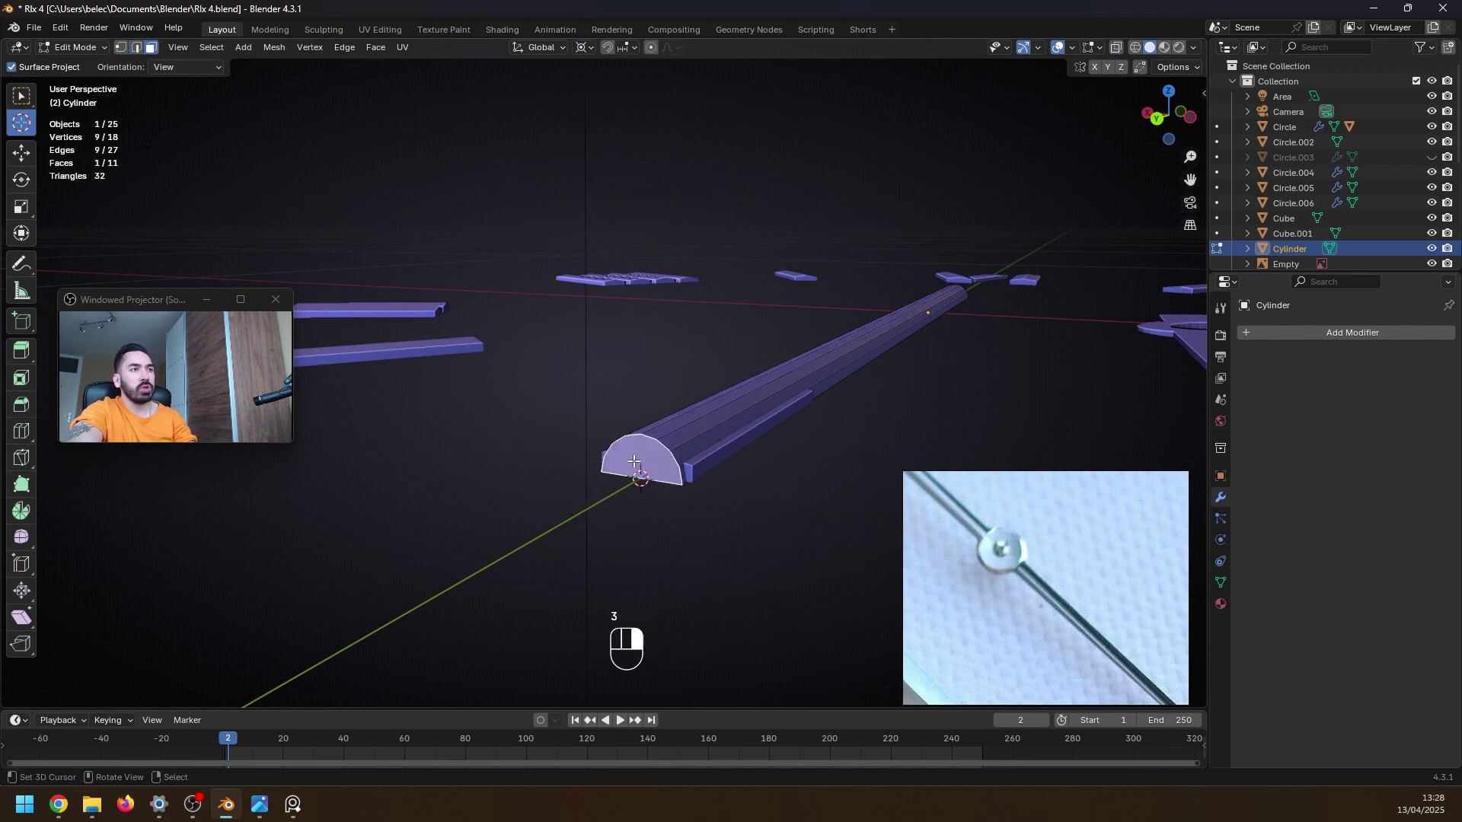
pyautogui.scroll(2, 634, 461)
pyautogui.press('s')
pyautogui.click(761, 592)
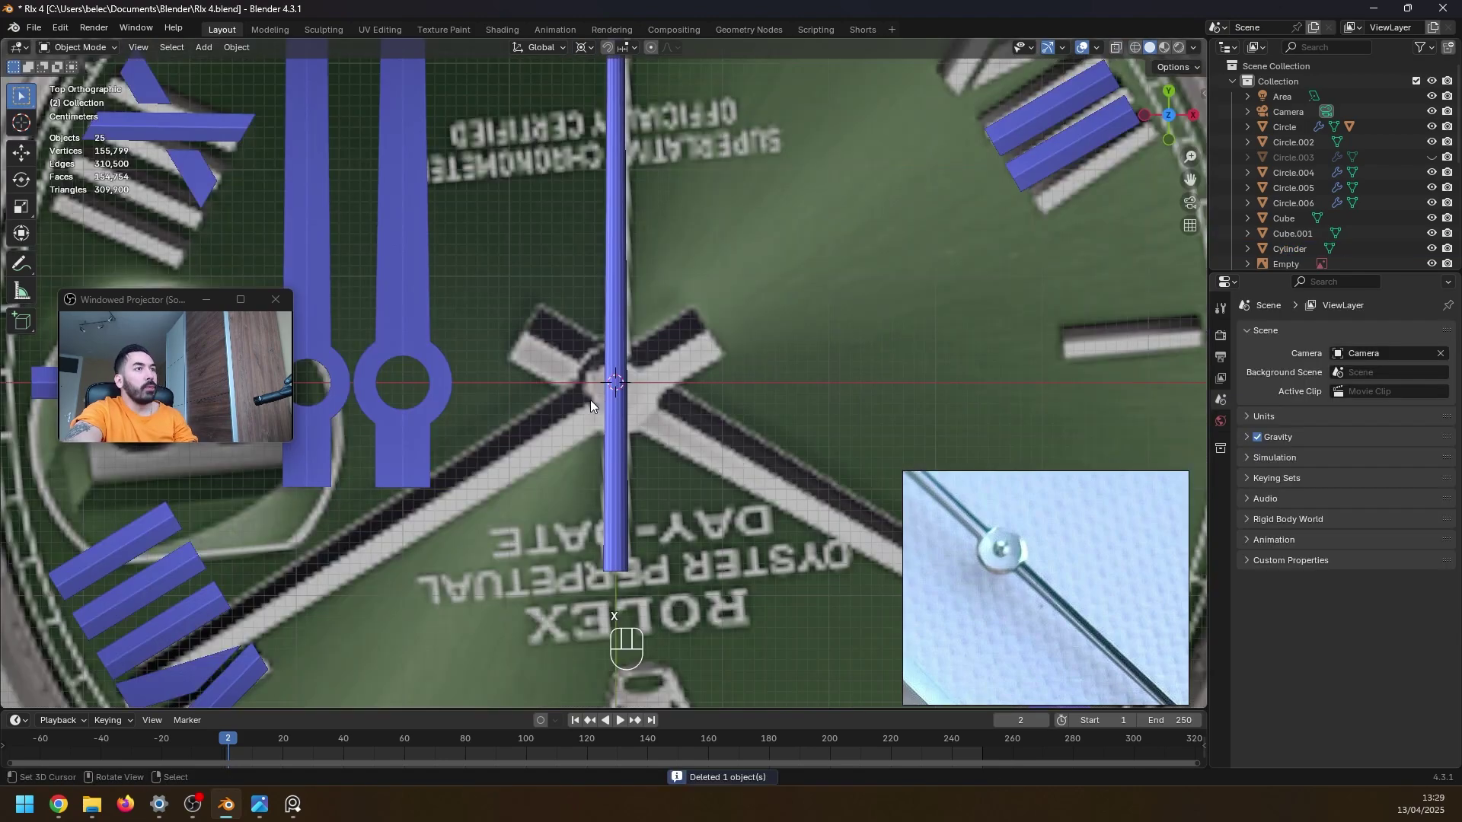
# - Add a 32-vertex mesh circle at the dial centre and scale it down to the seconds hand's hub
pyautogui.hotkey('shift', 'a')
pyautogui.moveTo(693, 391)
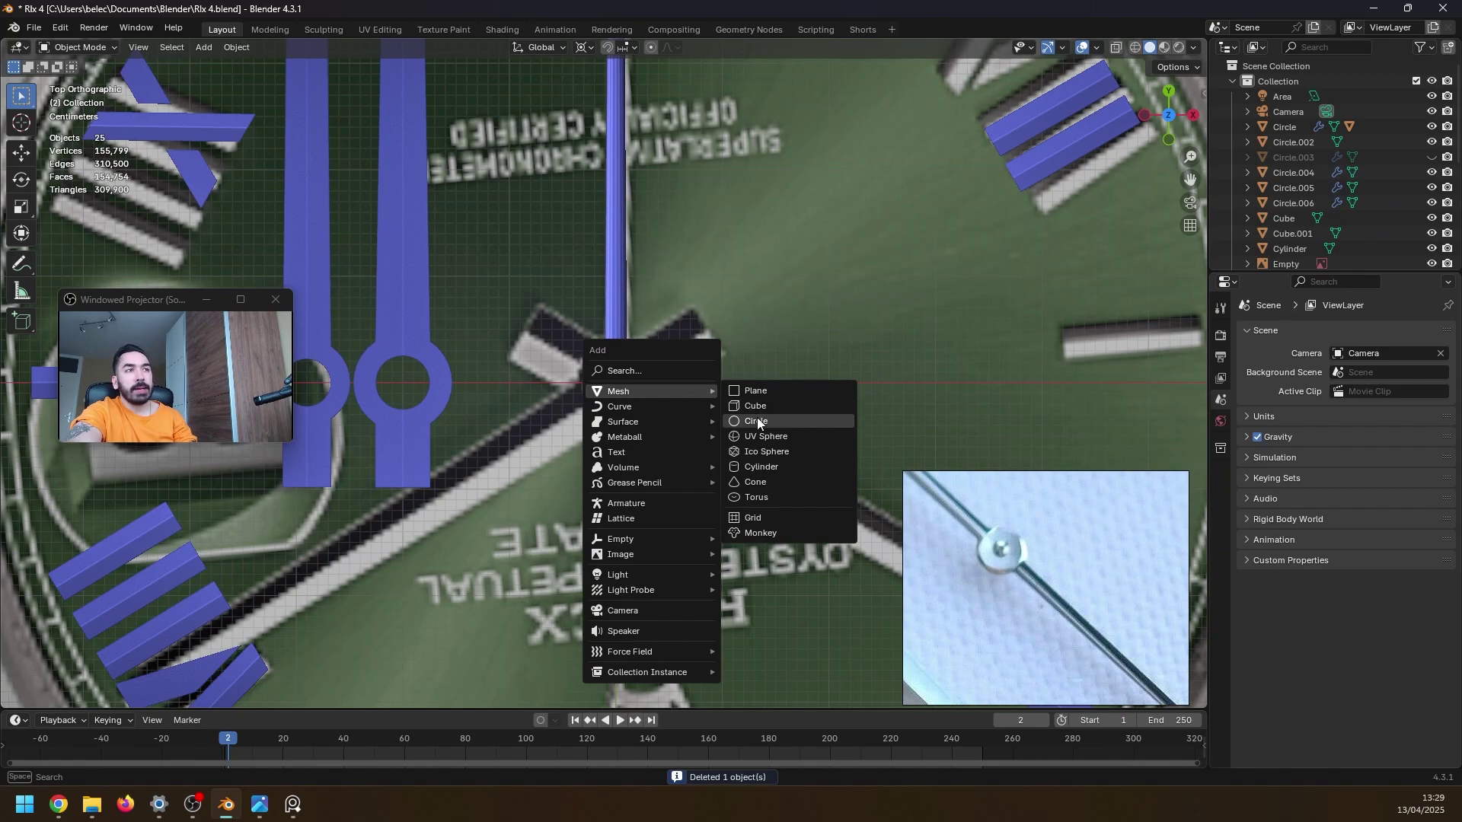
pyautogui.click(756, 419)
pyautogui.press('Tab')
pyautogui.scroll(-3, 757, 418)
pyautogui.press('s')
pyautogui.click(742, 505)
pyautogui.press('s')
pyautogui.click(765, 515)
pyautogui.press('s')
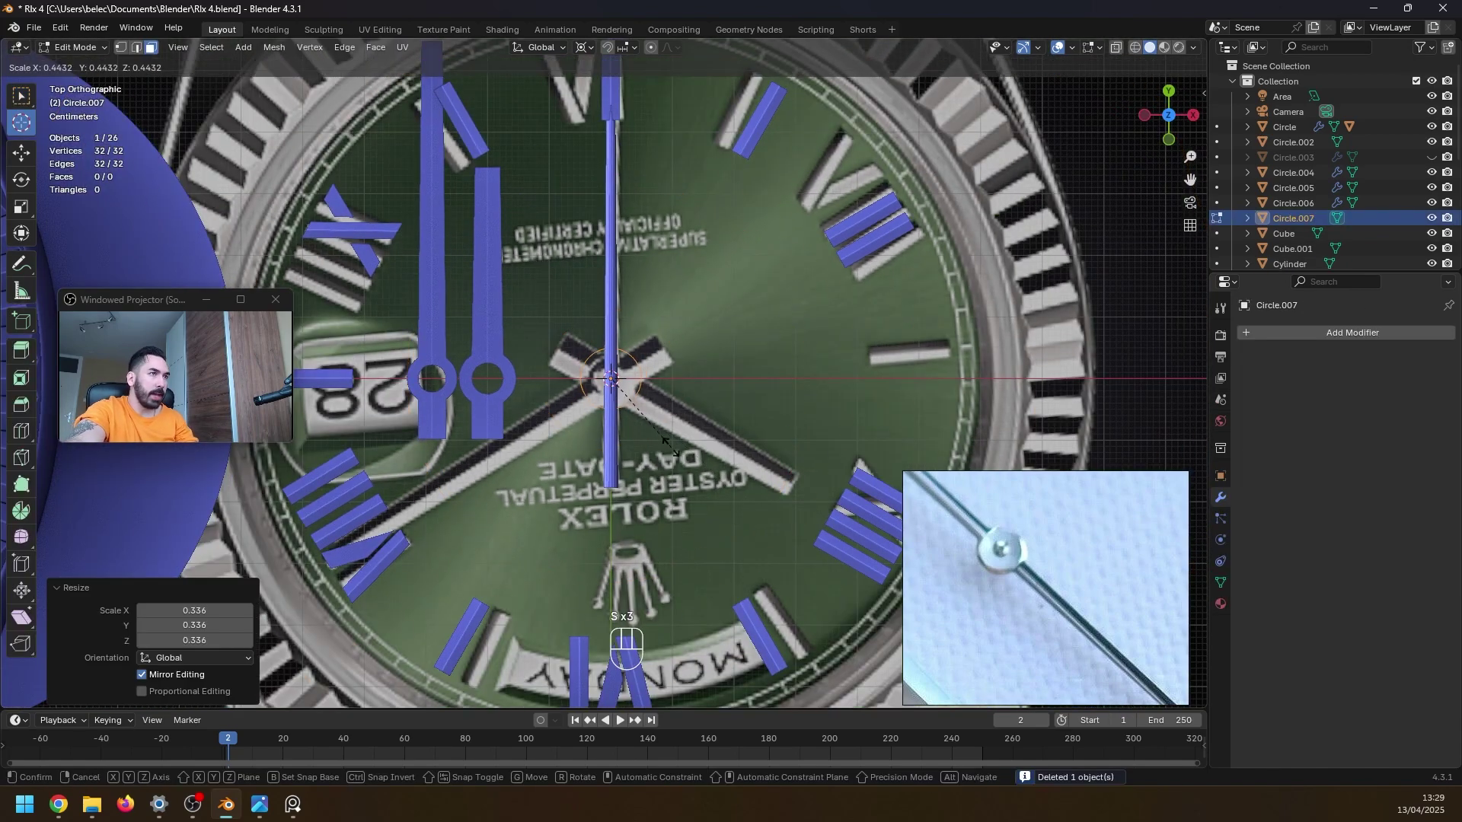
pyautogui.click(649, 421)
# - Shape the hub circle into a ring wall around the hand, adjusting its upper edge along Z
pyautogui.scroll(3, 639, 407)
pyautogui.moveTo(648, 421); pyautogui.dragTo(660, 372, button='middle')
pyautogui.scroll(4, 660, 372)
pyautogui.press('g')
pyautogui.press('z')
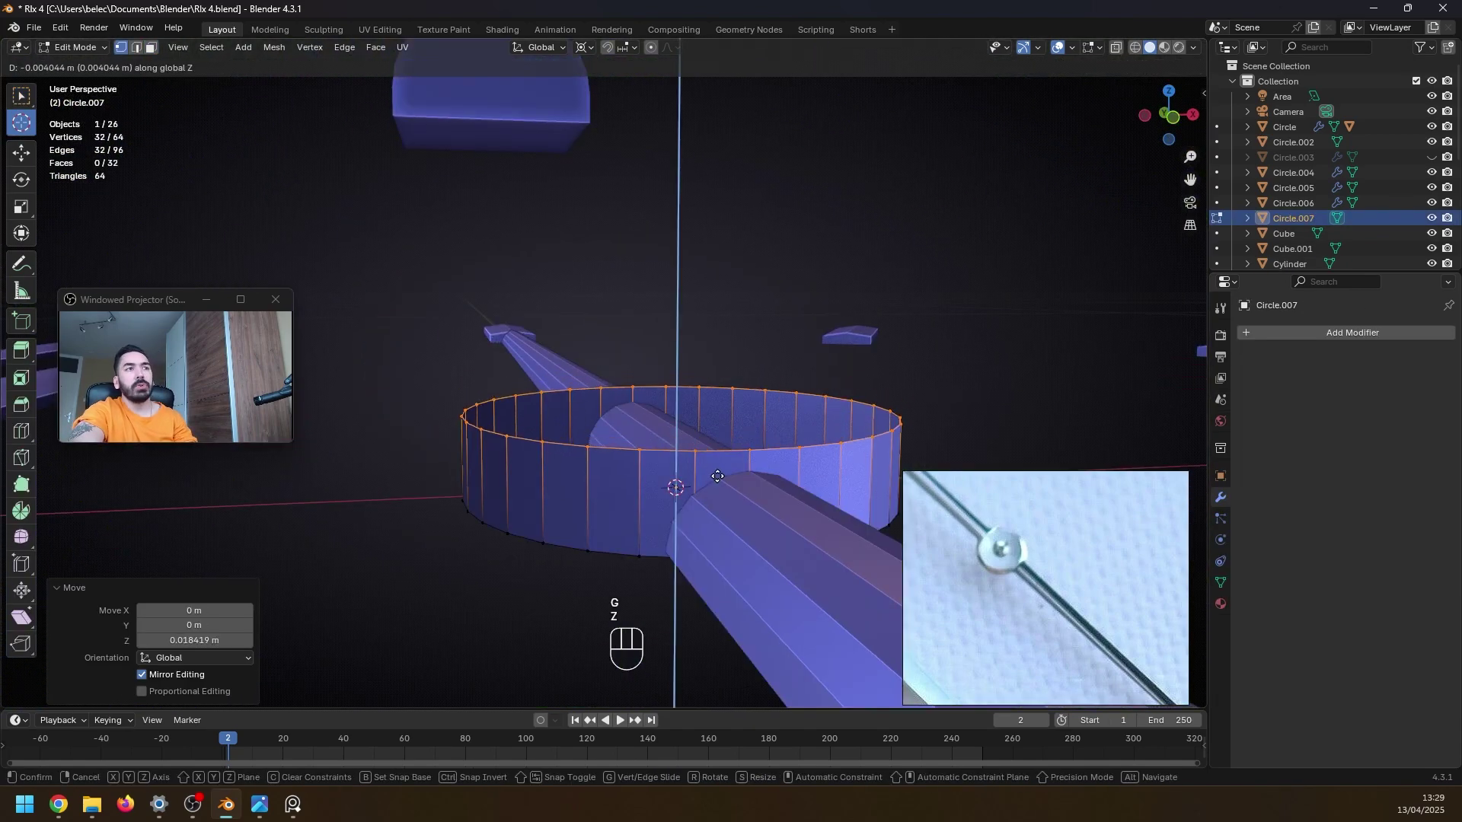
pyautogui.click(712, 475)
# - Add one centred loop cut around the height of the hub ring's wall
pyautogui.hotkey('ctrl', 'r')
pyautogui.click(649, 498)
pyautogui.rightClick(649, 498)
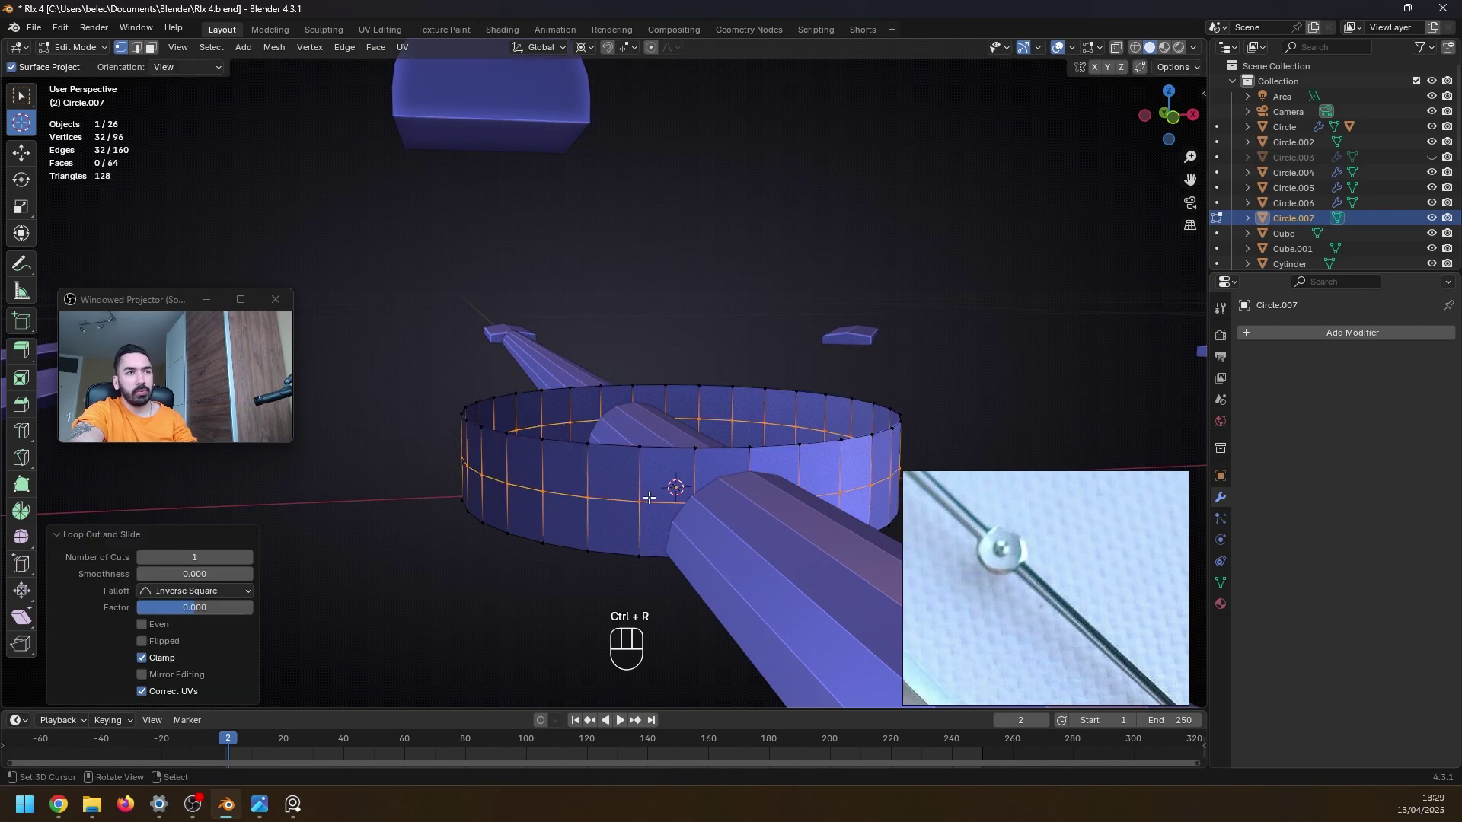
pyautogui.scroll(-2, 649, 498)
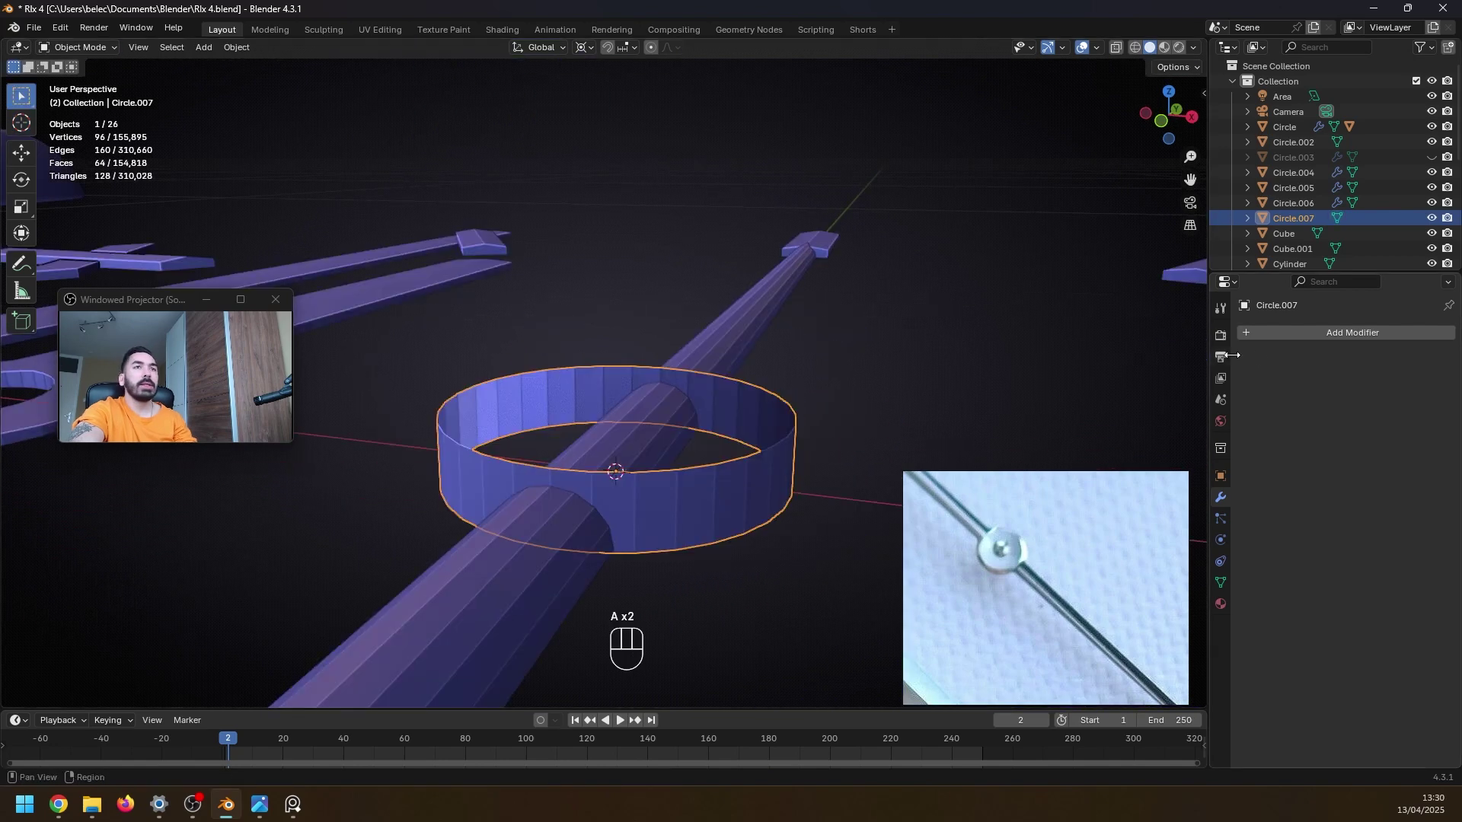
# - Add a Difference Boolean modifier to the hub ring with the seconds hand as its object, and apply it
pyautogui.click(1309, 333)
pyautogui.moveTo(1303, 340)
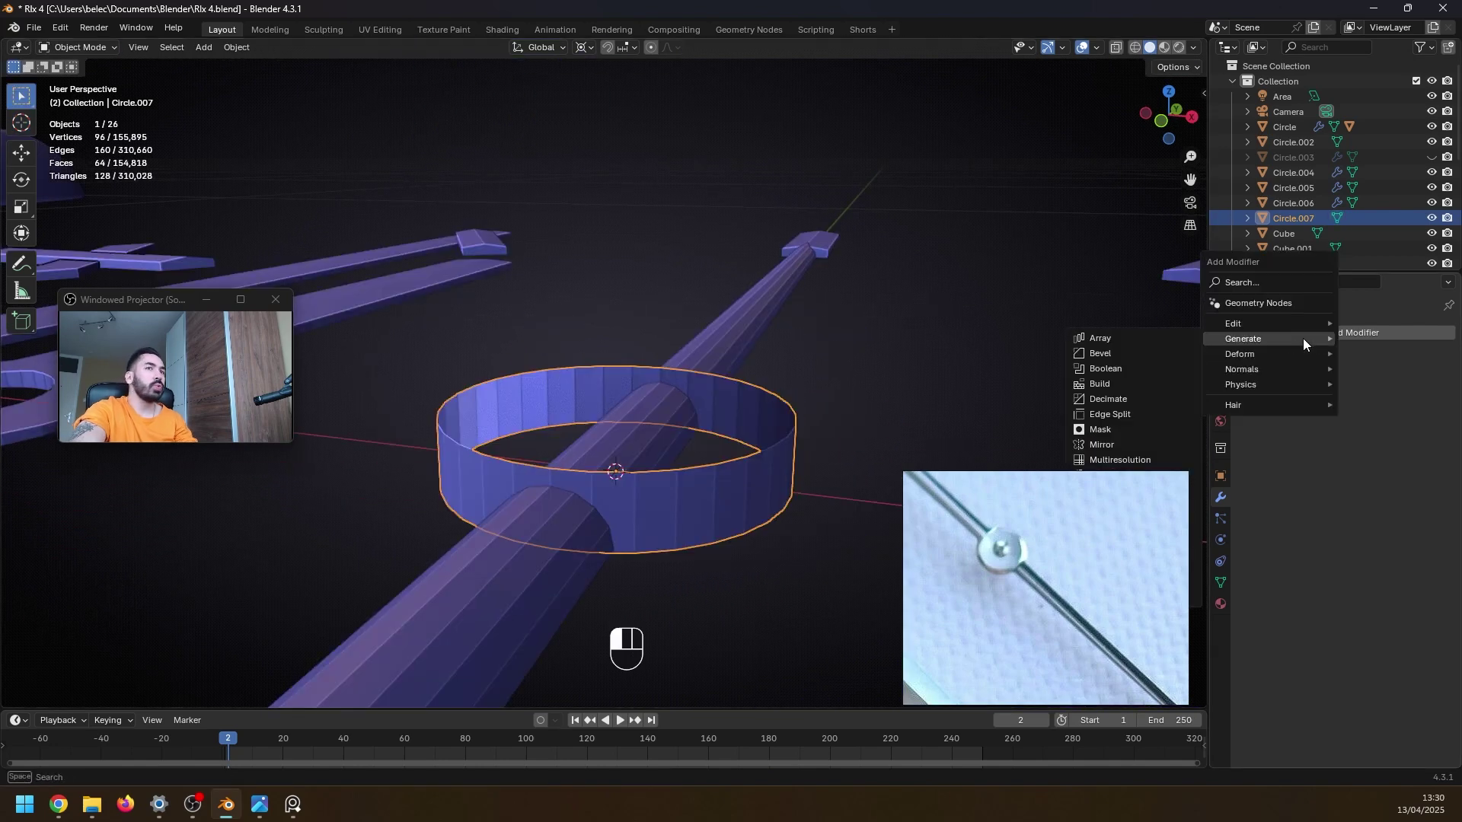
pyautogui.click(1153, 369)
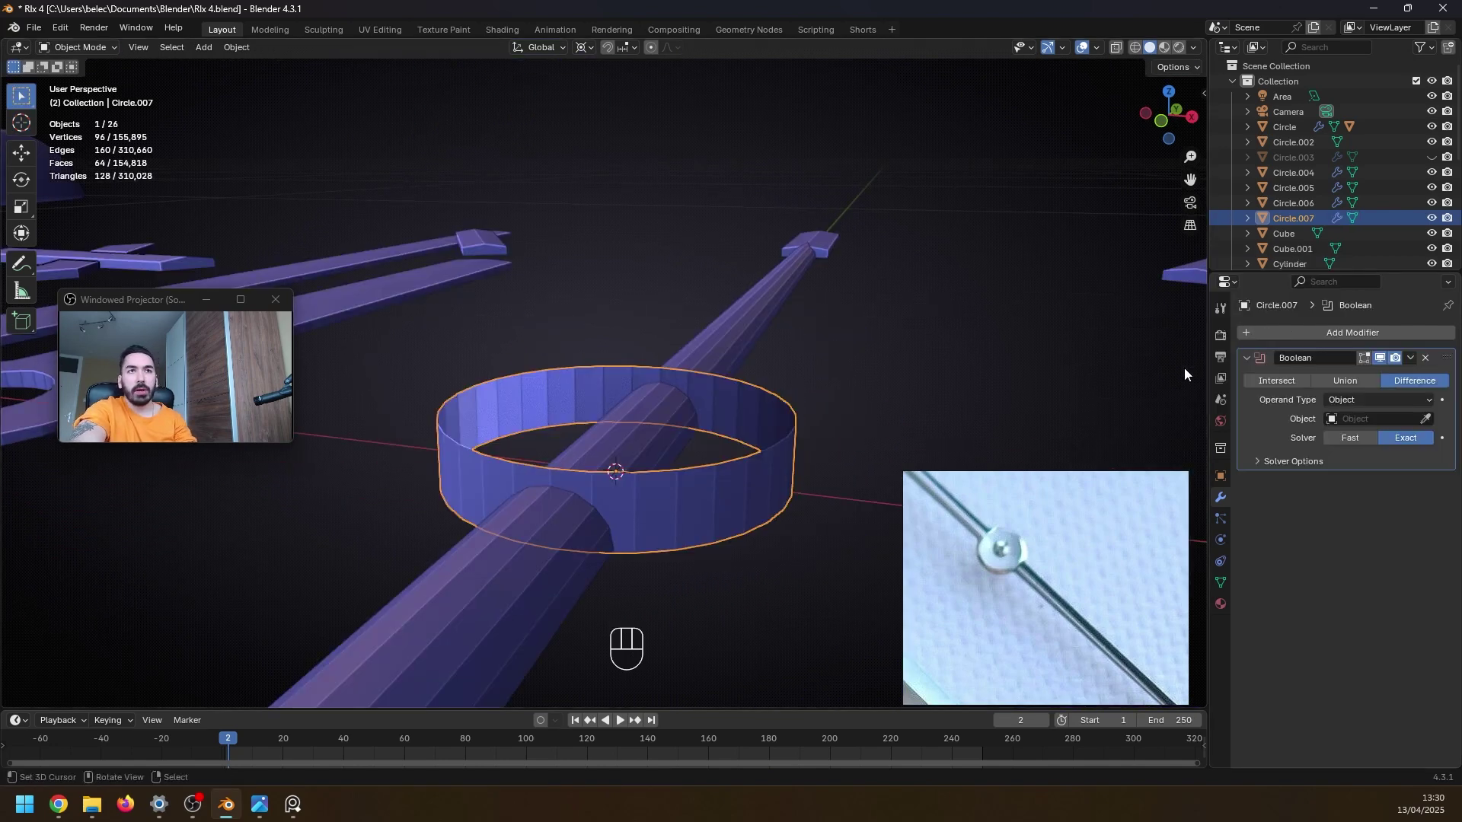
pyautogui.click(729, 338)
pyautogui.moveTo(729, 337); pyautogui.dragTo(1174, 414, button='middle')
pyautogui.hotkey('ctrl', 'a')
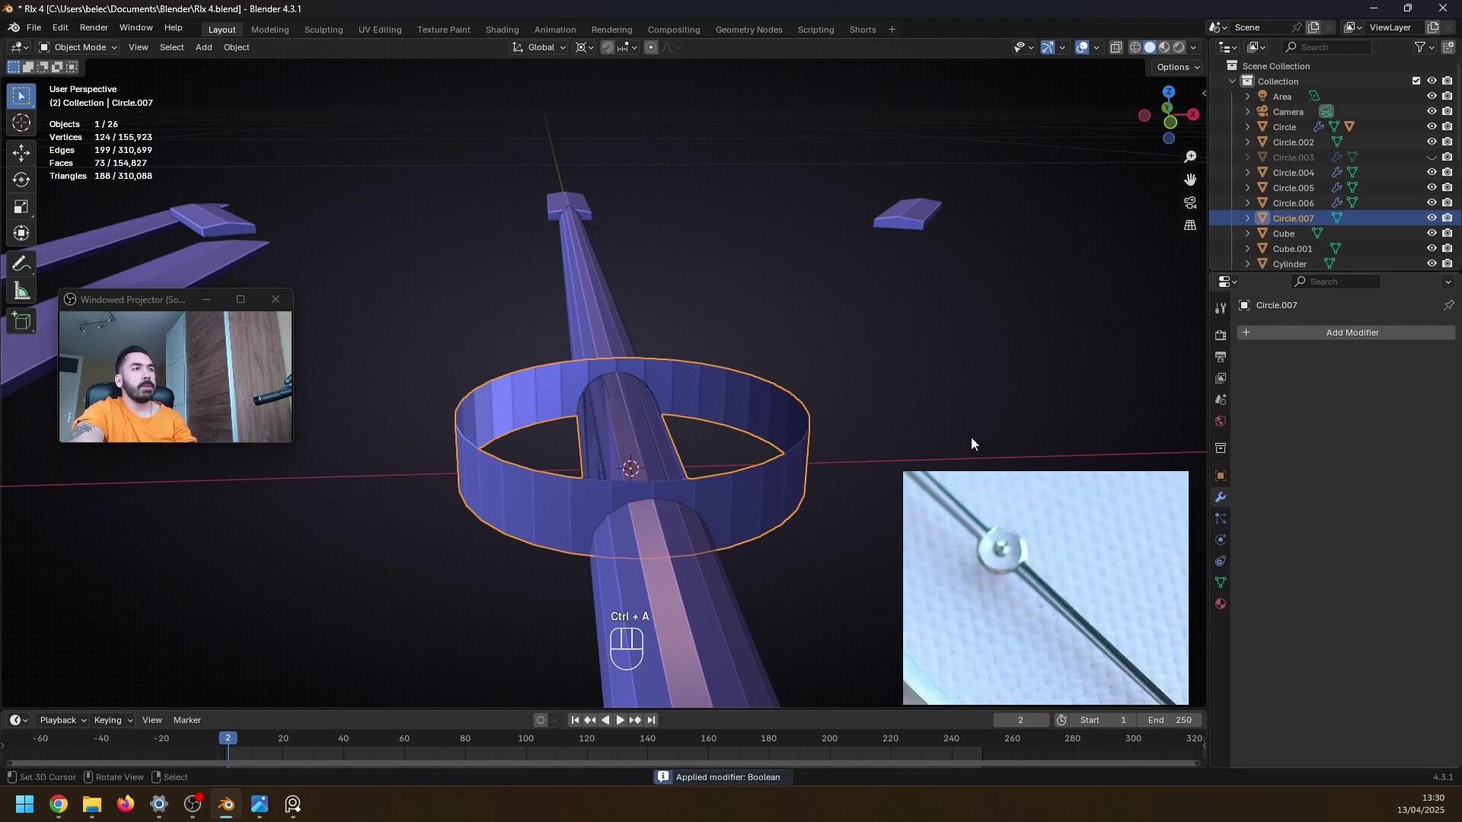
# - Delete the leftover hand-shaped faces inside the hub ring in Edit Mode
pyautogui.press('Tab')
pyautogui.moveTo(646, 405)
pyautogui.mouseDown(button='middle')
pyautogui.moveTo(685, 438)
pyautogui.moveTo(689, 500)
pyautogui.moveTo(600, 438)
pyautogui.mouseUp(button='middle')
pyautogui.press('z')
pyautogui.press('3')
pyautogui.press('a')
pyautogui.press('a')
pyautogui.press('c')
pyautogui.moveTo(597, 435); pyautogui.dragTo(666, 427)
pyautogui.rightClick(666, 427)
pyautogui.press('x')
pyautogui.click(678, 460)
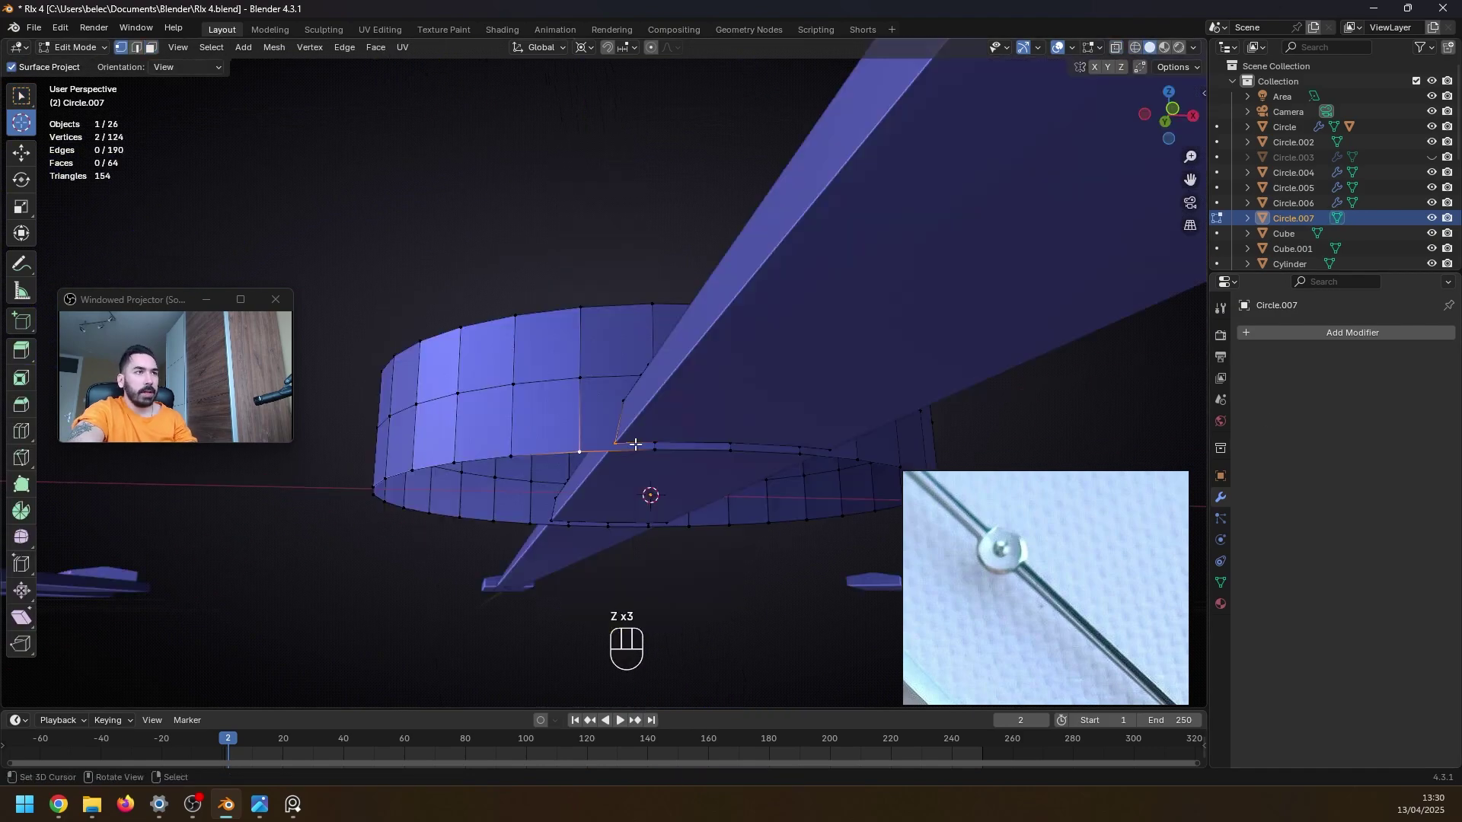
# - Connect the lower-edge vertices of the ring beside the hand opening with new edges and select the whole mesh
pyautogui.moveTo(635, 444); pyautogui.dragTo(605, 482, button='middle')
pyautogui.press('j')
pyautogui.rightClick(582, 435)
pyautogui.press('a')
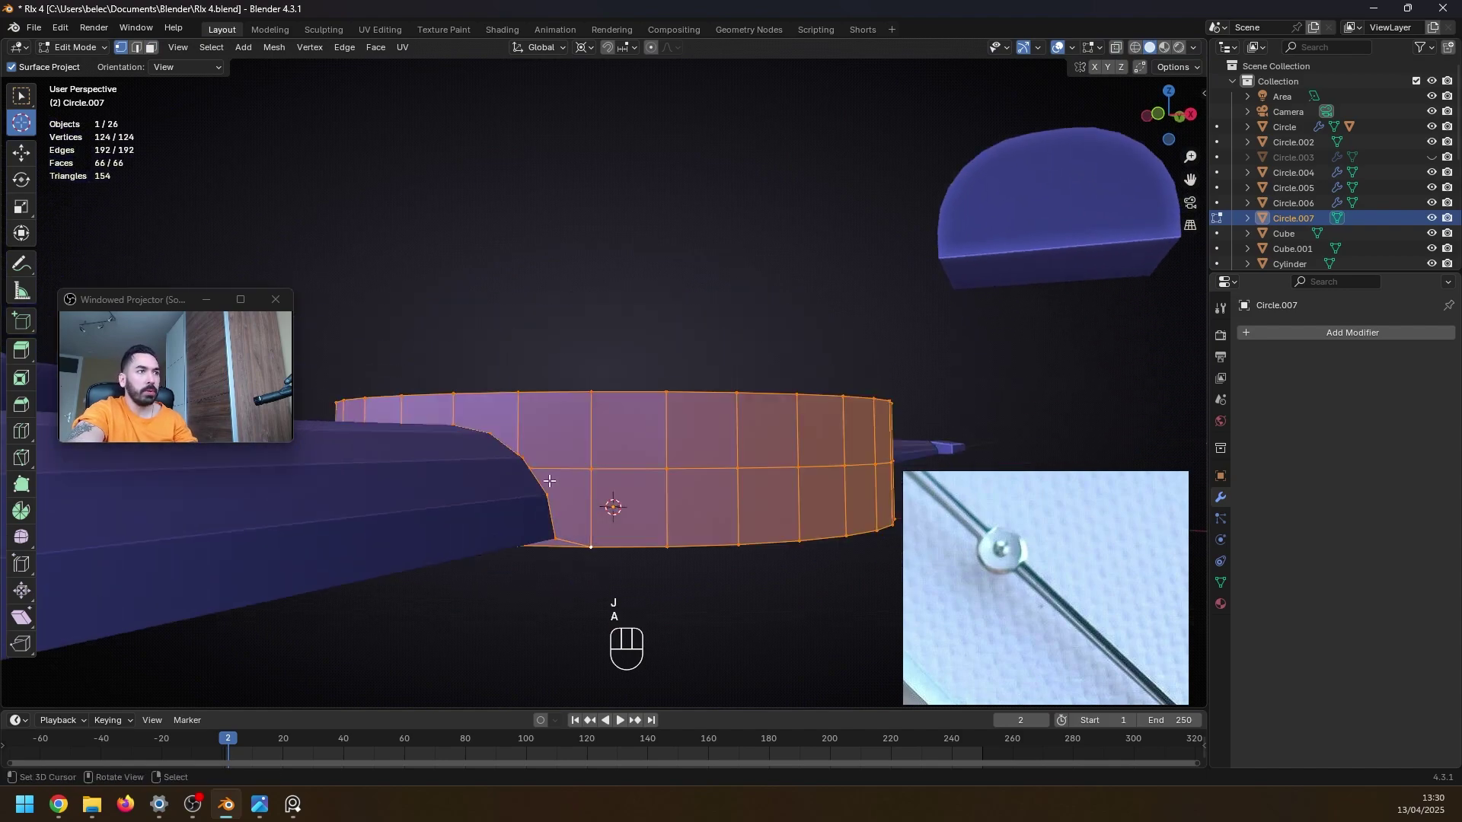
# - Slide the ring vertices around the arched hand opening along their edges to tidy the topology
pyautogui.press('g')
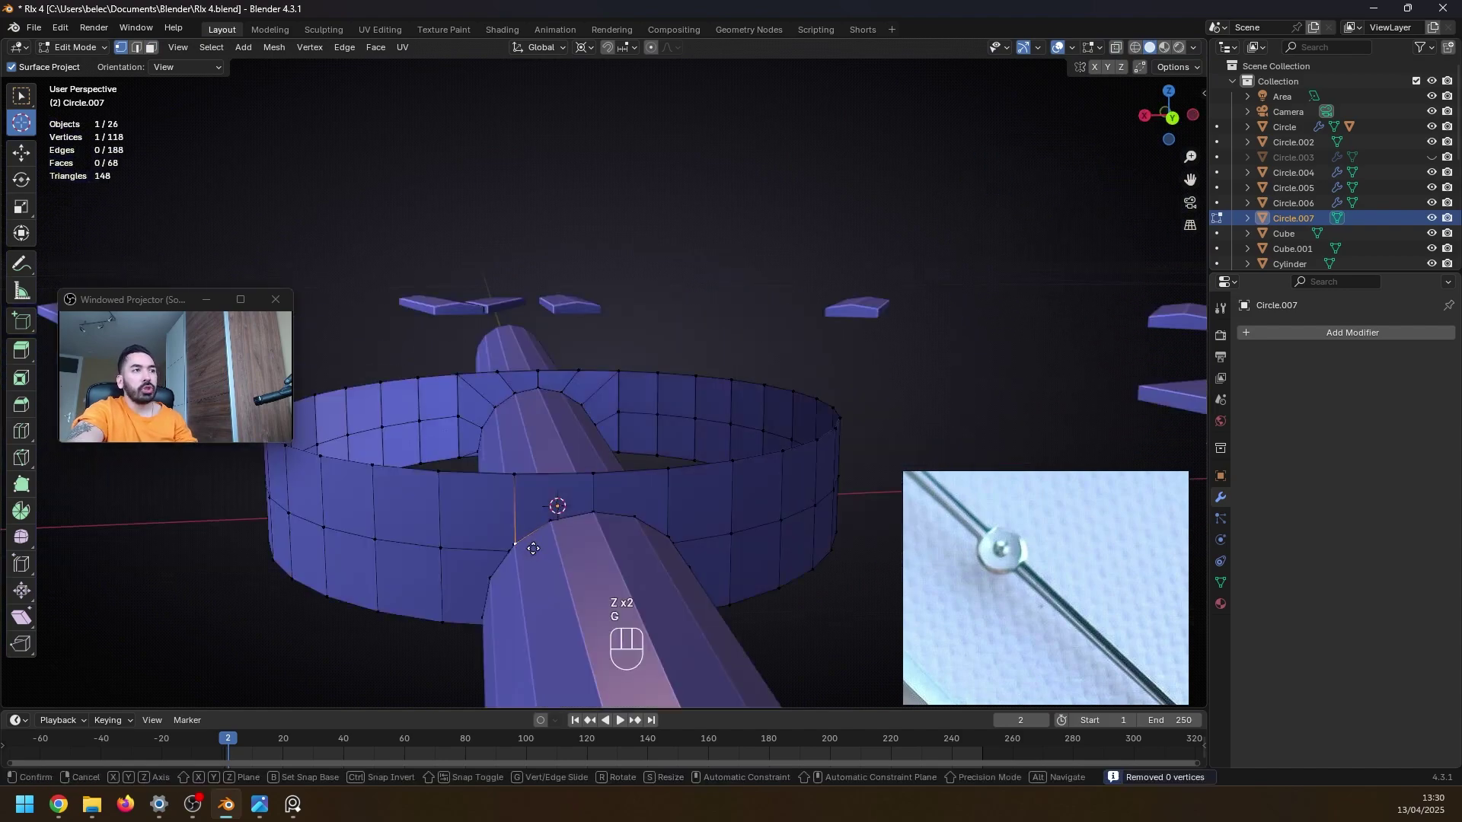
pyautogui.press('g')
pyautogui.click(614, 517)
pyautogui.rightClick(661, 523)
pyautogui.press('g')
pyautogui.press('g')
pyautogui.click(611, 507)
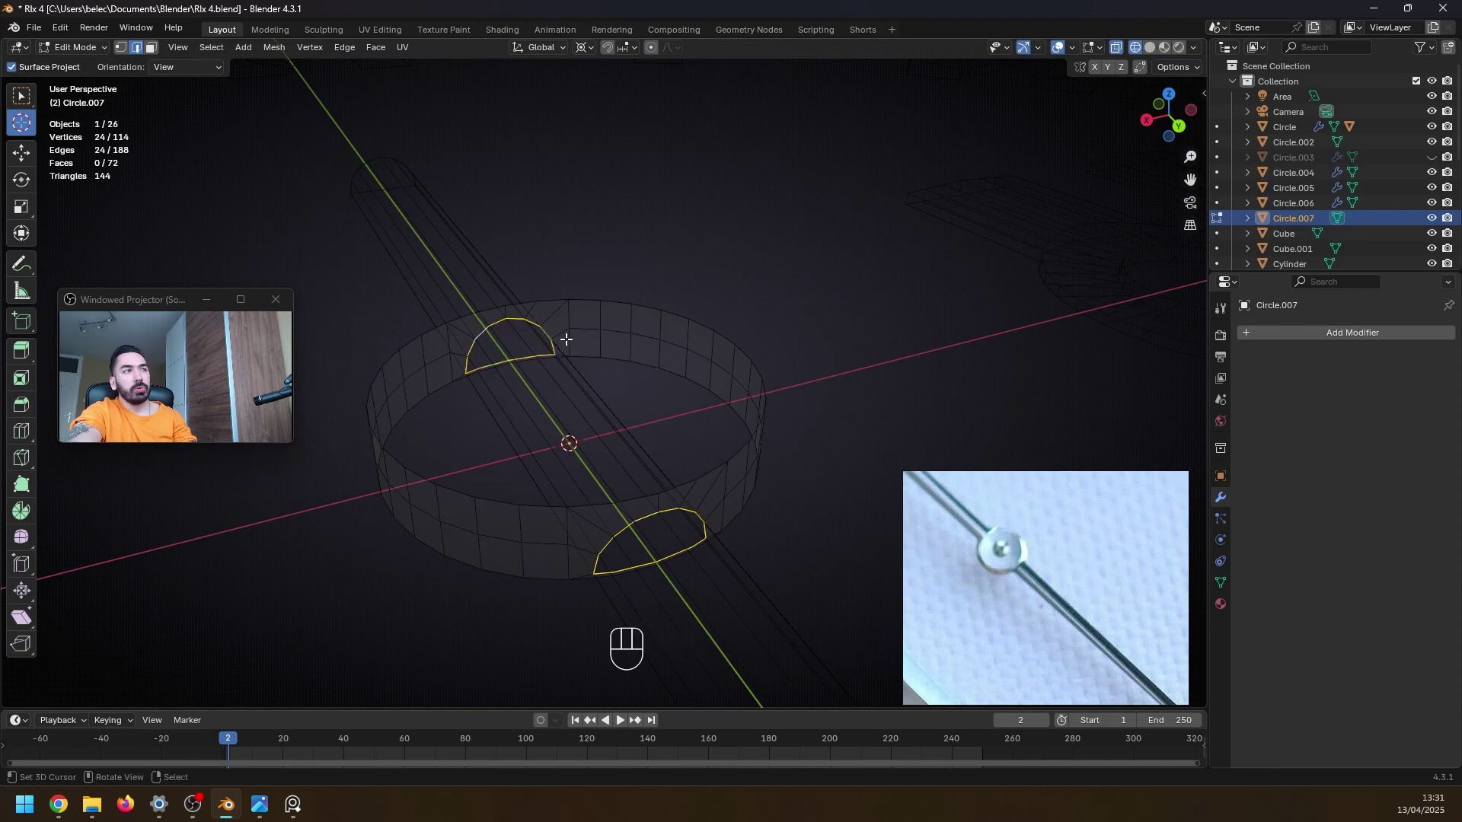
# - Bridge the two arched opening loops on opposite sides of the hub ring
pyautogui.press('w')
pyautogui.click(513, 373)
pyautogui.press('z')
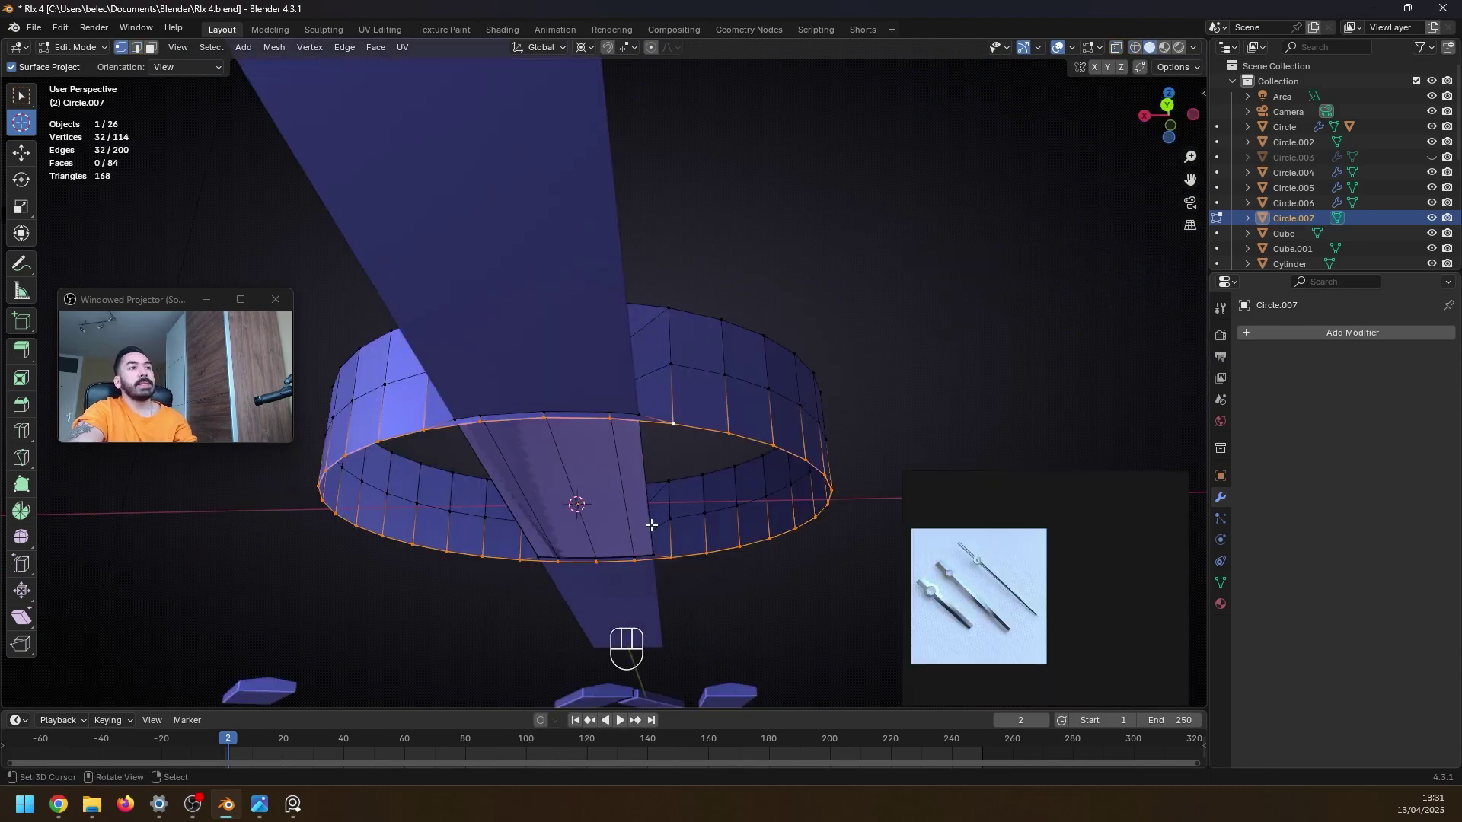
# - Extrude the ring's bottom edge loop and scale it inward to 0.88, excluding the Z axis
pyautogui.press('e')
pyautogui.rightClick(779, 580)
pyautogui.press('s')
pyautogui.hotkey('shift', 'z')
pyautogui.click(382, 183)
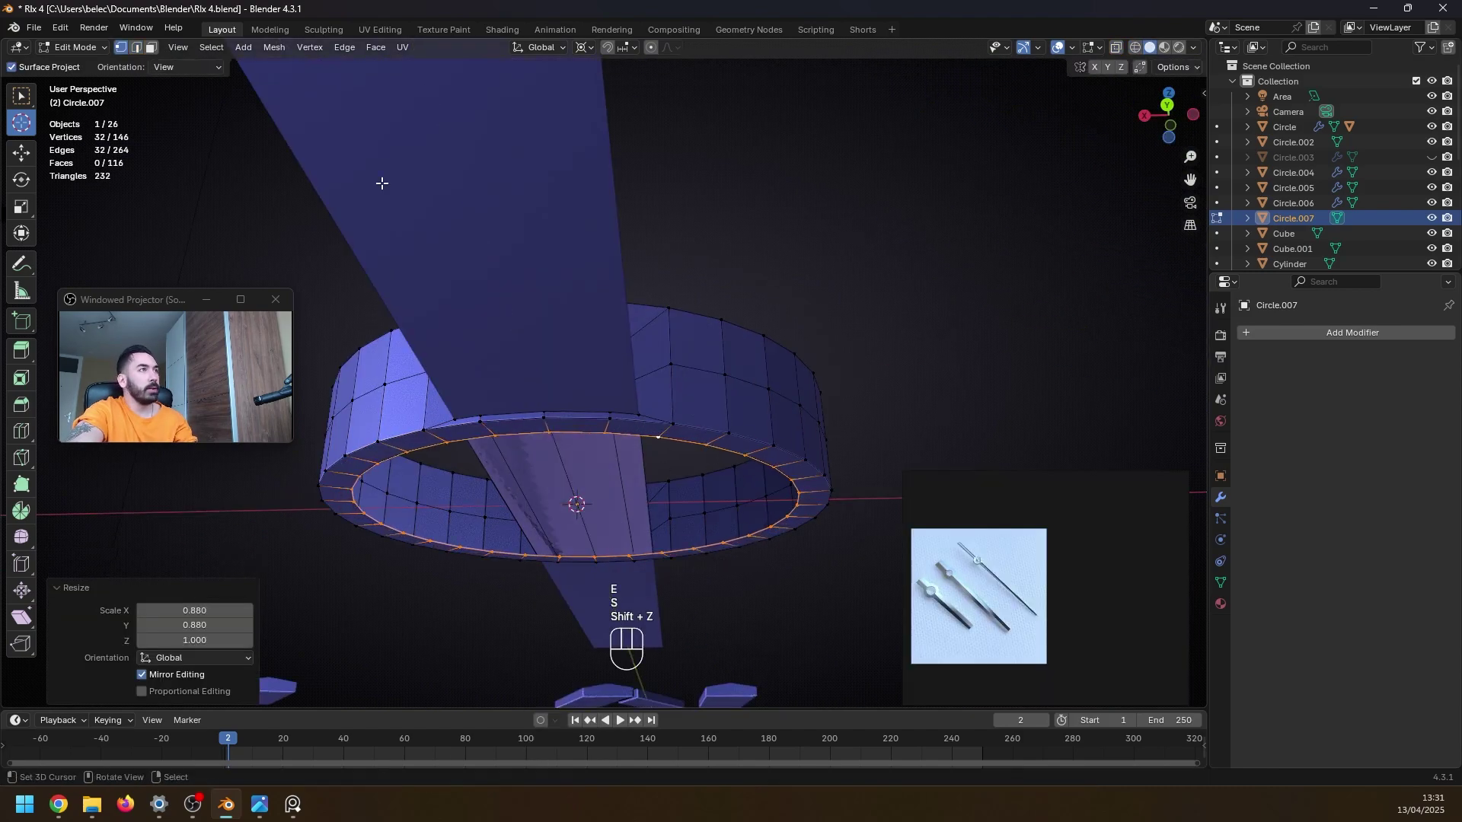
# - Close the hub's bottom opening with a Grid Fill using span 8 and offset 6
pyautogui.click(376, 46)
pyautogui.click(403, 228)
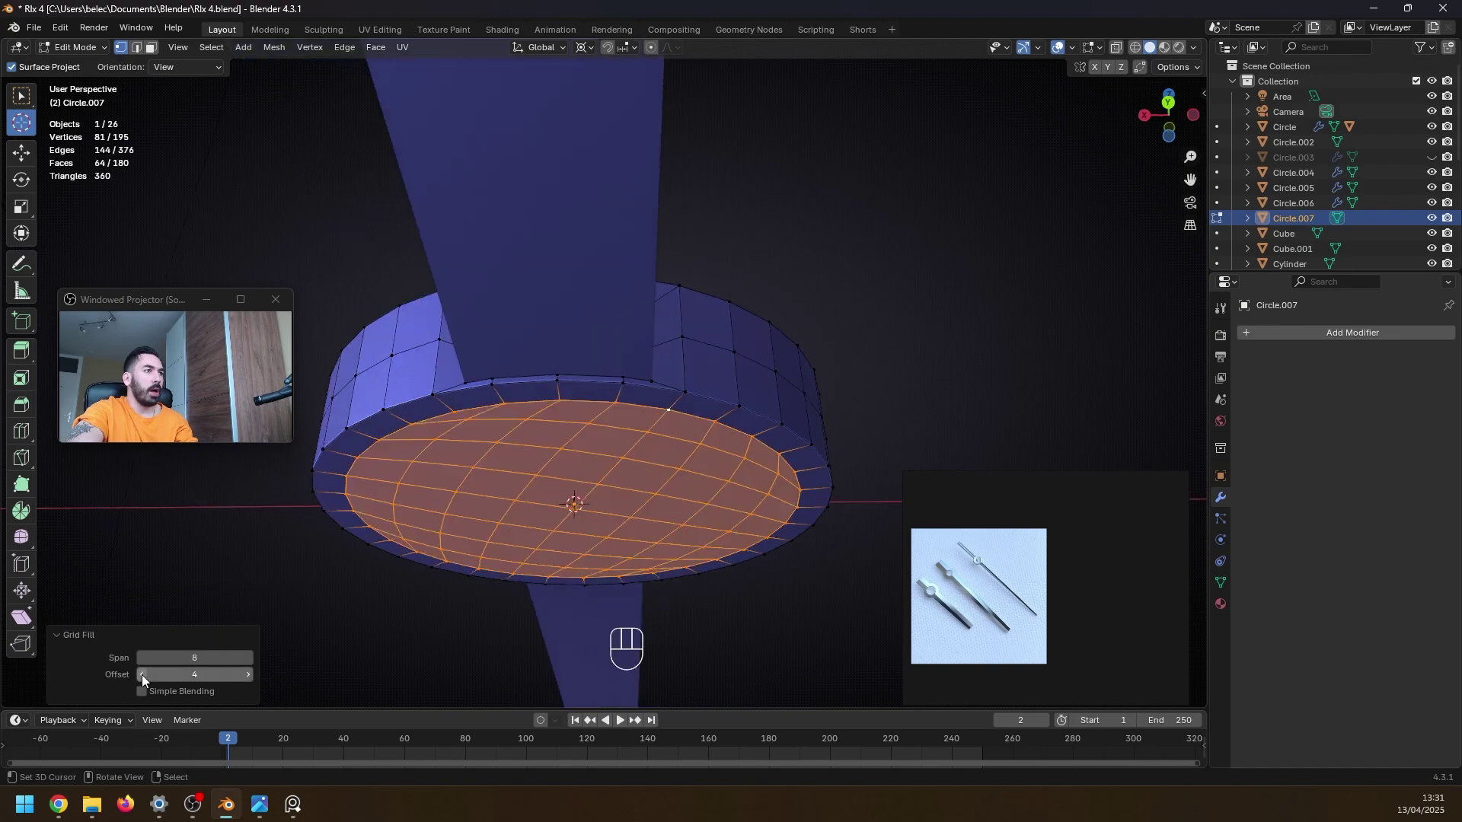
pyautogui.click(142, 675)
pyautogui.click(245, 676)
pyautogui.click(245, 676)
pyautogui.scroll(-5, 553, 422)
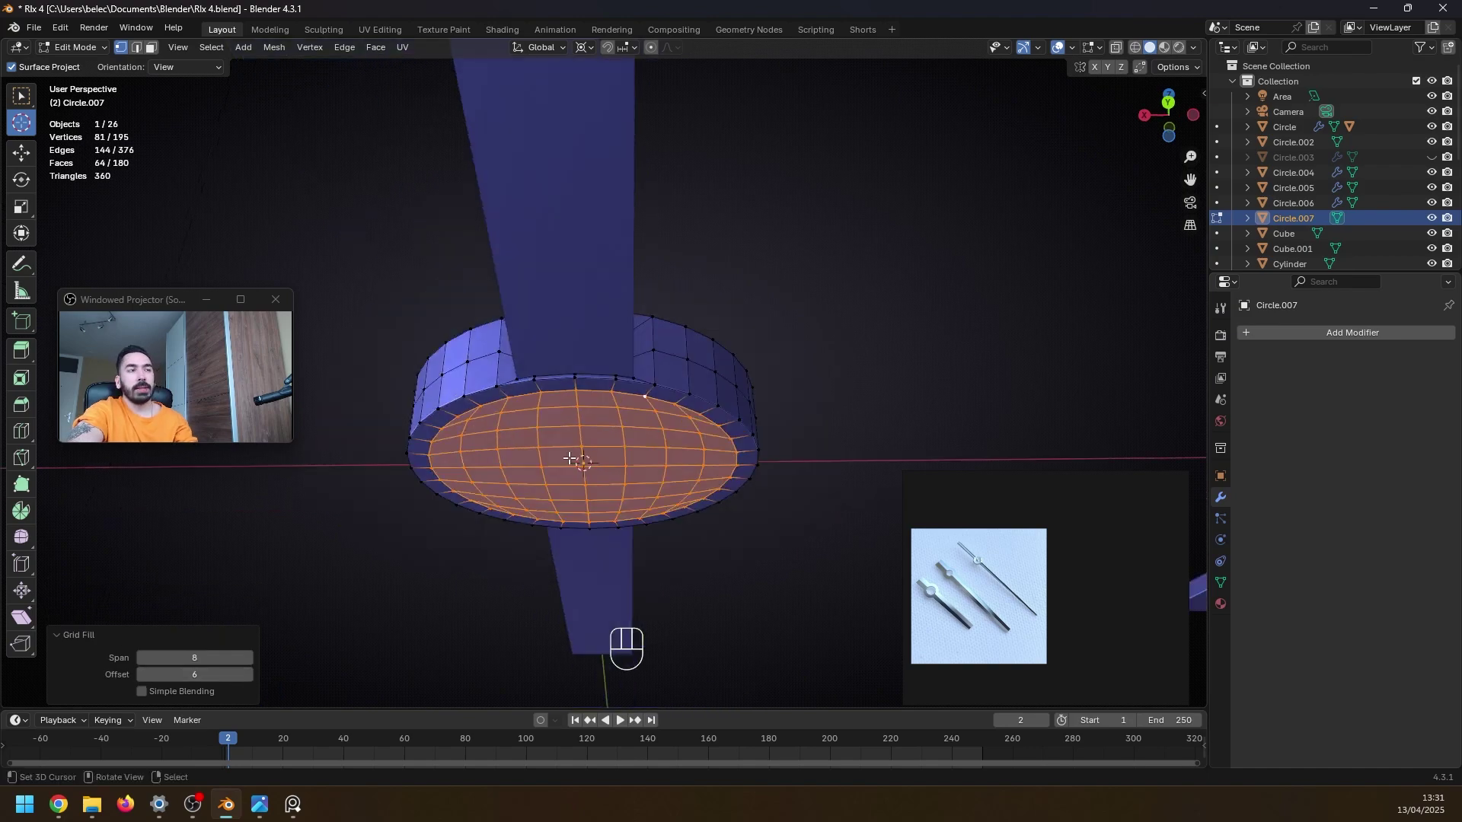
# - Select the hub ring's upper edge loop and fill it with a single face
pyautogui.moveTo(623, 393); pyautogui.dragTo(624, 499, button='middle')
pyautogui.scroll(3, 555, 417)
pyautogui.moveTo(555, 418); pyautogui.dragTo(555, 436, button='middle')
pyautogui.keyDown('alt'); pyautogui.rightClick(430, 351); pyautogui.keyUp('alt')
pyautogui.press('KP_7')
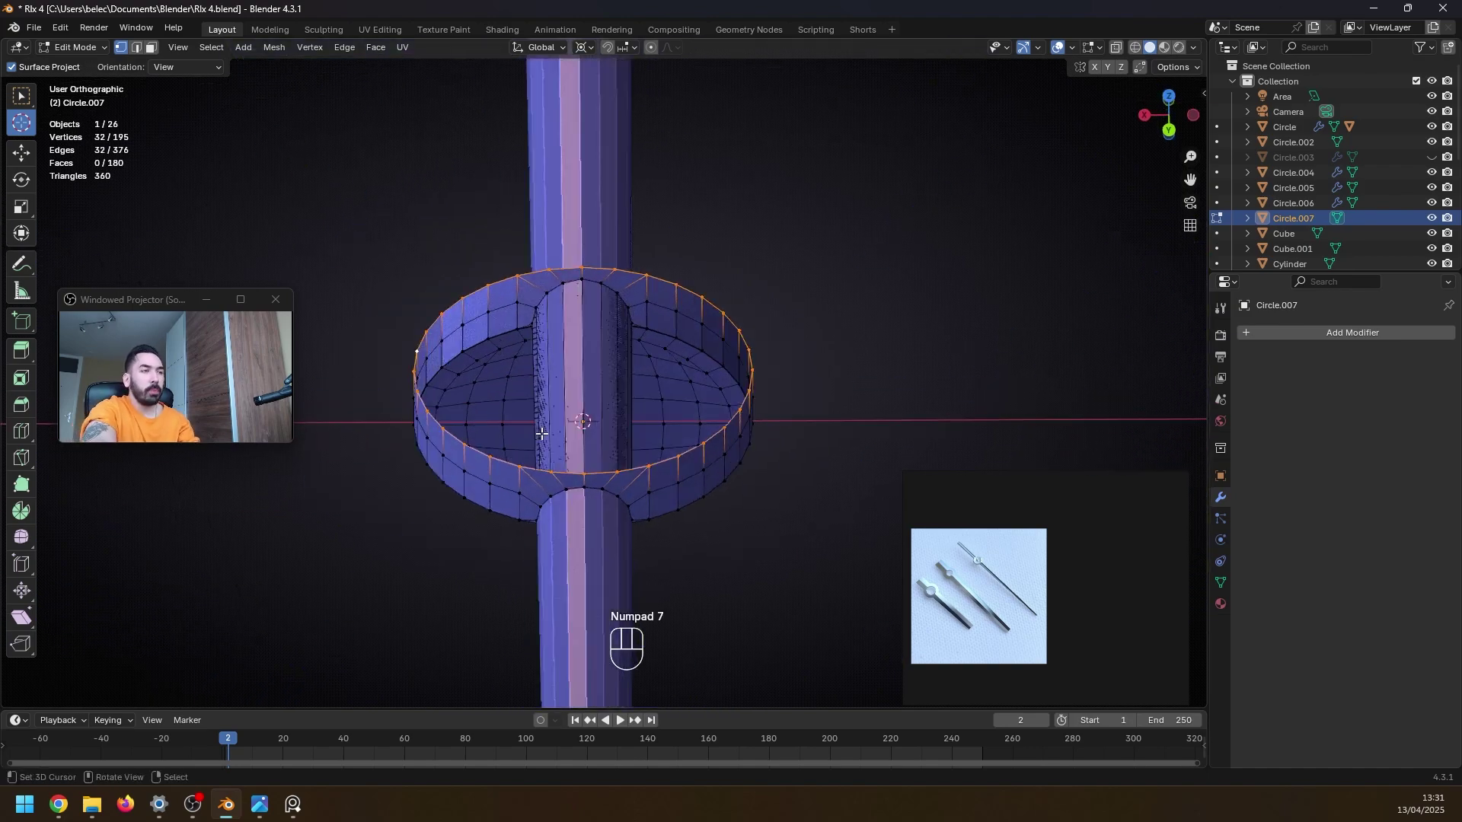
pyautogui.press('f')
pyautogui.hotkey('shift', 'z')
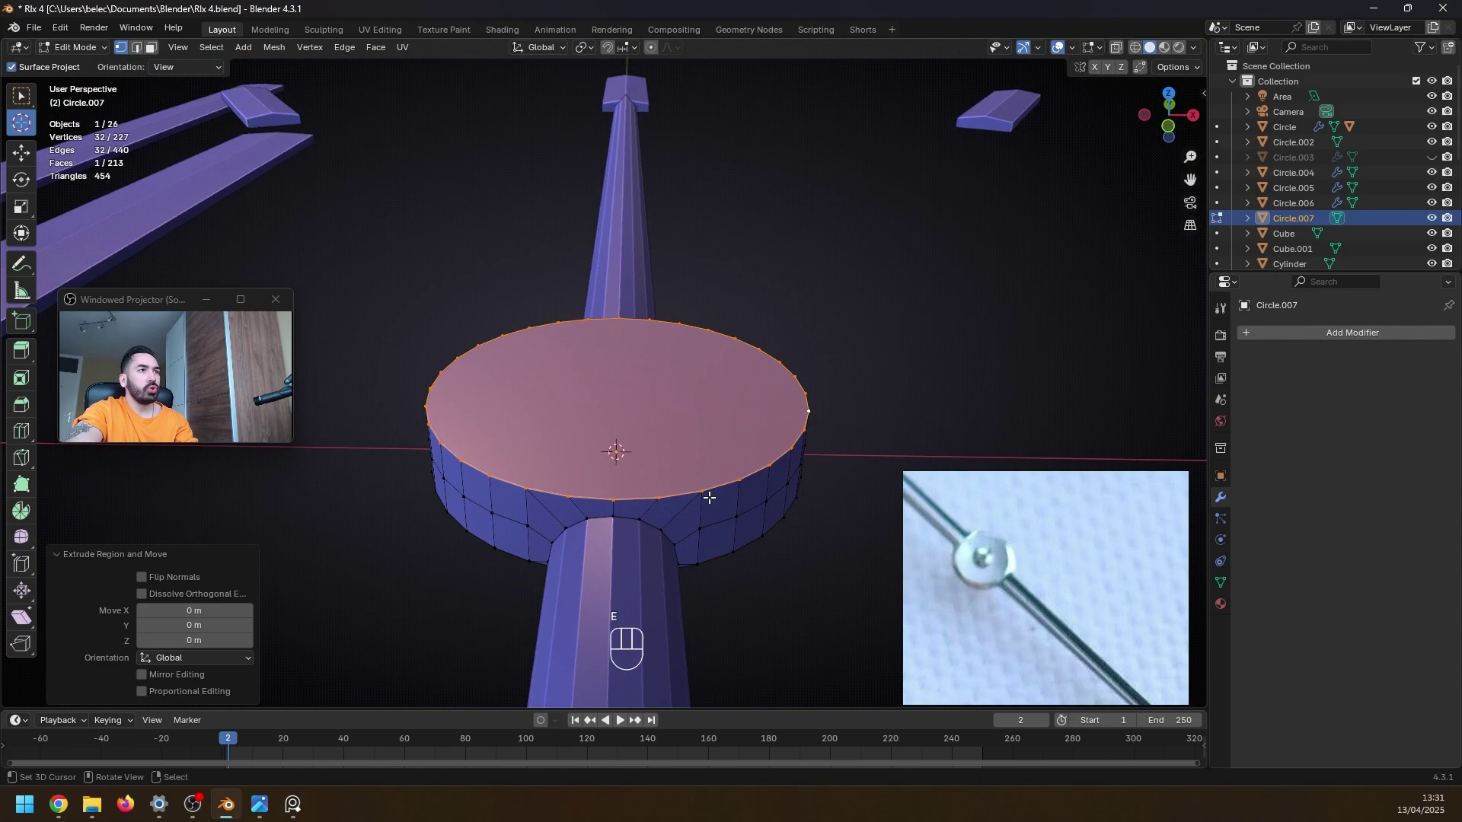
# - Scale the hub's extruded top face inward to 0.707 and lower it slightly along Z
pyautogui.press('s')
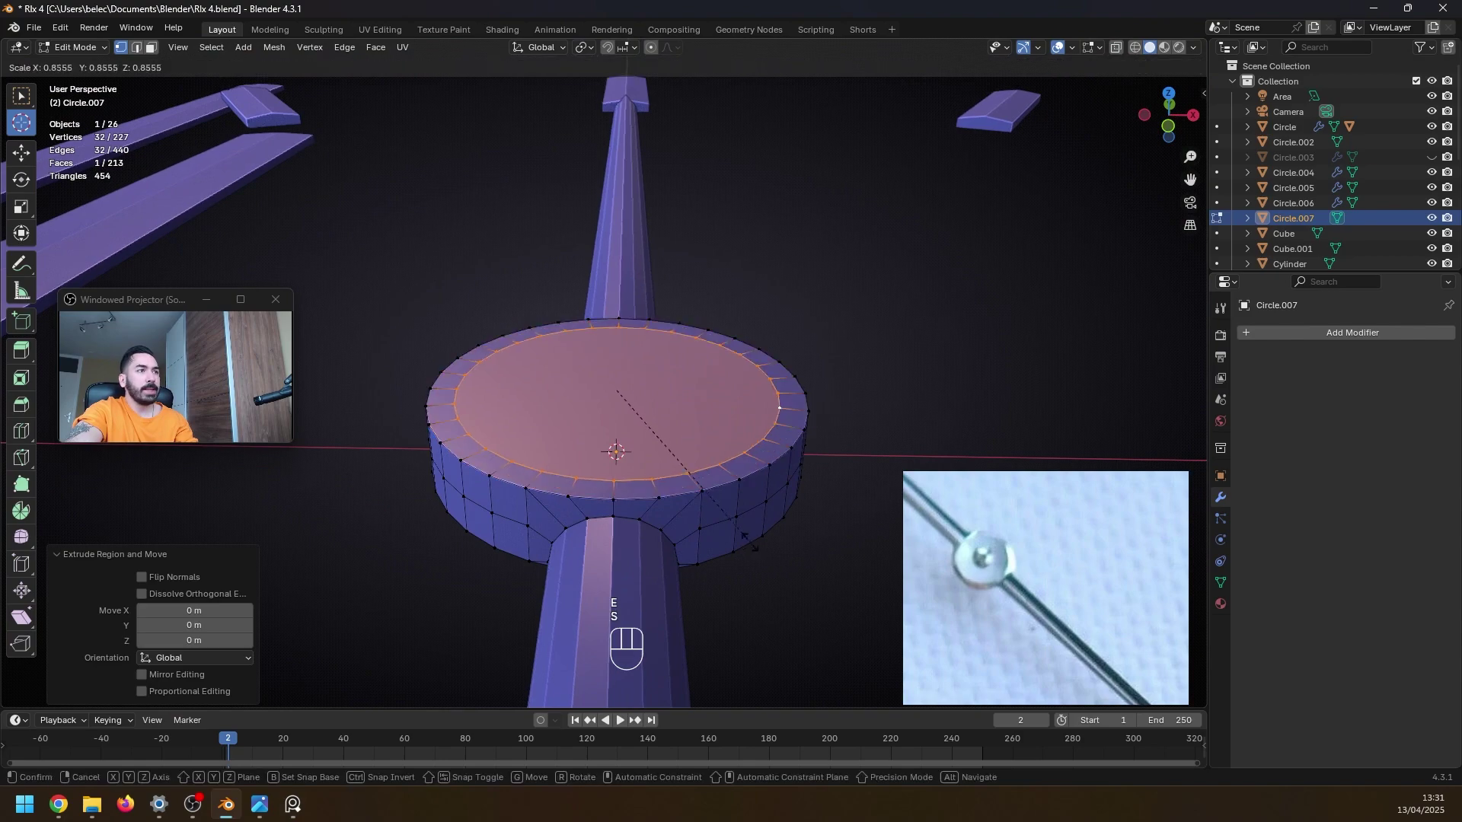
pyautogui.click(677, 466)
pyautogui.press('g')
pyautogui.press('z')
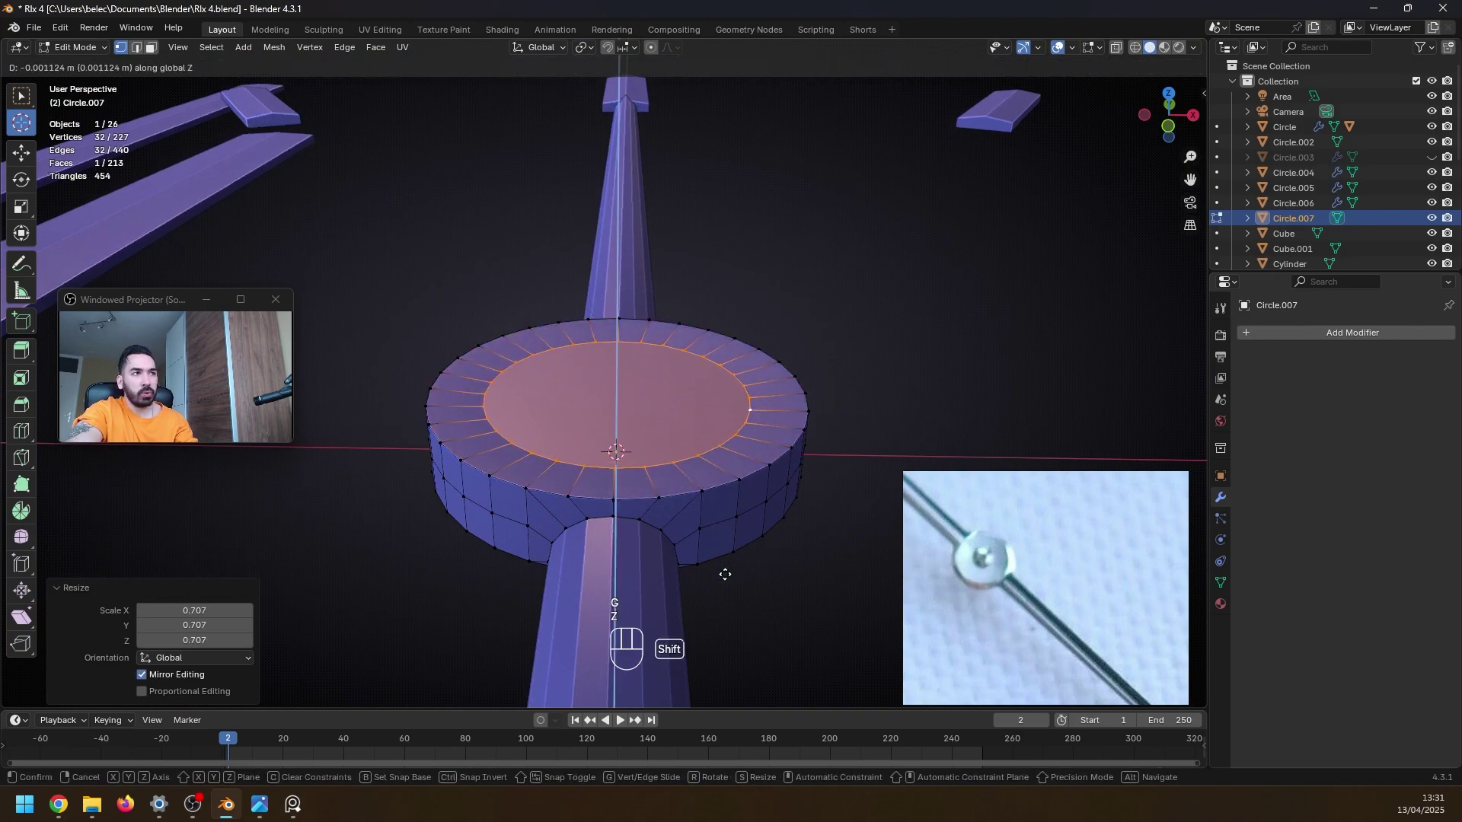
pyautogui.click(725, 584)
# - Extrude the hub's inner top face again and scale it to about 0.55 for the central pin
pyautogui.press('e')
pyautogui.rightClick(725, 594)
pyautogui.press('s')
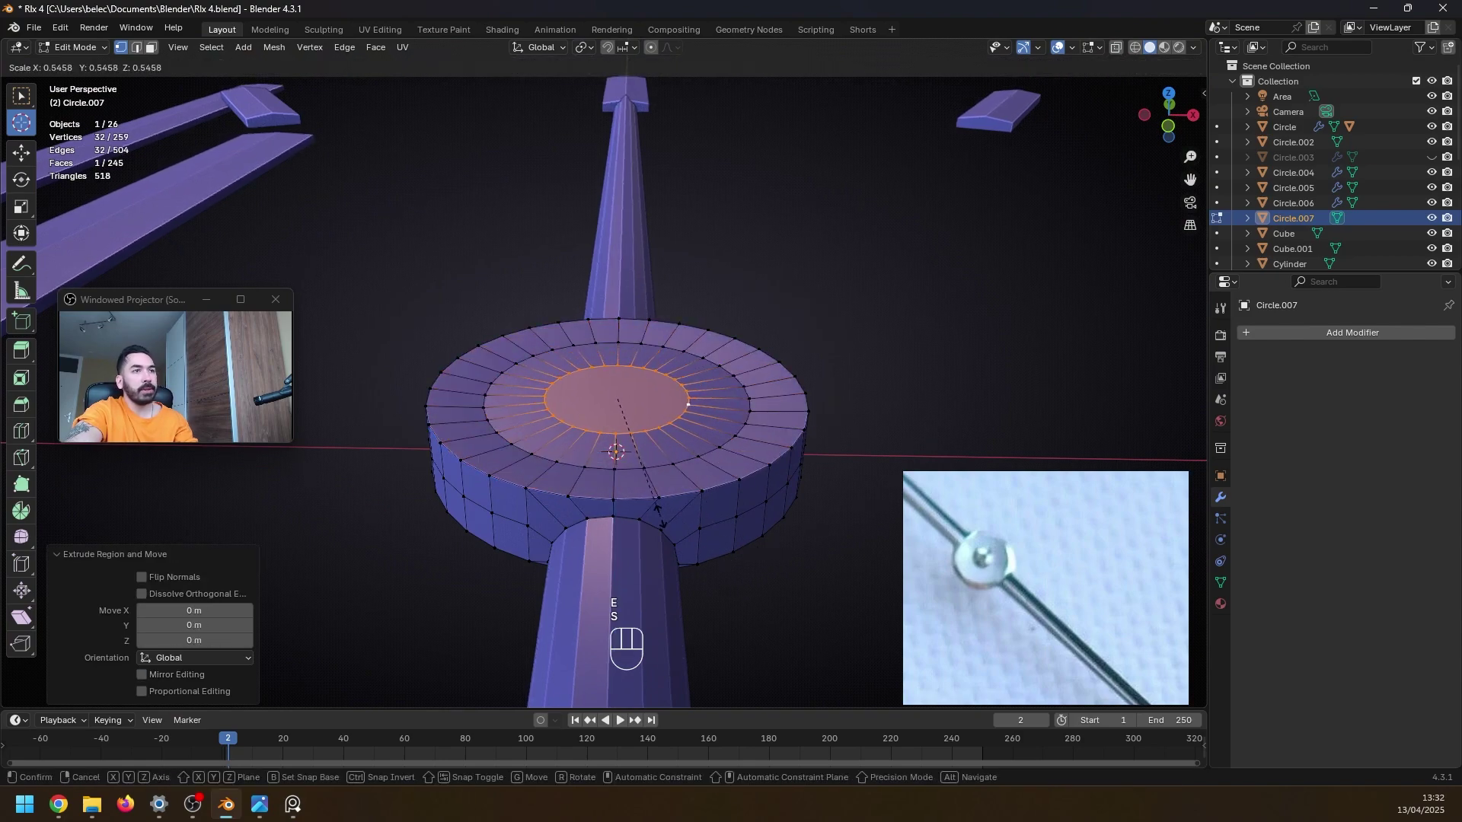
pyautogui.click(660, 510)
# - Extrude the small central face upward about 0.0054 m to form the hub's pin
pyautogui.scroll(3, 678, 508)
pyautogui.press('e')
pyautogui.click(705, 485)
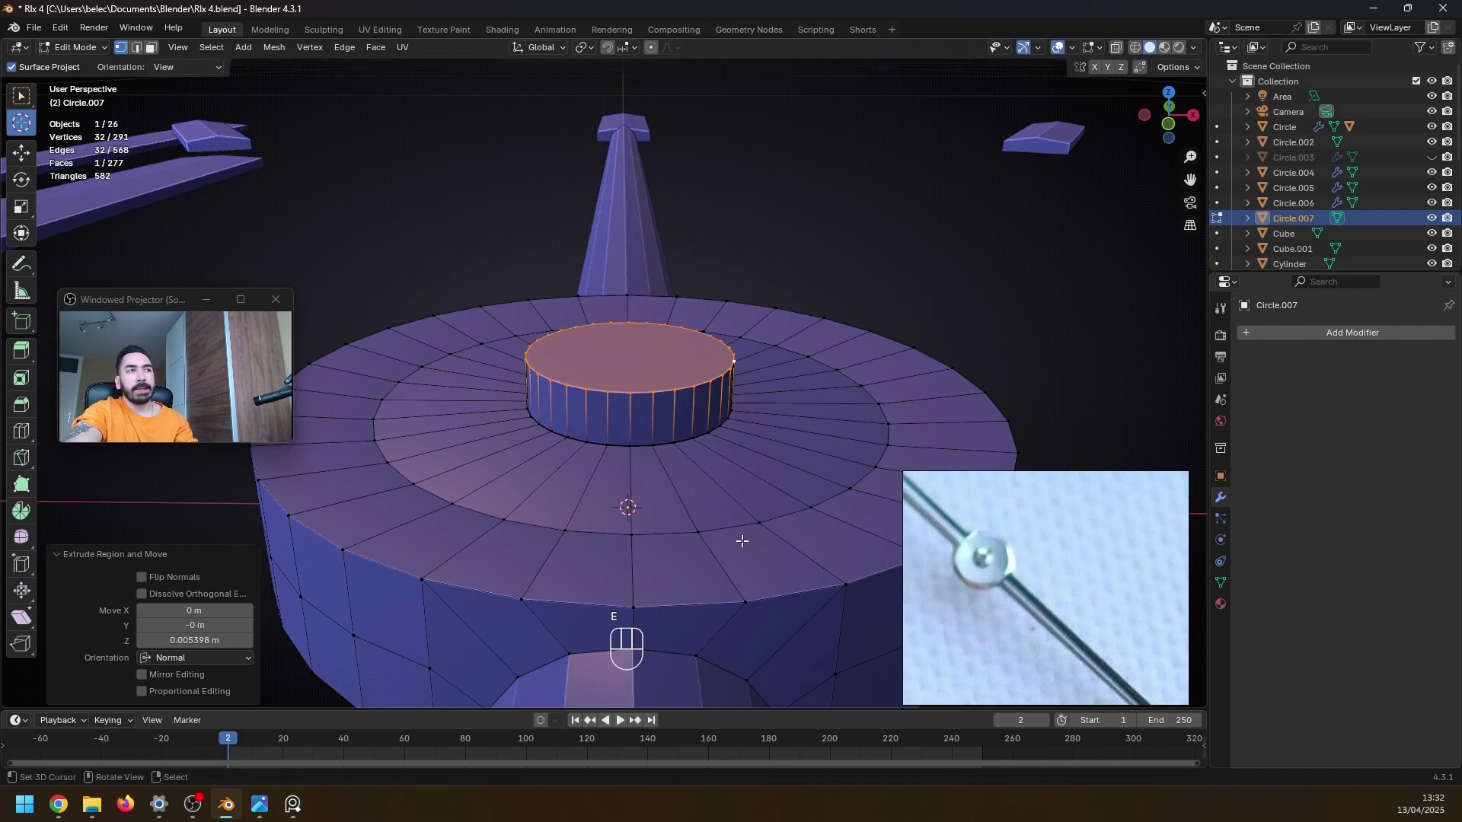
# - Taper the hub's pin by scaling its top face inward and lowering it about 0.0026 m along Z
pyautogui.press('s')
pyautogui.click(660, 467)
pyautogui.press('g')
pyautogui.press('z')
pyautogui.click(661, 495)
pyautogui.scroll(4, 661, 494)
pyautogui.moveTo(700, 550); pyautogui.dragTo(708, 565, button='middle')
# - Inset the pin's top face and replace the inner face with a grid fill
pyautogui.press('i')
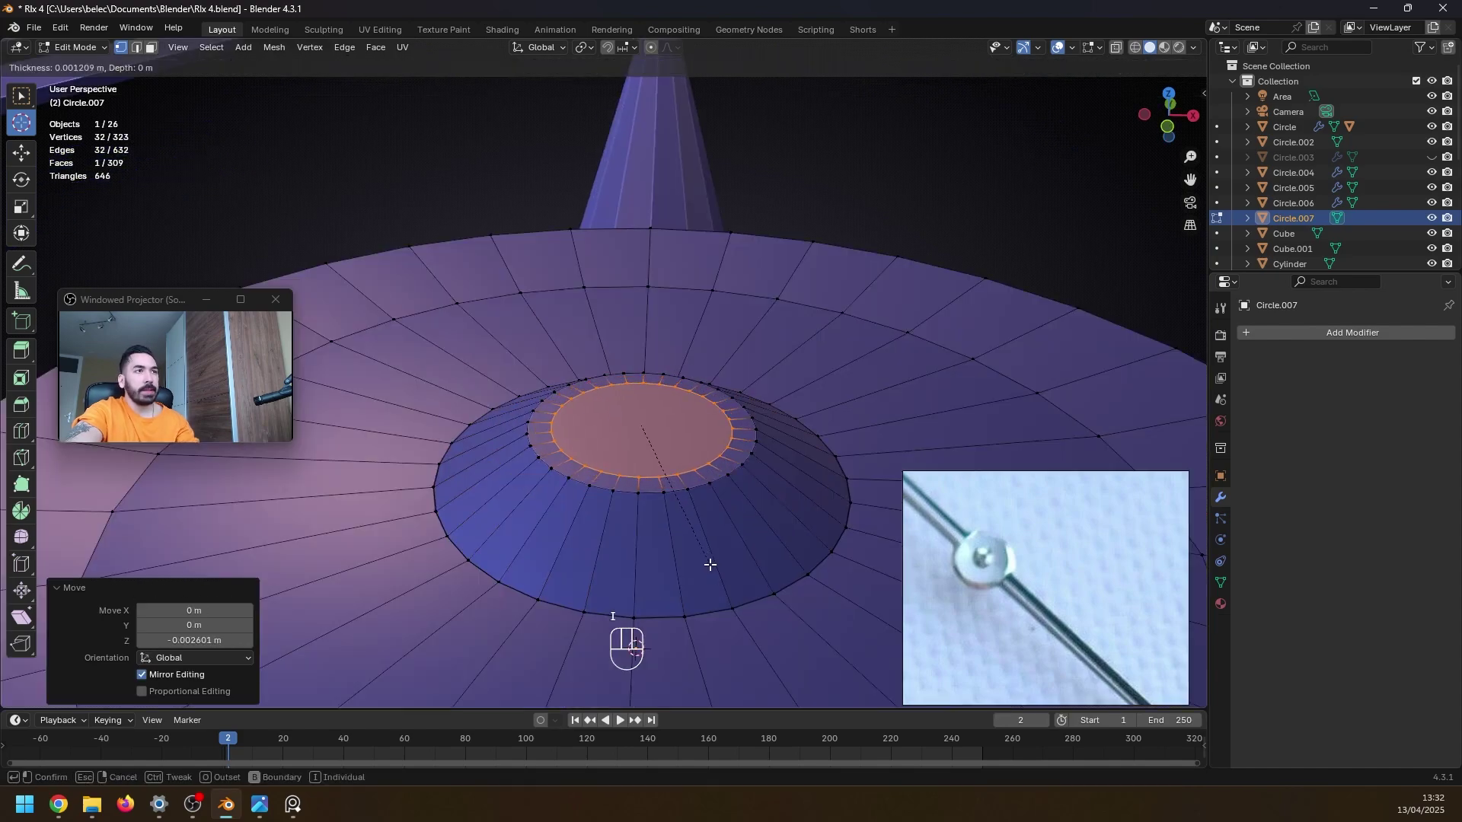
pyautogui.click(693, 496)
pyautogui.press('x')
pyautogui.click(693, 496)
pyautogui.press('1')
pyautogui.keyDown('alt'); pyautogui.rightClick(573, 384); pyautogui.keyUp('alt')
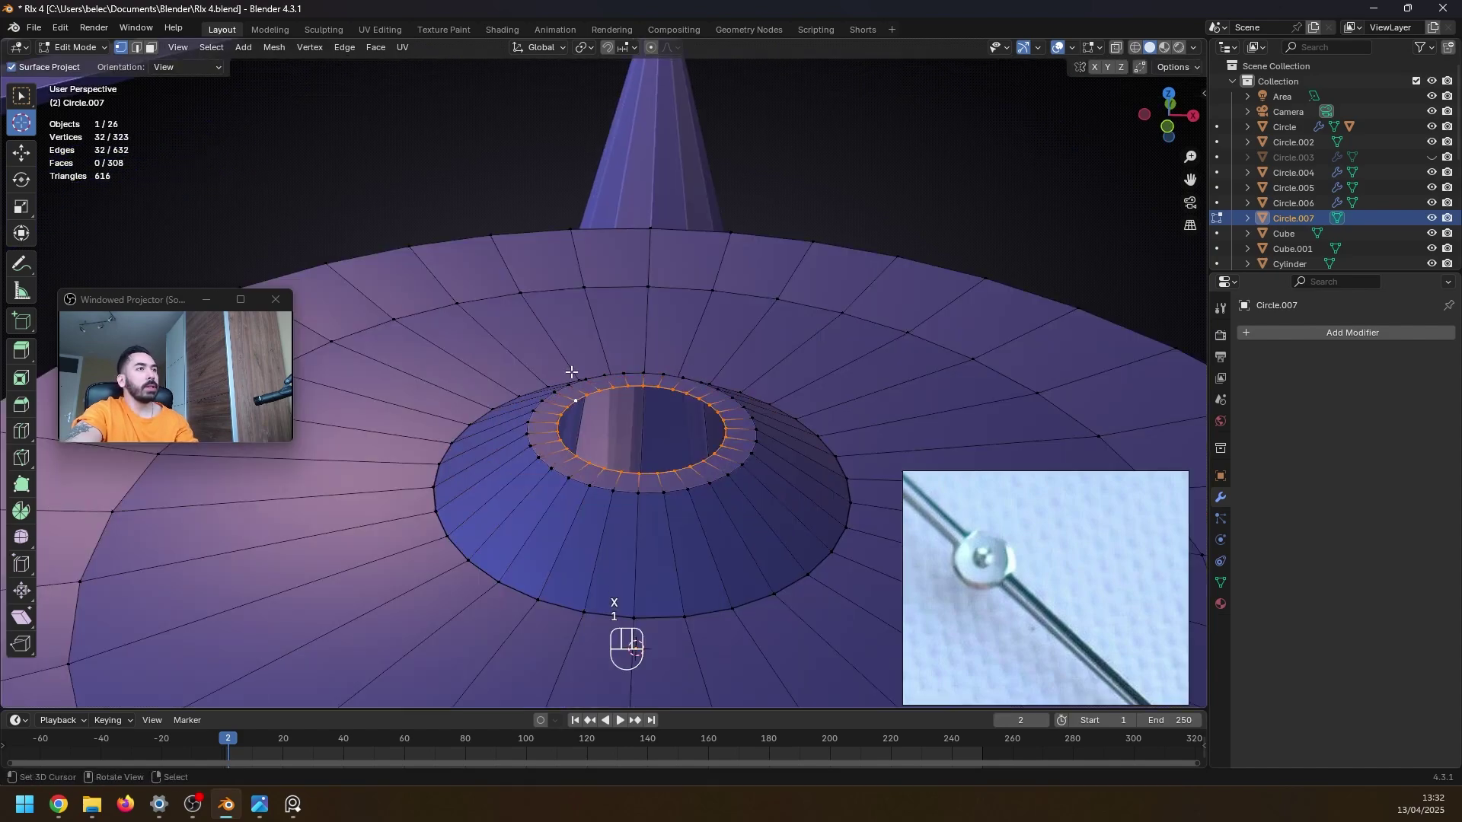
pyautogui.click(375, 48)
pyautogui.click(414, 226)
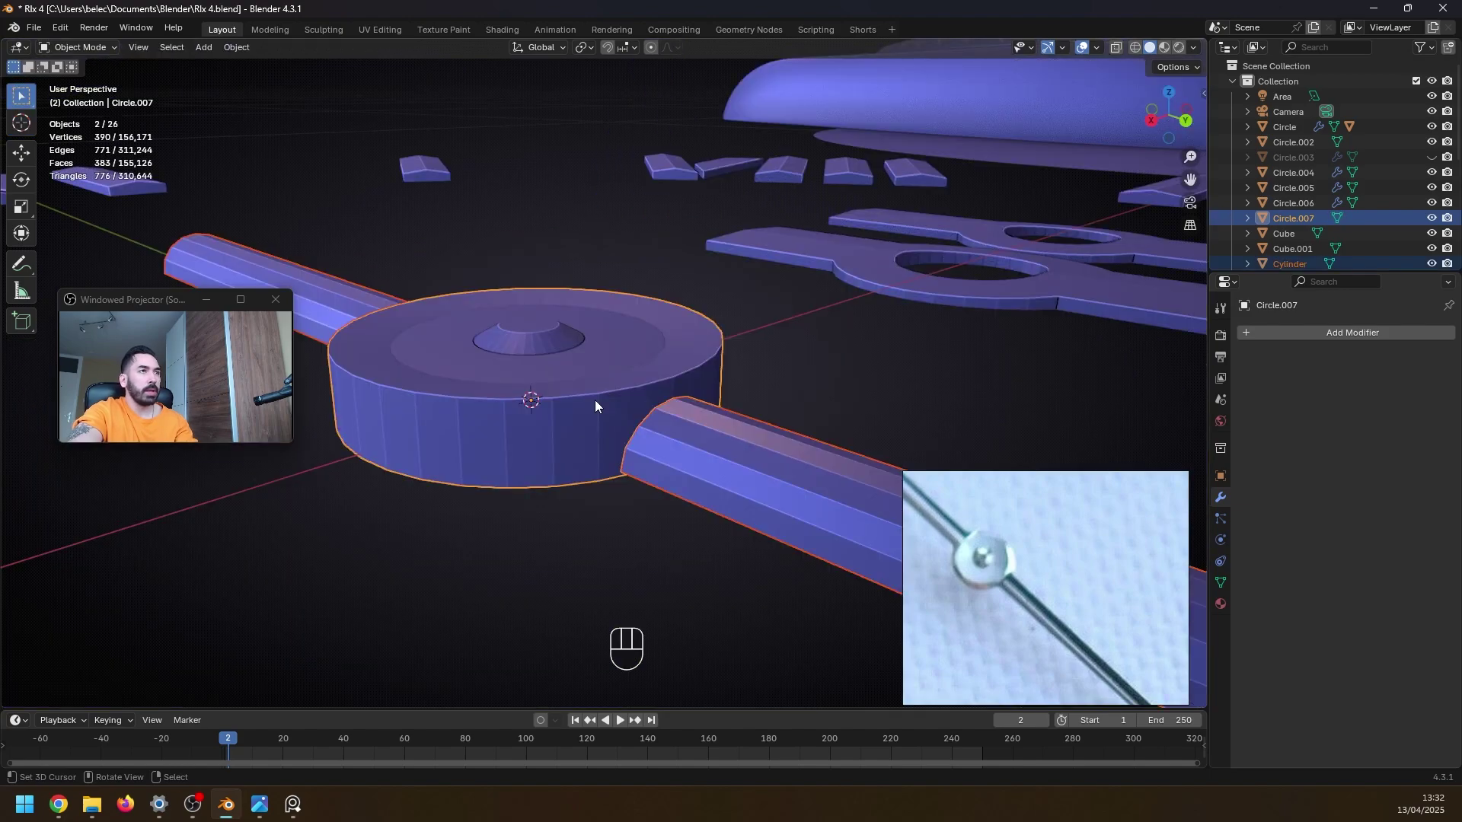
# - Join the hub with the seconds hand's needle and select all its sharp edges by similar Face Angles
pyautogui.hotkey('ctrl', 'j')
pyautogui.press('Tab')
pyautogui.scroll(2, 596, 399)
pyautogui.press('2')
pyautogui.keyDown('alt'); pyautogui.rightClick(626, 399); pyautogui.keyUp('alt')
pyautogui.hotkey('shift', 'g')
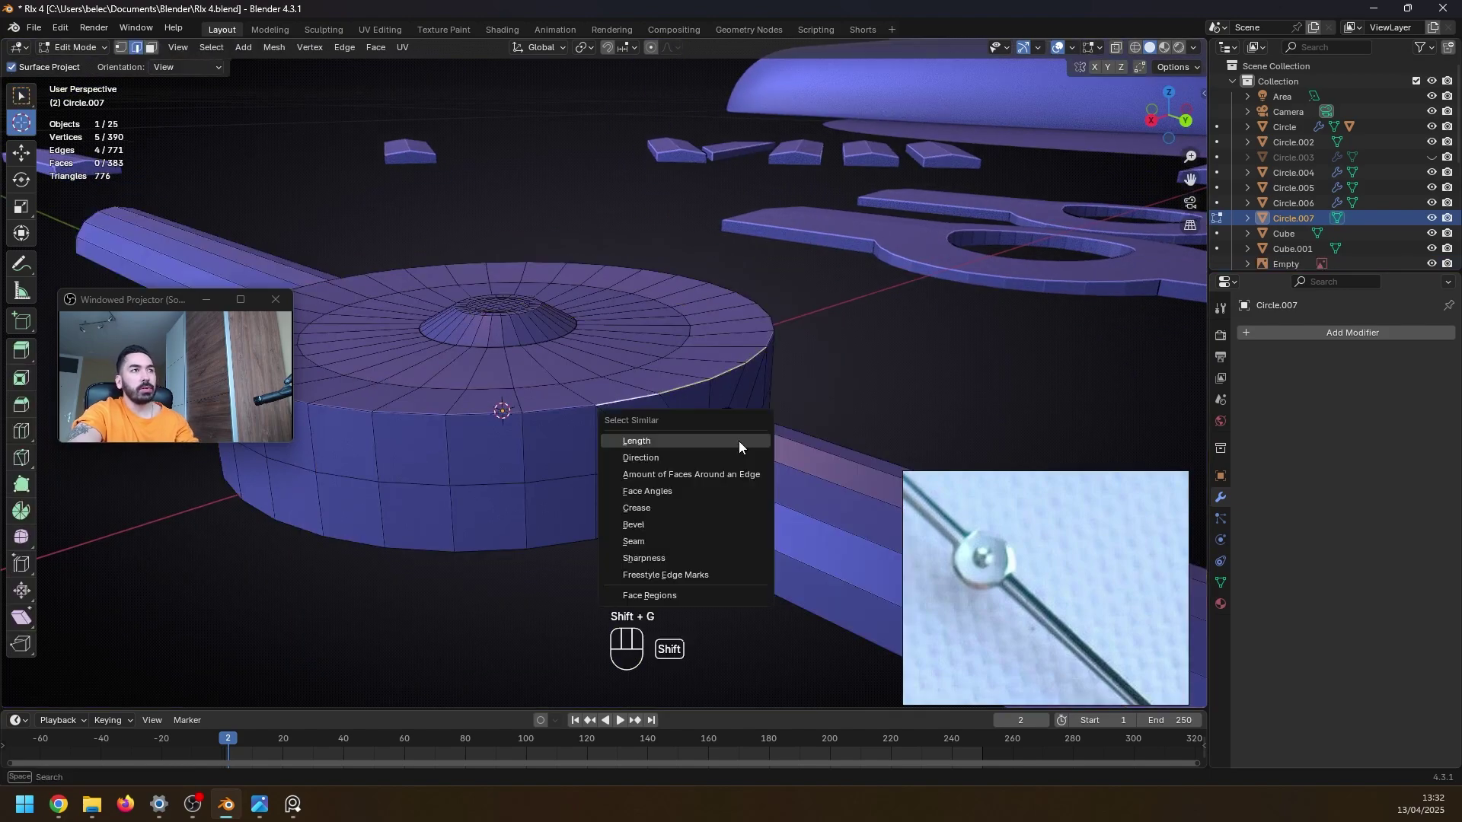
pyautogui.click(686, 491)
pyautogui.hotkey('shift', 'z')
pyautogui.press('KP_Decimal')
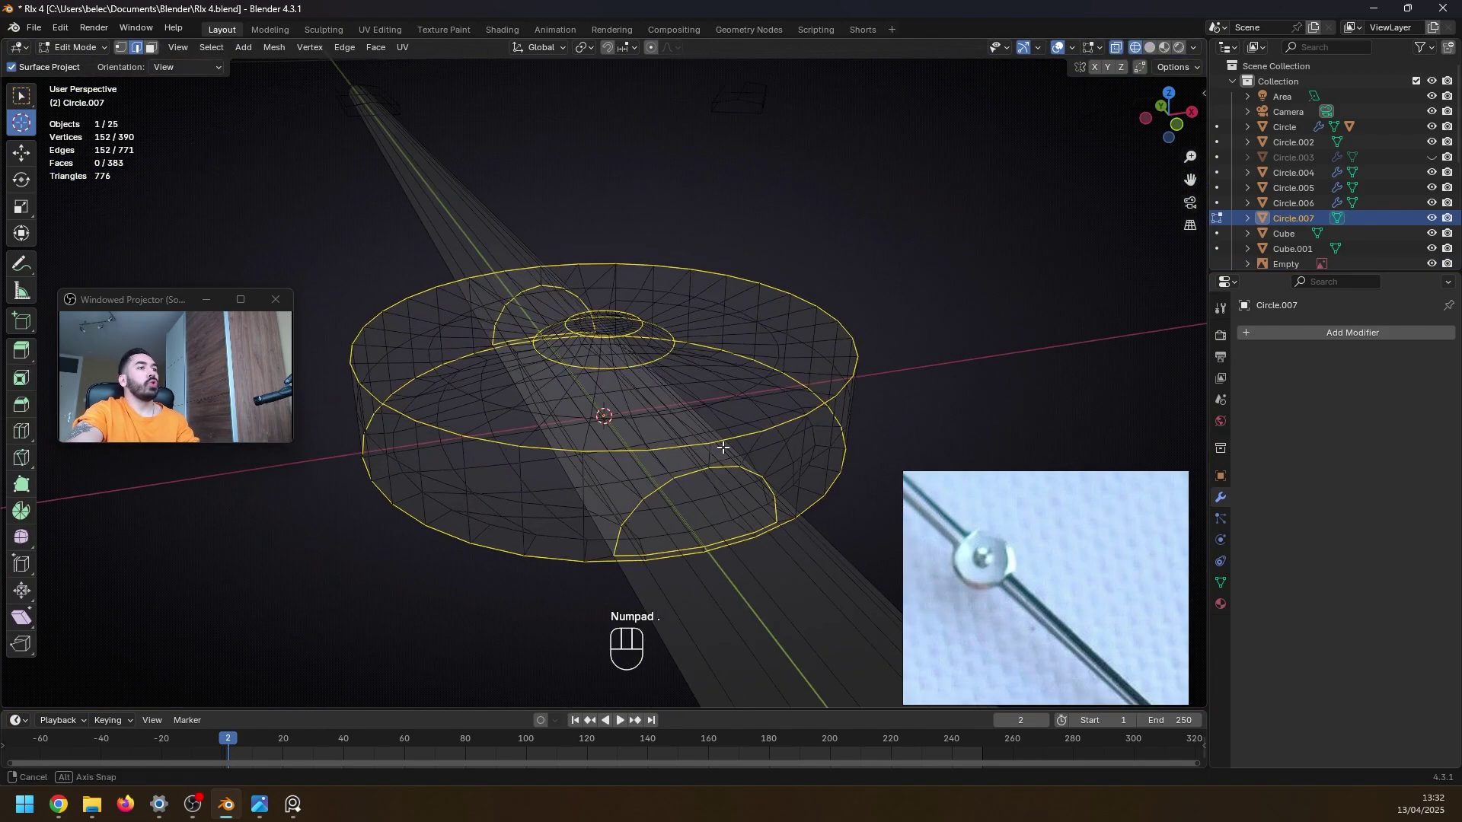
# - Add the lower long edges and end-cap outline of the seconds hand's tail to the edge selection
pyautogui.moveTo(723, 448); pyautogui.dragTo(655, 447, button='middle')
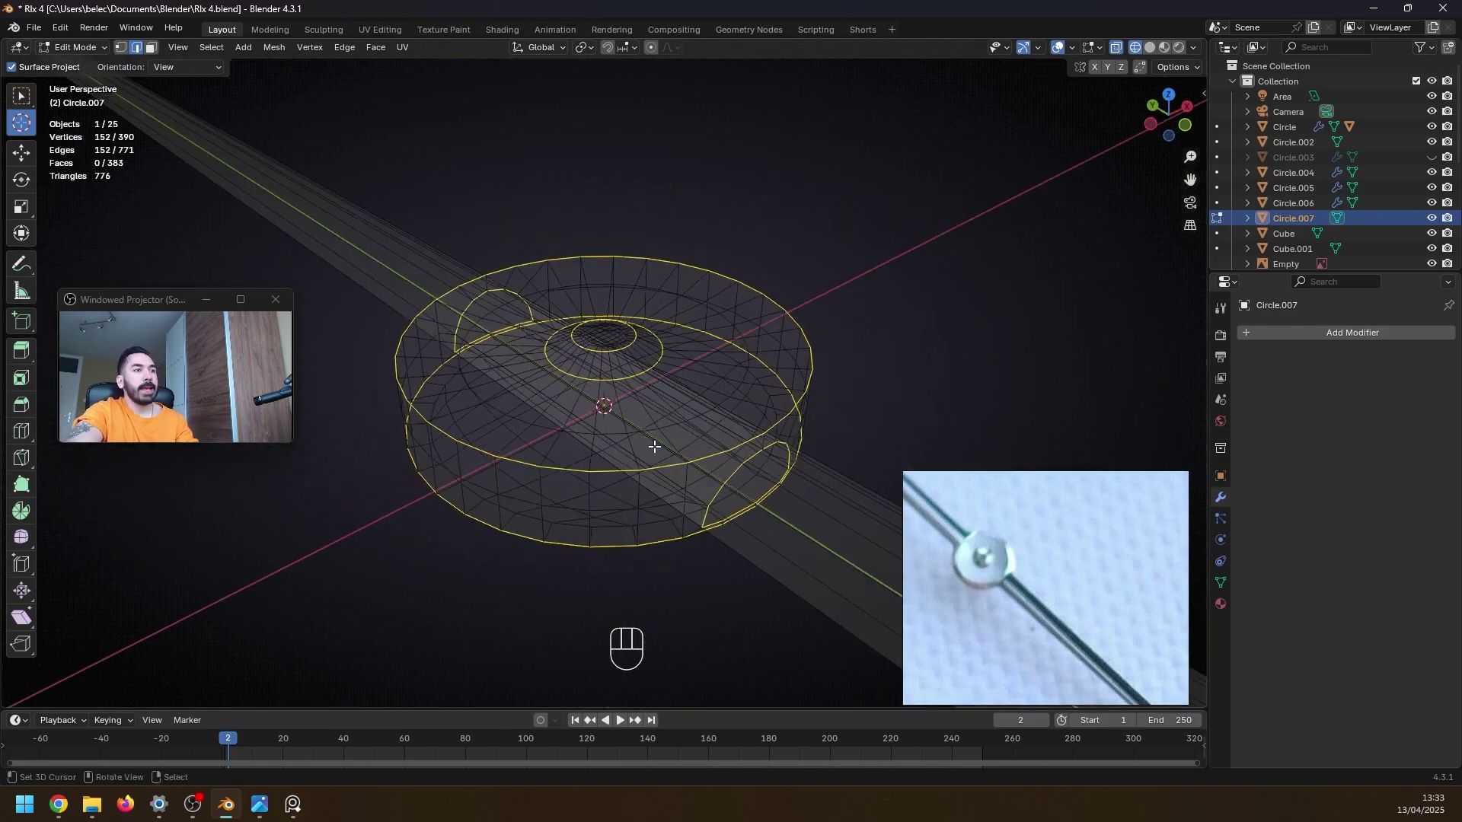
pyautogui.scroll(-4, 654, 447)
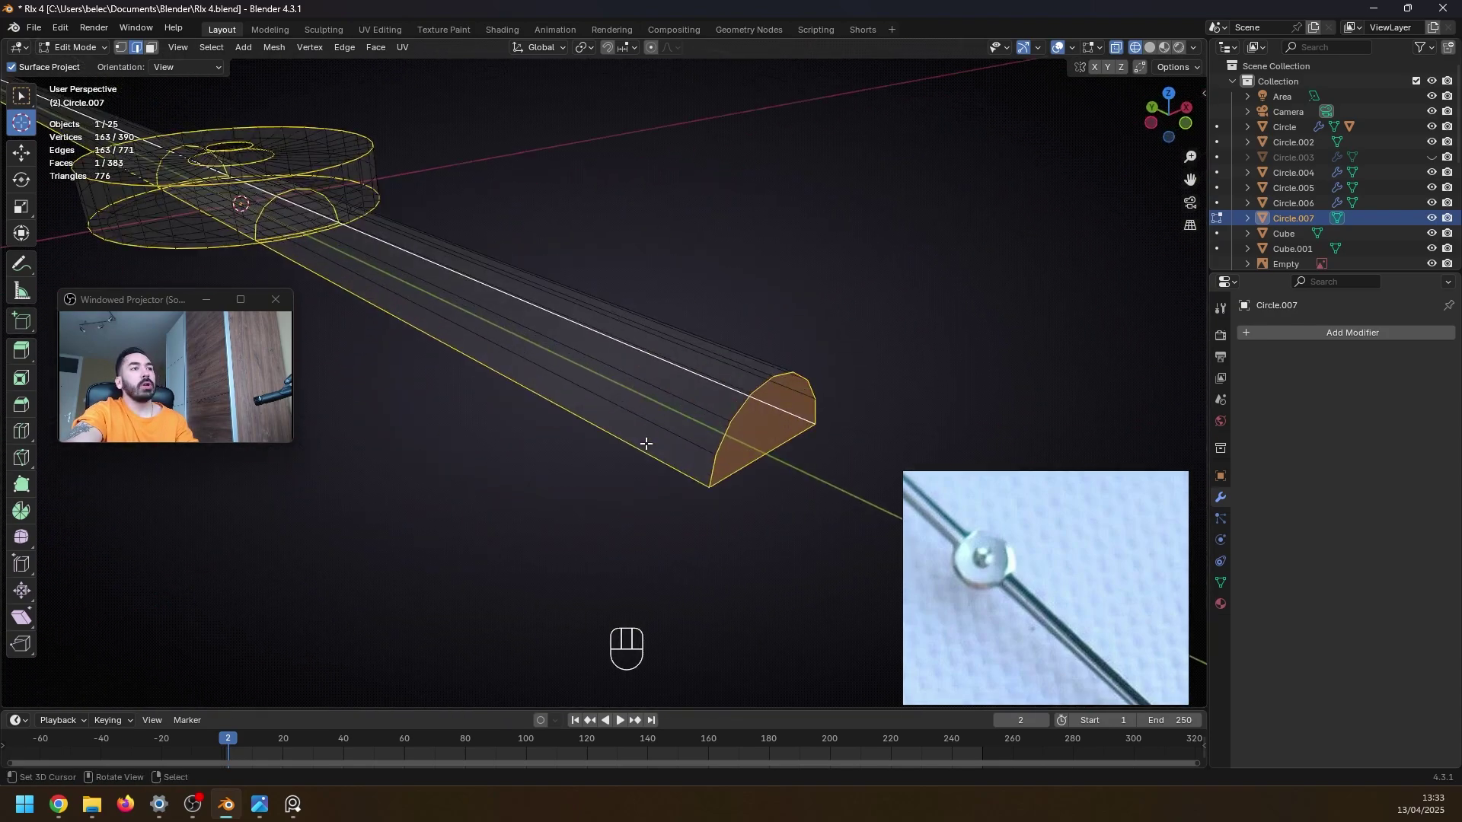
pyautogui.press('z')
pyautogui.press('z')
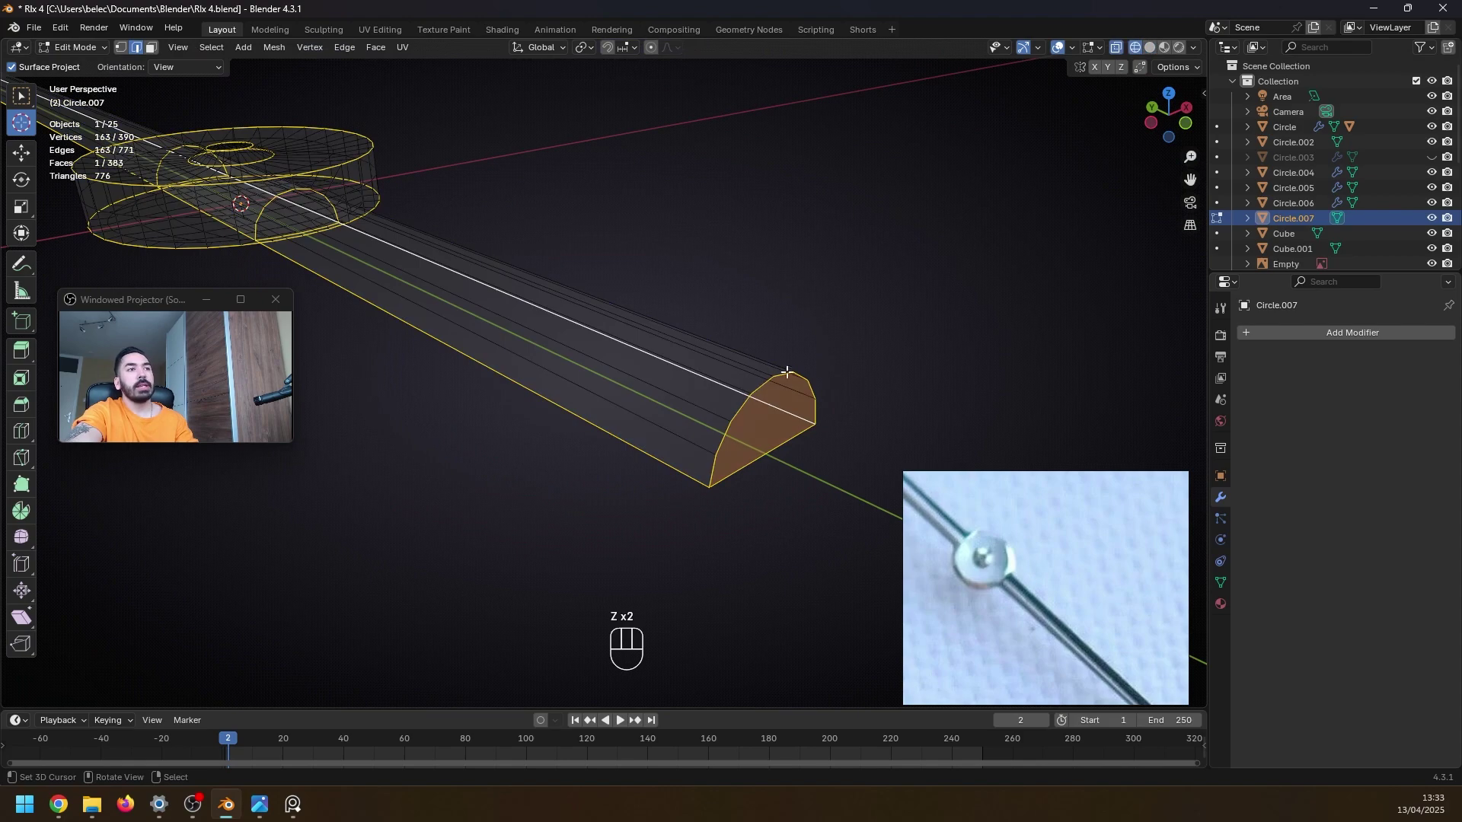
pyautogui.scroll(-2, 488, 358)
pyautogui.press('z')
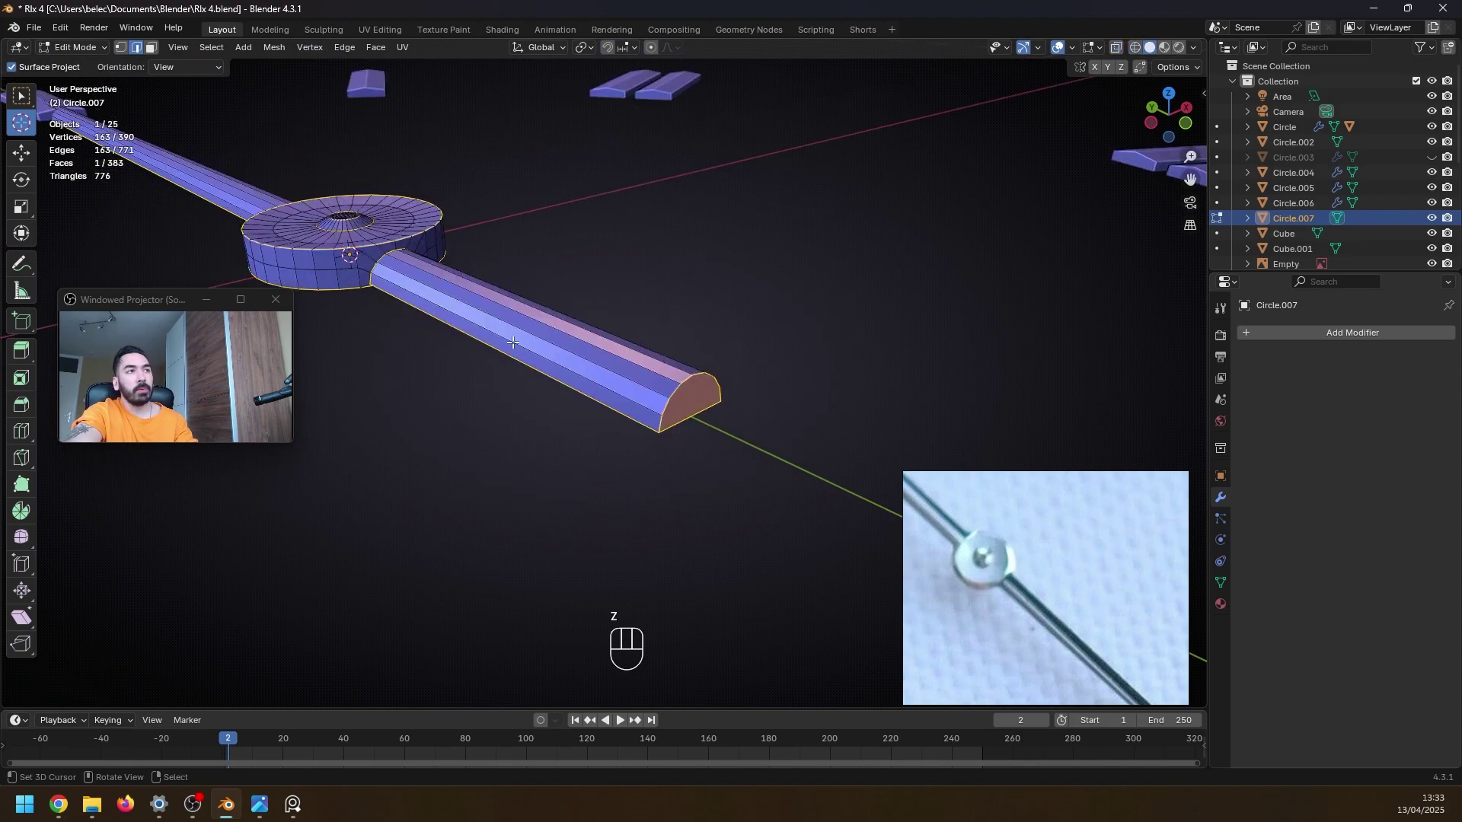
# - Bevel the selected edges about 0.001 m with 2 segments, a shape of 1.000 and Loop Slide off
pyautogui.moveTo(457, 343); pyautogui.dragTo(528, 380, button='middle')
pyautogui.hotkey('ctrl', 'b')
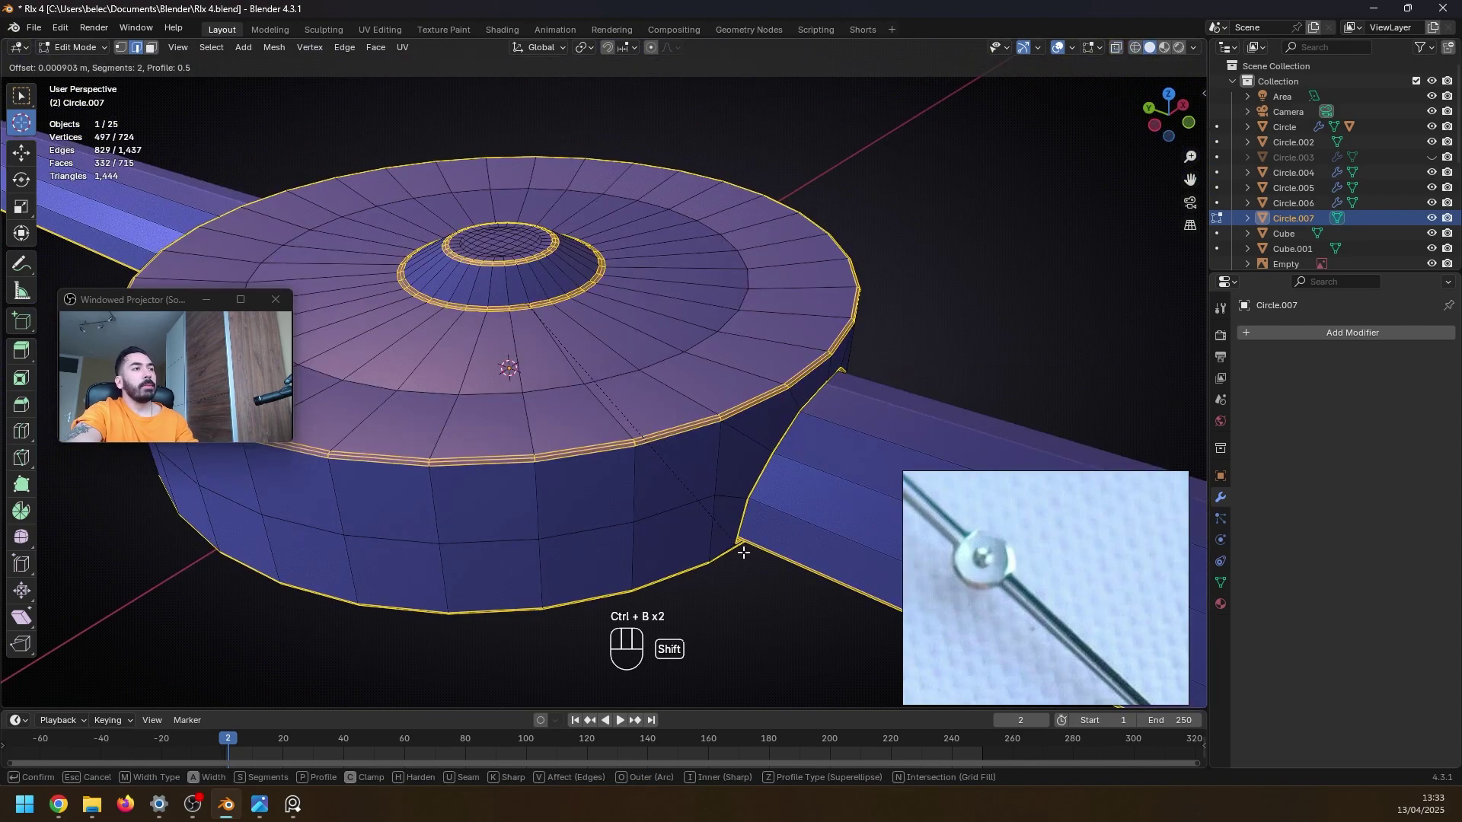
pyautogui.click(752, 556)
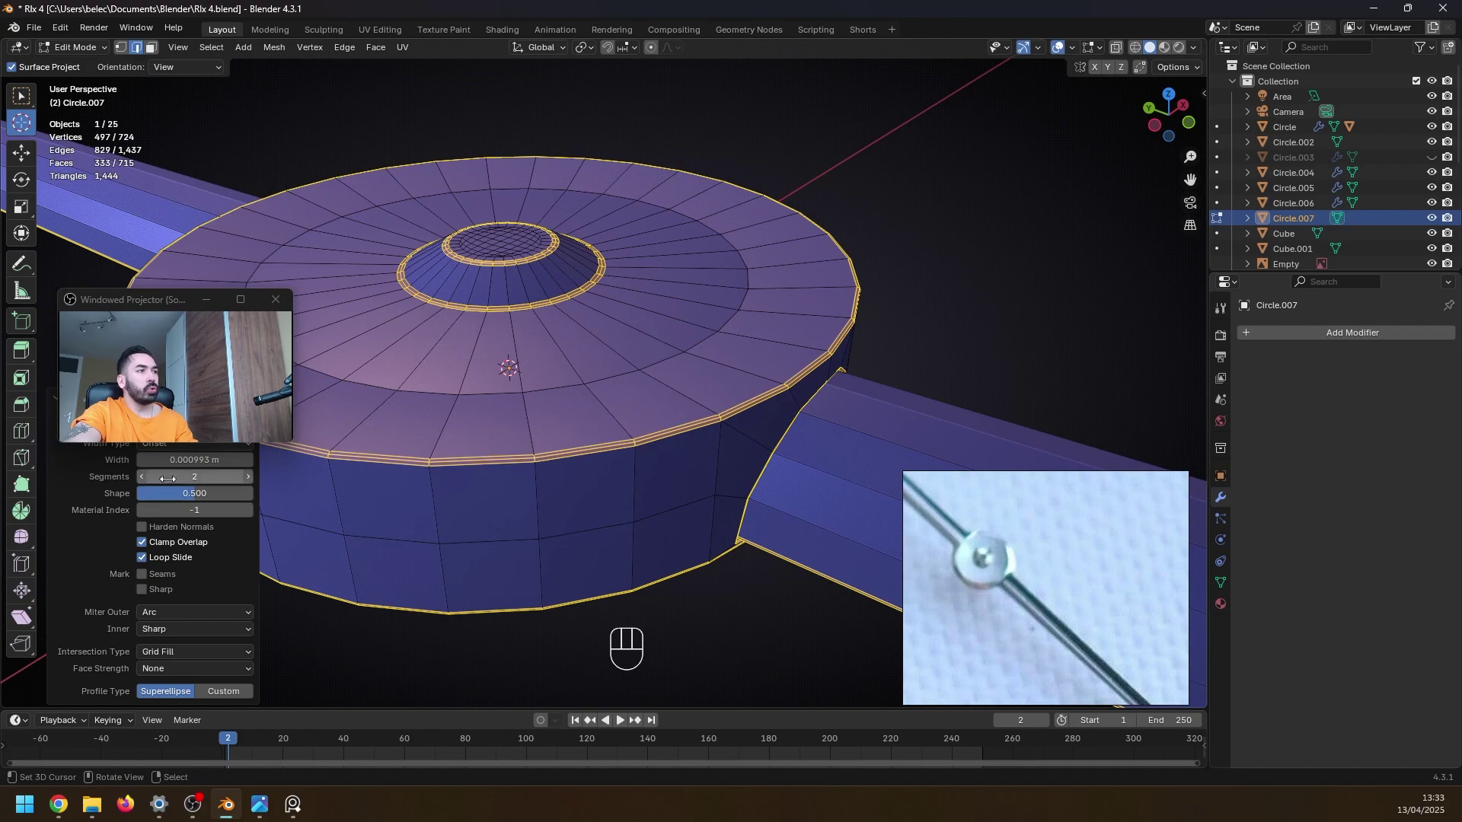
pyautogui.moveTo(194, 493); pyautogui.dragTo(252, 493)
pyautogui.moveTo(560, 426); pyautogui.dragTo(579, 411, button='middle')
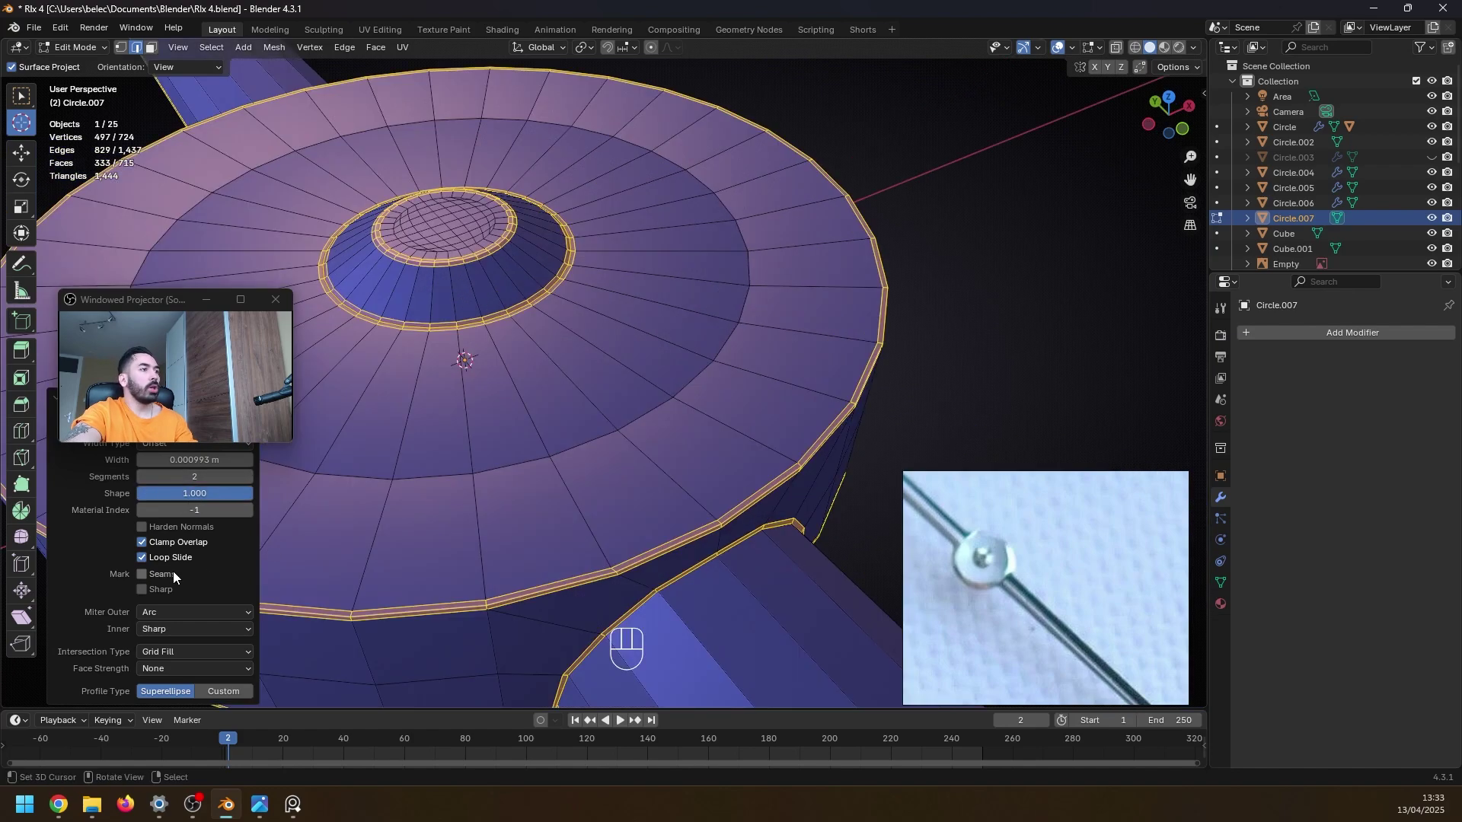
pyautogui.click(161, 558)
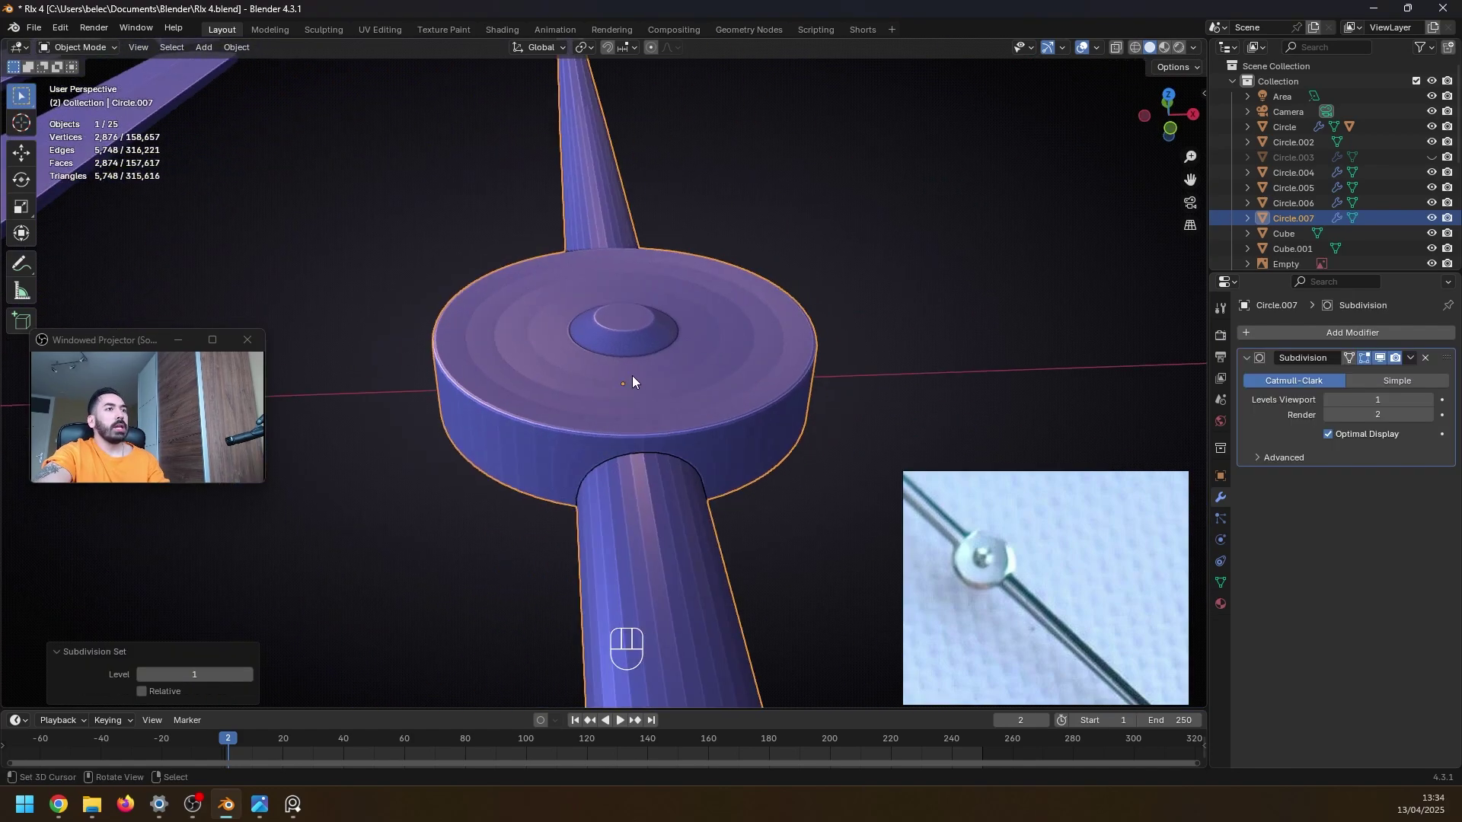
# - Set the seconds hand's subdivision to level 1 and apply smooth shading
pyautogui.scroll(-1, 647, 441)
pyautogui.moveTo(647, 440)
pyautogui.mouseDown(button='middle')
pyautogui.moveTo(542, 422)
pyautogui.moveTo(647, 436)
pyautogui.mouseUp(button='middle')
pyautogui.hotkey('ctrl', '2')
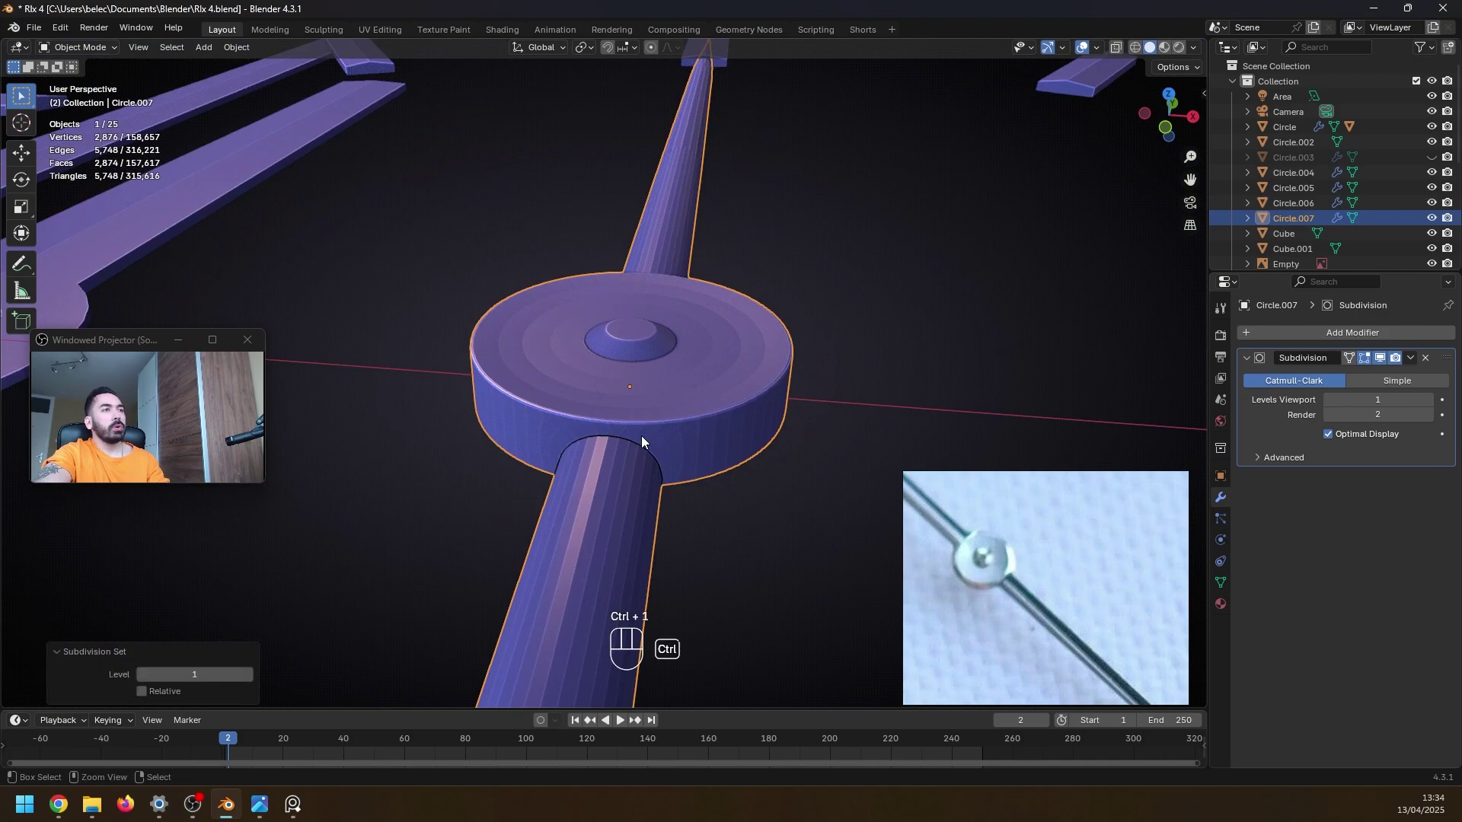
pyautogui.hotkey('ctrl', '1')
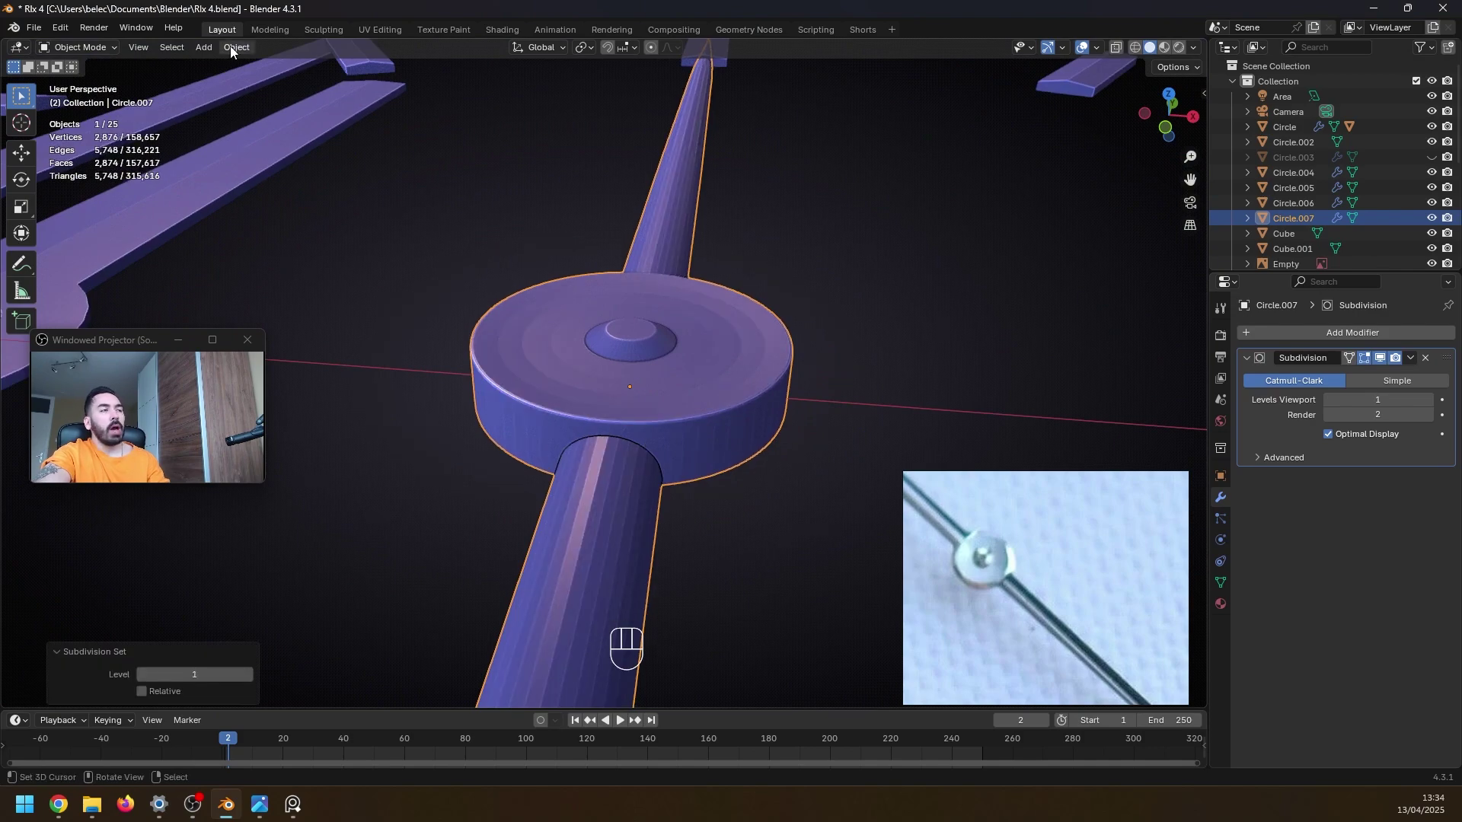
pyautogui.click(230, 46)
pyautogui.click(312, 367)
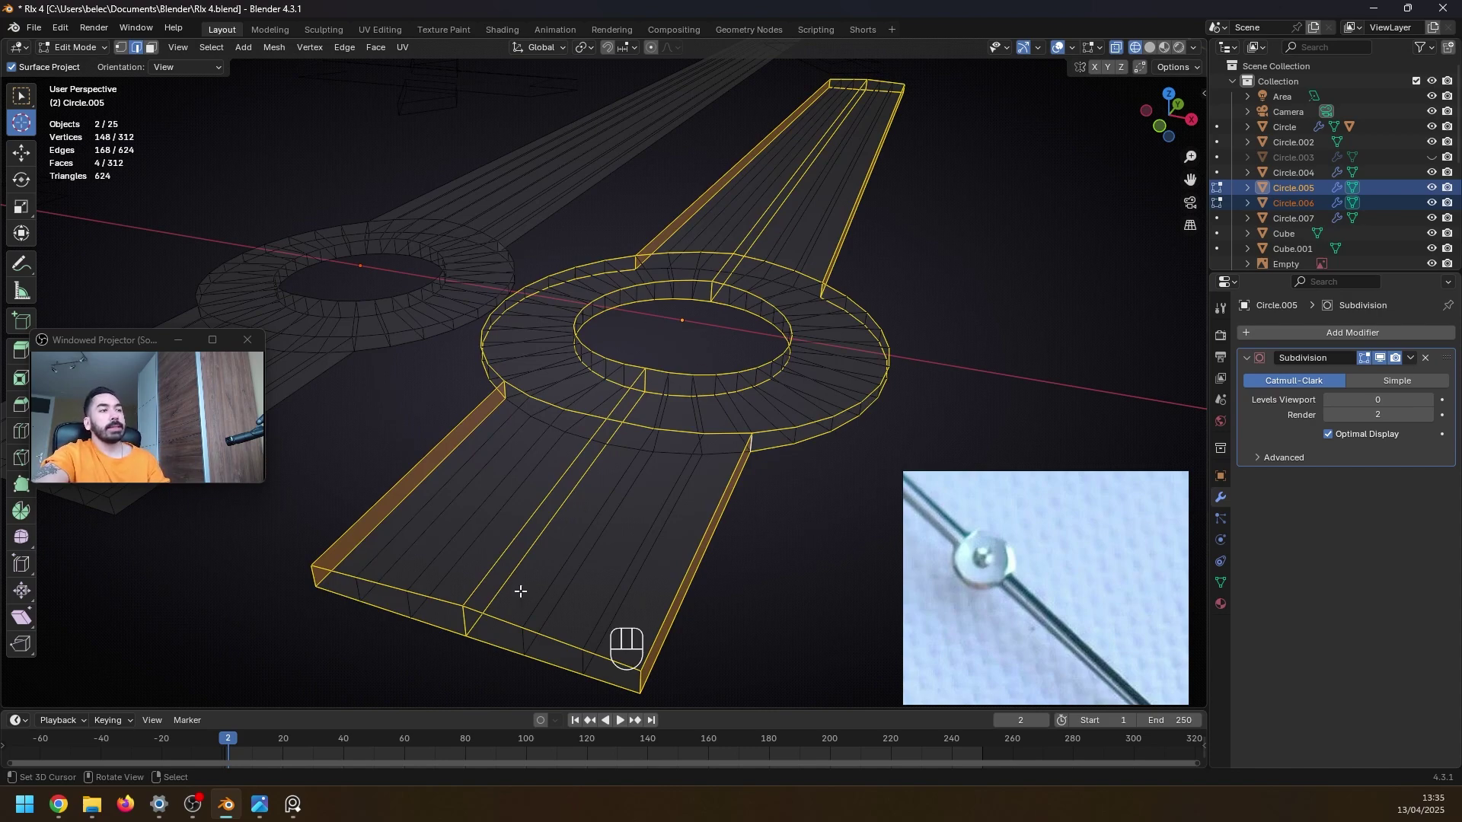
# - Bevel the hour hand's selected outline and ridge edges about 0.00055 m with 2 segments and a profile of 1
pyautogui.moveTo(541, 593); pyautogui.dragTo(679, 335, button='middle')
pyautogui.scroll(-2, 486, 356)
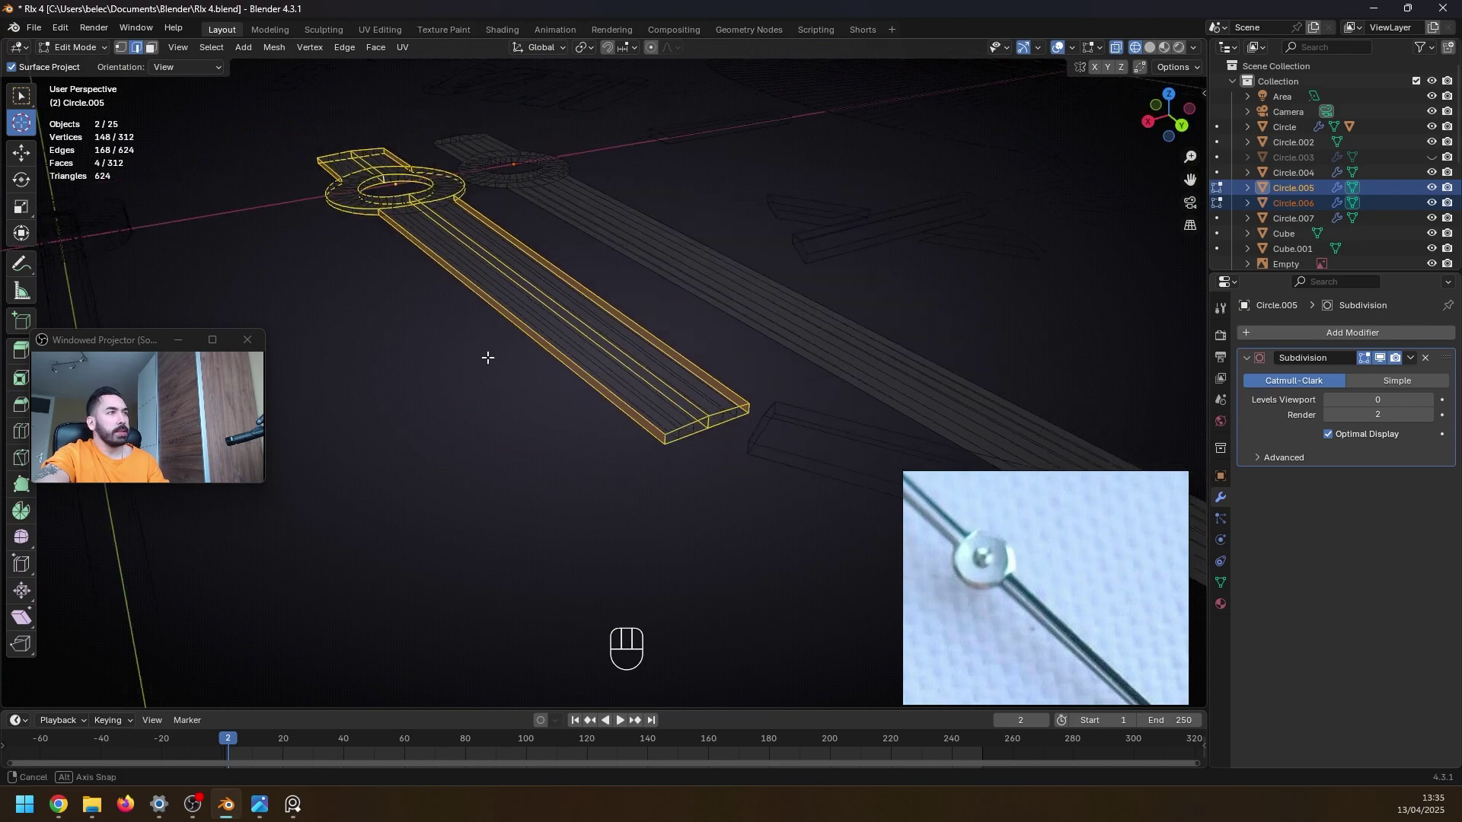
pyautogui.moveTo(486, 356); pyautogui.dragTo(727, 365, button='middle')
pyautogui.scroll(6, 732, 411)
pyautogui.hotkey('ctrl', 'b')
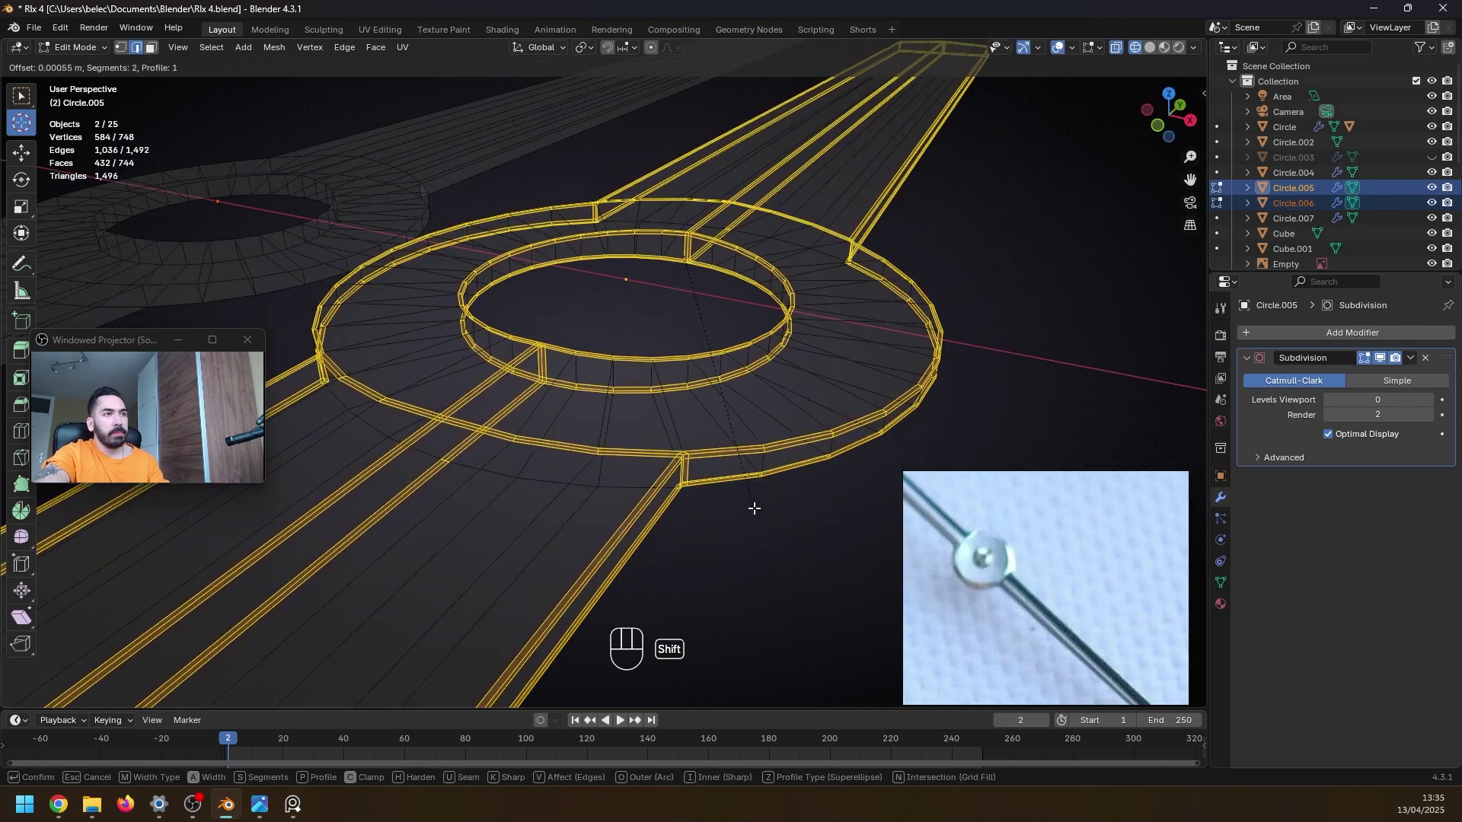
pyautogui.click(750, 512)
# - Set the hour hand's subdivision to level 2 and shade it smooth with Keep Sharp Edges
pyautogui.hotkey('ctrl', '1')
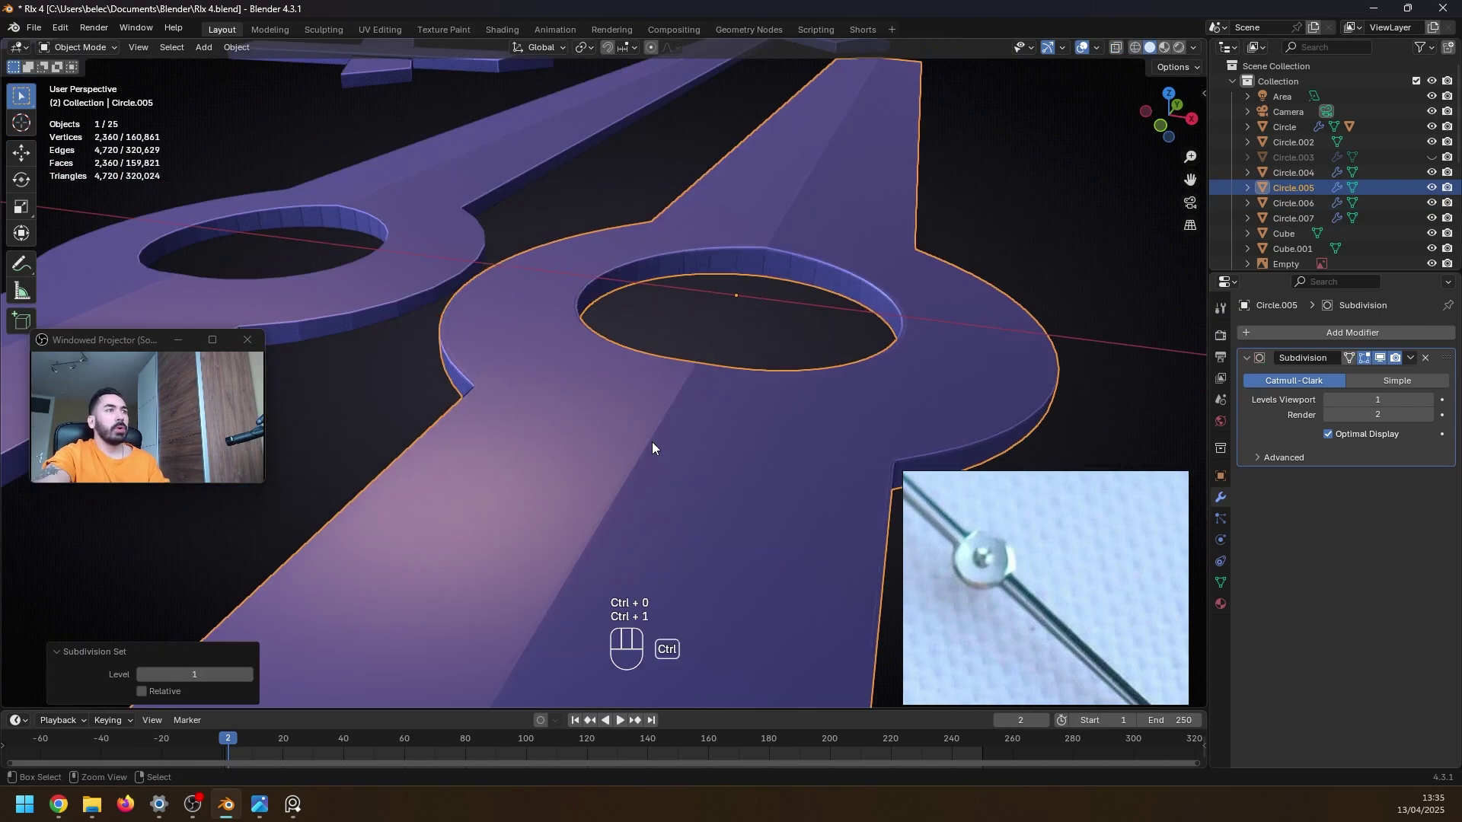
pyautogui.hotkey('ctrl', '2')
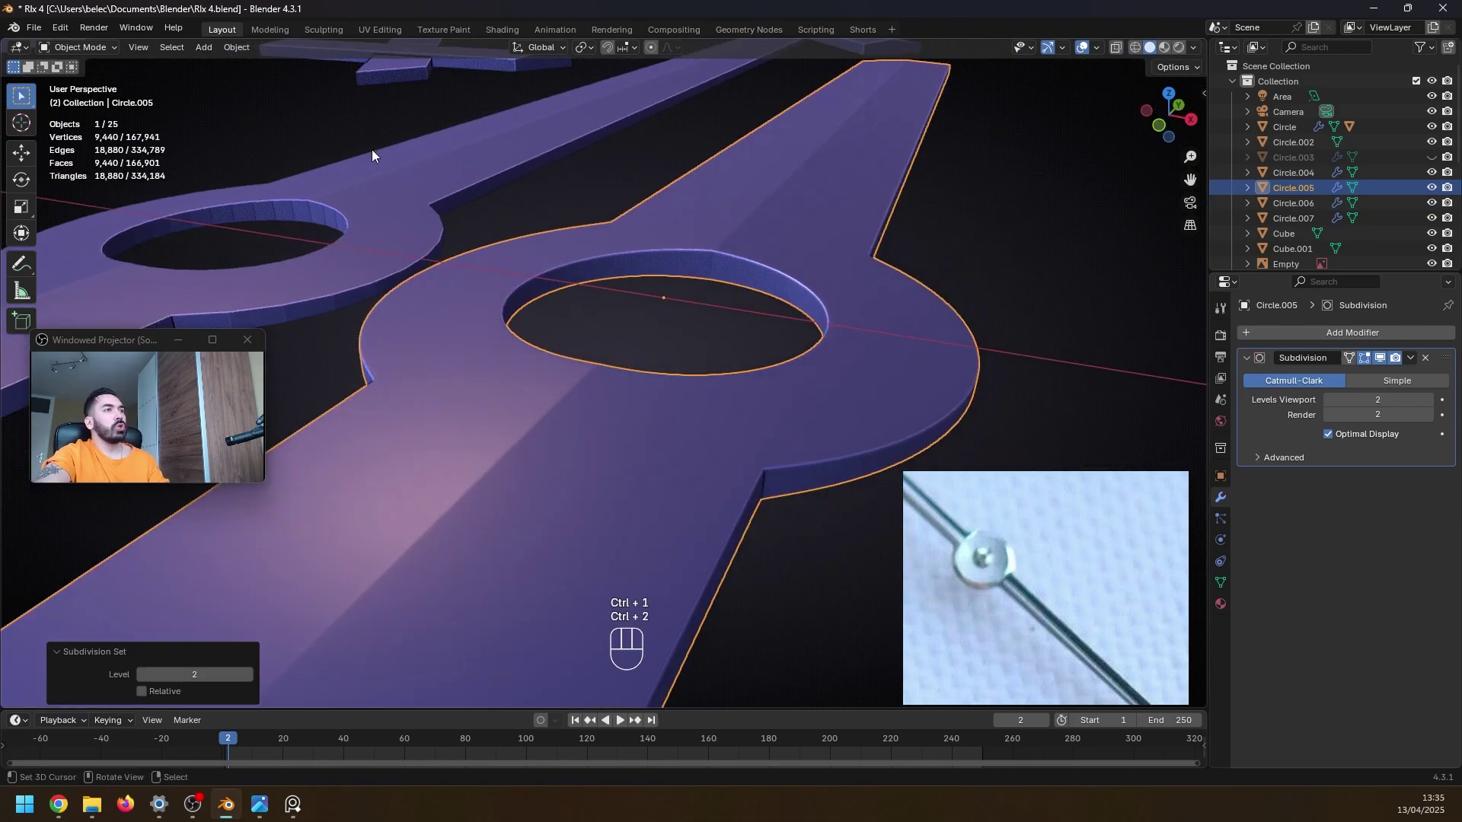
pyautogui.click(251, 53)
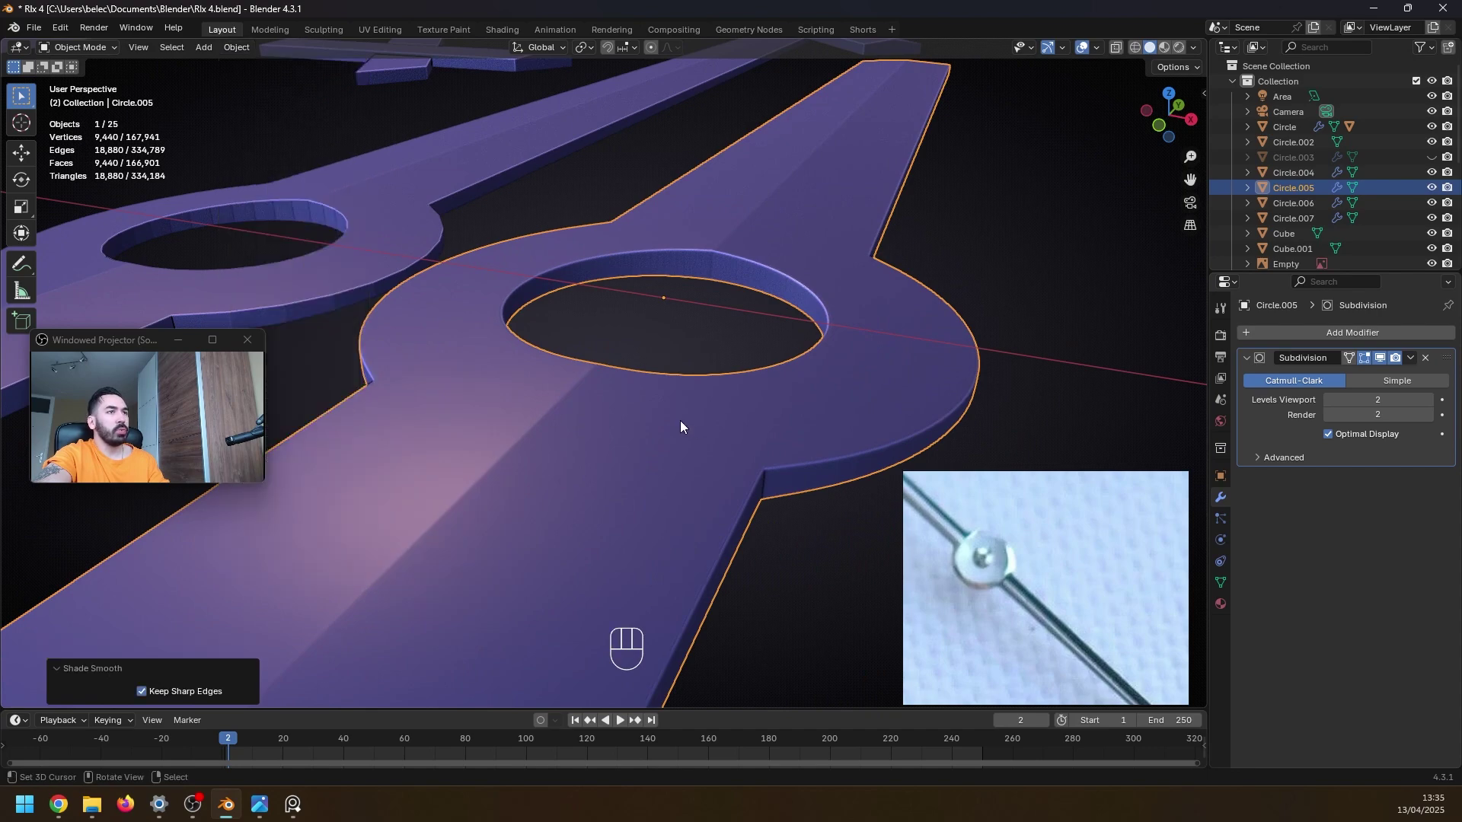
pyautogui.press('Tab')
pyautogui.scroll(3, 622, 500)
pyautogui.press('Tab')
pyautogui.scroll(-5, 610, 472)
pyautogui.scroll(3, 647, 480)
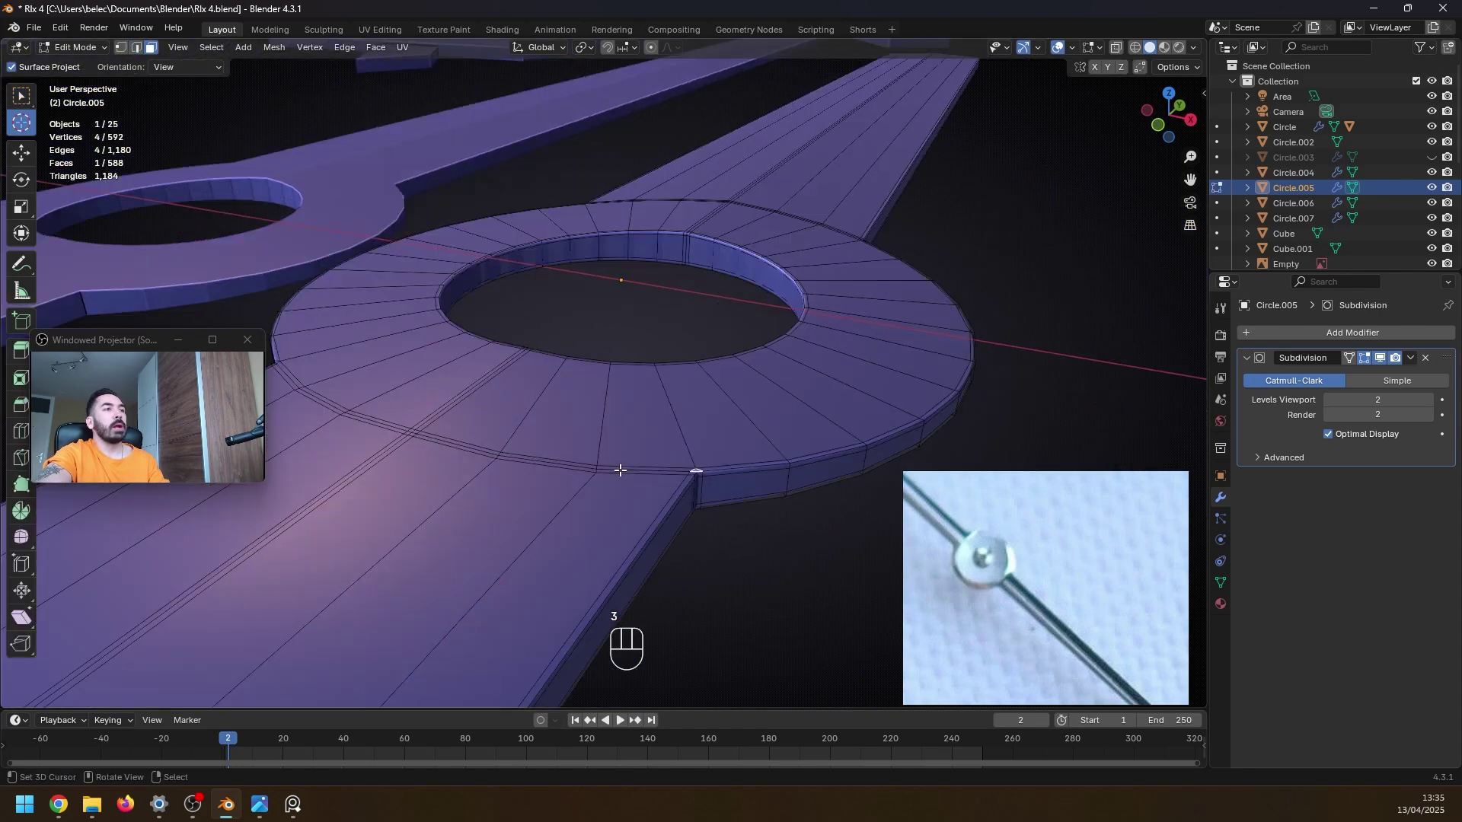
pyautogui.scroll(-5, 683, 490)
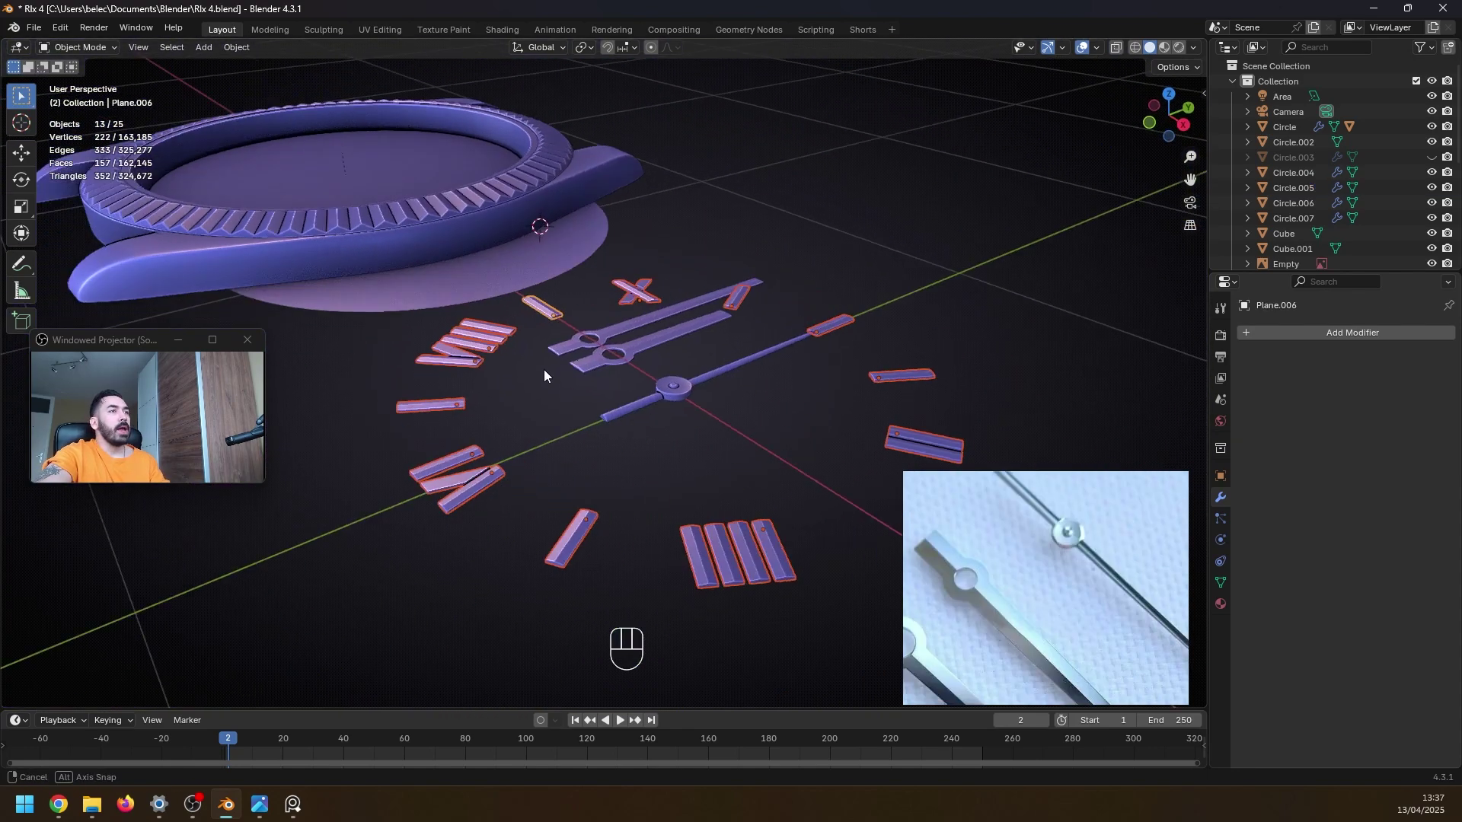
# - Open all the selected Roman numeral markers for mesh editing together and select their whole geometry
pyautogui.keyDown('shift'); pyautogui.click(711, 498); pyautogui.keyUp('shift')
pyautogui.press('Tab')
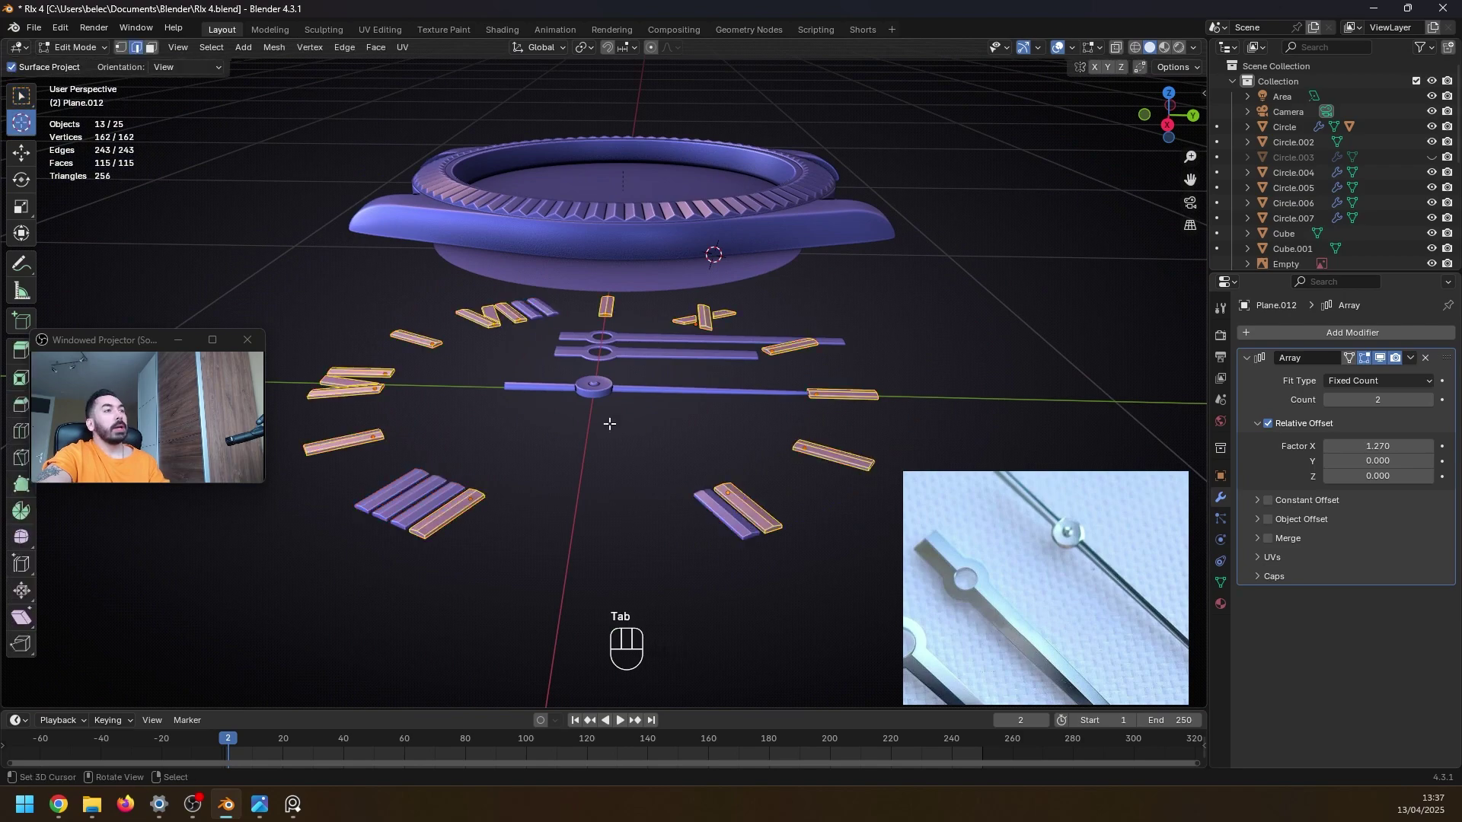
pyautogui.press('a')
pyautogui.press('a')
pyautogui.press('a')
pyautogui.moveTo(724, 510); pyautogui.dragTo(596, 499, button='middle')
pyautogui.scroll(8, 596, 499)
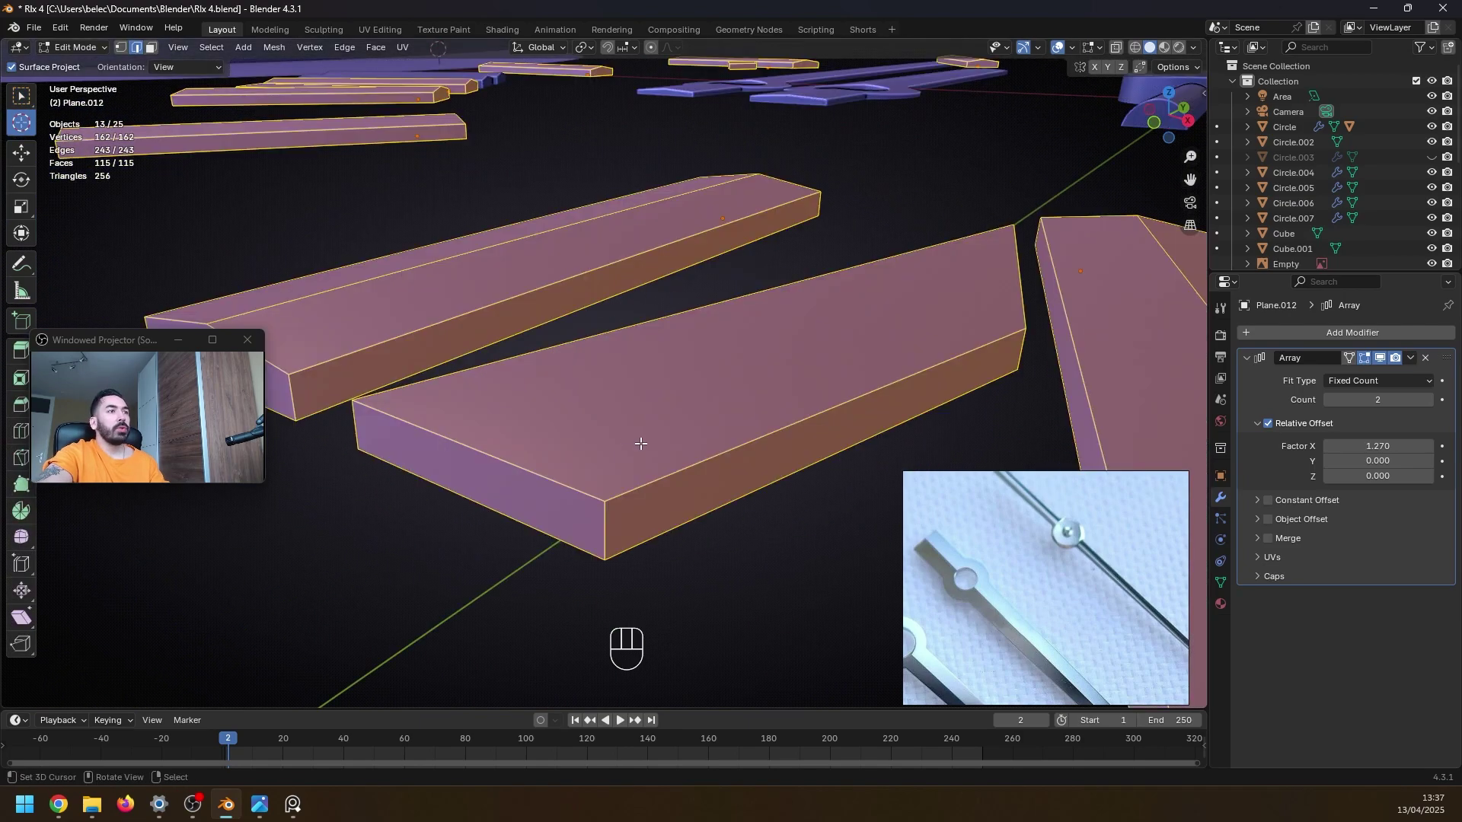
# - Try to bevel all marker edges with 2 segments and a profile of 1
pyautogui.hotkey('ctrl', 'b')
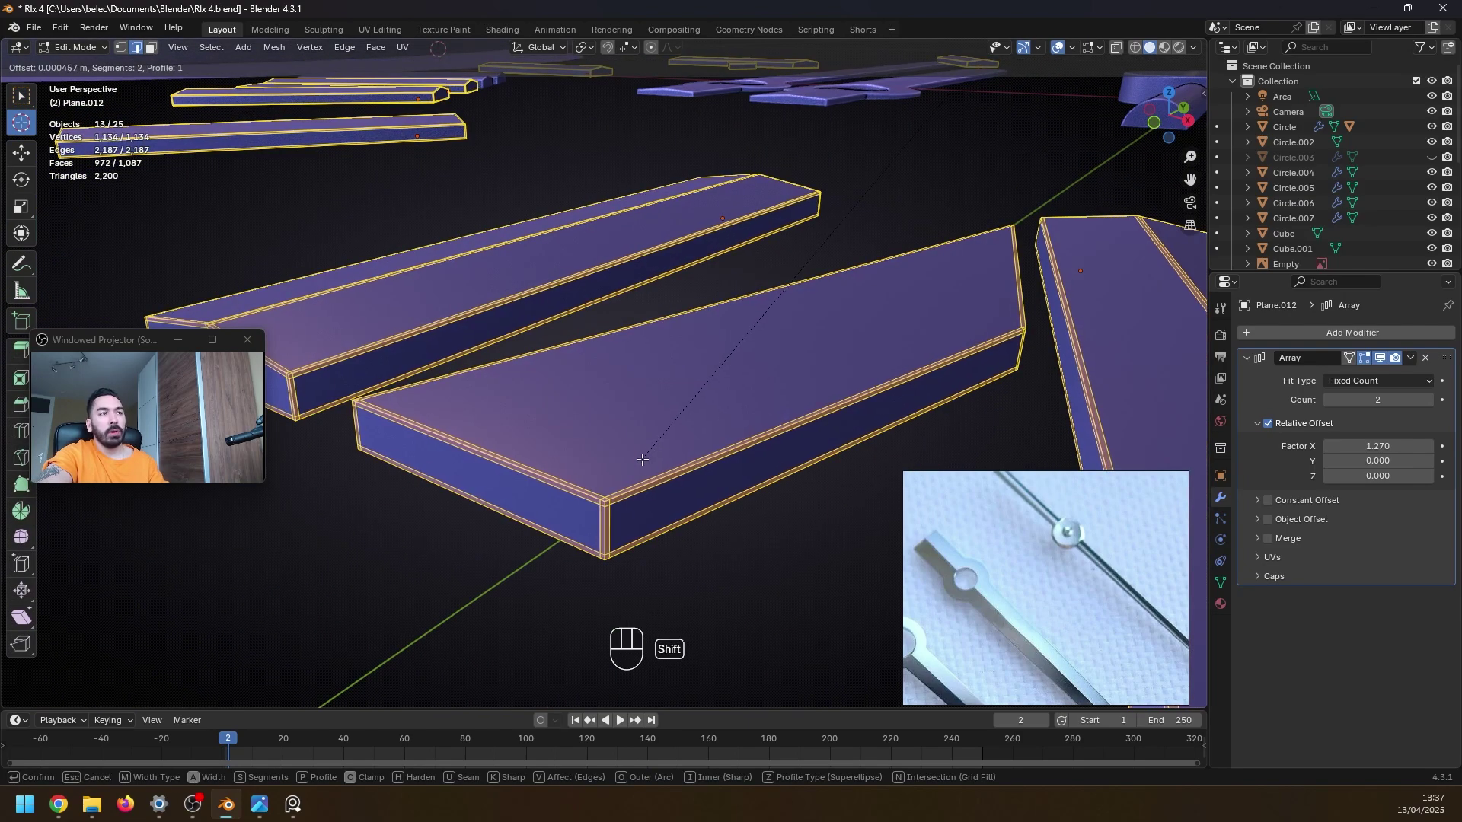
pyautogui.press('Escape')
# - Bevel all marker edges by 0.000695 m with 3 segments and a shape of 0.500
pyautogui.press('3')
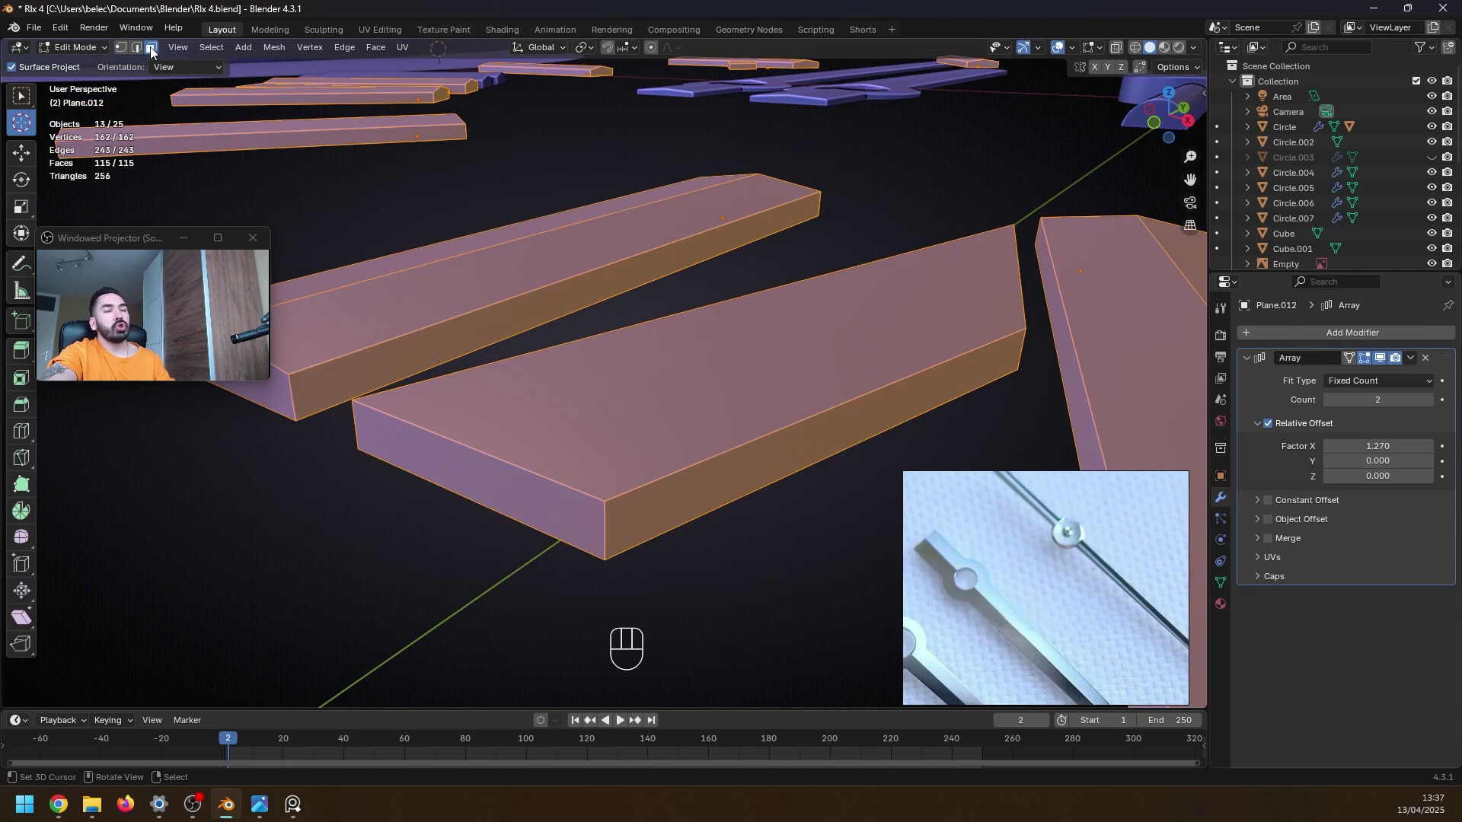
pyautogui.hotkey('ctrl', 'b')
pyautogui.scroll(3, 620, 473)
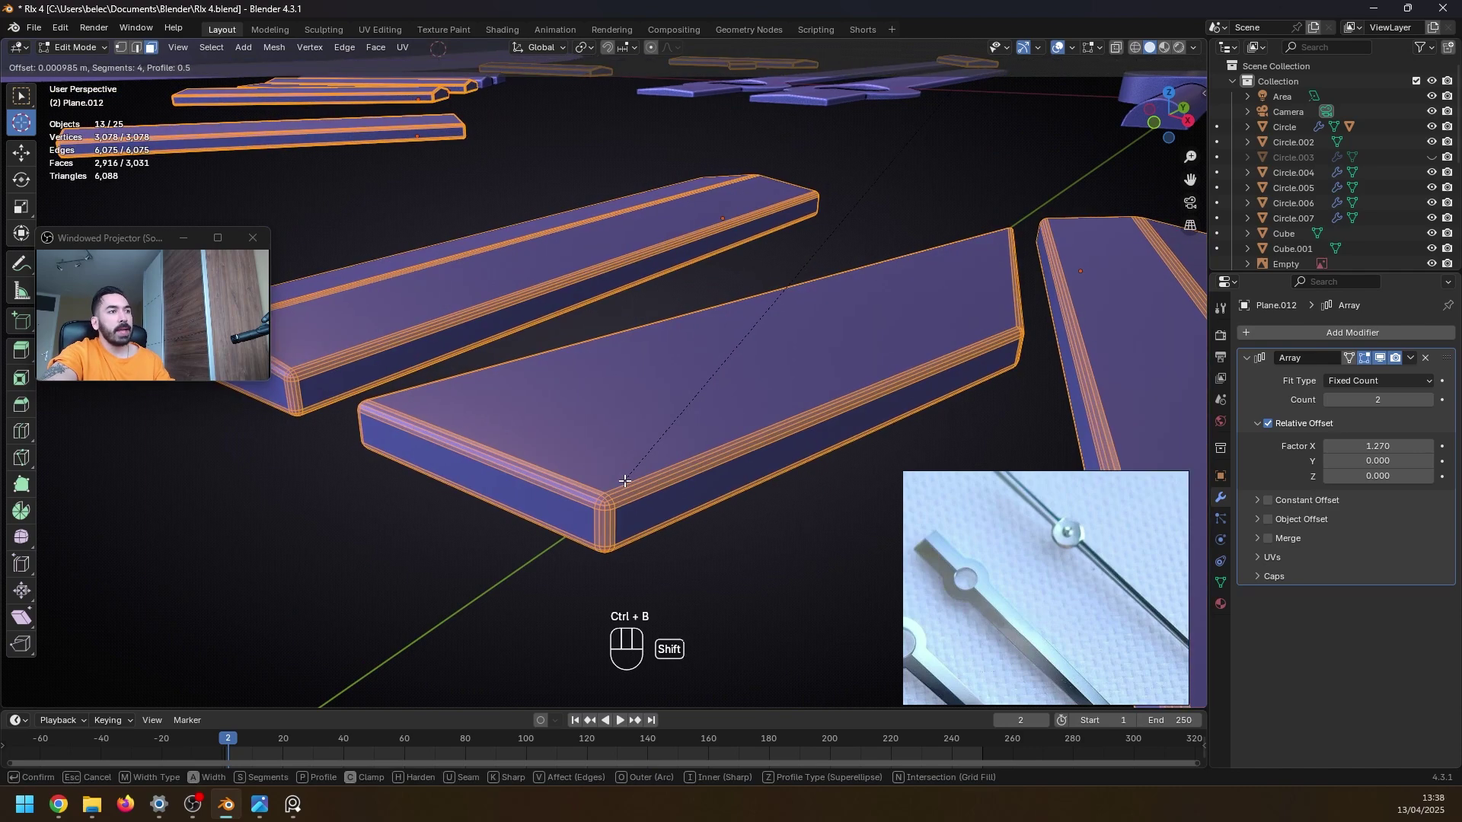
pyautogui.click(627, 481)
pyautogui.scroll(-5, 602, 480)
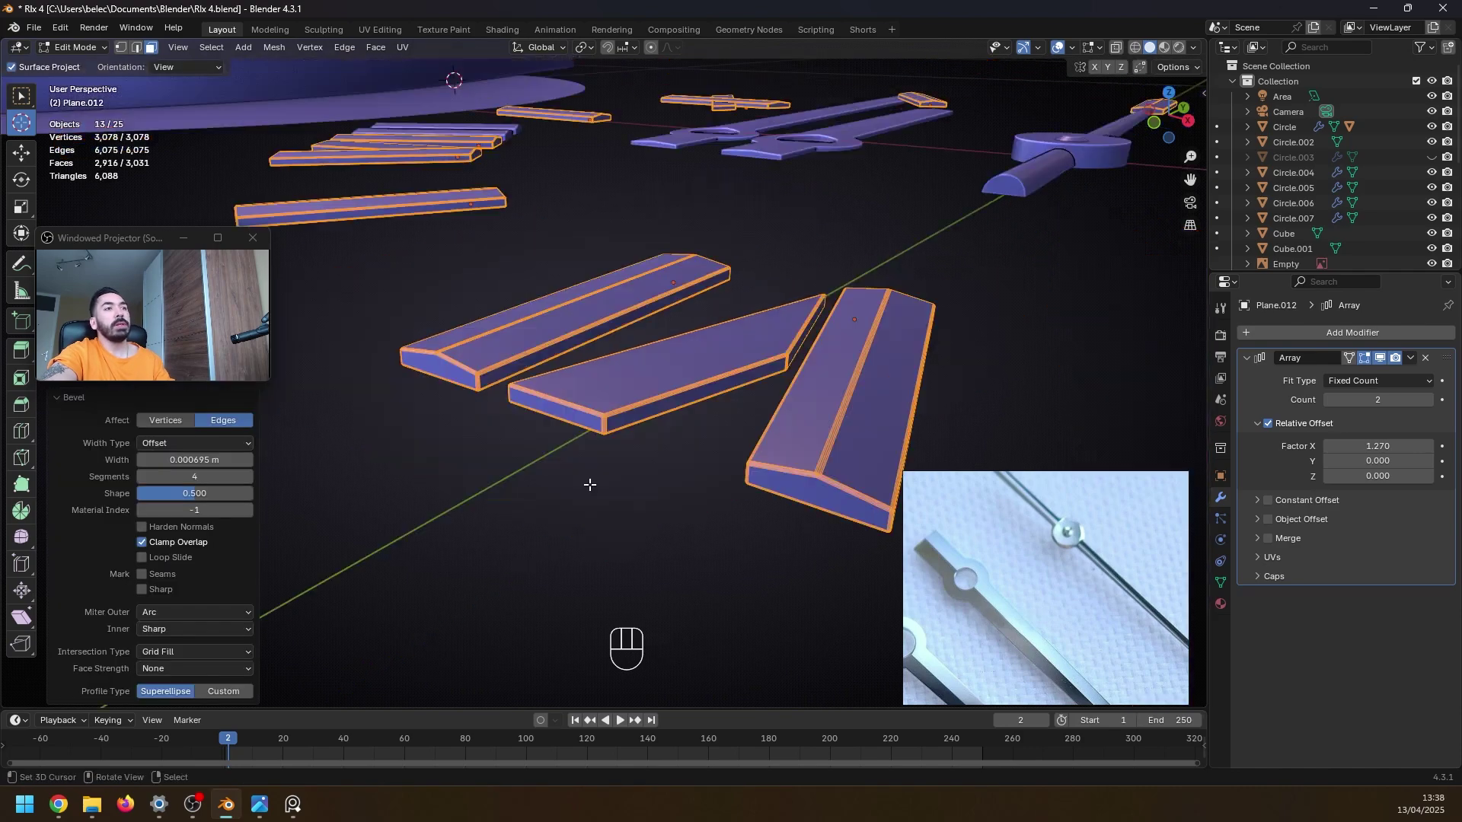
pyautogui.scroll(5, 670, 431)
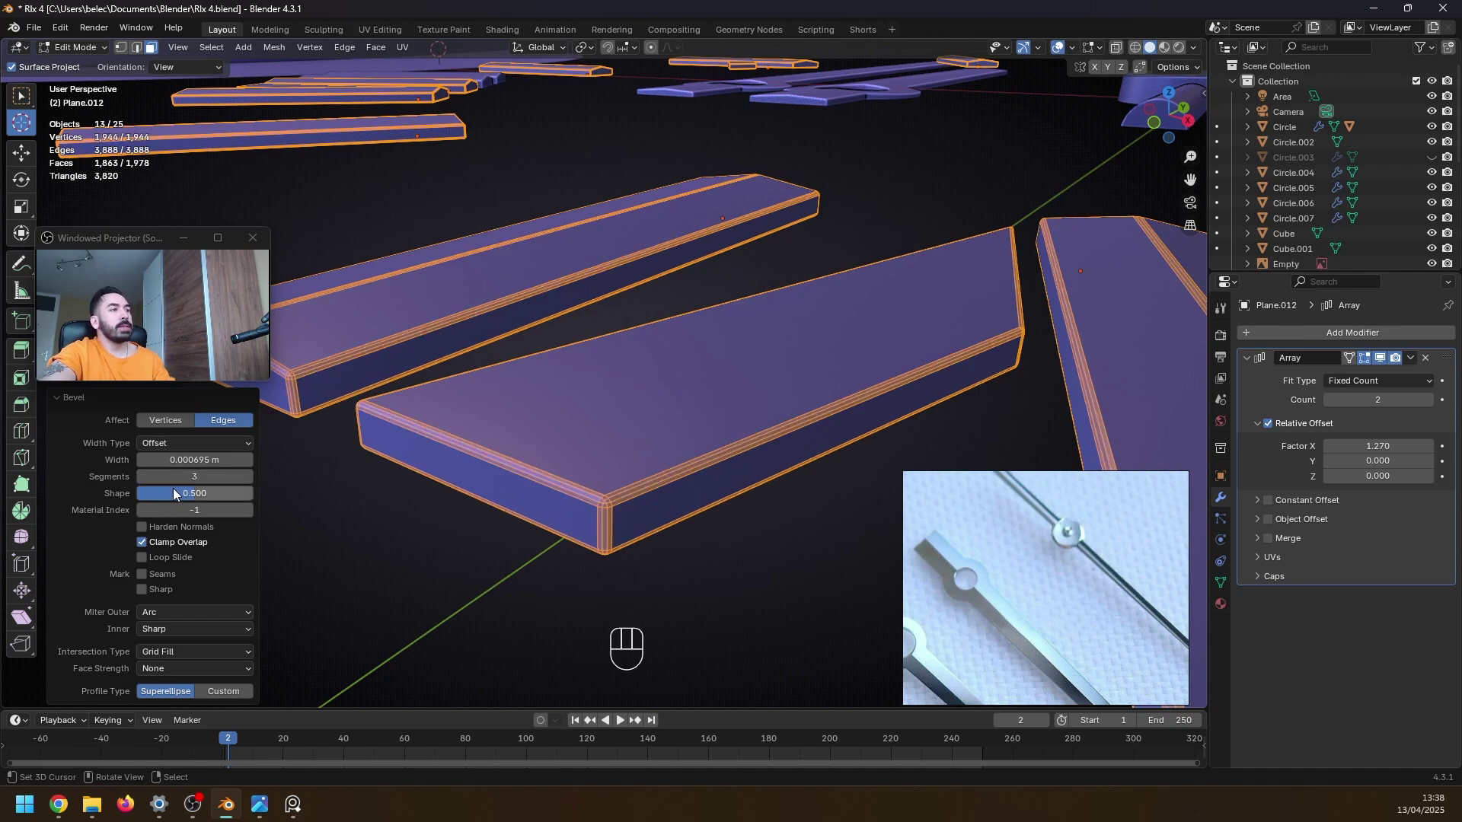
pyautogui.keyDown('ctrl'); pyautogui.moveTo(571, 513); pyautogui.dragTo(633, 556, button='middle'); pyautogui.keyUp('ctrl')
# - Inset the bevelled edge faces outward by about 0.00027 m to add support loops around the markers' flat faces
pyautogui.press('i')
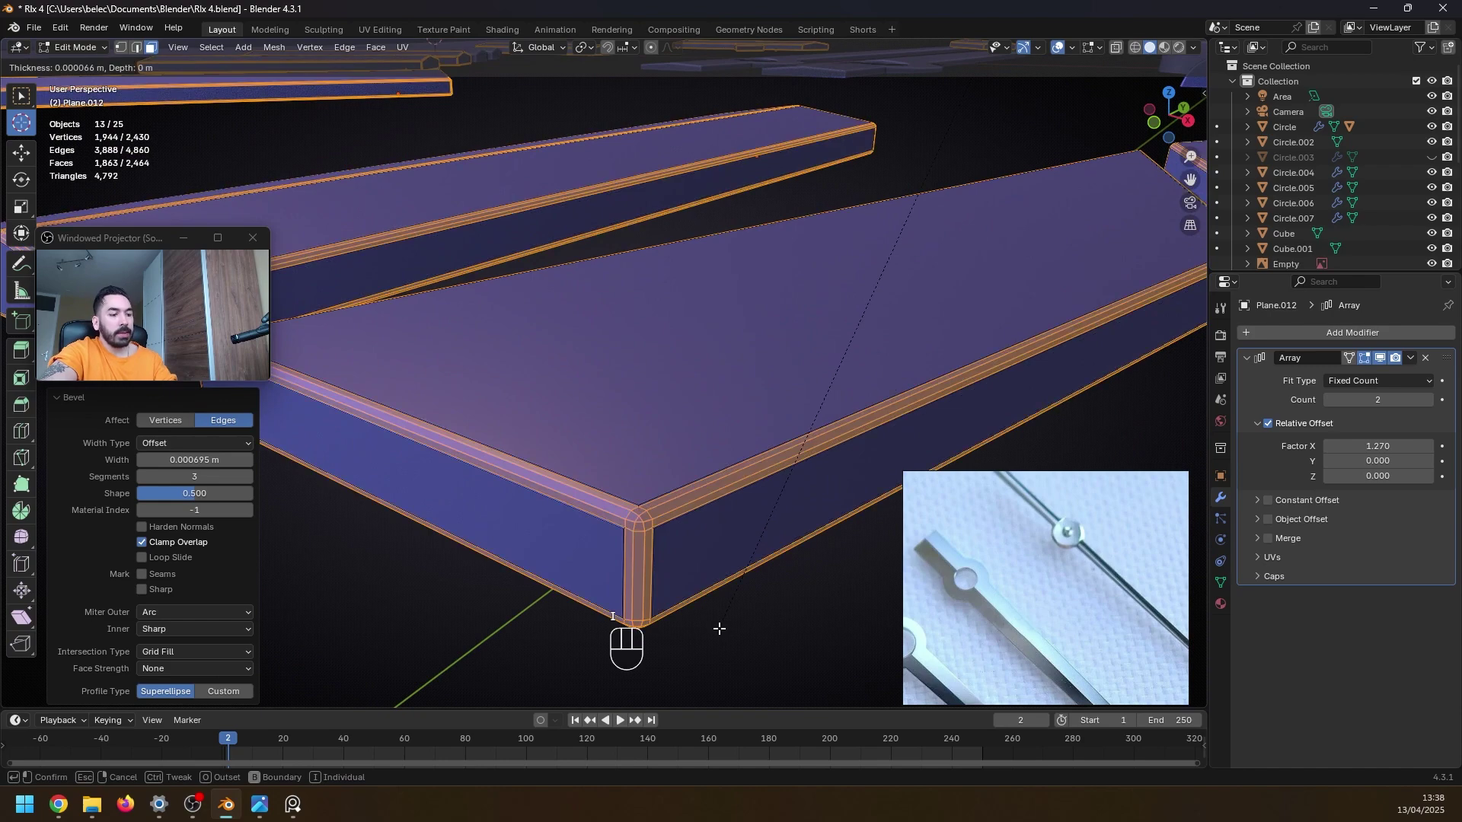
pyautogui.press('shift')
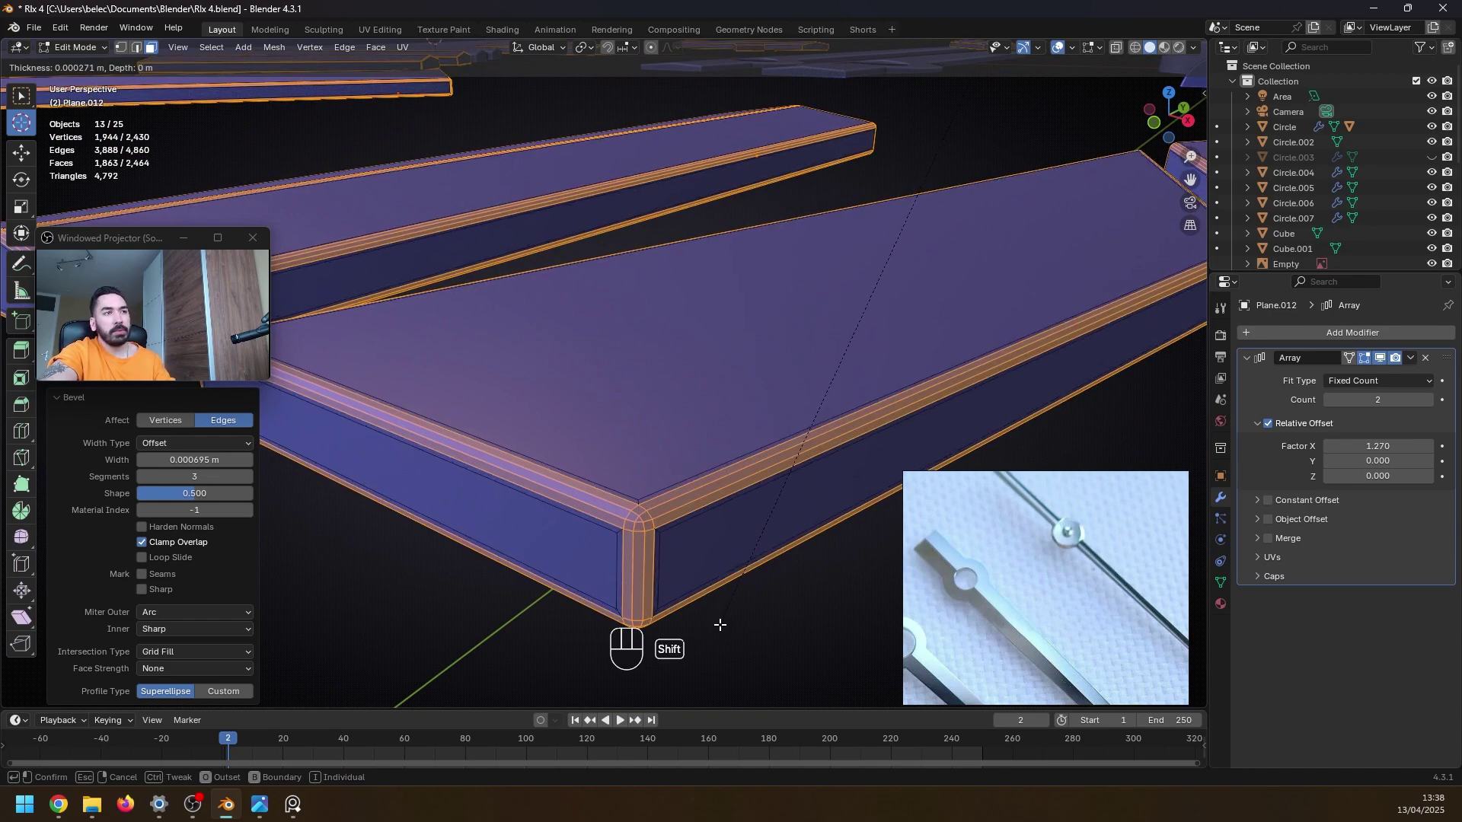
pyautogui.click(719, 624)
# - Return the numeral markers to Object Mode and shade them smooth
pyautogui.press('Tab')
pyautogui.click(236, 47)
pyautogui.click(326, 394)
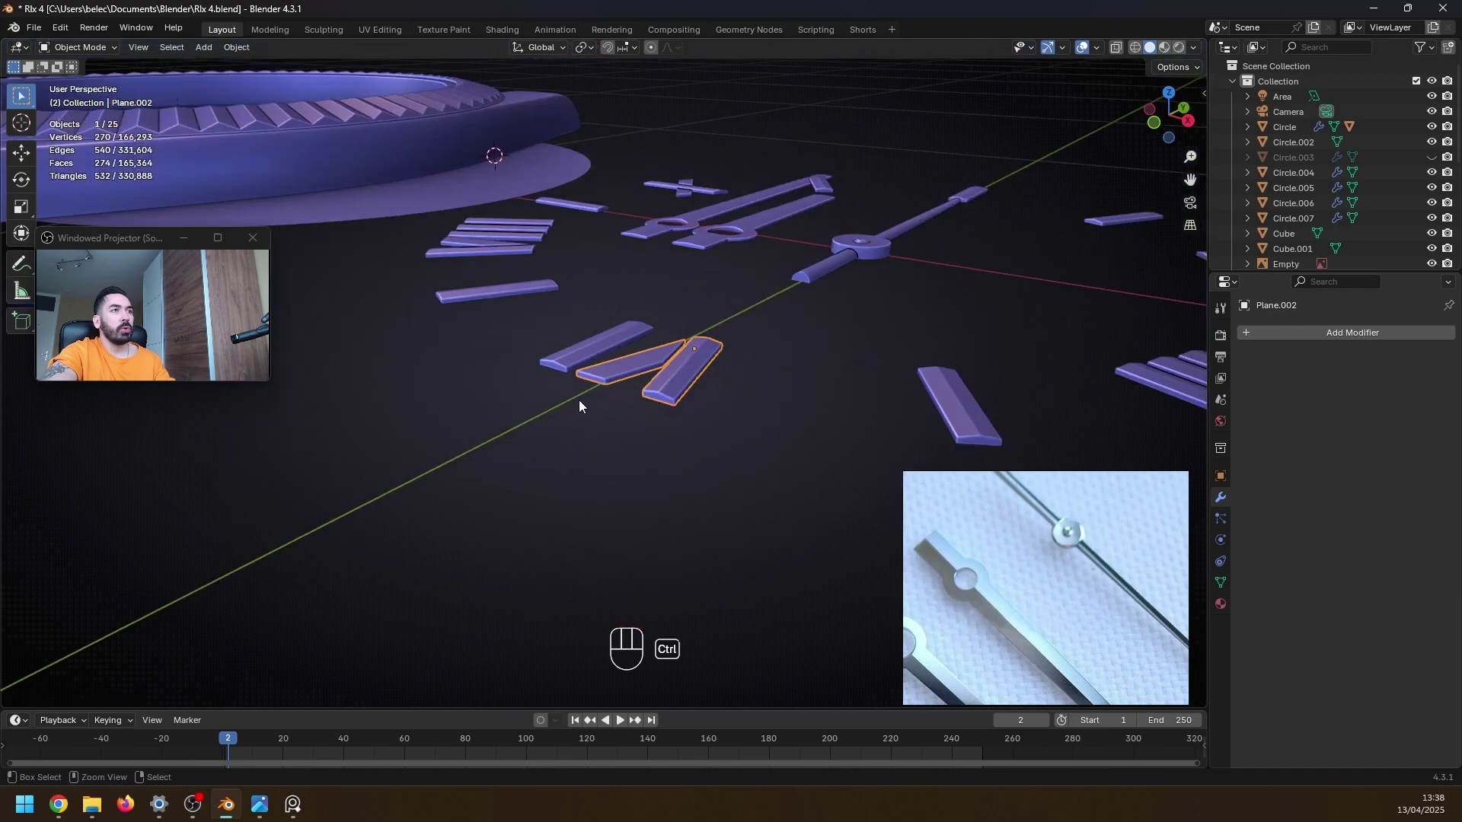
# - Try a level 1 subdivision on the V-shaped numeral marker
pyautogui.hotkey('ctrl', '1')
pyautogui.scroll(5, 586, 401)
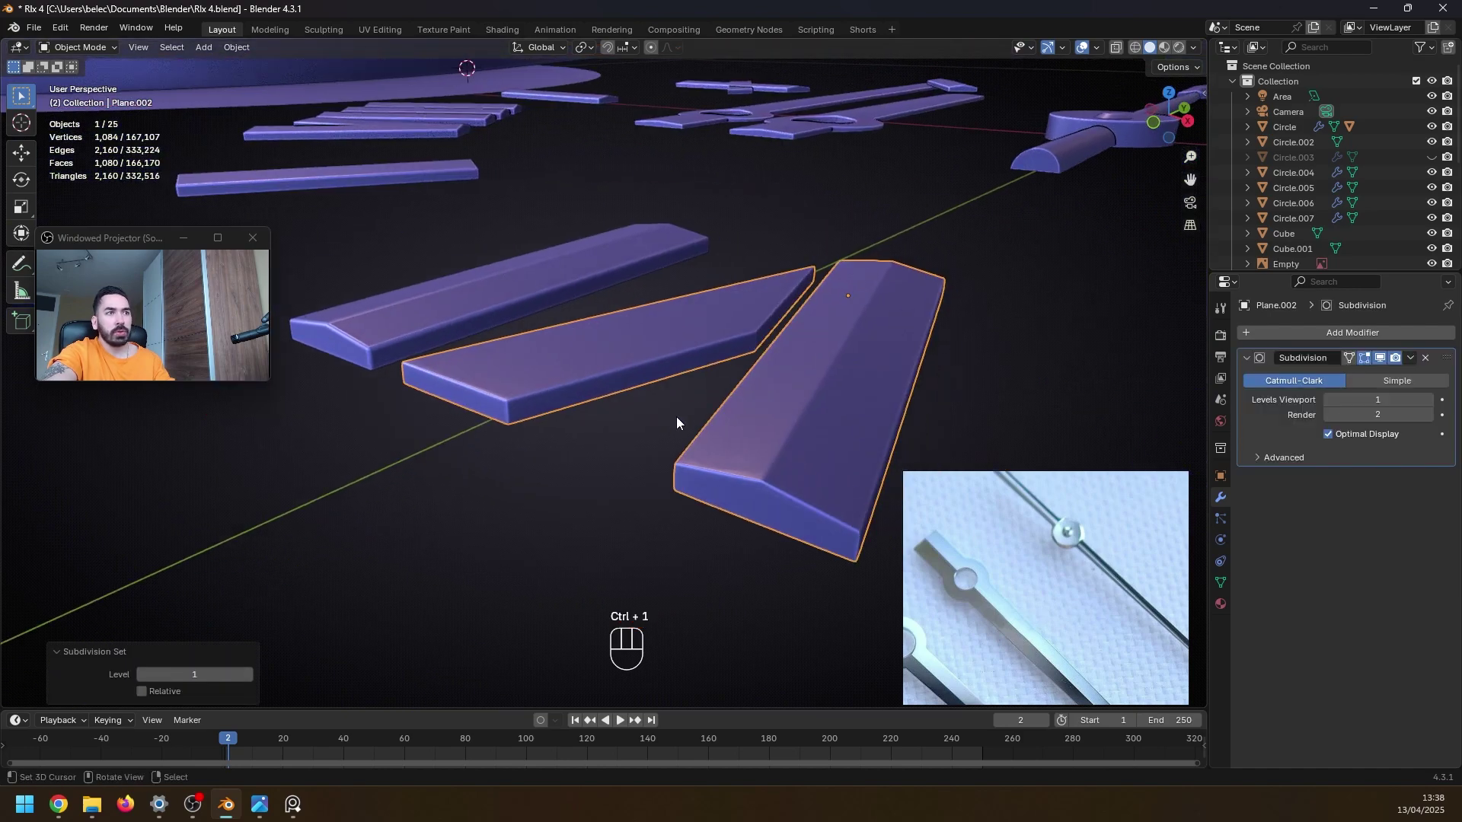
# - Move the minute hand about 0.28 m along X so its hub aligns with the dial centre
pyautogui.press('g')
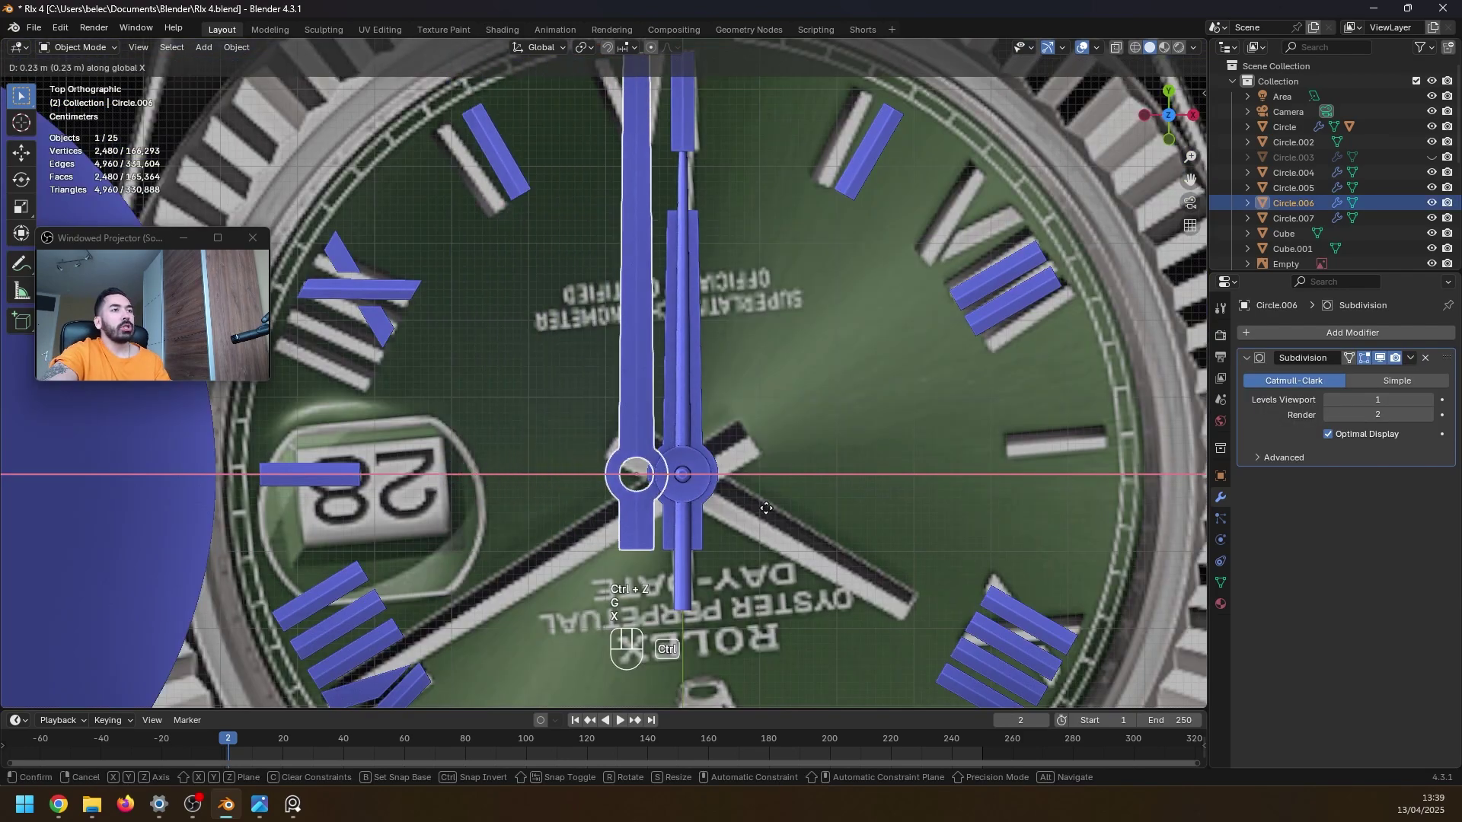
pyautogui.press('x')
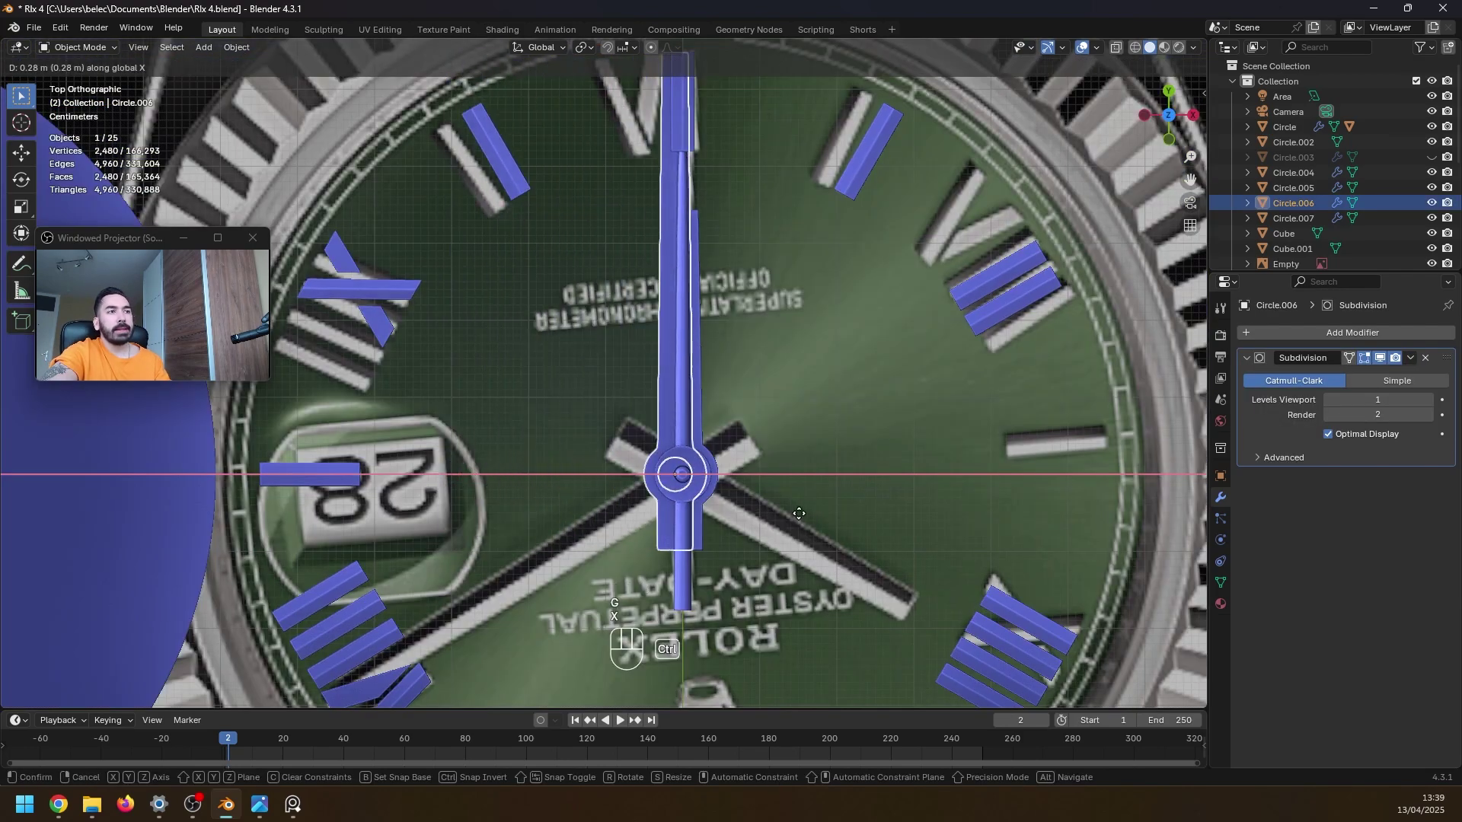
pyautogui.click(798, 513)
# - Select the minute and seconds hands together and raise them along Z above the hour hand
pyautogui.moveTo(743, 503); pyautogui.dragTo(642, 358, button='middle')
pyautogui.scroll(4, 633, 419)
pyautogui.moveTo(625, 479); pyautogui.dragTo(585, 495, button='middle')
pyautogui.keyDown('shift'); pyautogui.click(585, 538); pyautogui.keyUp('shift')
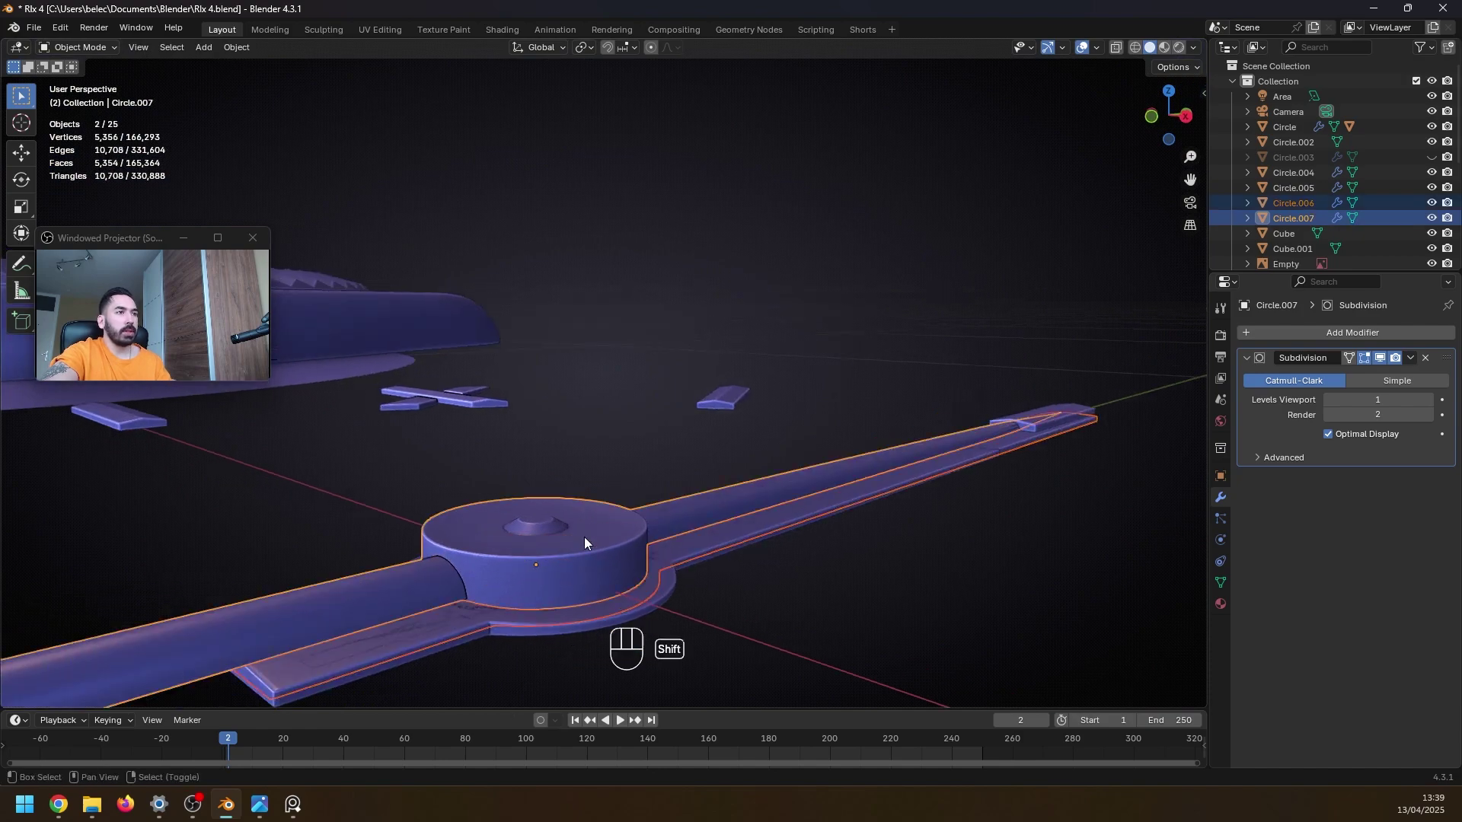
pyautogui.press('g')
pyautogui.press('z')
pyautogui.click(589, 529)
# - Raise the minute hand alone by about 0.001 m along Z to adjust its gap to the neighbouring hands
pyautogui.click(589, 529)
pyautogui.press('g')
pyautogui.press('z')
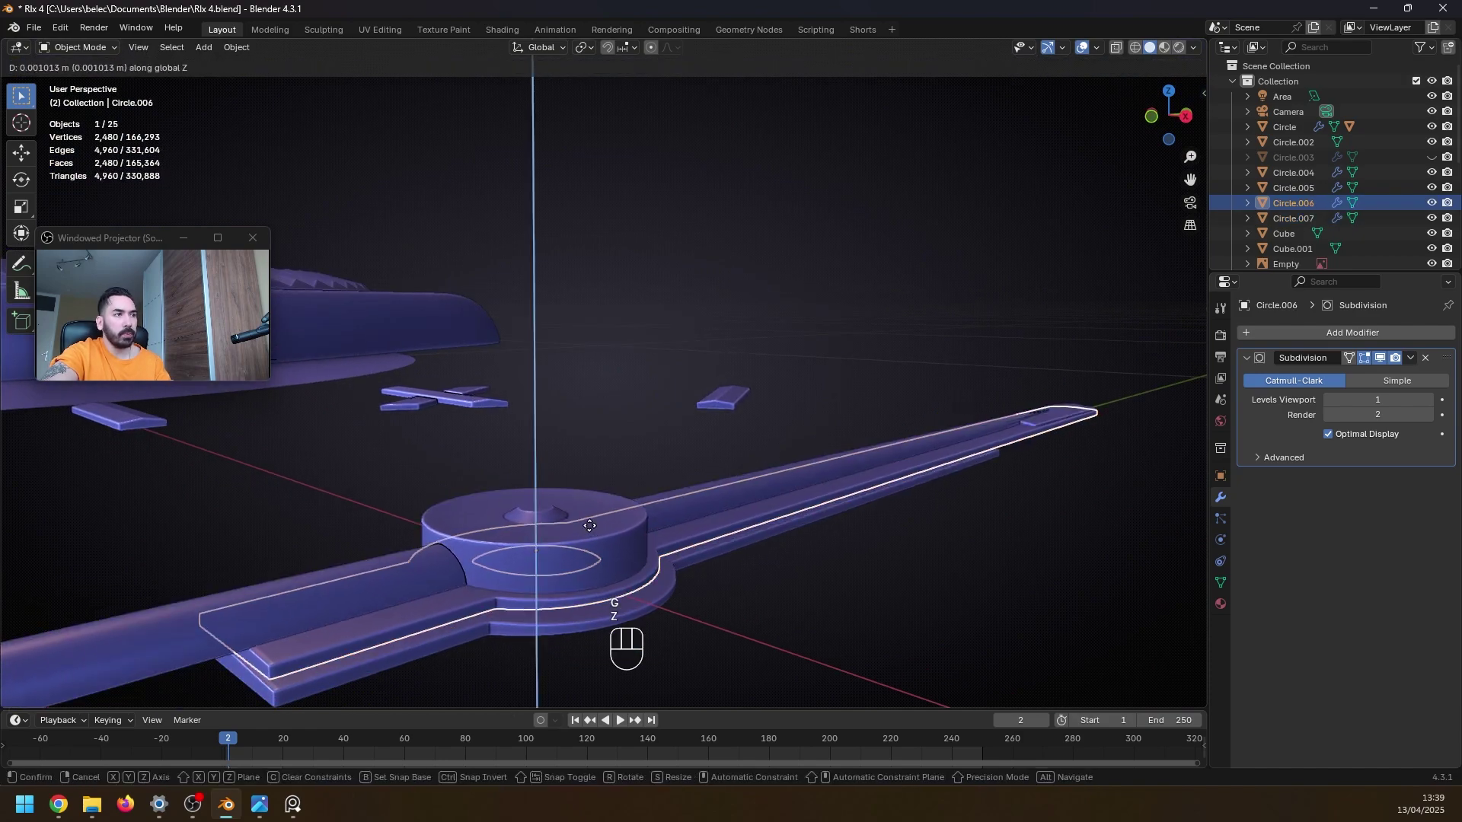
pyautogui.click(589, 525)
pyautogui.press('g')
pyautogui.press('z')
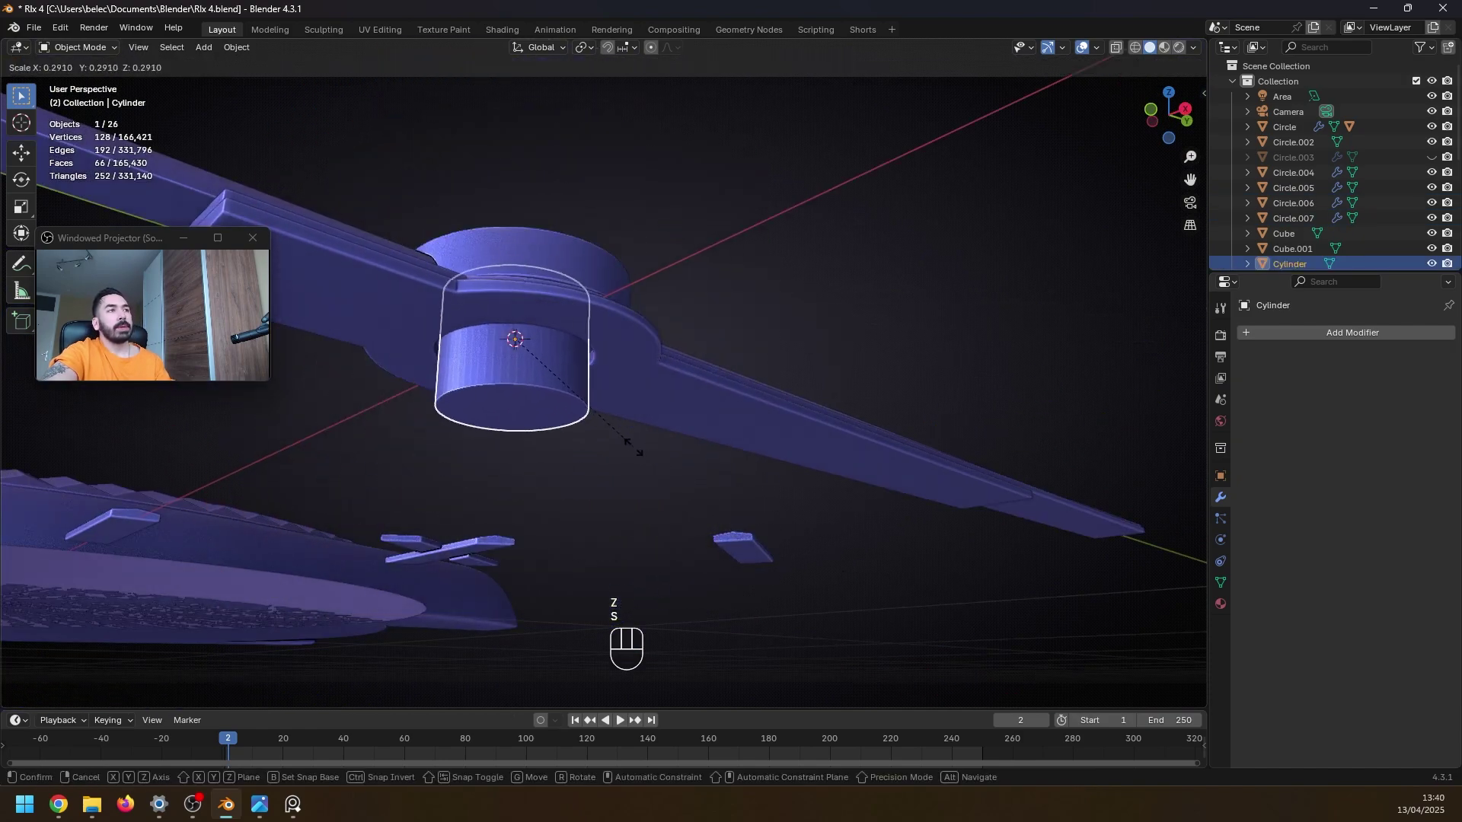
# - Scale the cylinder under the hands' hub down to about 0.29 of its size
pyautogui.click(634, 455)
pyautogui.scroll(3, 624, 463)
# - Snap the flat dial disc to the 3D cursor at the hands' centre and open it for wireframe editing from above
pyautogui.hotkey('shift', 's')
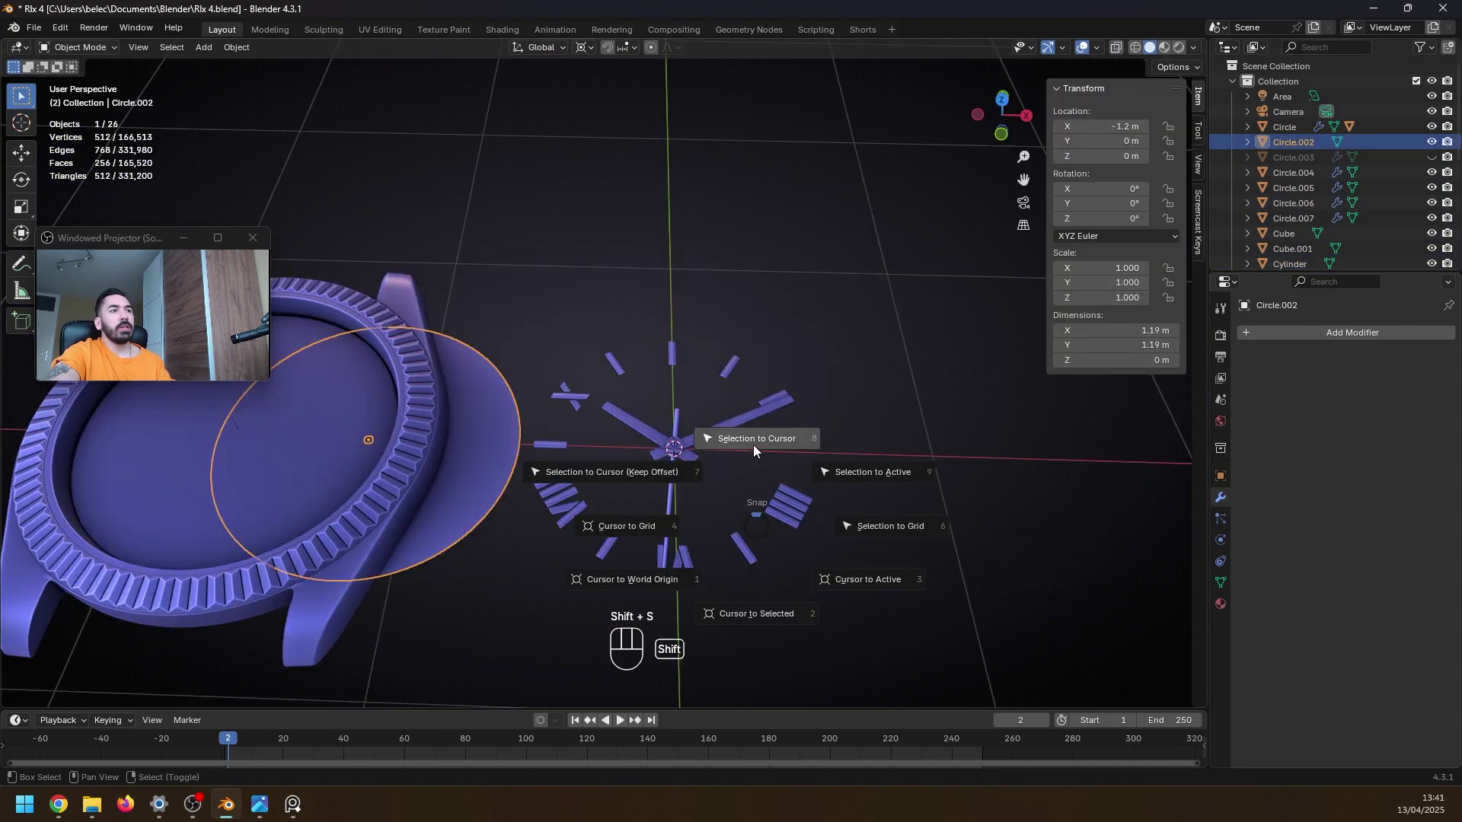
pyautogui.click(752, 445)
pyautogui.press('KP_7')
pyautogui.press('Tab')
pyautogui.press('z')
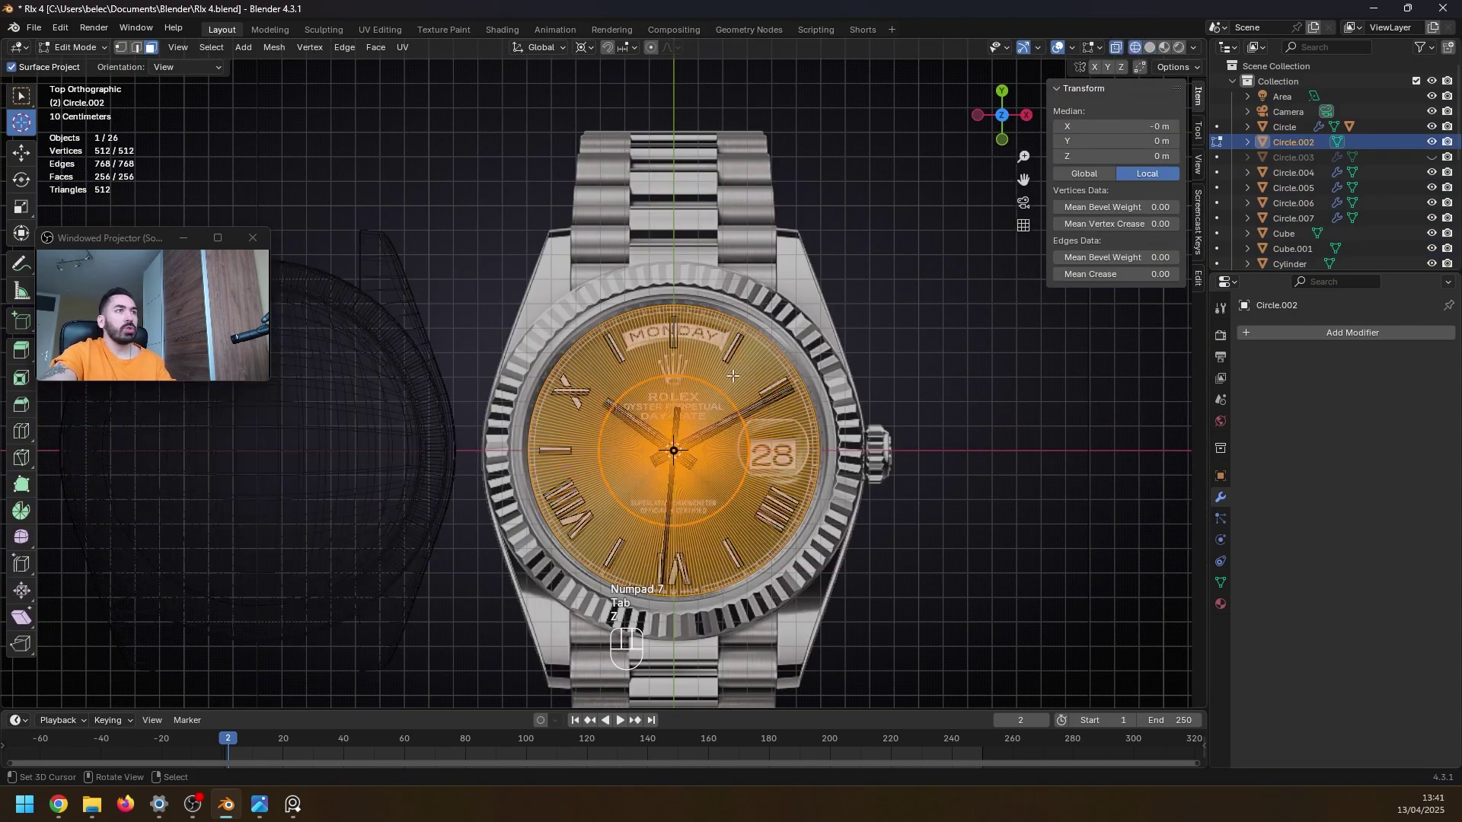
# - Add one concentric edge loop to the dial disc, running through the middle of the MONDAY window
pyautogui.press('1')
pyautogui.scroll(3, 732, 375)
pyautogui.keyDown('alt'); pyautogui.click(615, 300); pyautogui.keyUp('alt')
pyautogui.scroll(1, 538, 348)
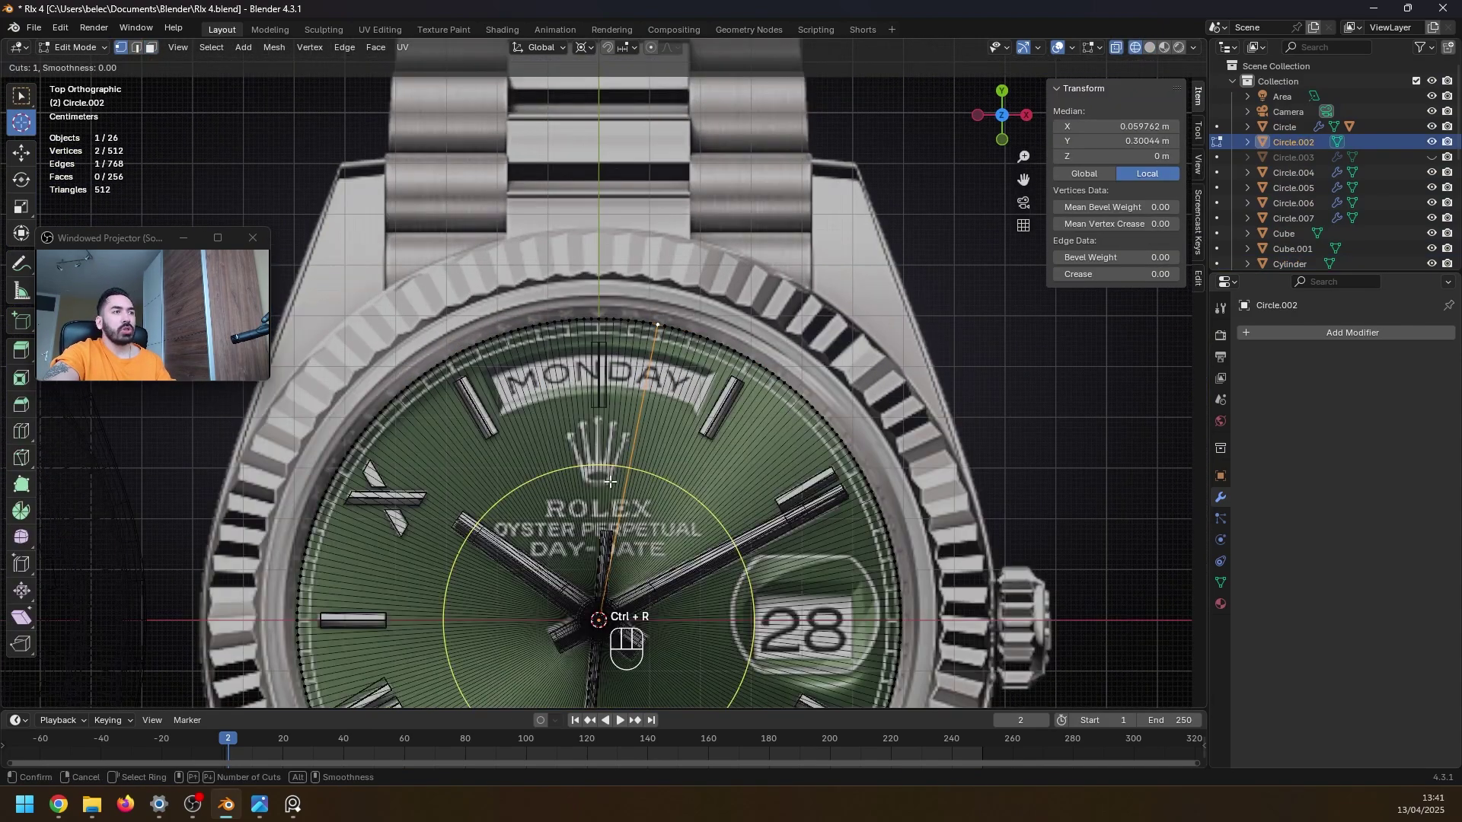
pyautogui.hotkey('ctrl', 'r')
pyautogui.click(621, 392)
pyautogui.click(623, 396)
# - Bevel the new edge loop with one segment so the face band spans the height of the MONDAY window
pyautogui.scroll(2, 623, 396)
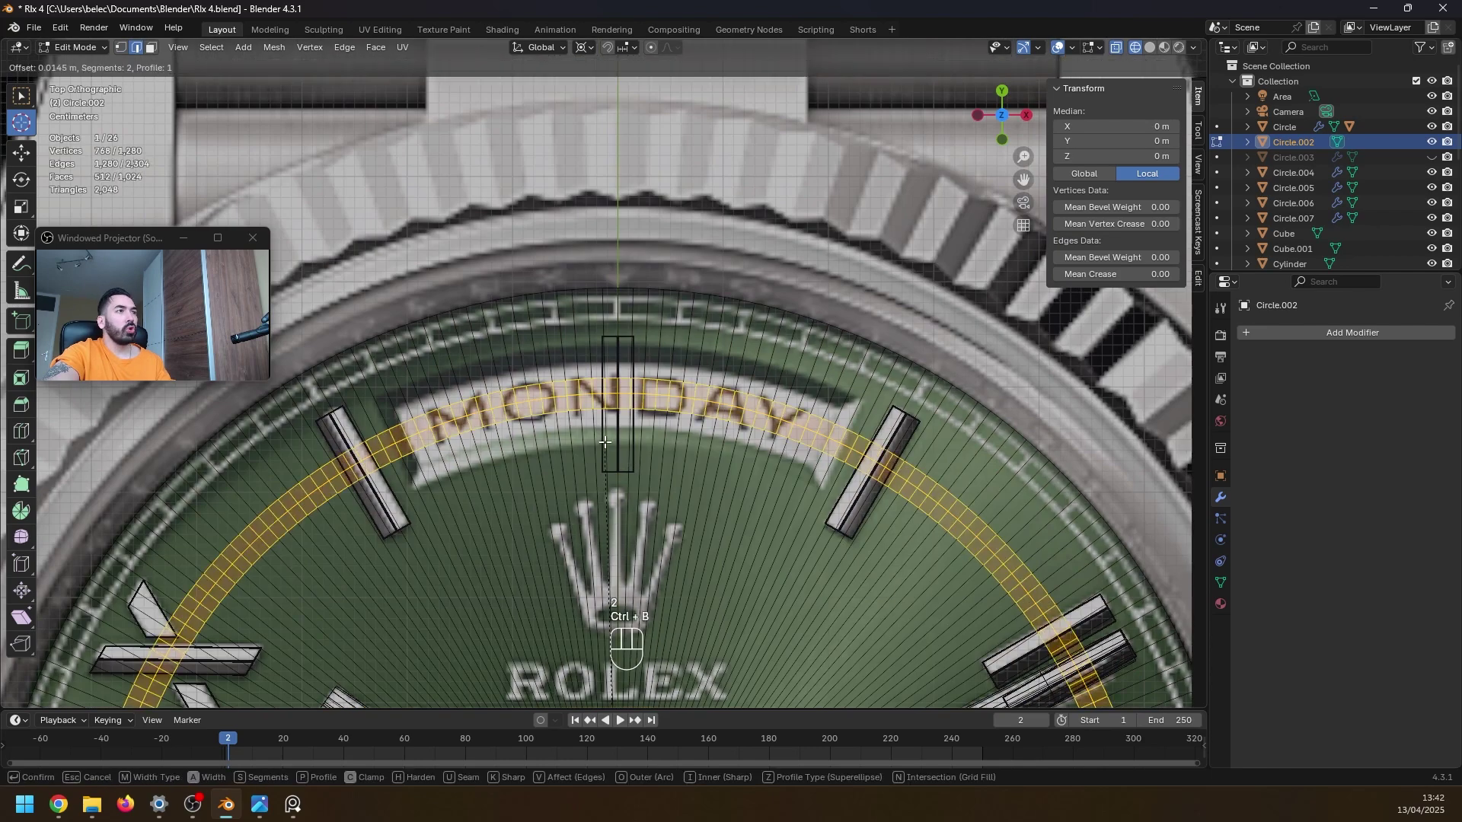
pyautogui.press('2')
pyautogui.hotkey('ctrl', 'b')
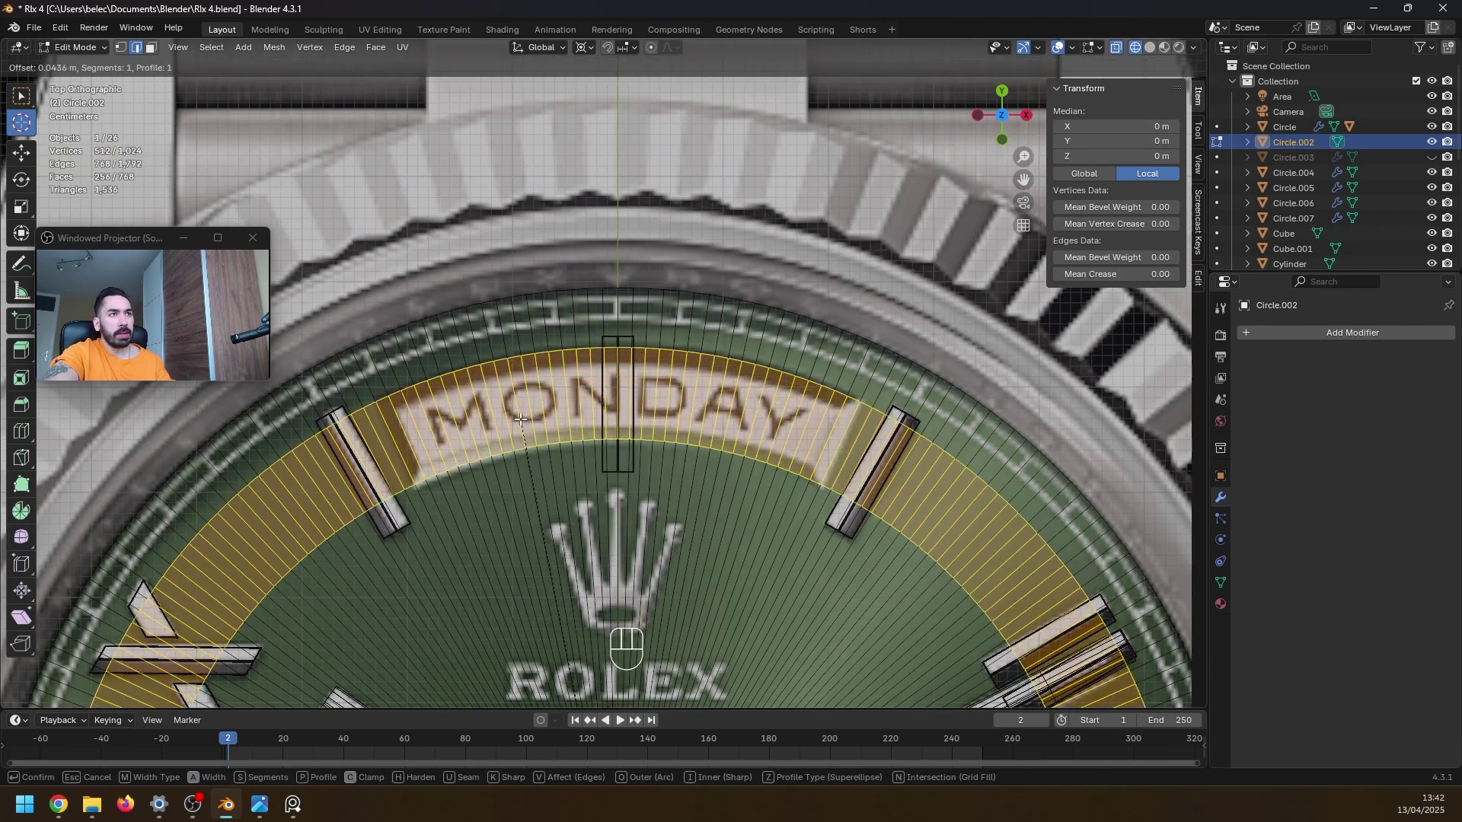
pyautogui.press('Escape')
# - Select the band faces from end to end of the MONDAY window and inset them with Outset enabled
pyautogui.press('3')
pyautogui.click(404, 440)
pyautogui.keyDown('ctrl'); pyautogui.click(837, 440); pyautogui.keyUp('ctrl')
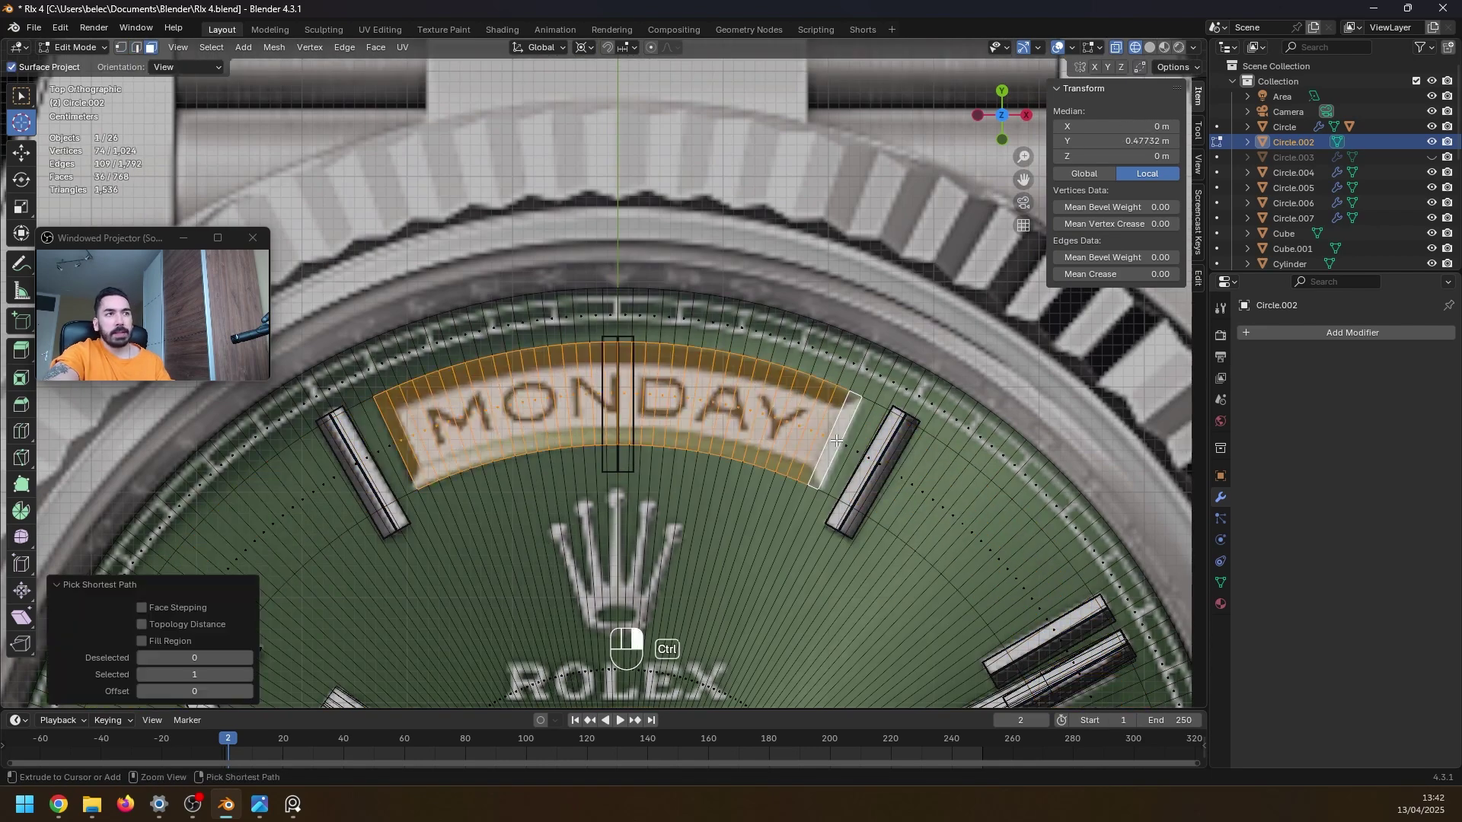
pyautogui.scroll(2, 836, 440)
pyautogui.press('i')
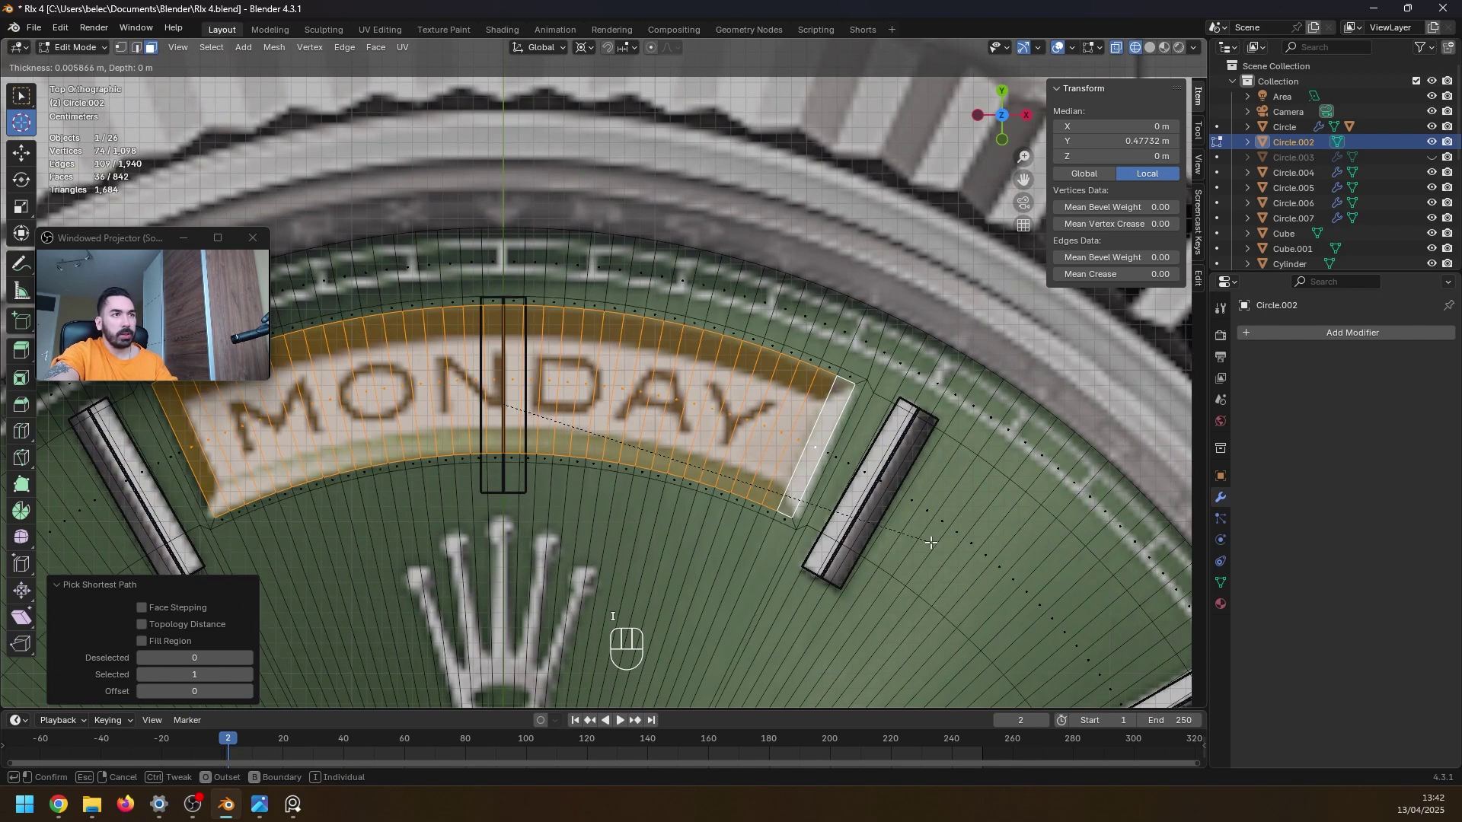
pyautogui.press('o')
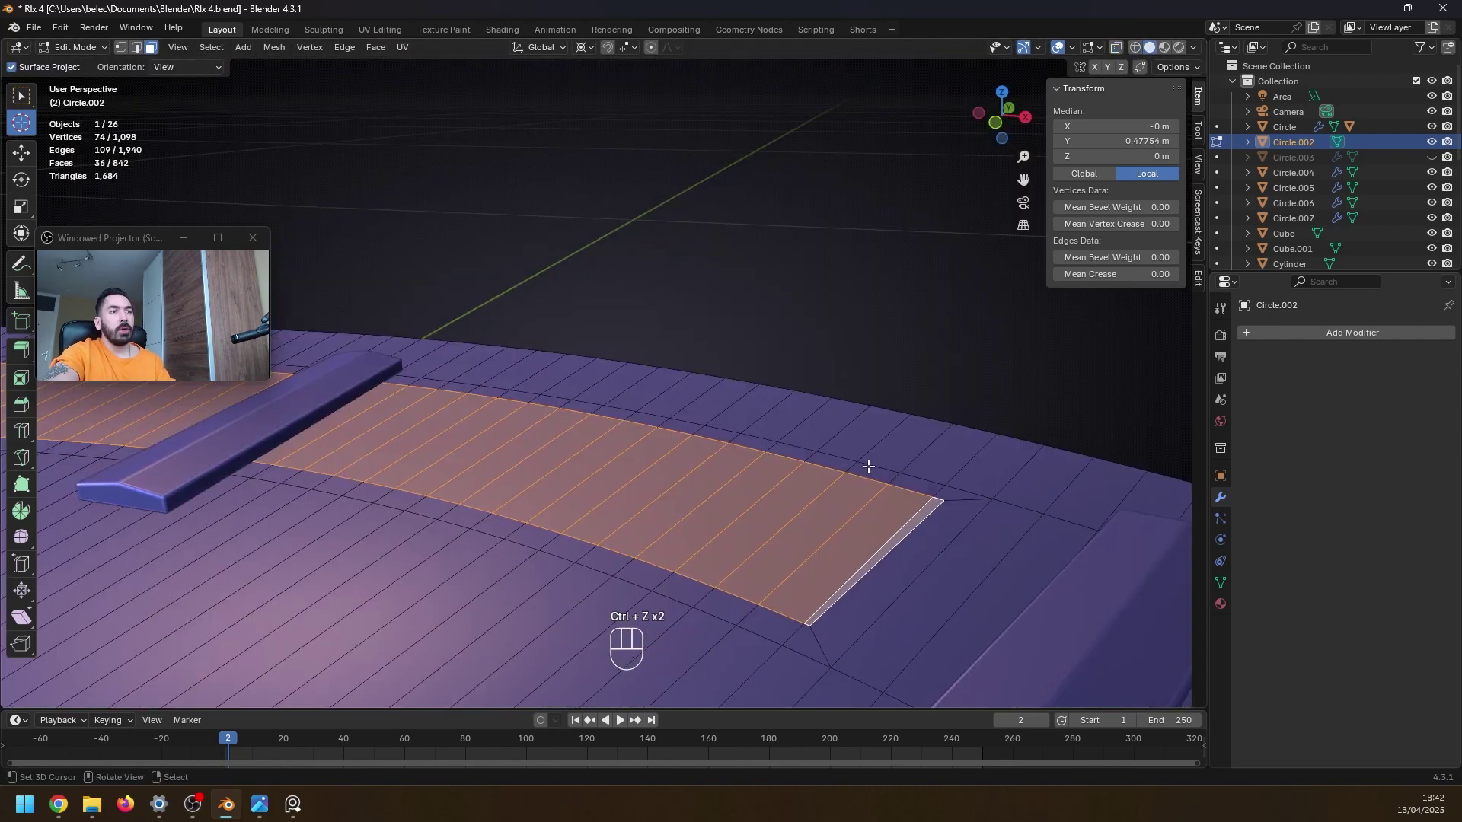
# - Lower the day window faces by about 0.003 m along Z and delete them to open the window
pyautogui.press('g')
pyautogui.press('z')
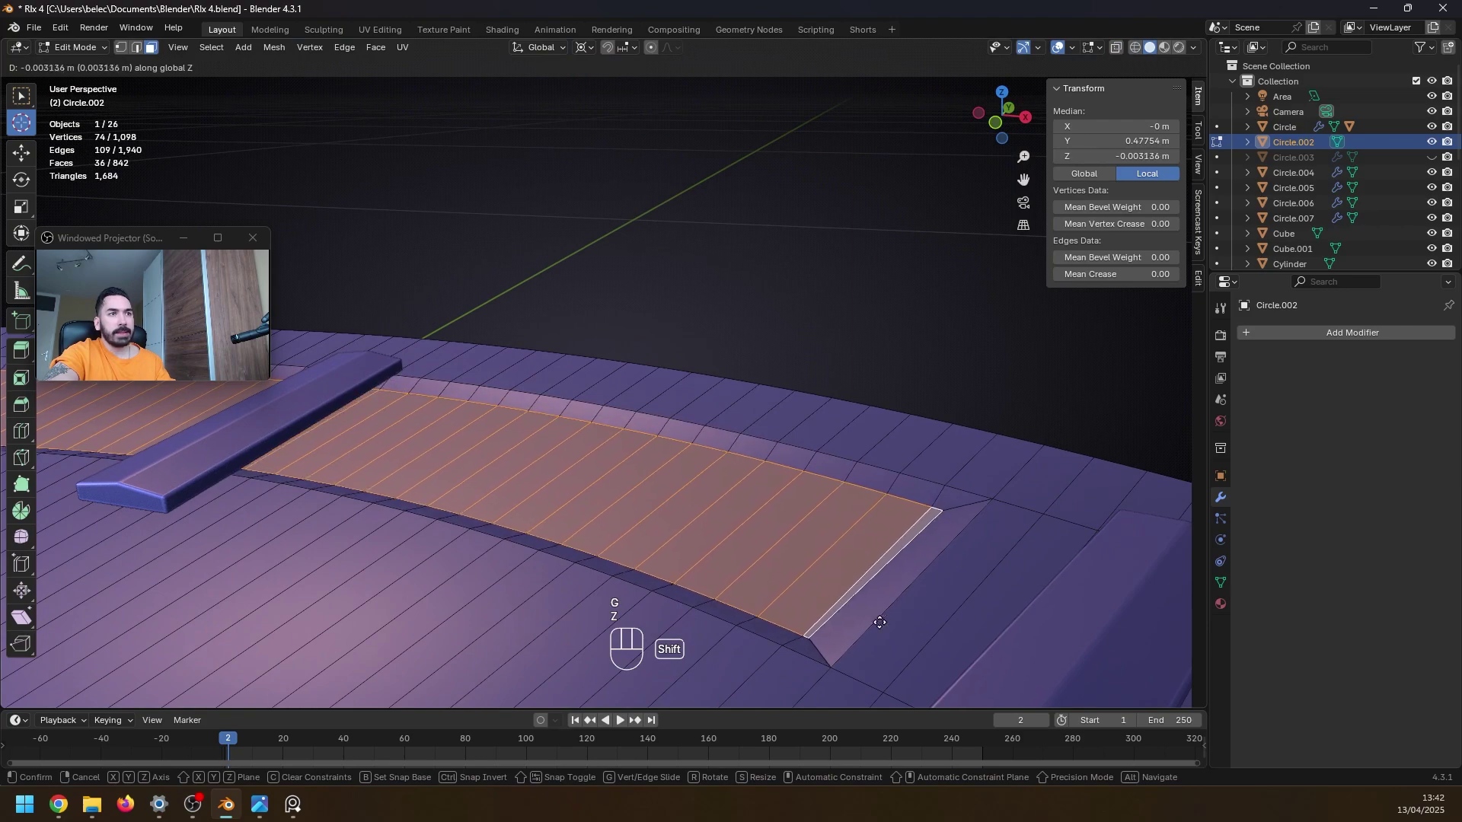
pyautogui.click(880, 622)
pyautogui.press('x')
pyautogui.click(916, 476)
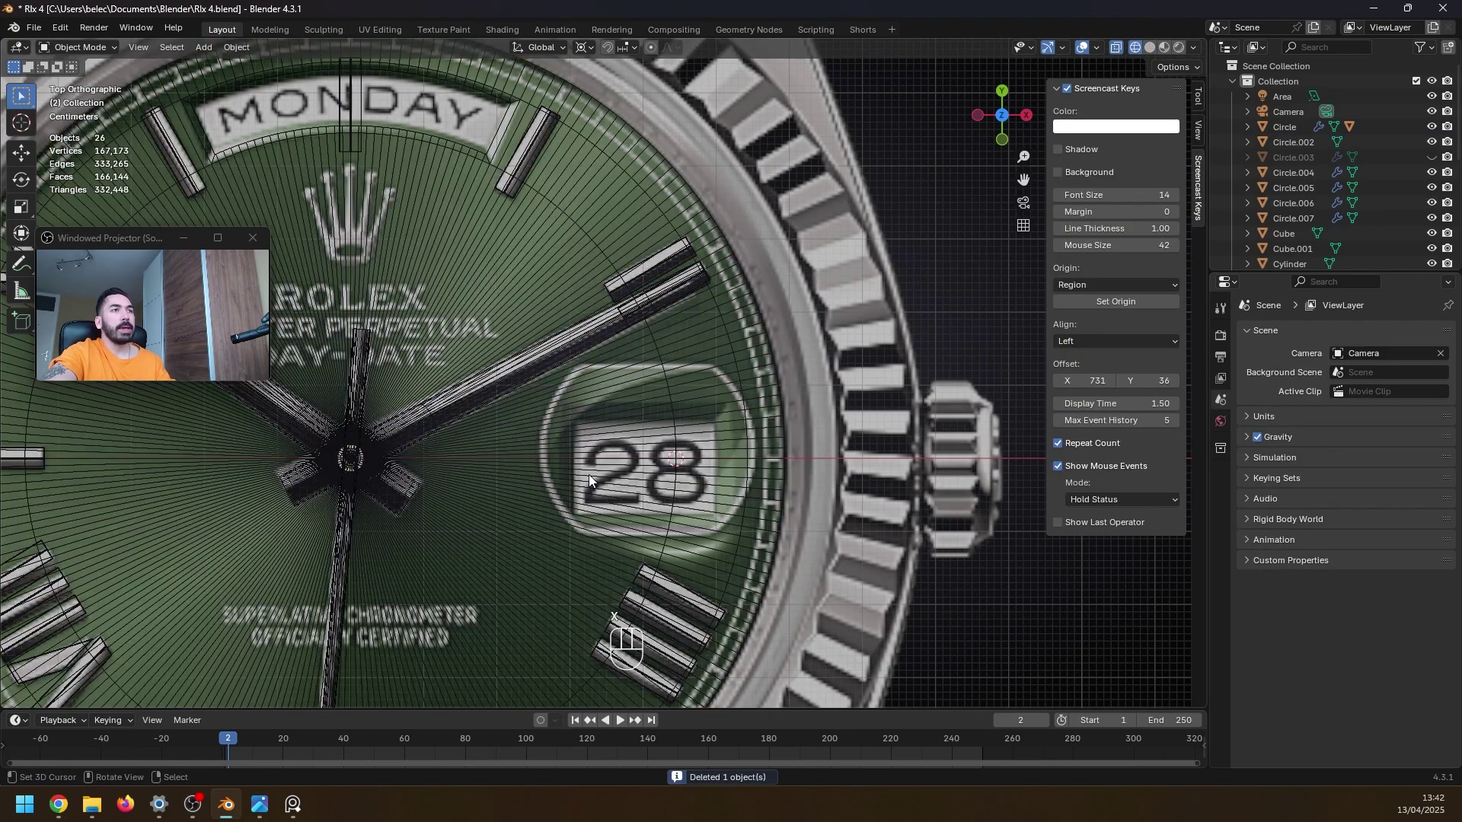
# - Add a cube at the date window and scale its mesh down uniformly to about 0.16 m
pyautogui.hotkey('shift', 'a')
pyautogui.click(837, 469)
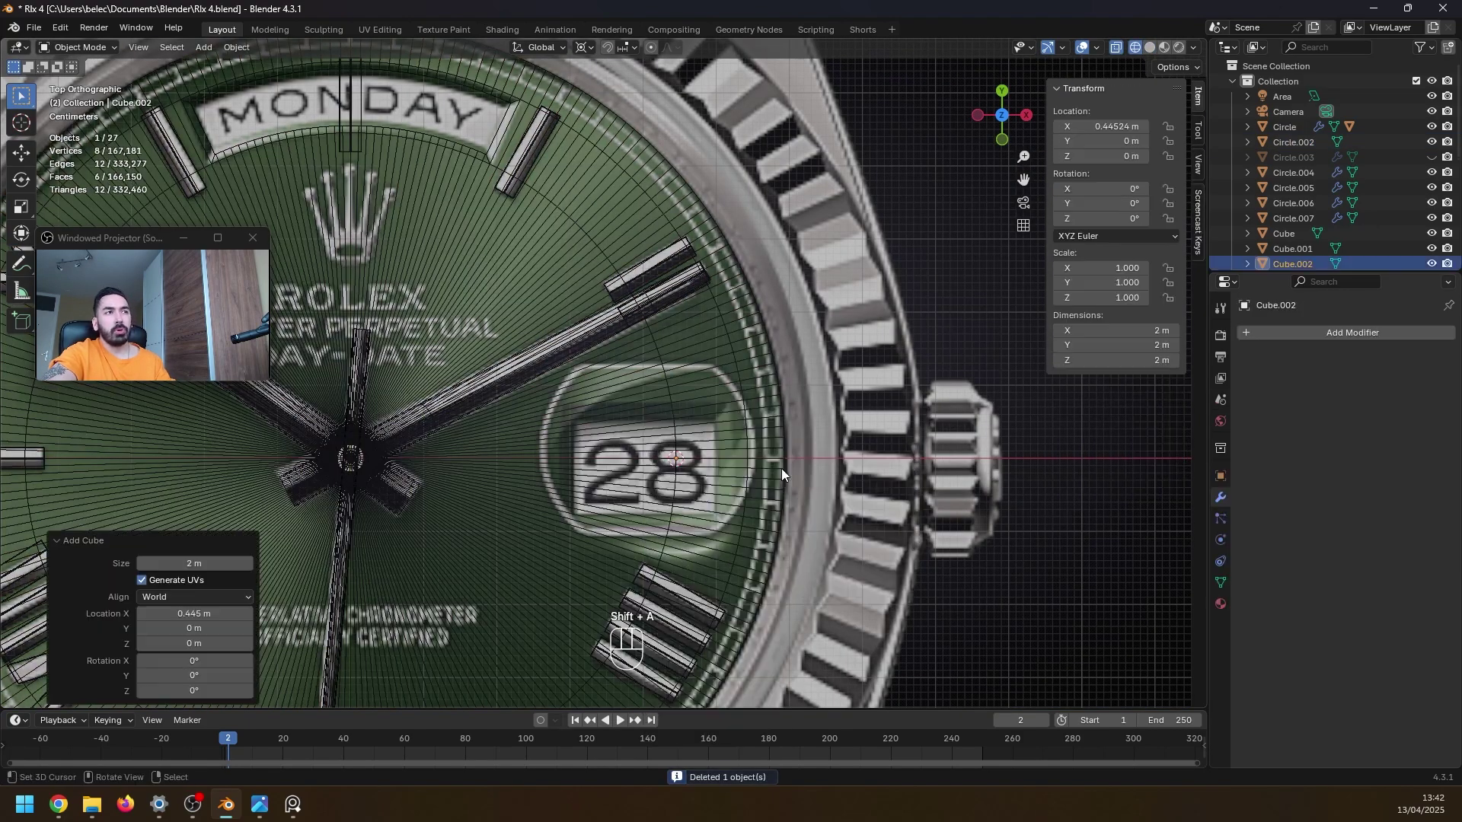
pyautogui.press('Tab')
pyautogui.press('s')
pyautogui.click(777, 504)
pyautogui.press('s')
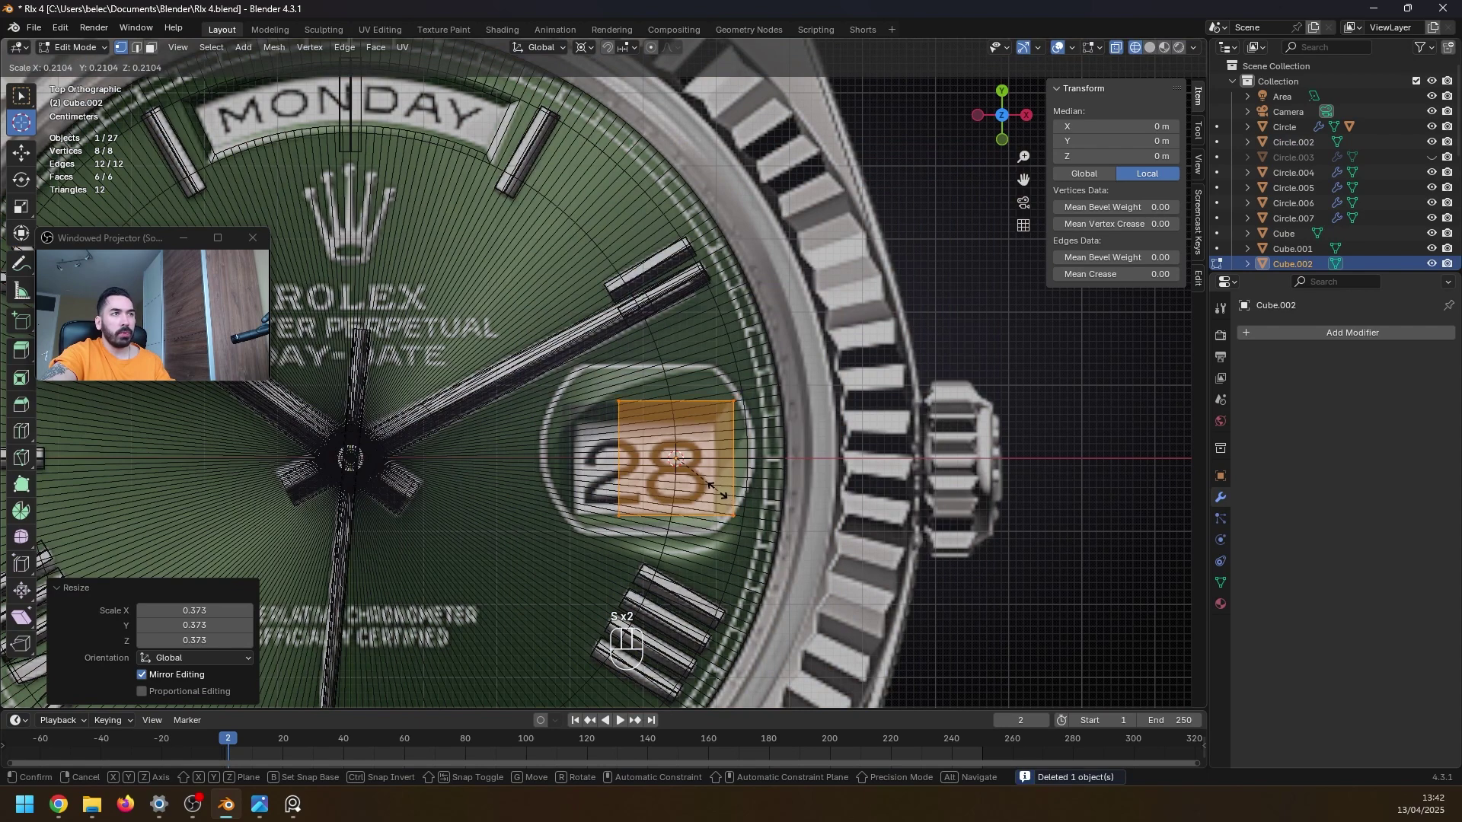
pyautogui.click(757, 521)
# - Scale the cube along Y to about 0.175 m to match the date window and return to Object Mode with solid shading
pyautogui.press('a')
pyautogui.press('s')
pyautogui.press('y')
pyautogui.click(762, 523)
pyautogui.press('Tab')
pyautogui.moveTo(762, 524)
pyautogui.mouseDown(button='middle')
pyautogui.moveTo(748, 442)
pyautogui.moveTo(736, 469)
pyautogui.mouseUp(button='middle')
pyautogui.press('z')
pyautogui.click(830, 472)
# - Cut the date window out of the dial with an applied Boolean Difference using the cube, and delete the cube
pyautogui.click(1307, 332)
pyautogui.moveTo(1304, 340)
pyautogui.click(1152, 367)
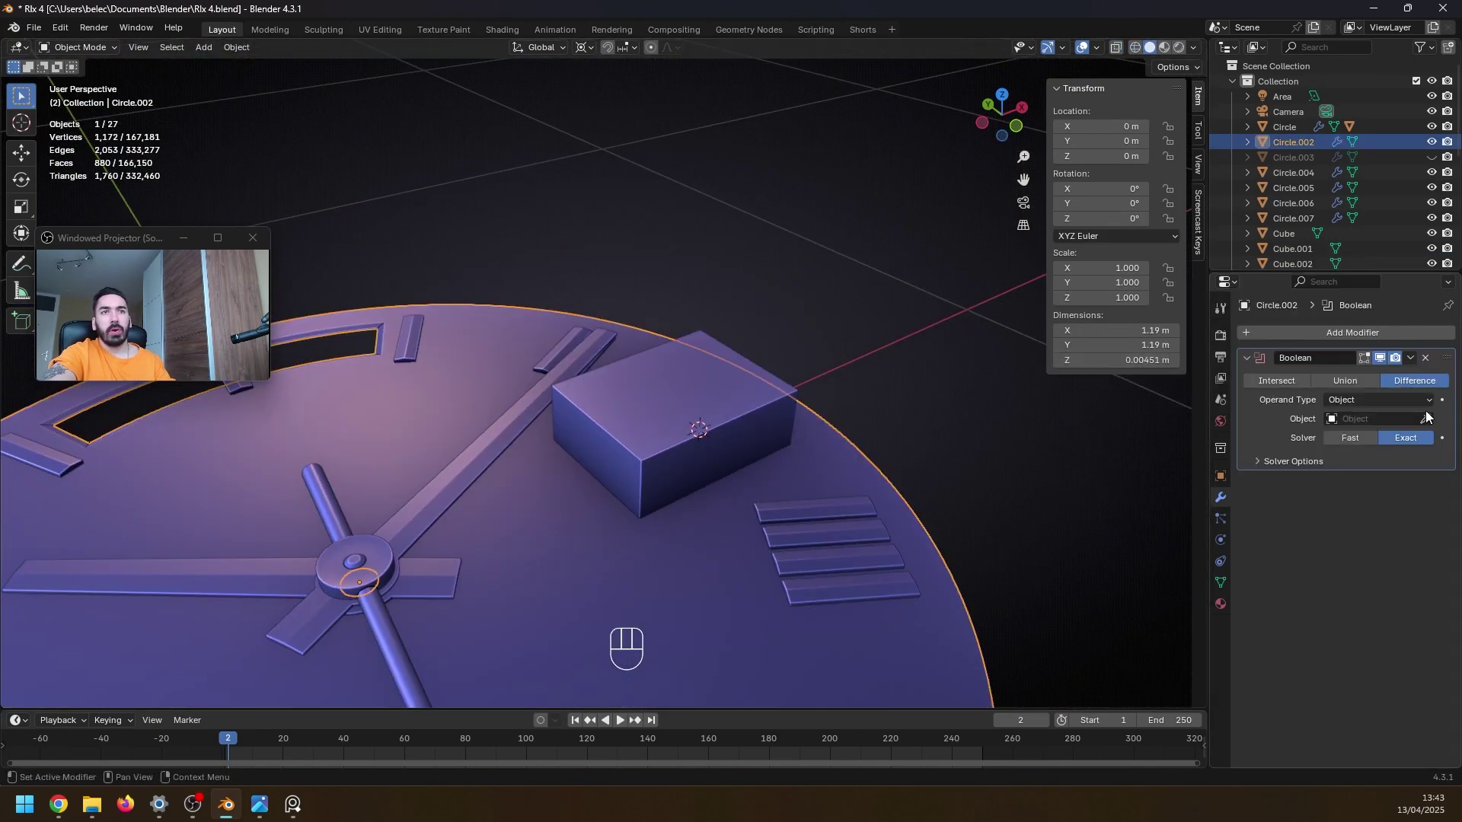
pyautogui.click(1427, 417)
pyautogui.click(727, 400)
pyautogui.hotkey('ctrl', 'a')
pyautogui.click(764, 409)
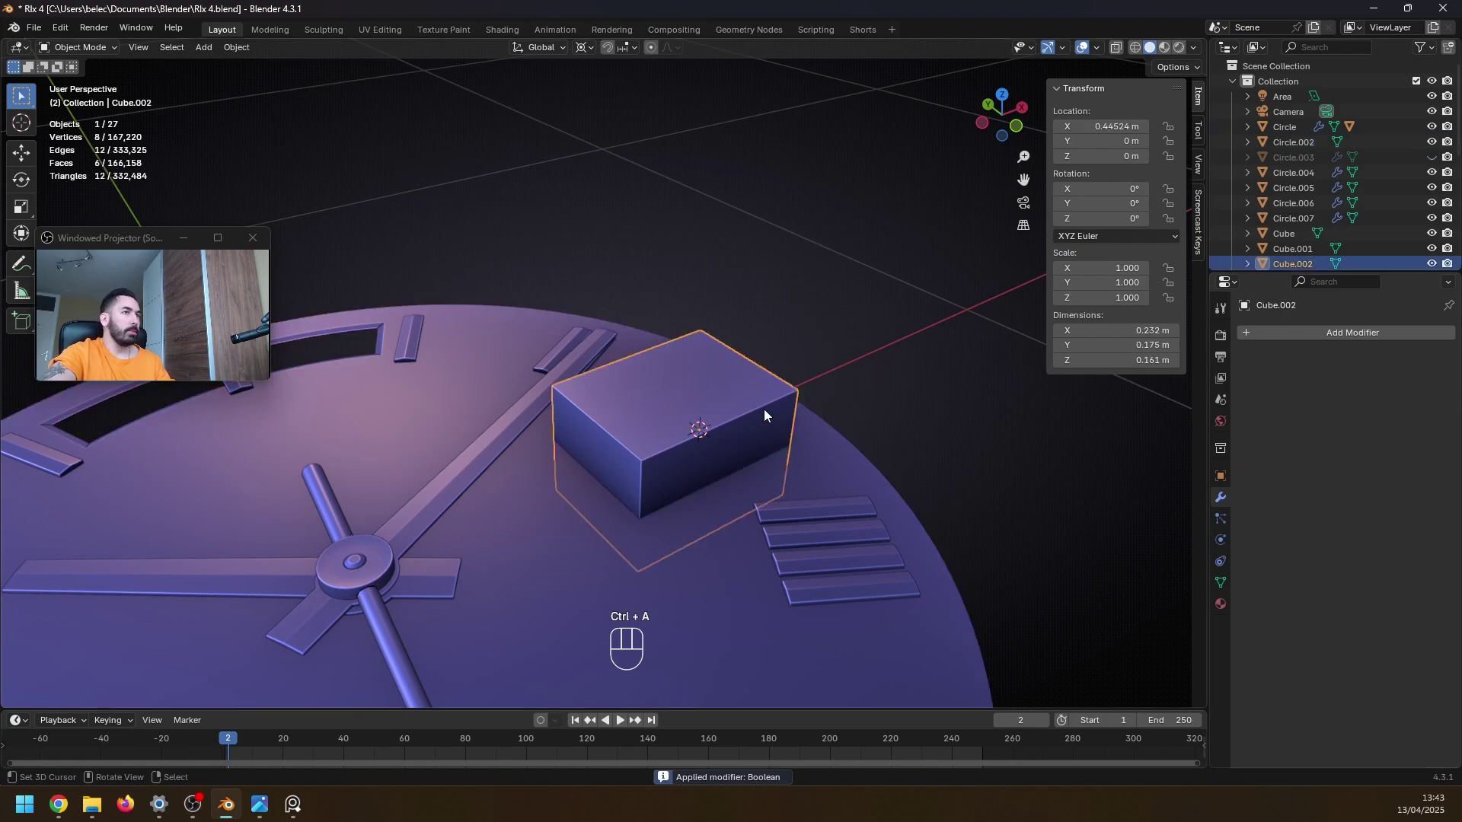
pyautogui.press('x')
# - Extrude the date opening's boundary edge loop down 0.00837 m along Z and scale it inward to form sloped walls
pyautogui.press('Tab')
pyautogui.press('Tab')
pyautogui.press('1')
pyautogui.scroll(3, 632, 433)
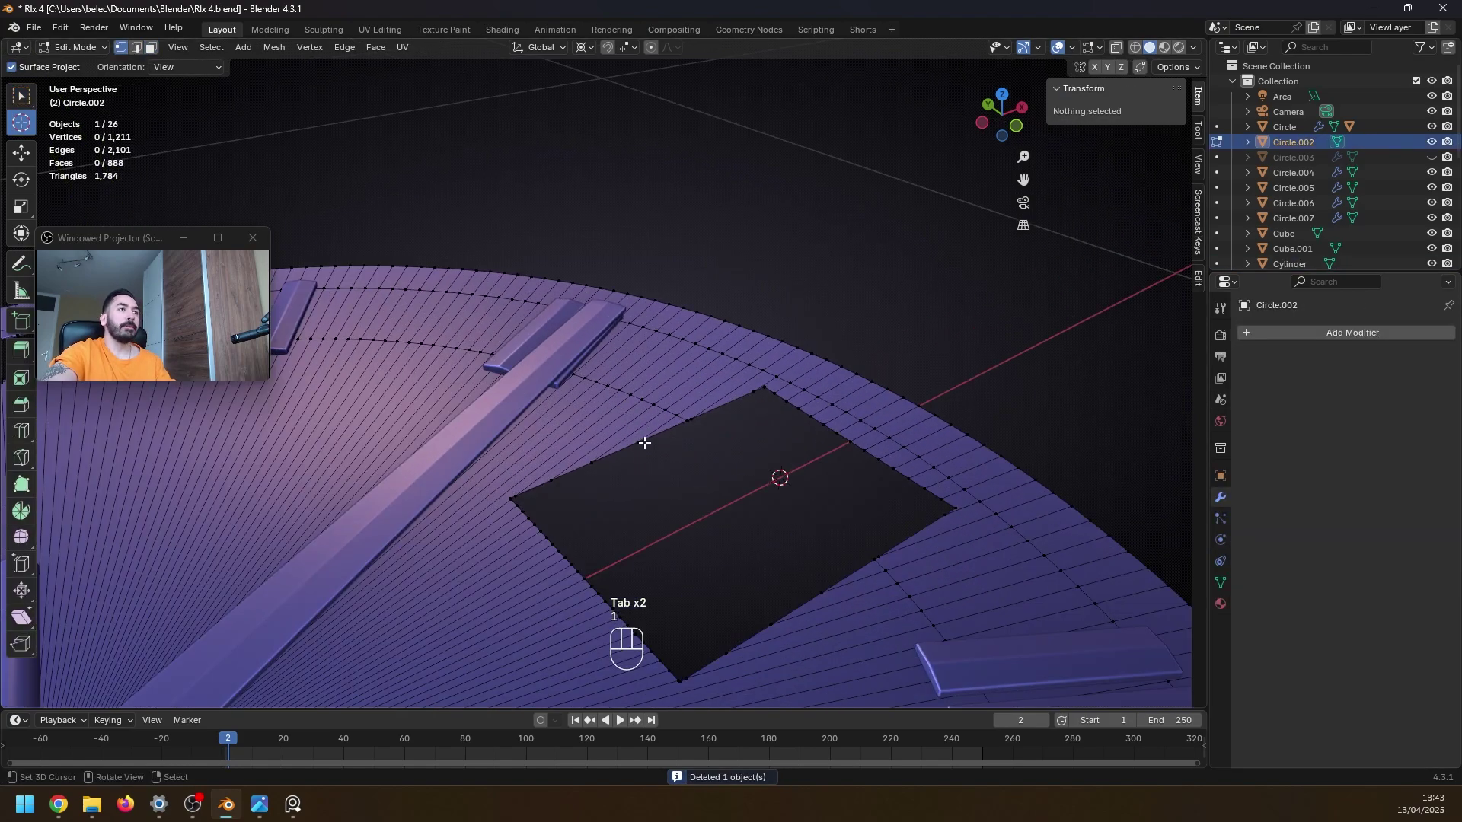
pyautogui.press('2')
pyautogui.keyDown('alt'); pyautogui.click(601, 471); pyautogui.keyUp('alt')
pyautogui.moveTo(718, 437); pyautogui.dragTo(796, 428, button='middle')
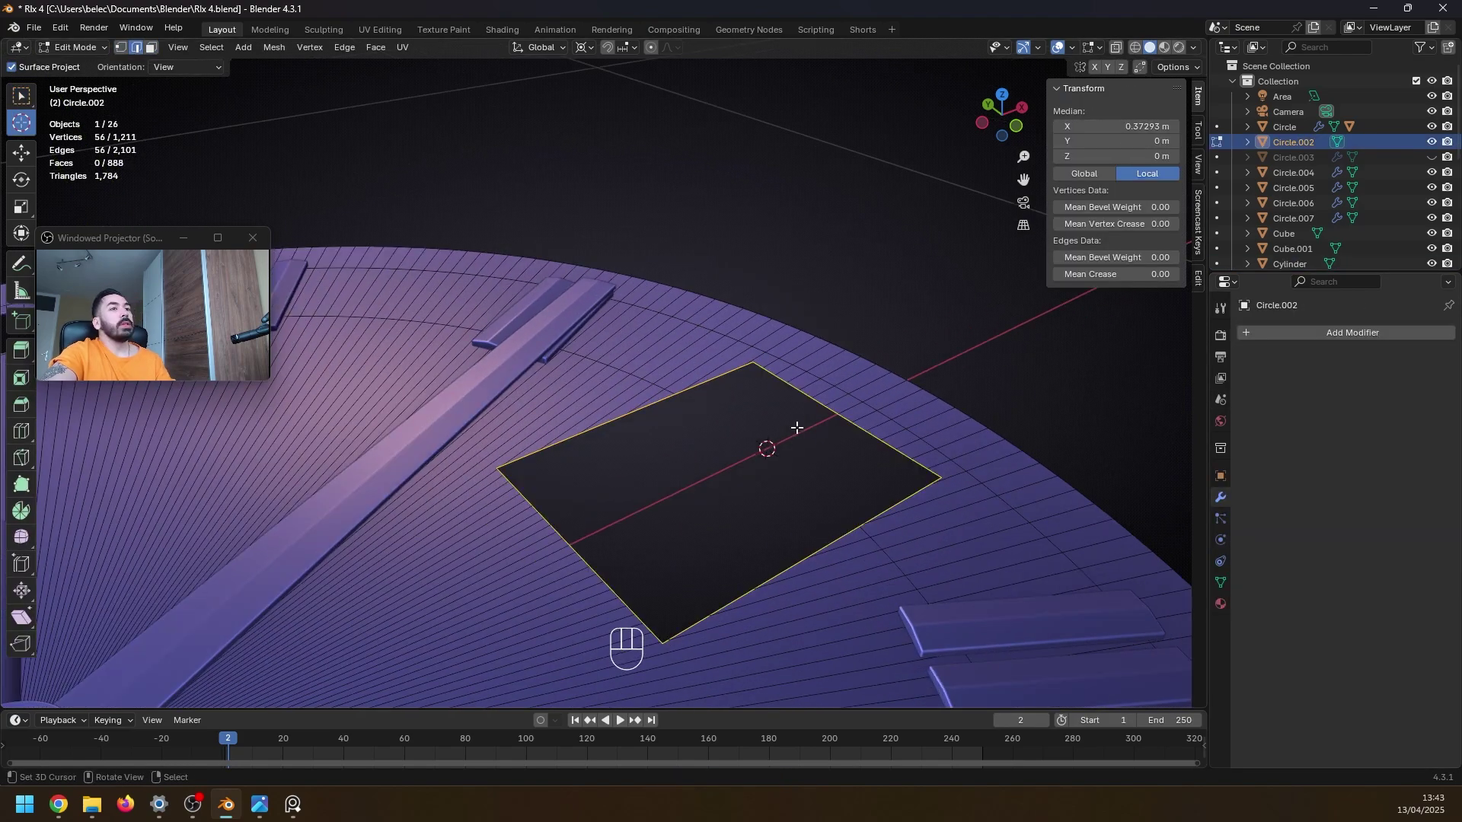
pyautogui.scroll(2, 673, 467)
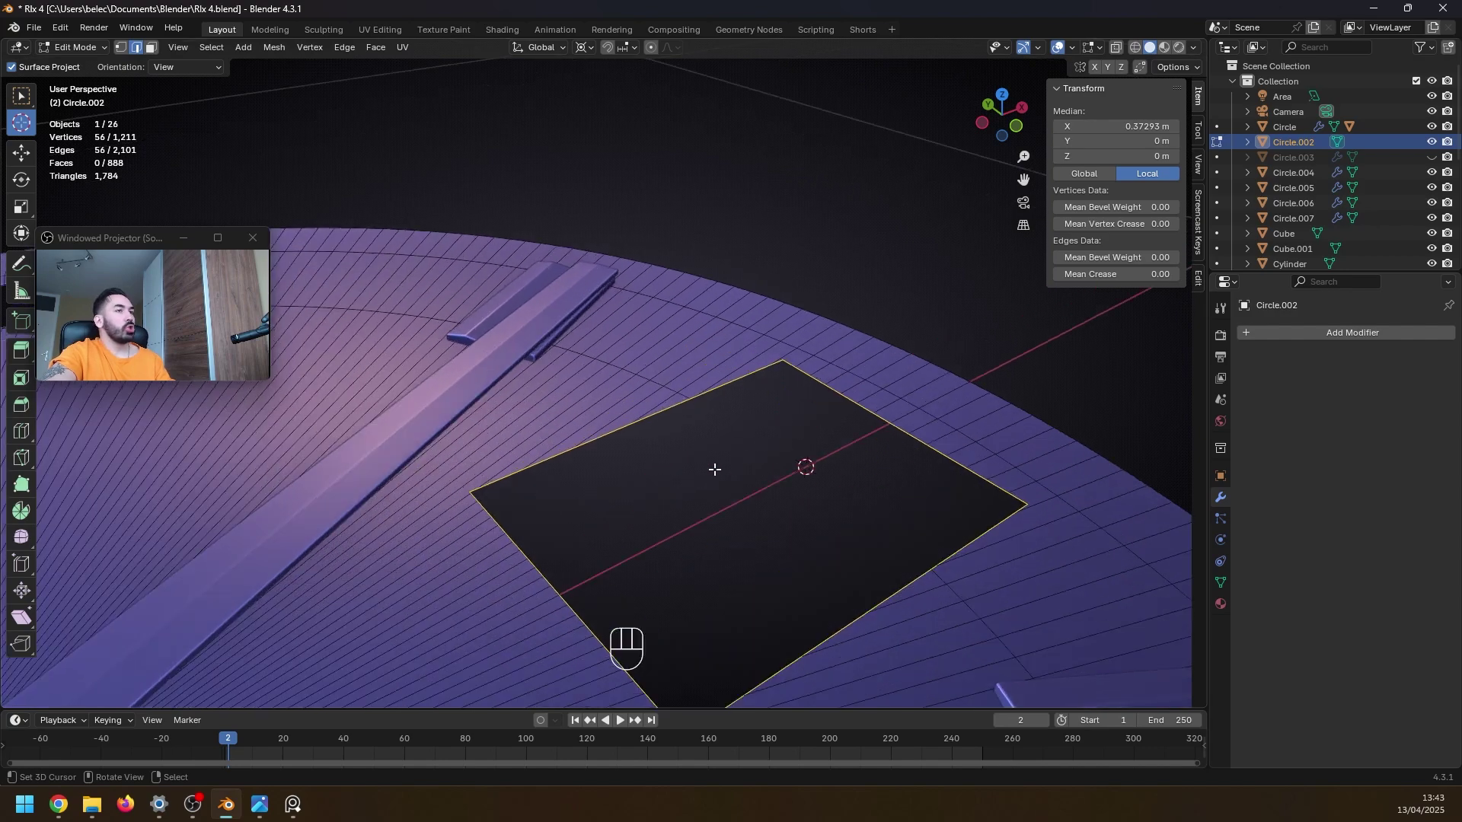
pyautogui.scroll(-3, 690, 423)
pyautogui.scroll(2, 685, 428)
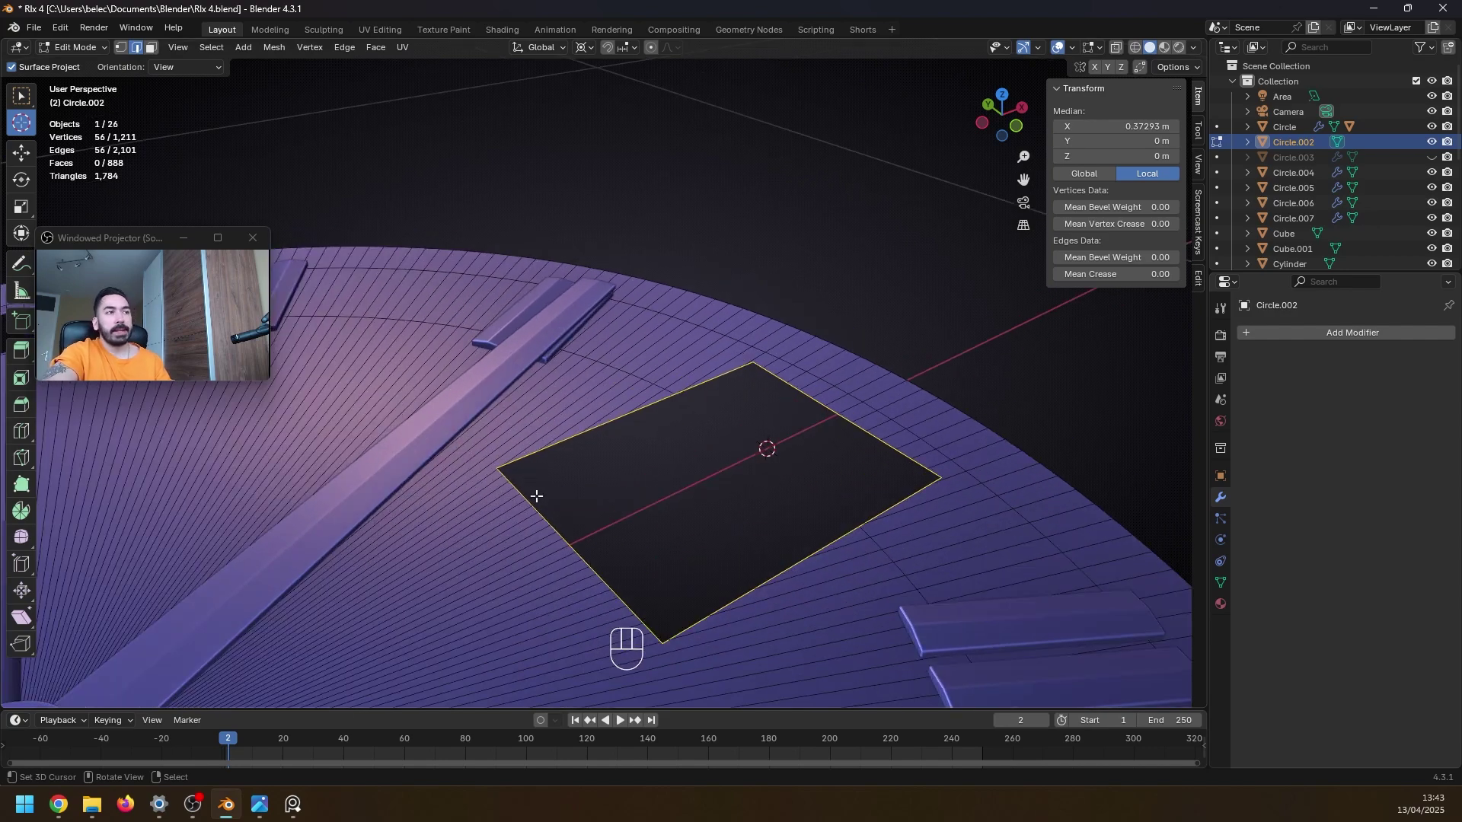
pyautogui.scroll(3, 591, 496)
pyautogui.press('e')
pyautogui.press('g')
pyautogui.press('z')
pyautogui.click(770, 363)
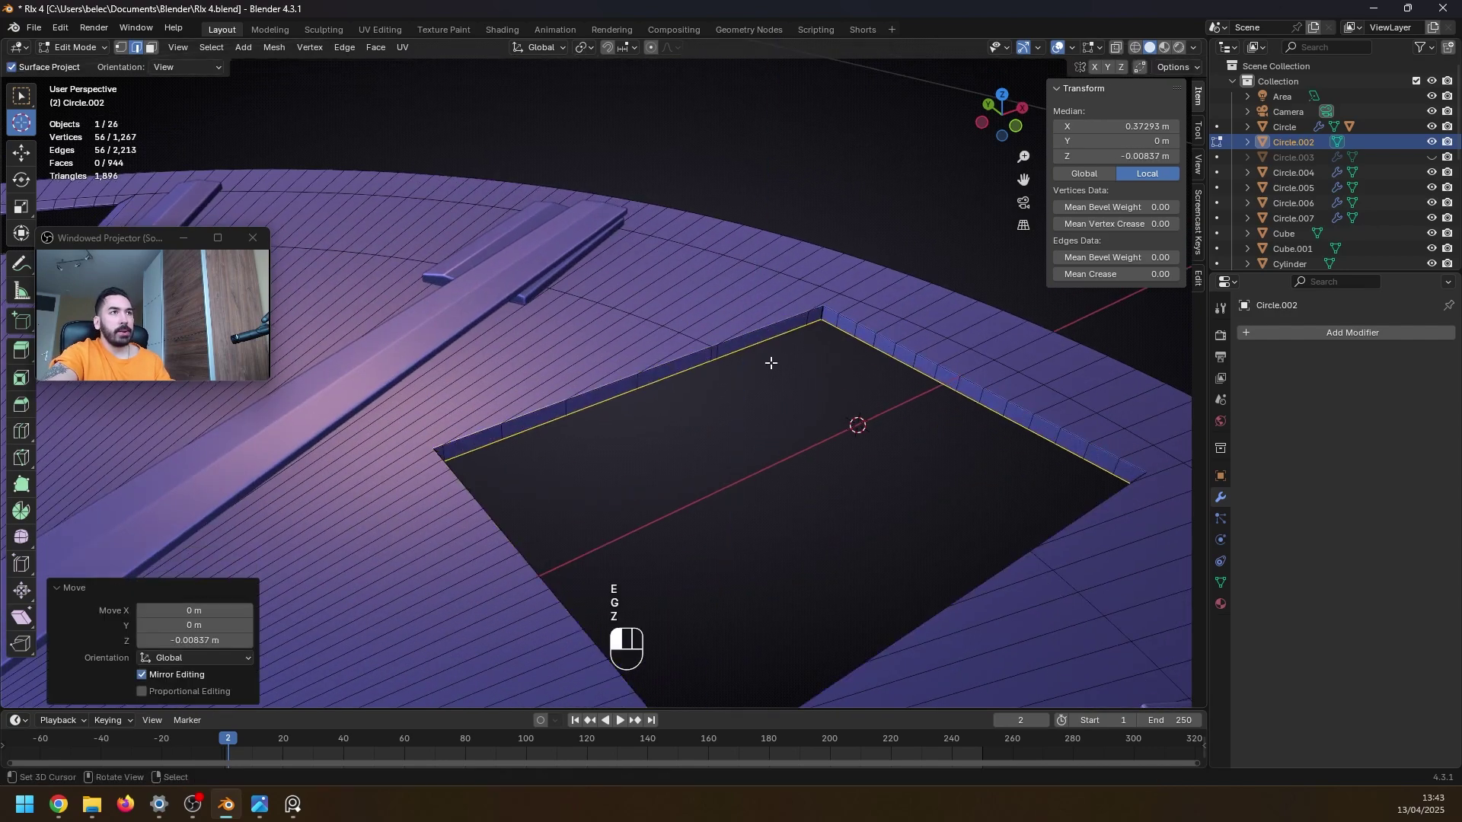
pyautogui.press('s')
pyautogui.click(943, 555)
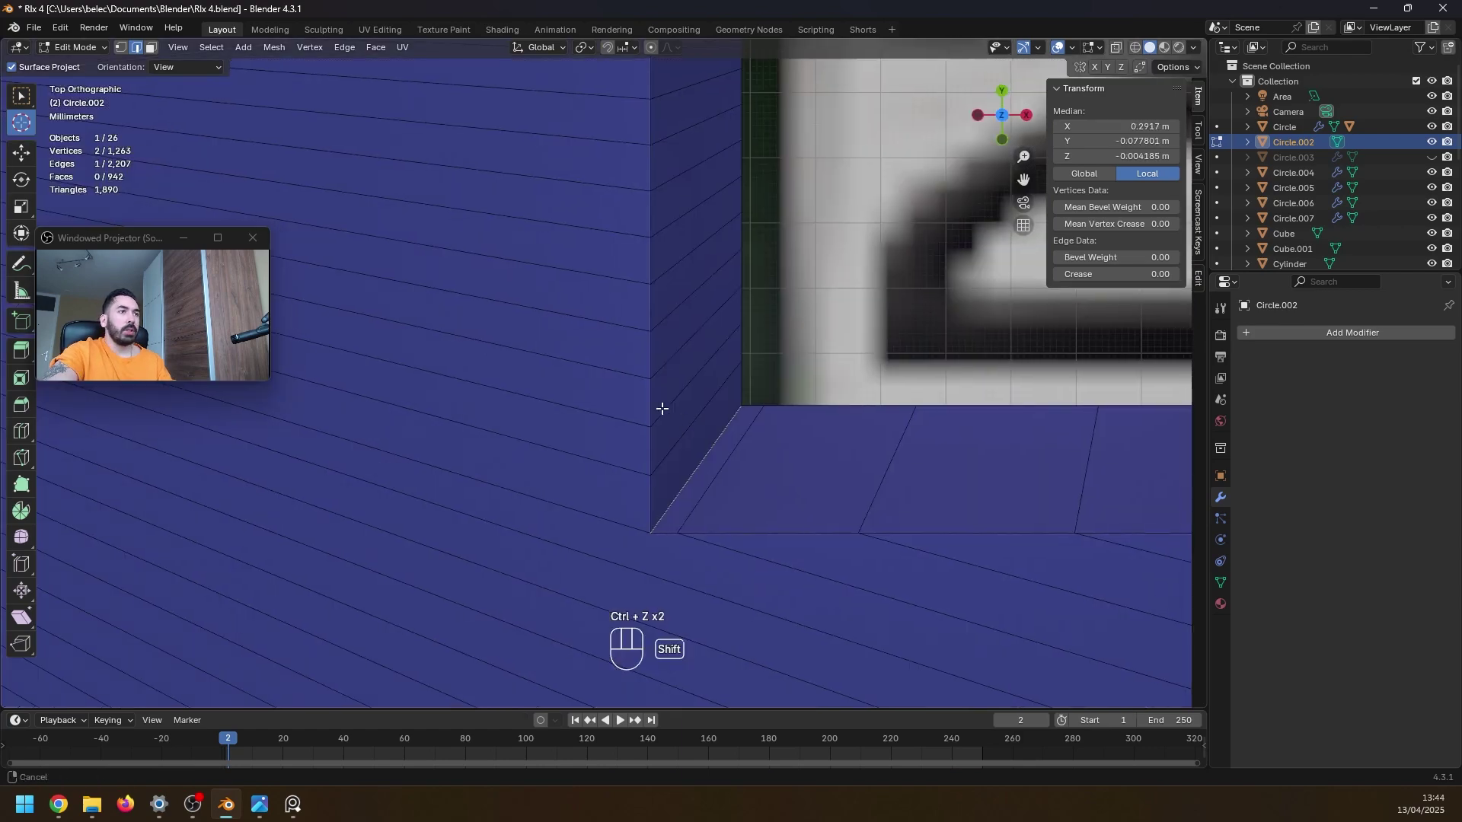
# - Edge-slide the edge at the date window's lower-left corner onto its neighbouring edge
pyautogui.keyDown('shift'); pyautogui.moveTo(663, 409); pyautogui.dragTo(610, 371, button='middle'); pyautogui.keyUp('shift')
pyautogui.scroll(2, 611, 372)
pyautogui.press('g')
pyautogui.press('g')
pyautogui.rightClick(682, 472)
pyautogui.rightClick(679, 479)
pyautogui.press('g')
pyautogui.press('g')
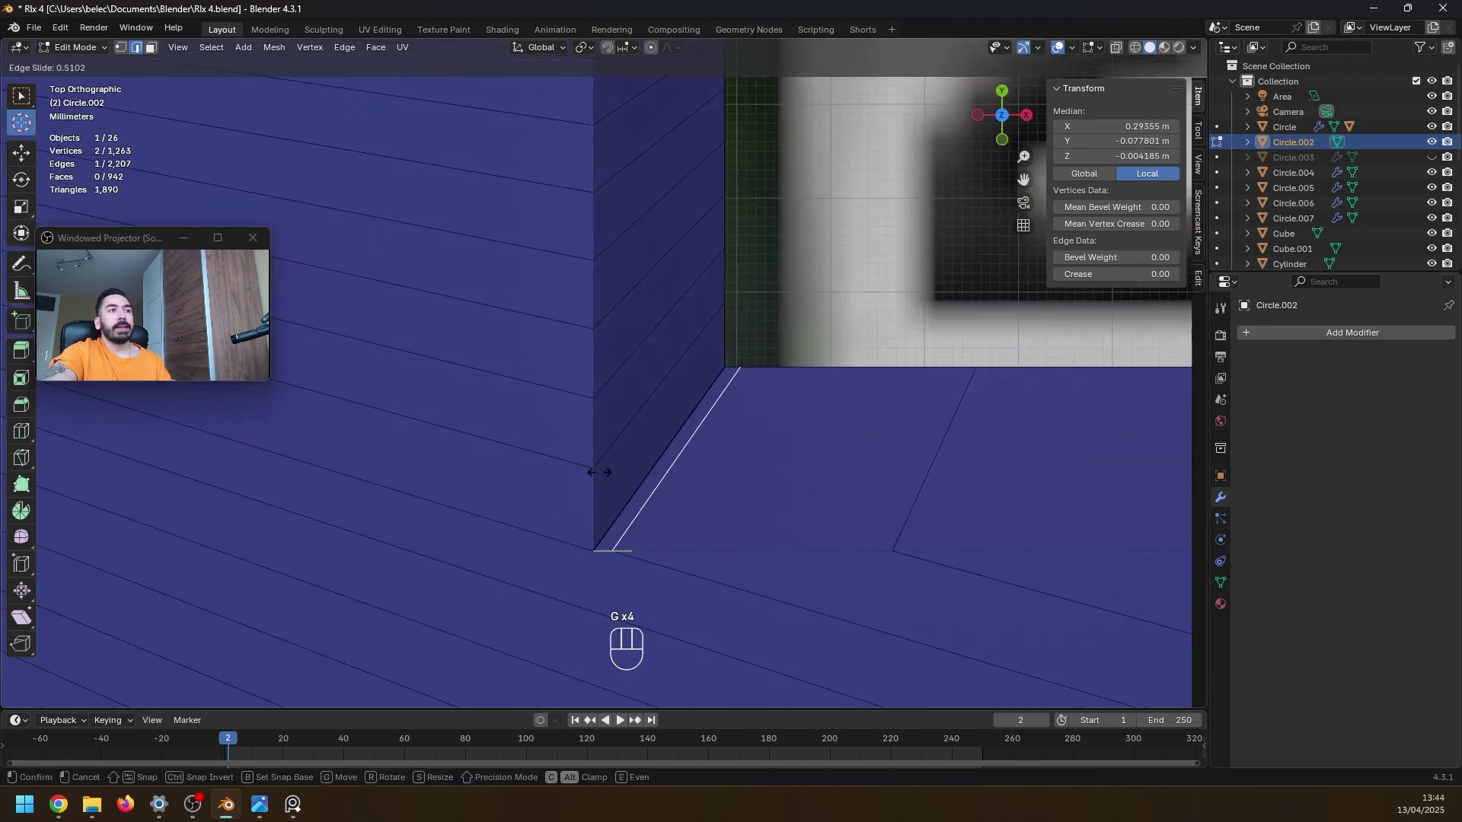
pyautogui.click(434, 476)
# - Merge all of the dial's vertices by distance at 0.0001 m
pyautogui.press('a')
pyautogui.scroll(-4, 734, 479)
pyautogui.hotkey('shift', 'w')
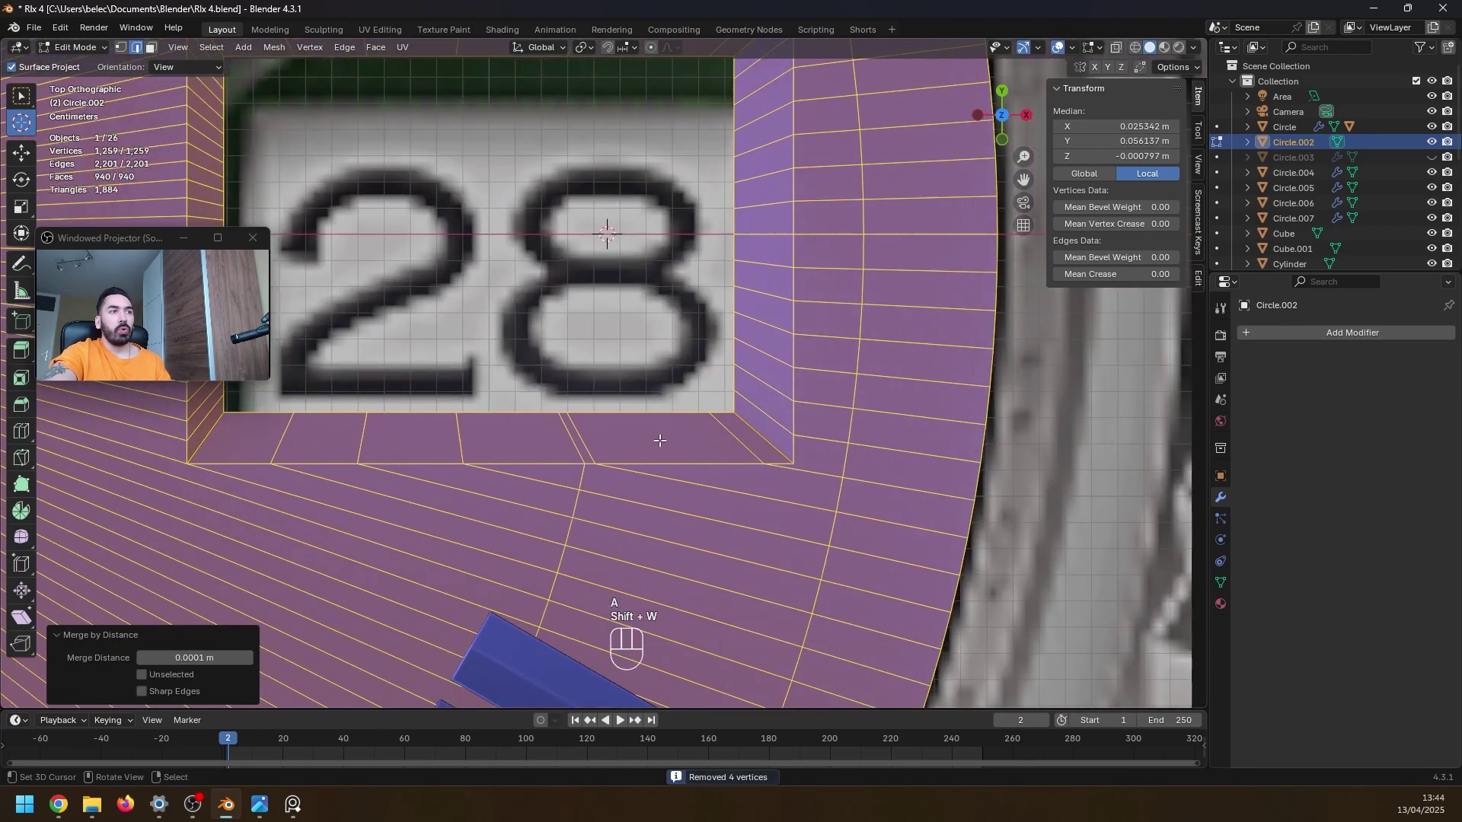
# - Bevel the date window's outer rim and sloped corner edges by 0.000689 m with 2 segments and a shape of 1.000
pyautogui.keyDown('shift'); pyautogui.rightClick(462, 216); pyautogui.keyUp('shift')
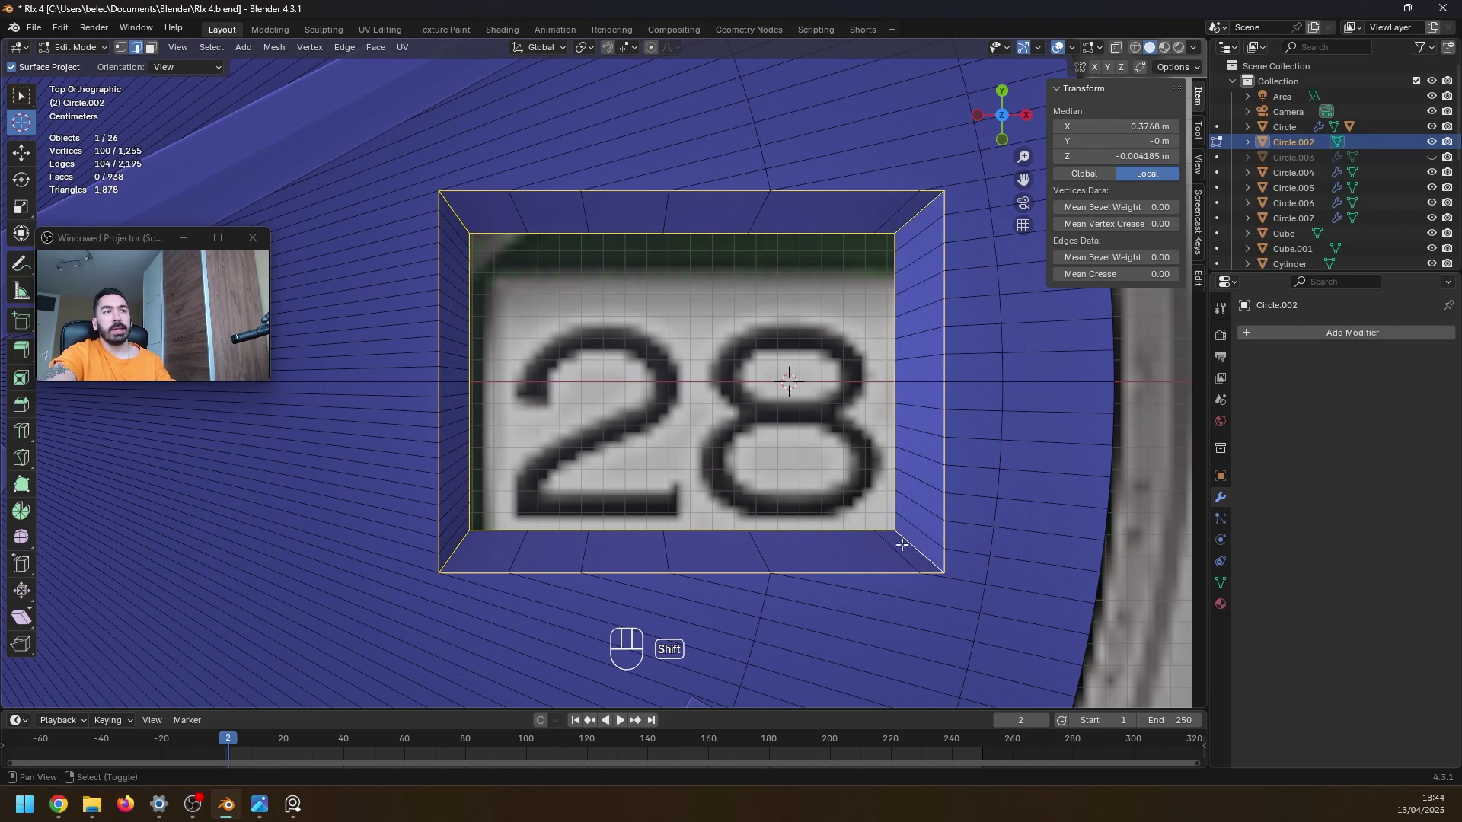
pyautogui.keyDown('shift'); pyautogui.moveTo(605, 562); pyautogui.dragTo(782, 490, button='middle'); pyautogui.keyUp('shift')
pyautogui.scroll(7, 783, 489)
pyautogui.keyDown('shift'); pyautogui.moveTo(784, 567); pyautogui.dragTo(770, 457, button='middle'); pyautogui.keyUp('shift')
pyautogui.hotkey('ctrl', 'b')
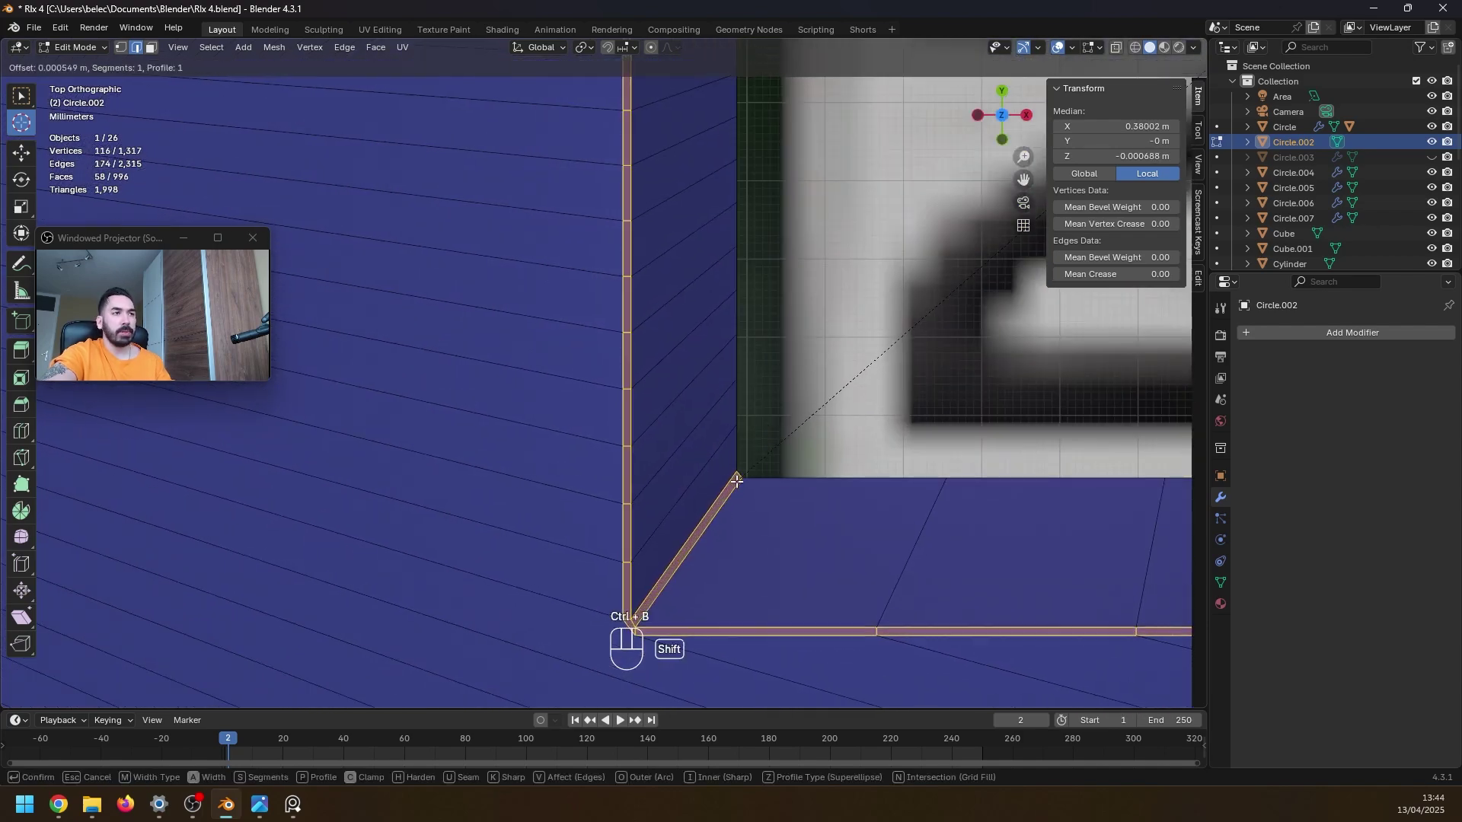
pyautogui.scroll(1, 737, 481)
pyautogui.click(733, 485)
pyautogui.scroll(-3, 685, 343)
pyautogui.keyDown('shift'); pyautogui.moveTo(656, 236); pyautogui.dragTo(645, 678, button='middle'); pyautogui.keyUp('shift')
pyautogui.keyDown('shift'); pyautogui.moveTo(654, 160); pyautogui.dragTo(660, 434, button='middle'); pyautogui.keyUp('shift')
pyautogui.scroll(4, 624, 365)
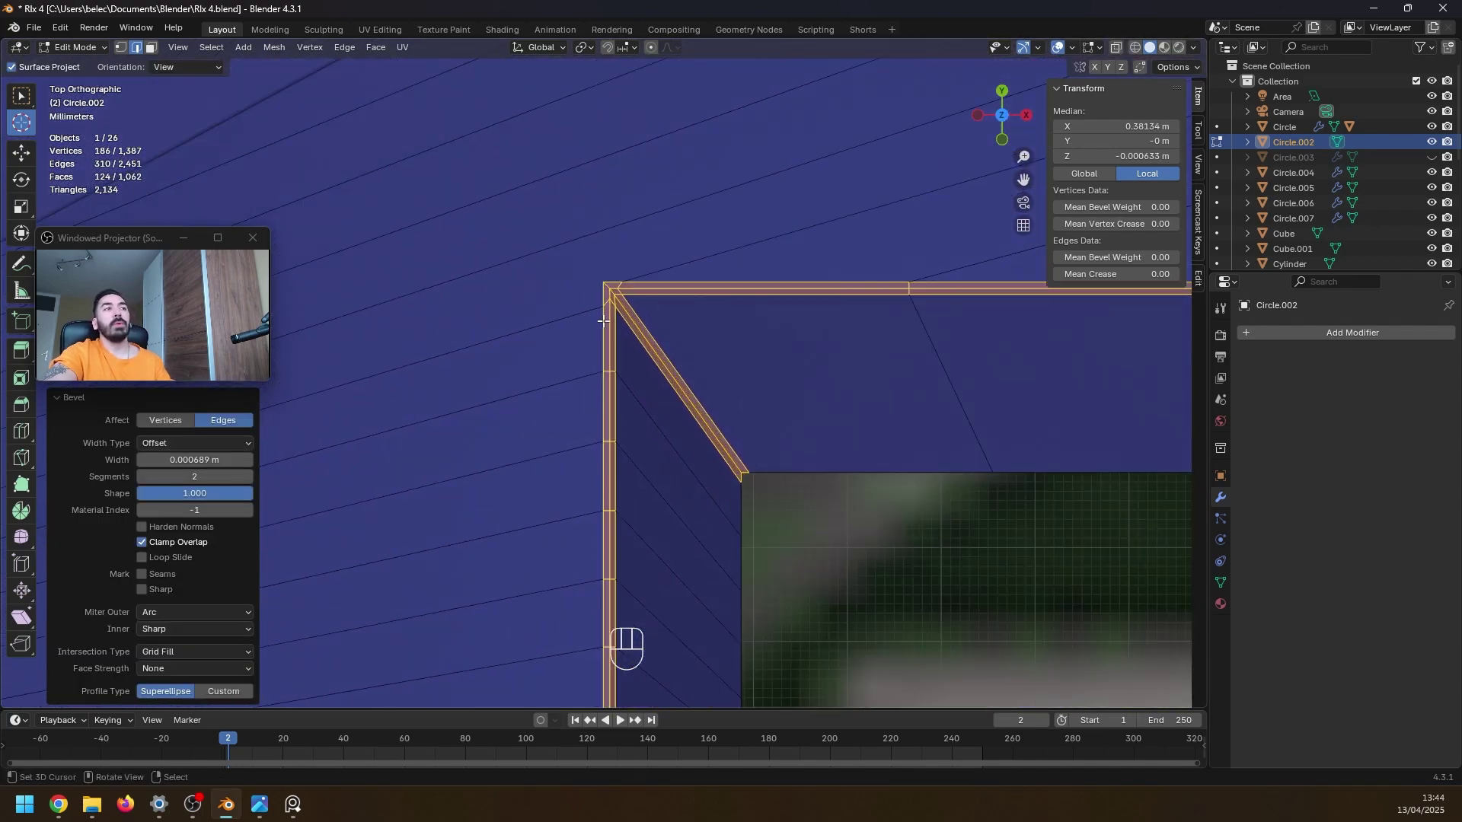
# - Return the dial to Object Mode and shade it smooth
pyautogui.press('Tab')
pyautogui.scroll(-3, 609, 335)
pyautogui.click(240, 49)
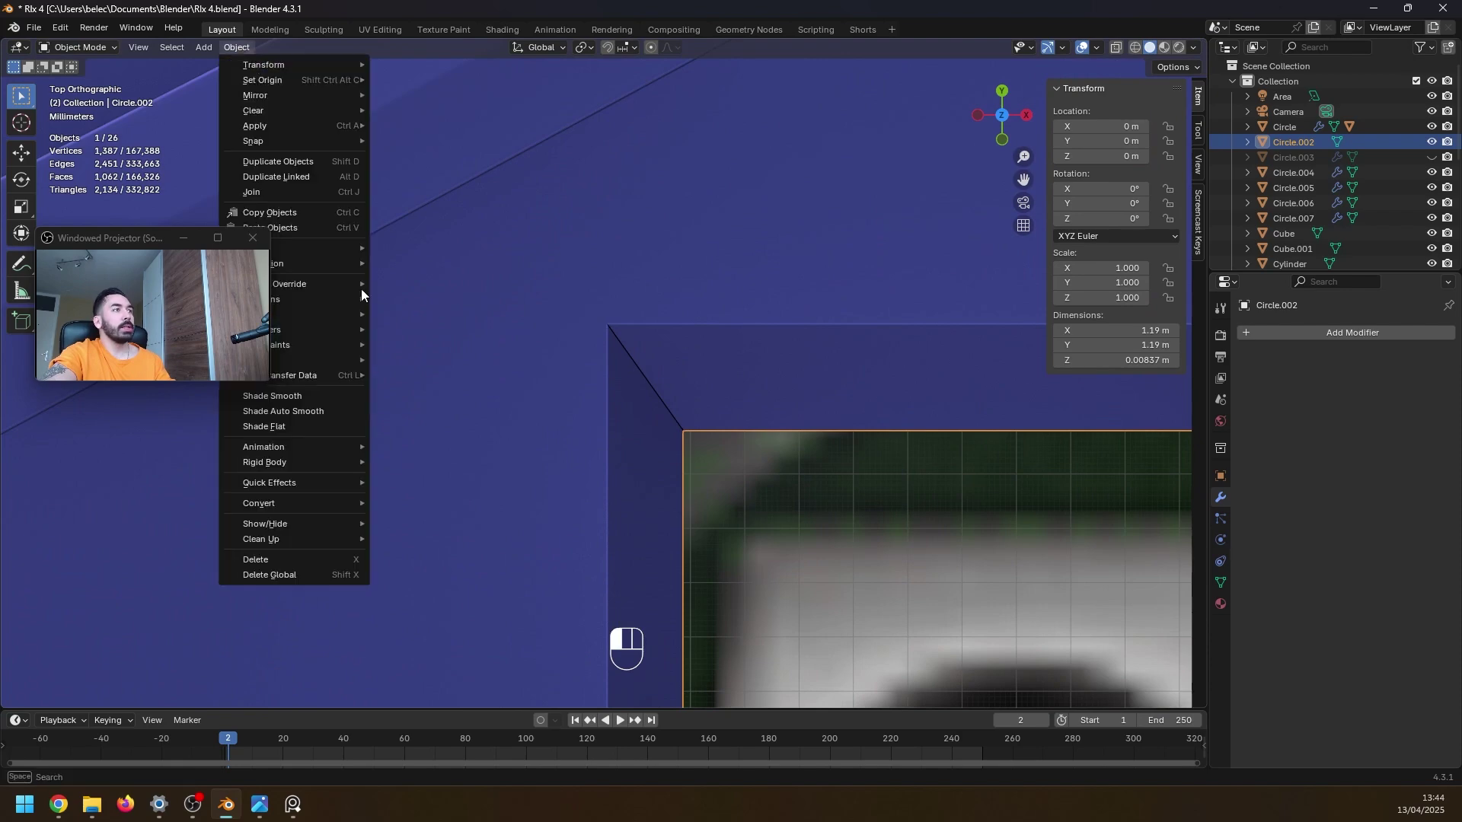
pyautogui.click(308, 395)
pyautogui.scroll(-10, 595, 414)
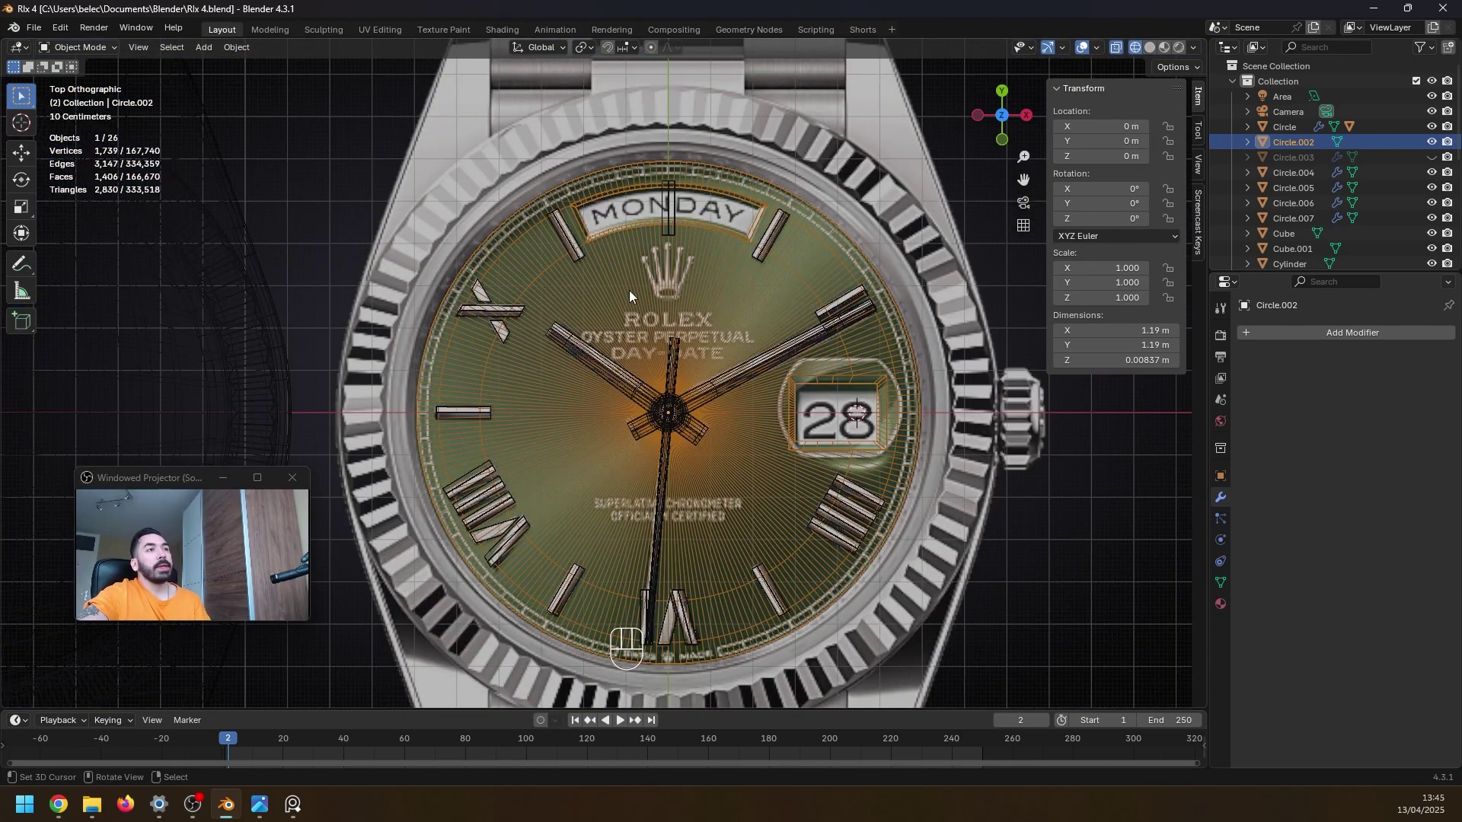